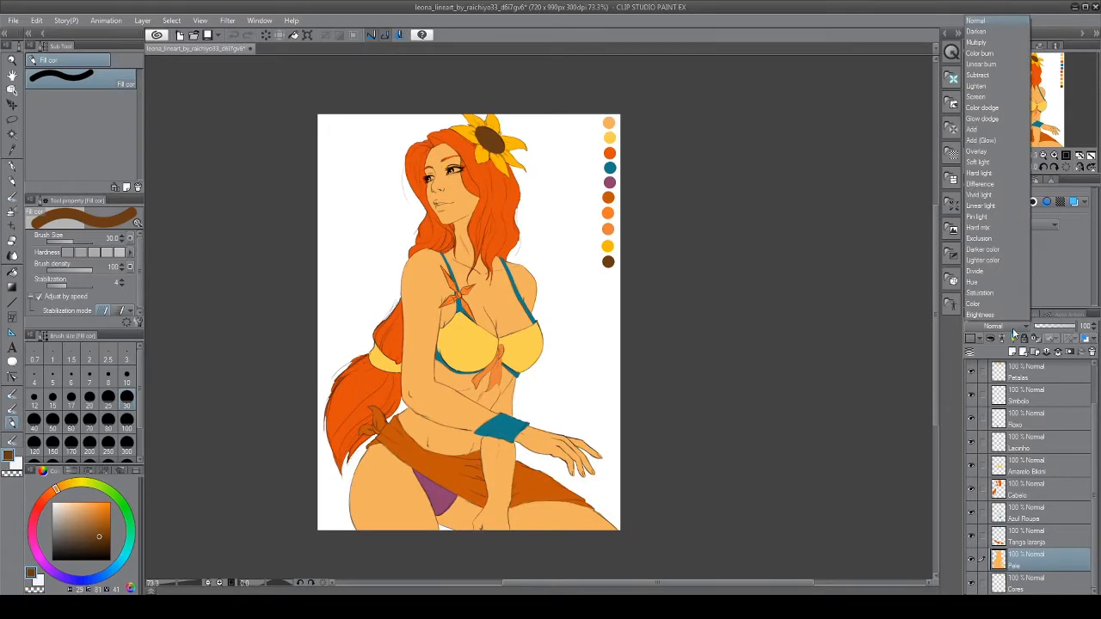
# Try a hue shift of 102 on the Pele layer with the Hue/Saturation/Luminosity correction and cancel it
pyautogui.click(1013, 330)
pyautogui.click(38, 19)
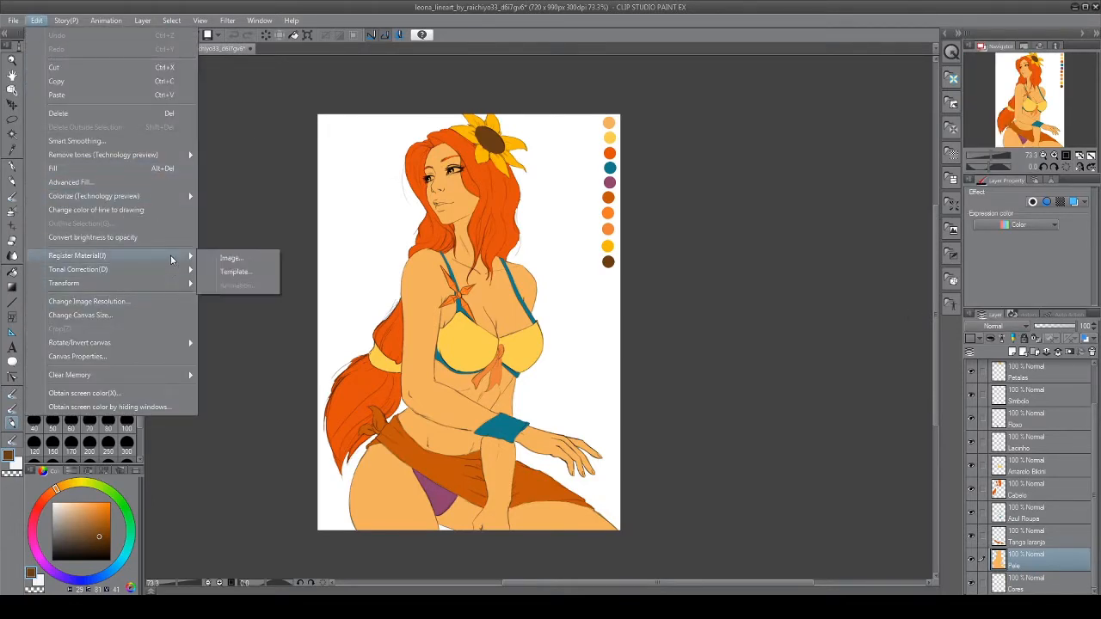
pyautogui.moveTo(164, 269)
pyautogui.click(310, 286)
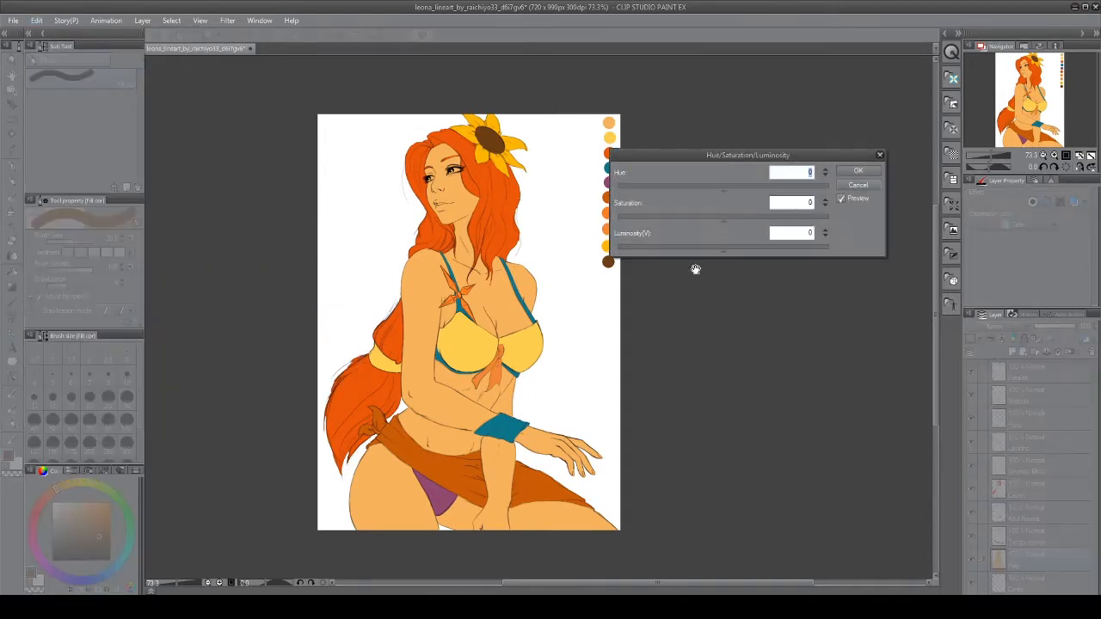
pyautogui.click(721, 190)
pyautogui.click(717, 190)
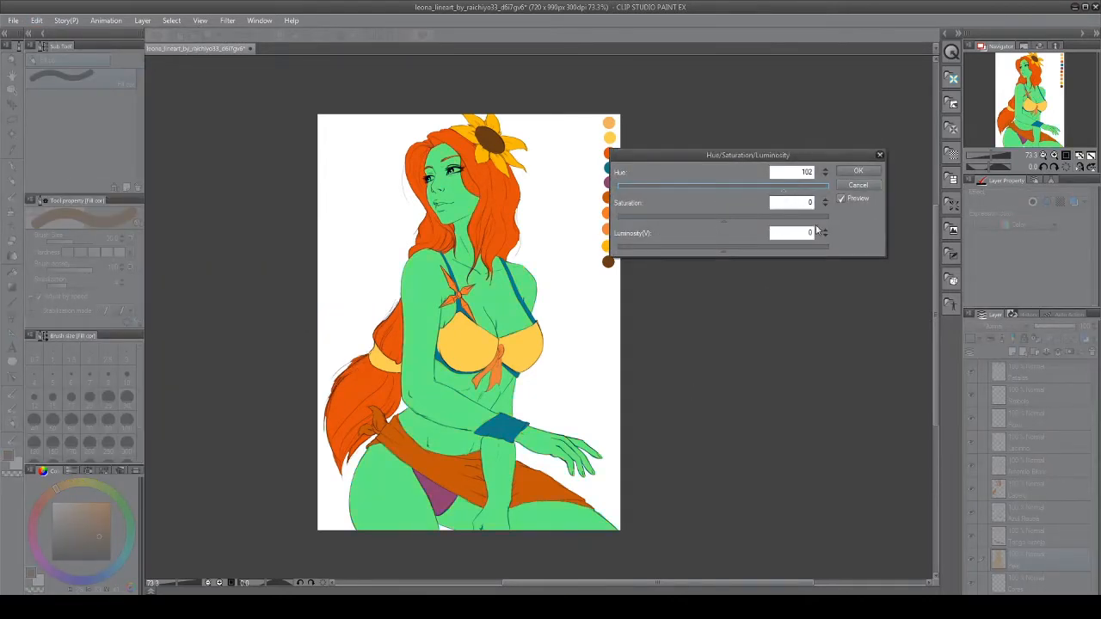
pyautogui.click(857, 185)
pyautogui.moveTo(336, 607)
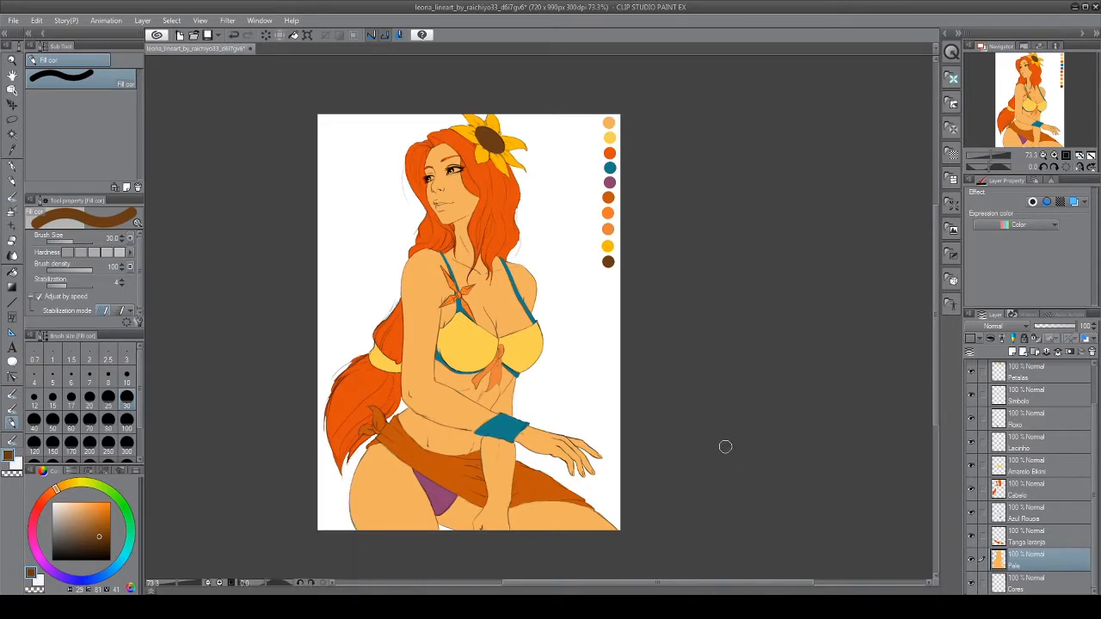
# Examine the flat-coloured figure up close and the order of its colour layers from Lineart down to Cores
pyautogui.scroll(-1, 713, 450)
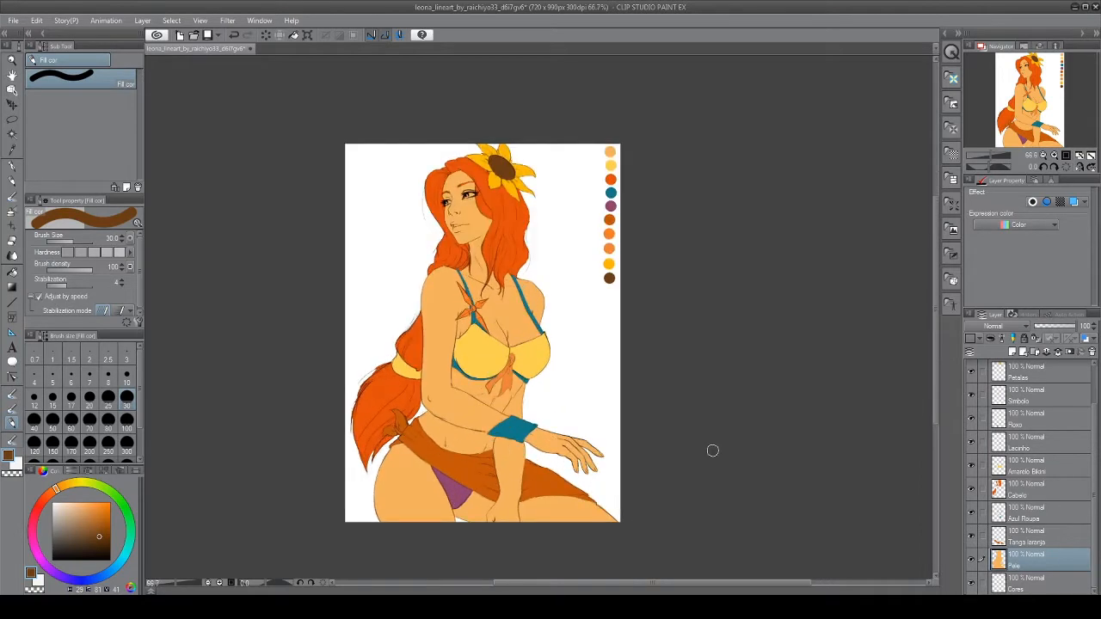
pyautogui.scroll(2, 713, 450)
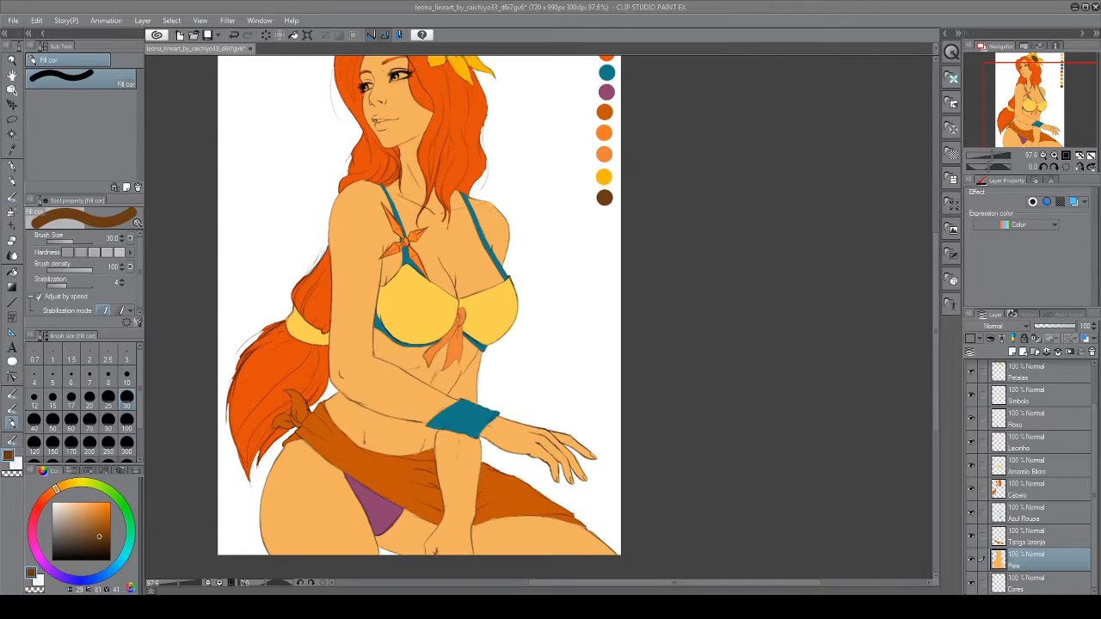
pyautogui.scroll(1, 544, 155)
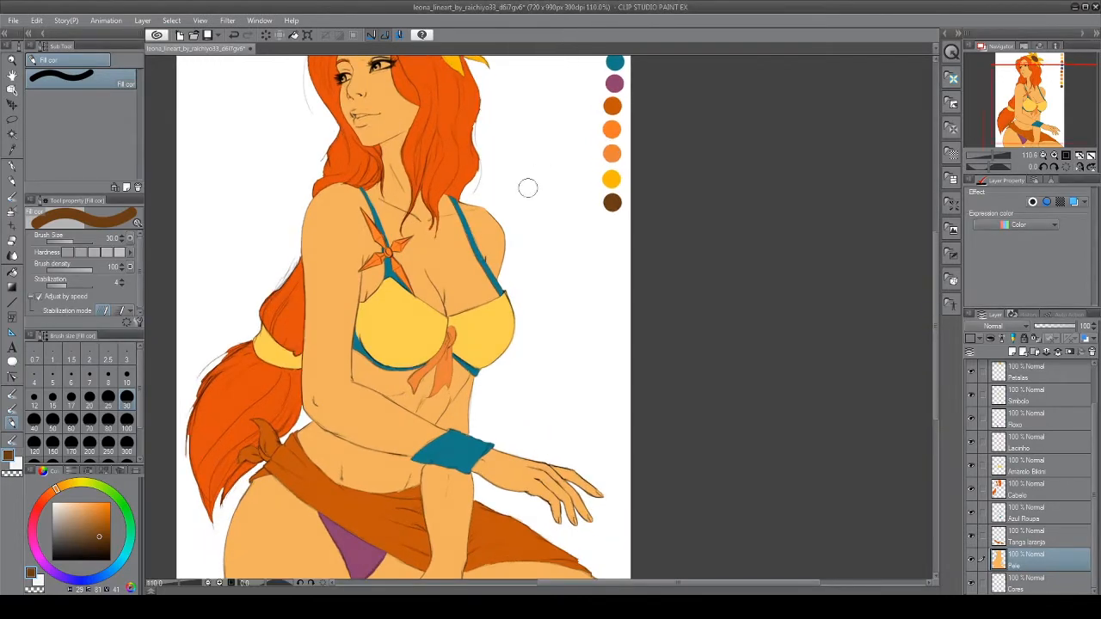
pyautogui.scroll(1, 459, 289)
pyautogui.scroll(-3, 451, 289)
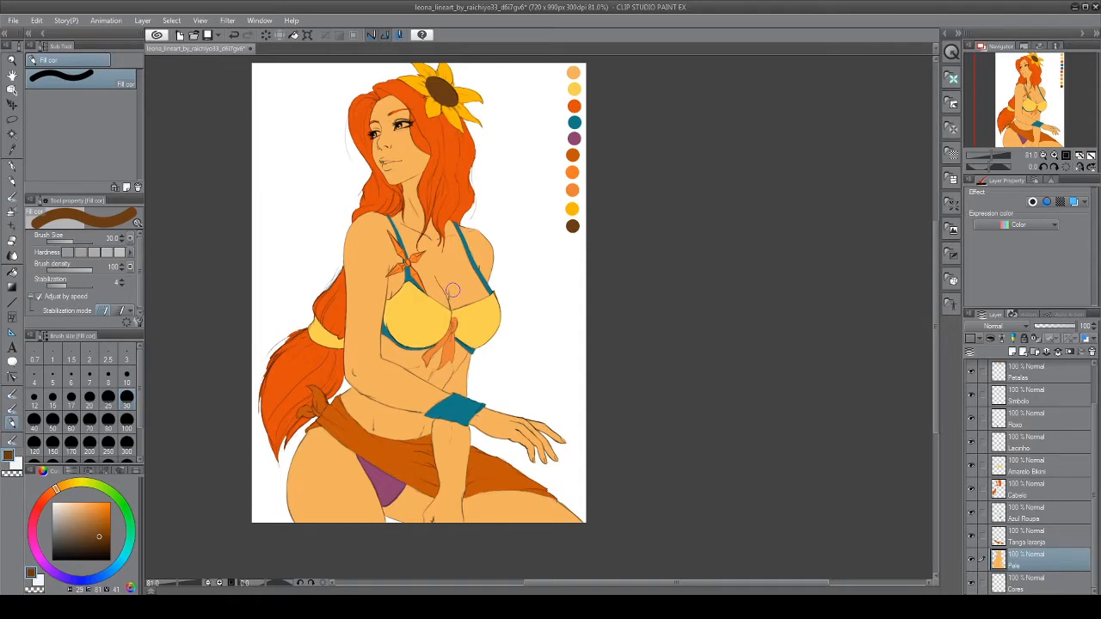
pyautogui.scroll(2, 1024, 477)
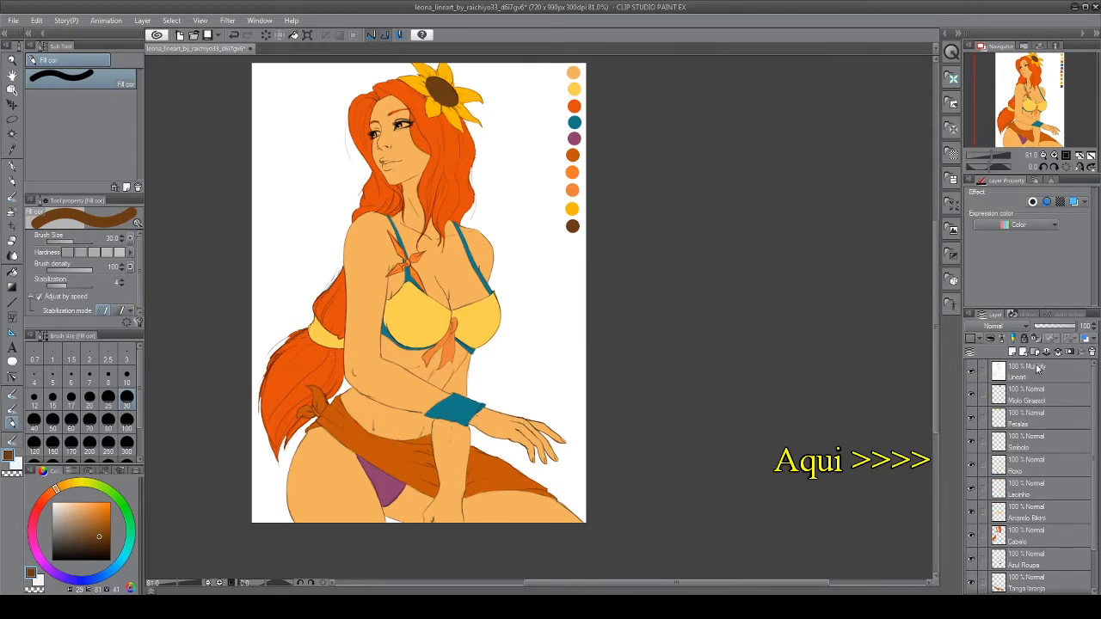
pyautogui.scroll(-2, 1031, 497)
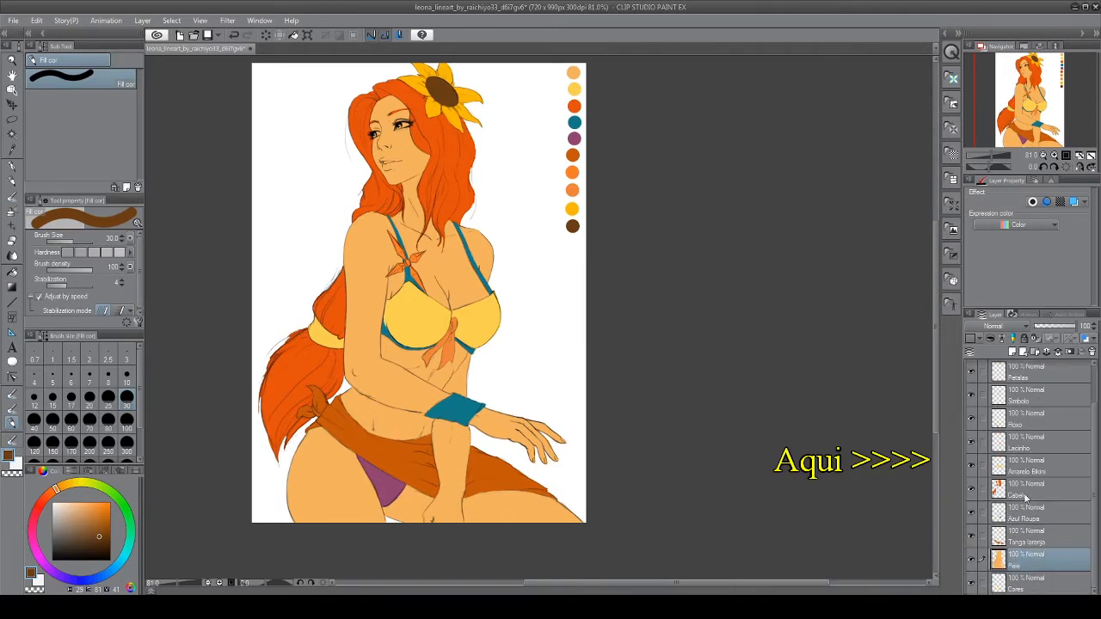
pyautogui.scroll(2, 1024, 458)
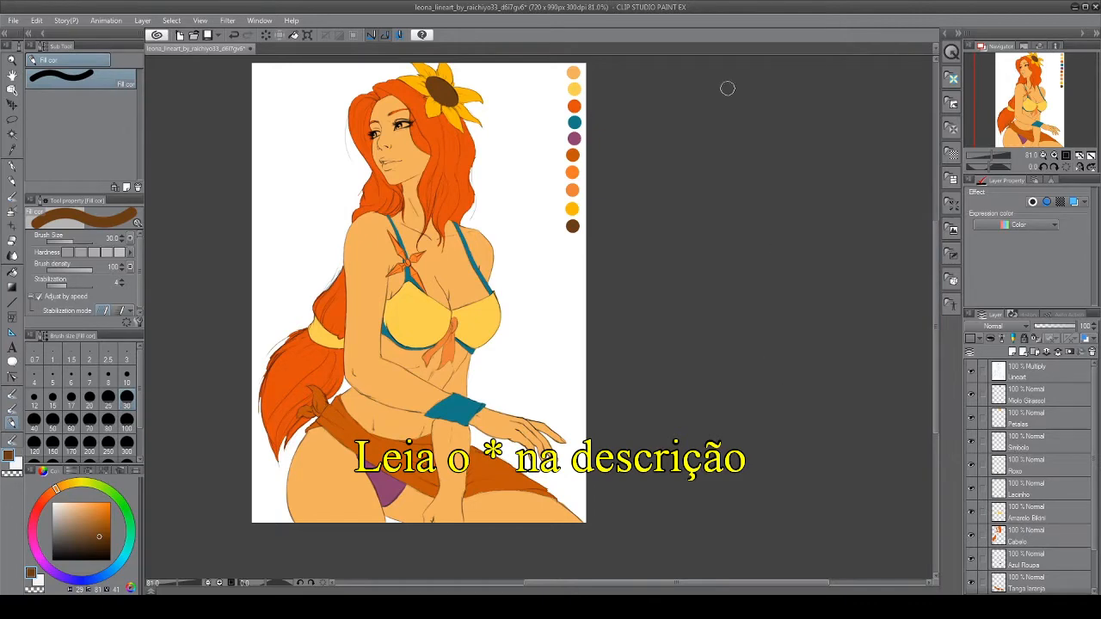
pyautogui.scroll(2, 524, 241)
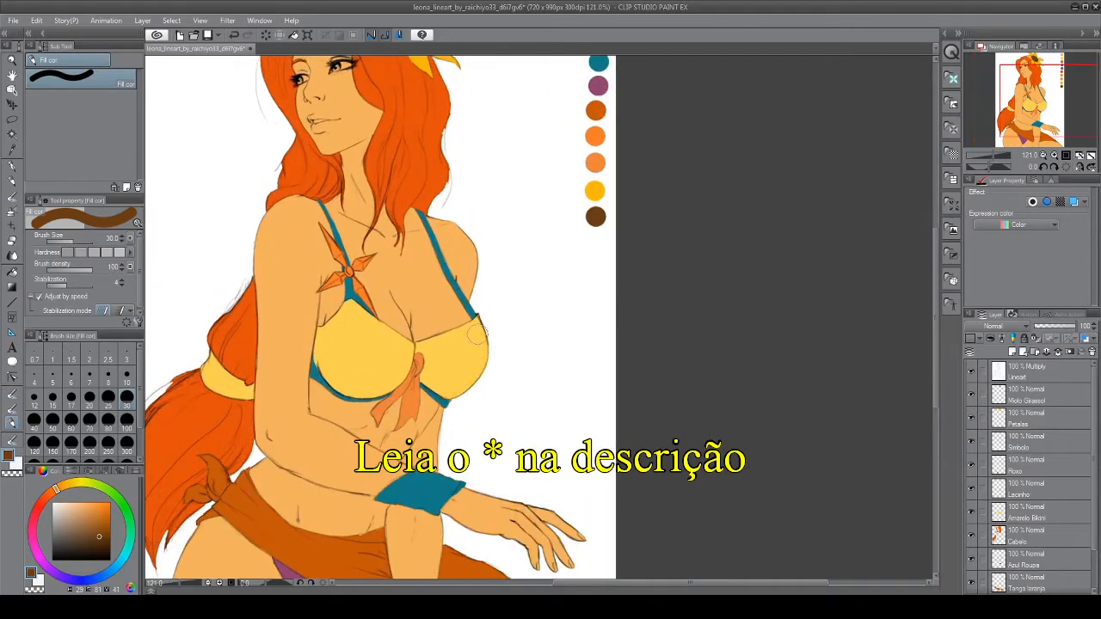
pyautogui.moveTo(455, 288); pyautogui.dragTo(504, 376)
pyautogui.moveTo(420, 251); pyautogui.dragTo(447, 249)
pyautogui.moveTo(349, 231); pyautogui.dragTo(478, 299)
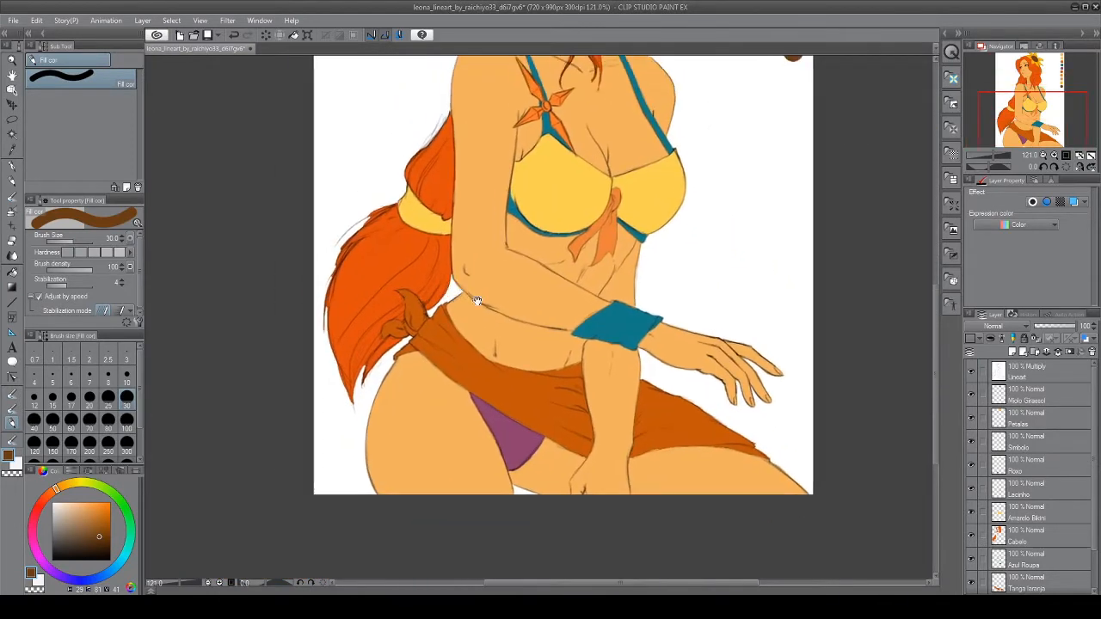
pyautogui.moveTo(444, 404); pyautogui.dragTo(489, 293)
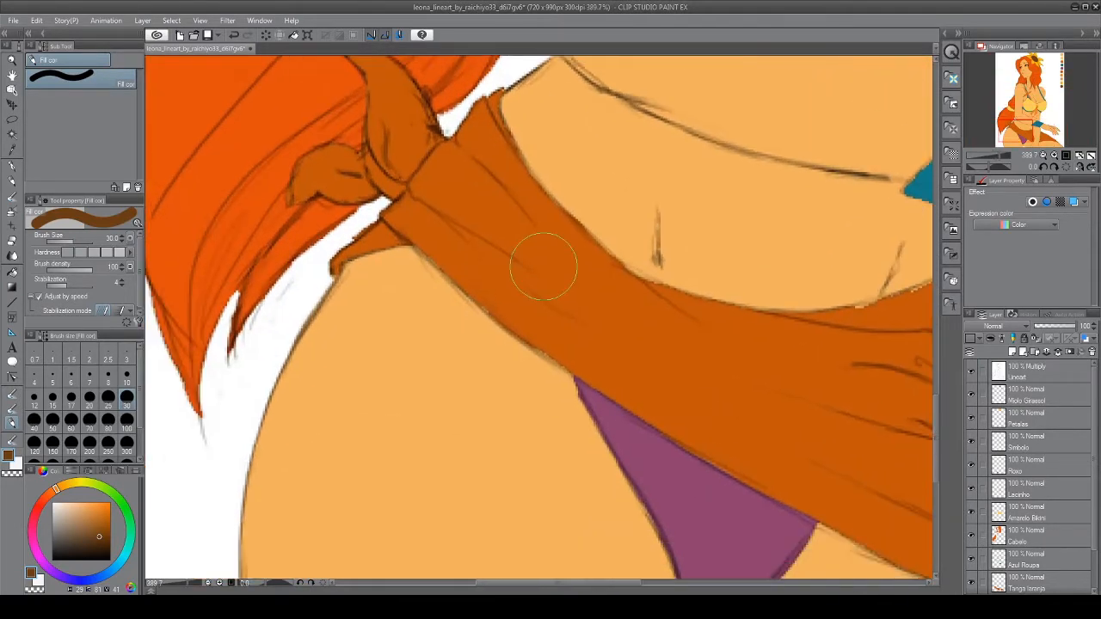
# Sample the waist wrap's orange and add a new raster layer above Tanga laranja, clipped to the layer below
pyautogui.keyDown('alt'); pyautogui.click(560, 243); pyautogui.keyUp('alt')
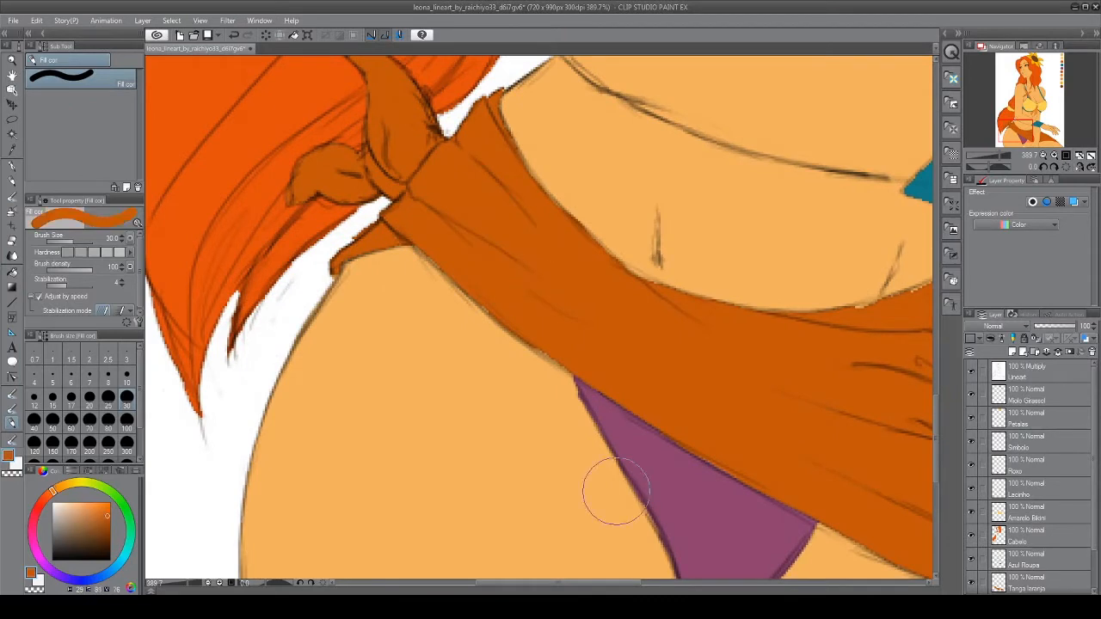
pyautogui.click(1042, 532)
pyautogui.click(1042, 512)
pyautogui.scroll(-2, 1043, 511)
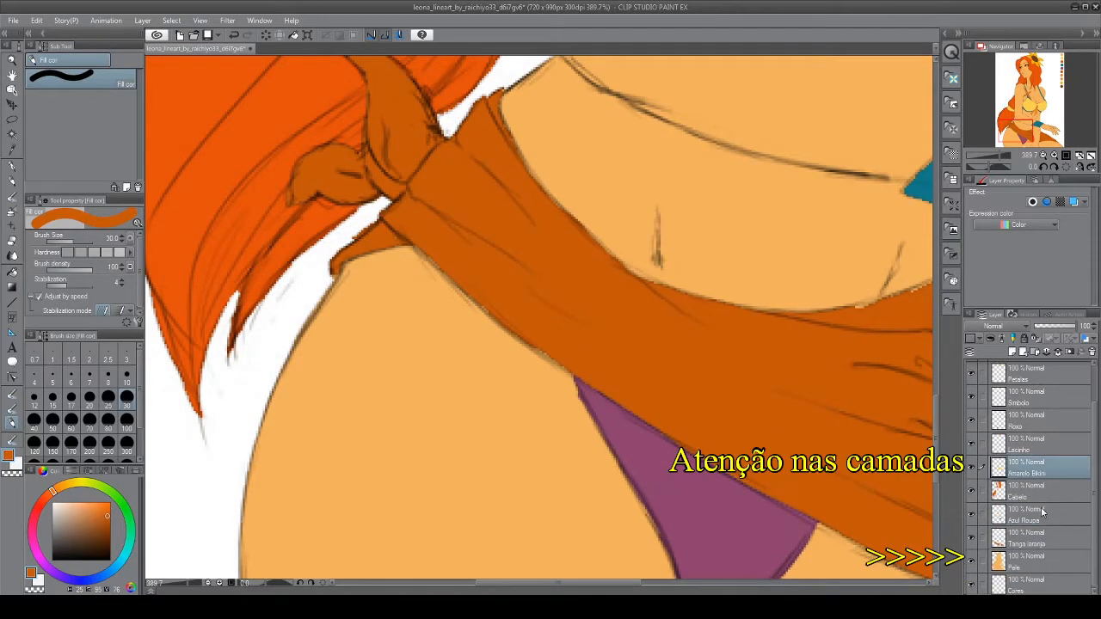
pyautogui.click(1043, 543)
pyautogui.rightClick(1041, 544)
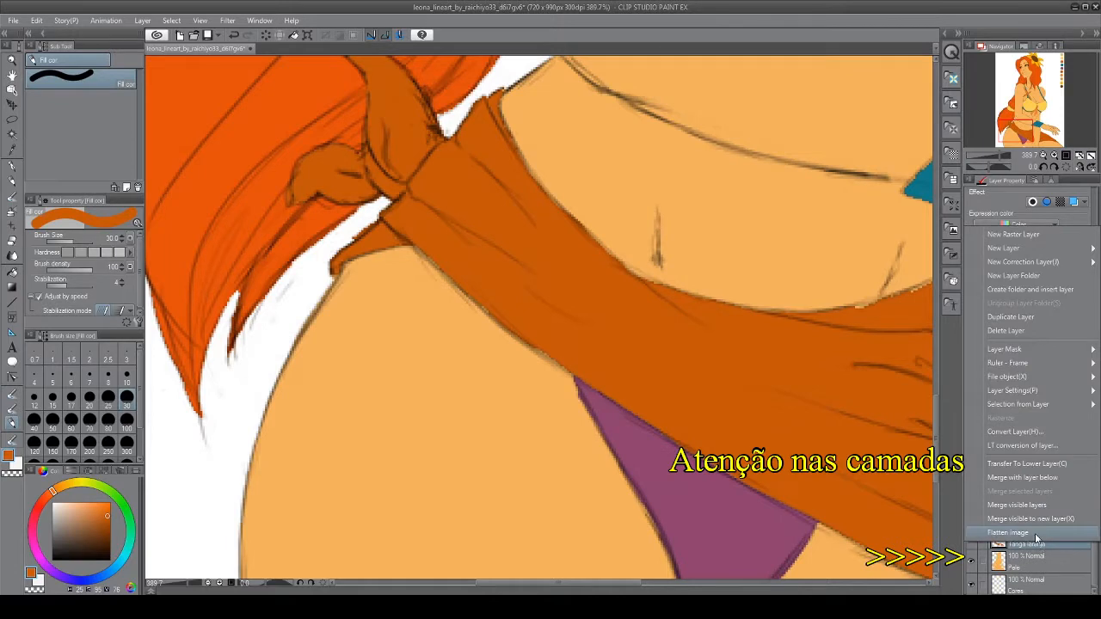
pyautogui.click(1031, 565)
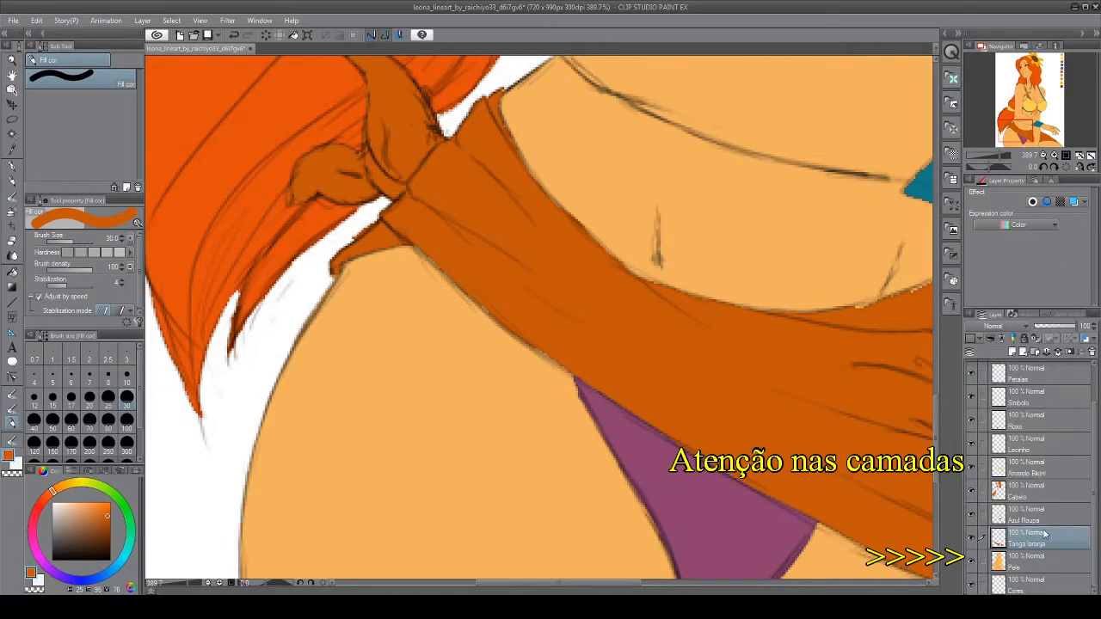
pyautogui.hotkey('ctrl', 'shift', 'n')
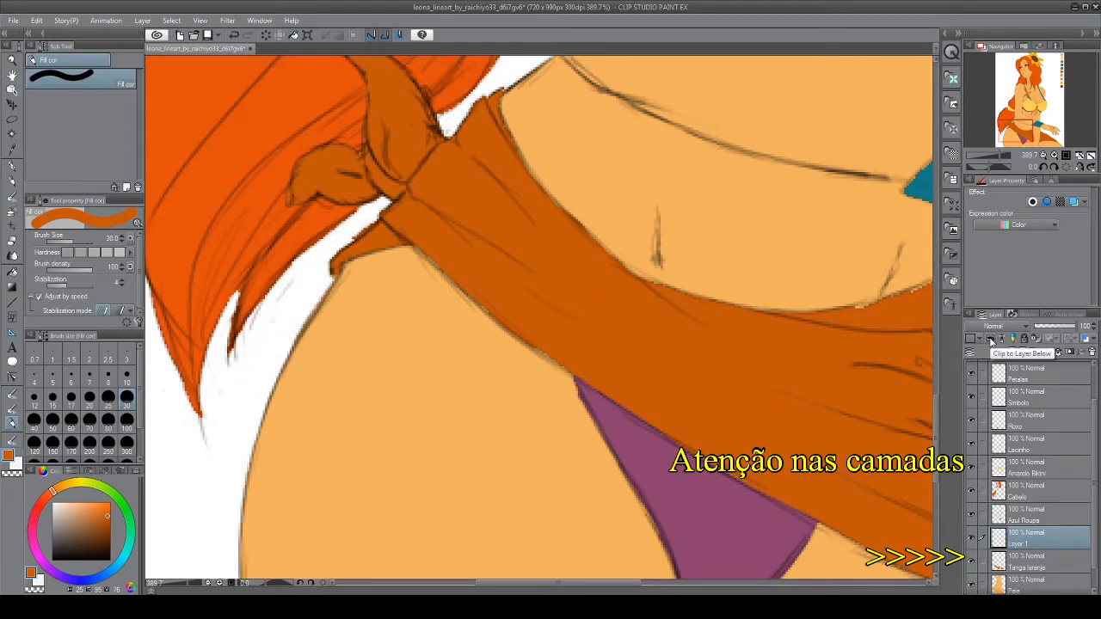
pyautogui.click(991, 340)
# Paint muted brown over the waist wrap on the new clipped layer
pyautogui.scroll(-3, 645, 319)
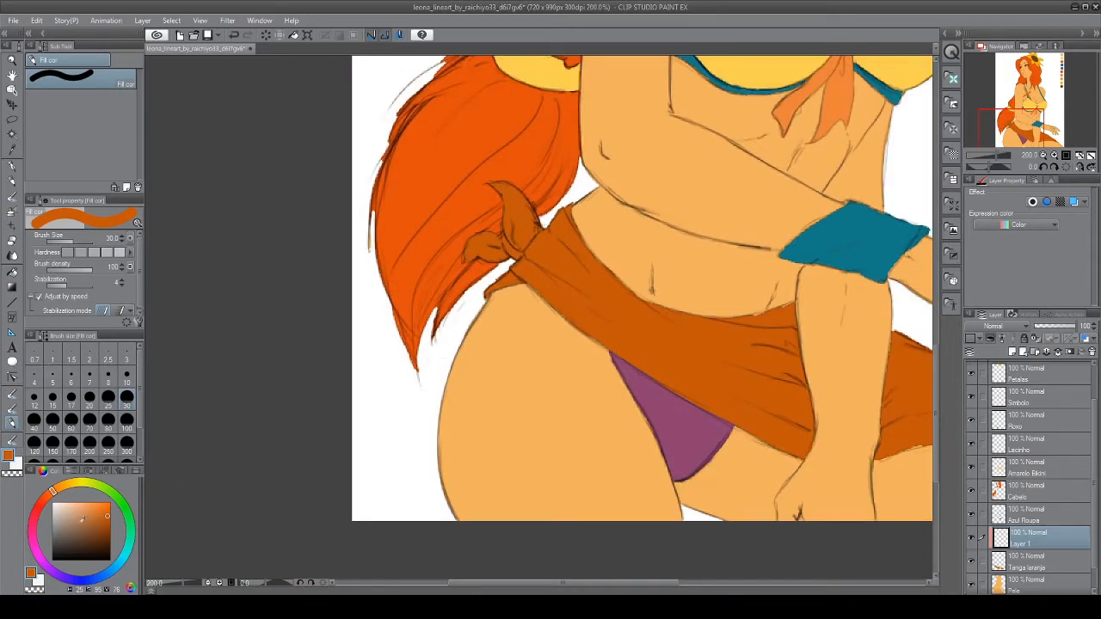
pyautogui.click(79, 533)
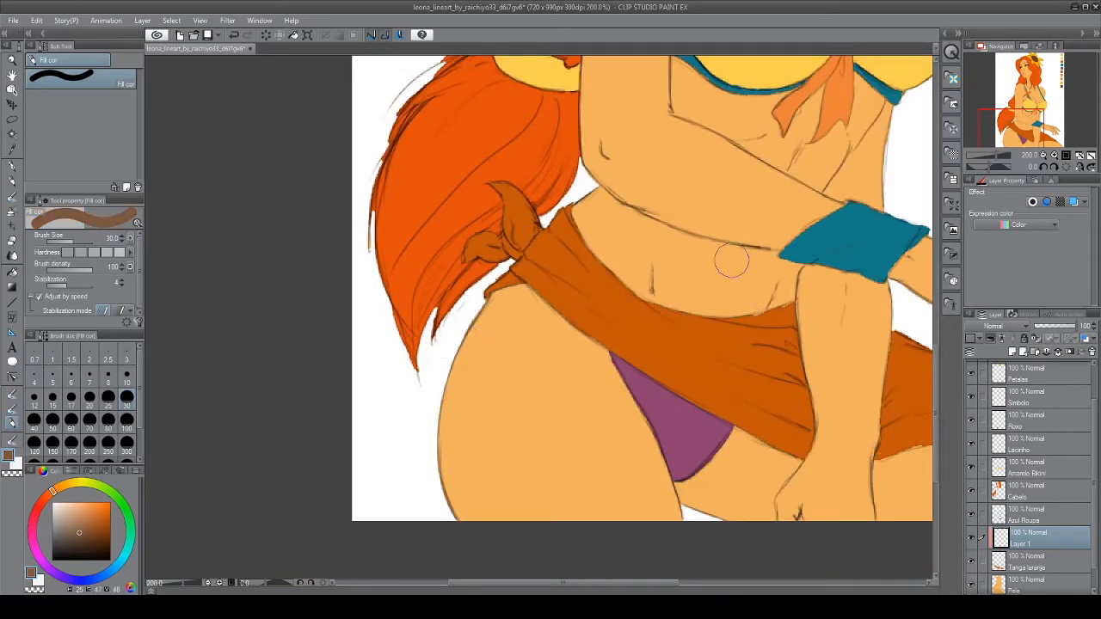
pyautogui.click(1044, 563)
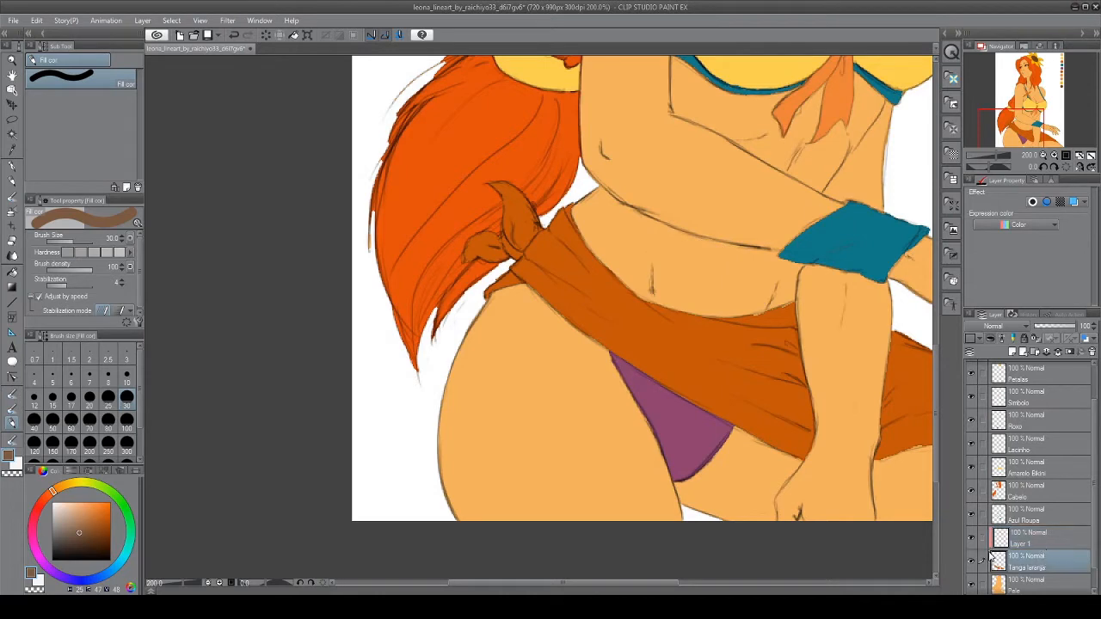
pyautogui.click(1051, 545)
pyautogui.moveTo(688, 331)
pyautogui.mouseDown()
pyautogui.moveTo(477, 332)
pyautogui.moveTo(526, 229)
pyautogui.moveTo(508, 177)
pyautogui.moveTo(510, 288)
pyautogui.moveTo(482, 355)
pyautogui.moveTo(688, 385)
pyautogui.moveTo(819, 344)
pyautogui.moveTo(903, 387)
pyautogui.moveTo(846, 406)
pyautogui.mouseUp()
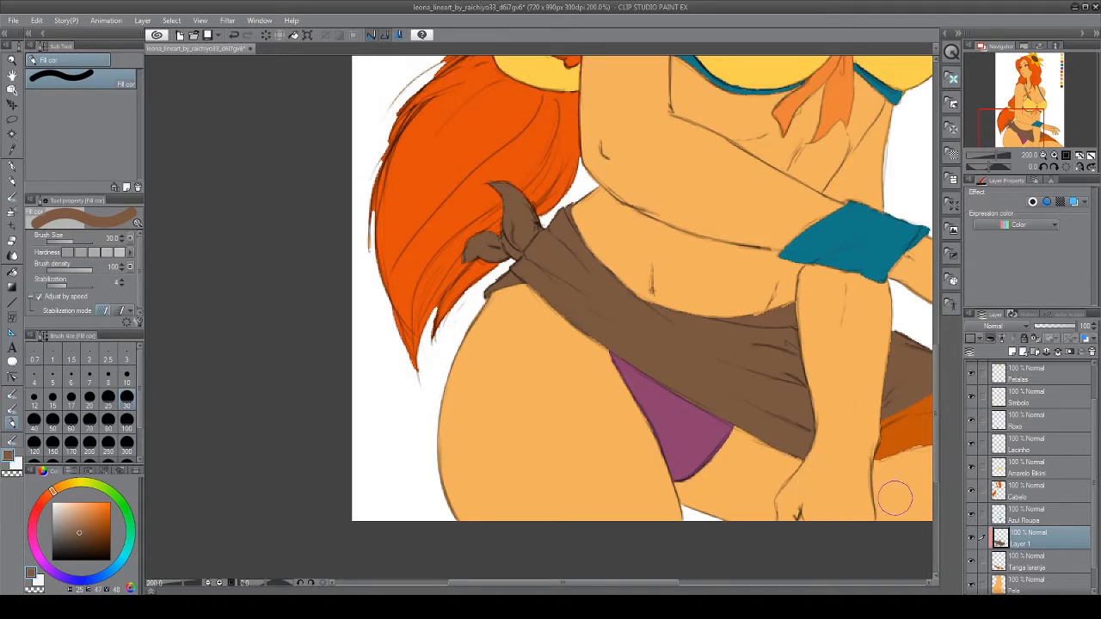
# Turn the painted layer's clipping off and back on to compare, and clear the brown paint from it
pyautogui.click(996, 341)
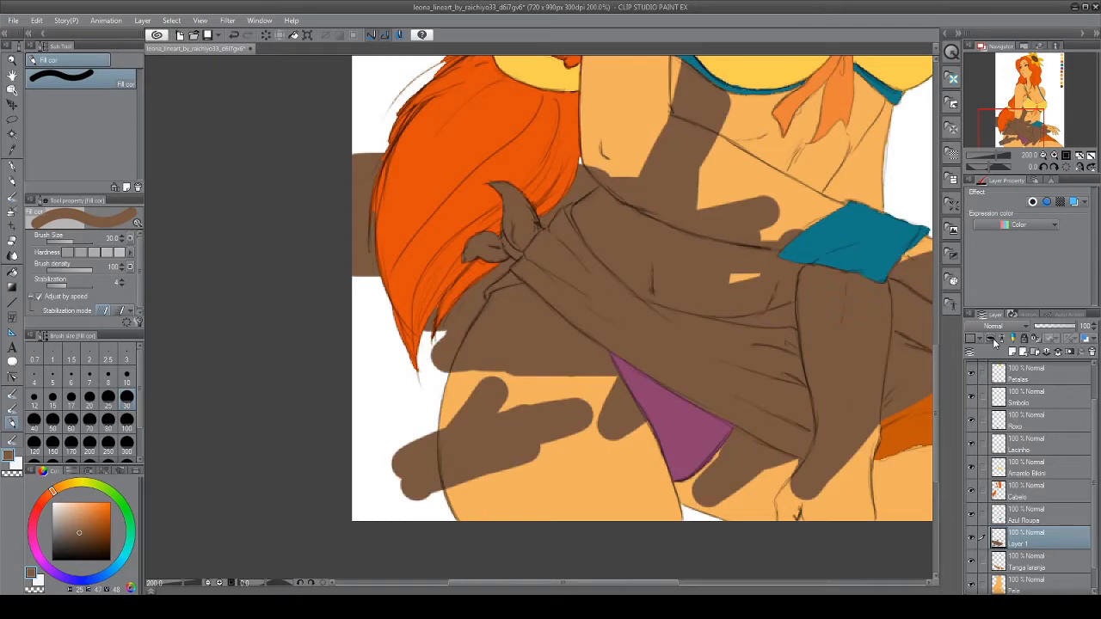
pyautogui.click(995, 341)
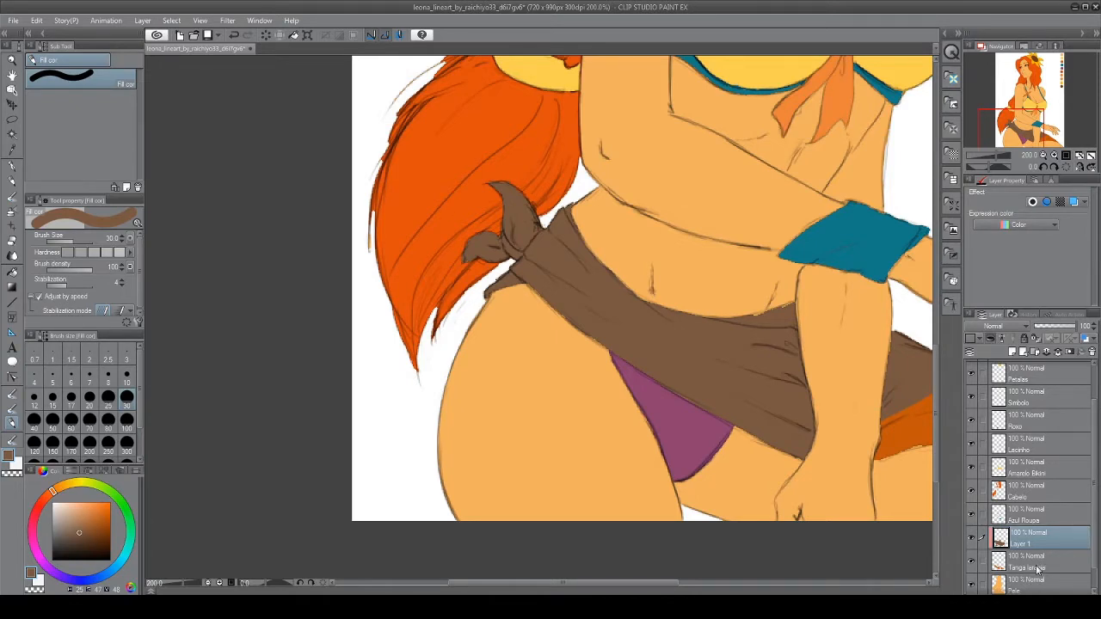
pyautogui.press('Delete')
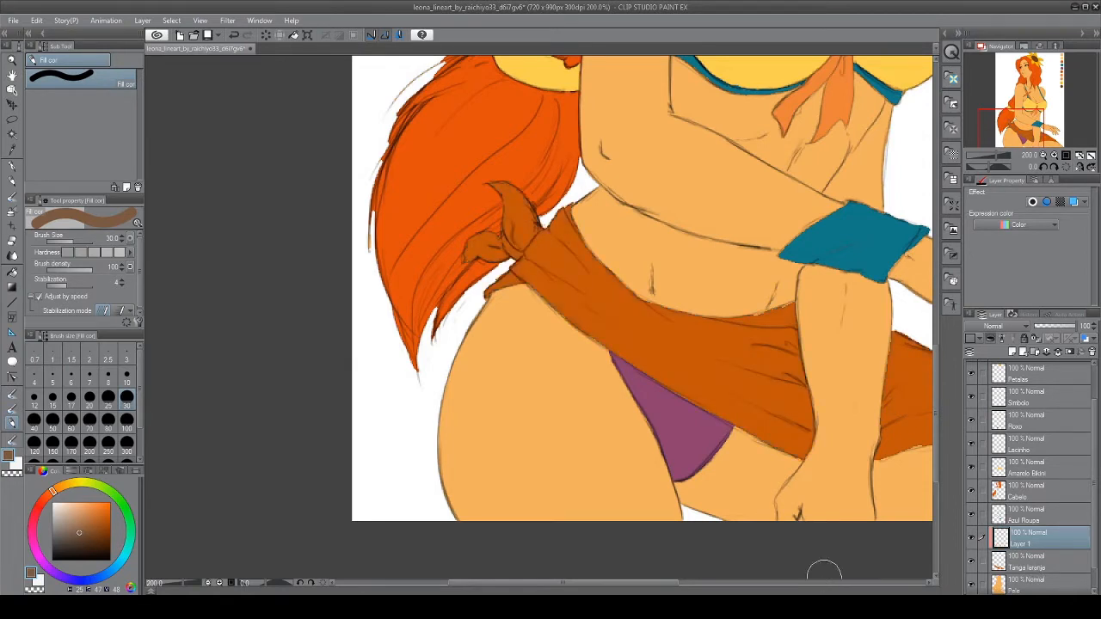
# Set the blending mode of the clipped layer above Tanga laranja to Multiply
pyautogui.click(1015, 339)
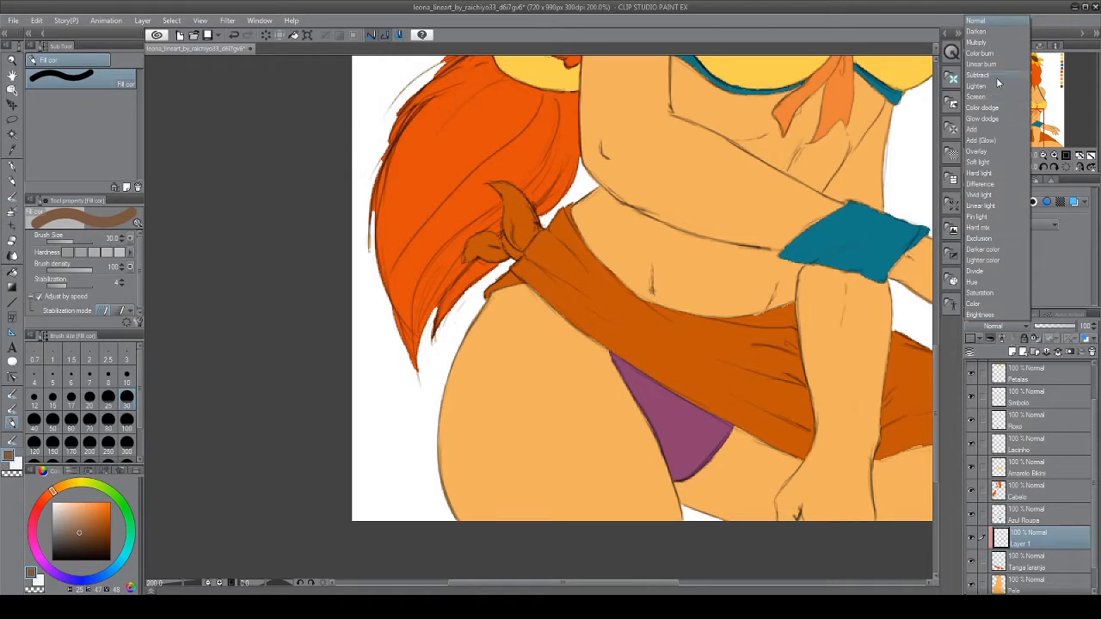
pyautogui.click(995, 43)
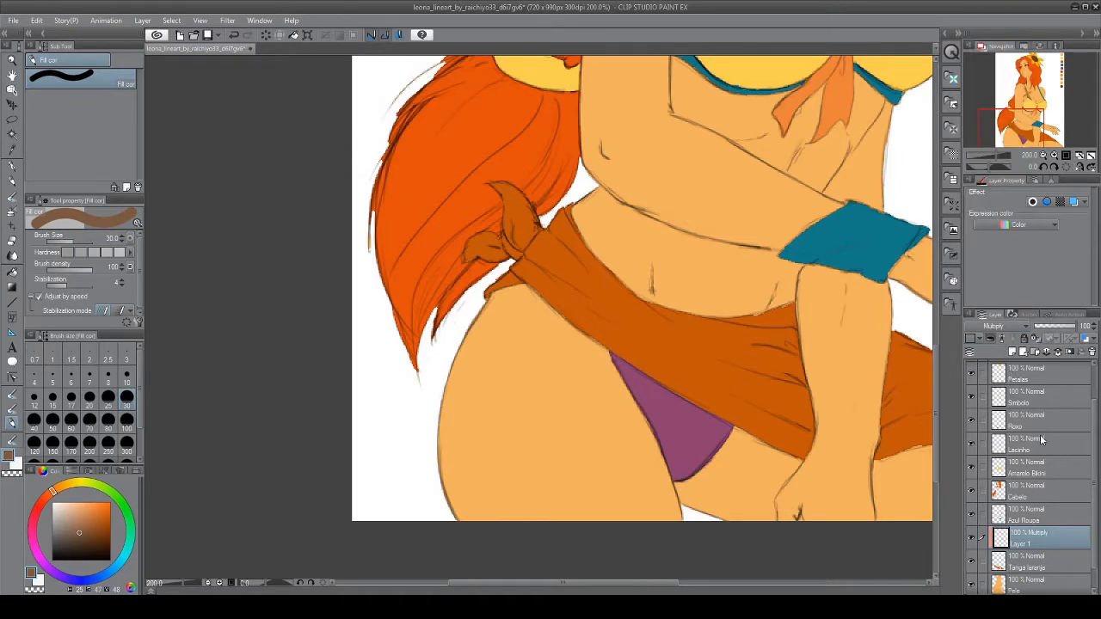
# Paint a brown test shadow over the middle of the waist wrap on the Multiply layer and undo it
pyautogui.scroll(-2, 775, 362)
pyautogui.scroll(1, 675, 334)
pyautogui.moveTo(675, 333)
pyautogui.mouseDown()
pyautogui.moveTo(669, 407)
pyautogui.moveTo(719, 276)
pyautogui.moveTo(740, 322)
pyautogui.moveTo(724, 389)
pyautogui.moveTo(760, 361)
pyautogui.moveTo(720, 366)
pyautogui.moveTo(766, 398)
pyautogui.moveTo(822, 379)
pyautogui.moveTo(871, 382)
pyautogui.moveTo(803, 409)
pyautogui.moveTo(707, 360)
pyautogui.moveTo(734, 322)
pyautogui.moveTo(767, 311)
pyautogui.moveTo(715, 368)
pyautogui.mouseUp()
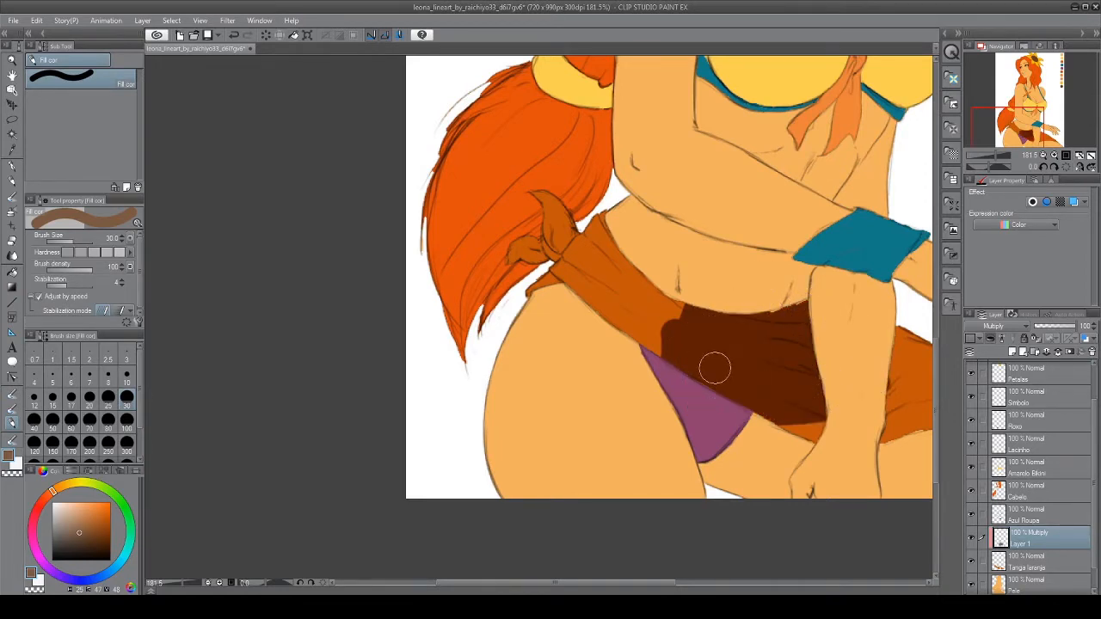
pyautogui.hotkey('ctrl', 'z')
# Sample the wrap's base orange as the drawing colour, try Multiply strokes with it on the cloth, and undo them
pyautogui.keyDown('alt'); pyautogui.click(713, 365); pyautogui.keyUp('alt')
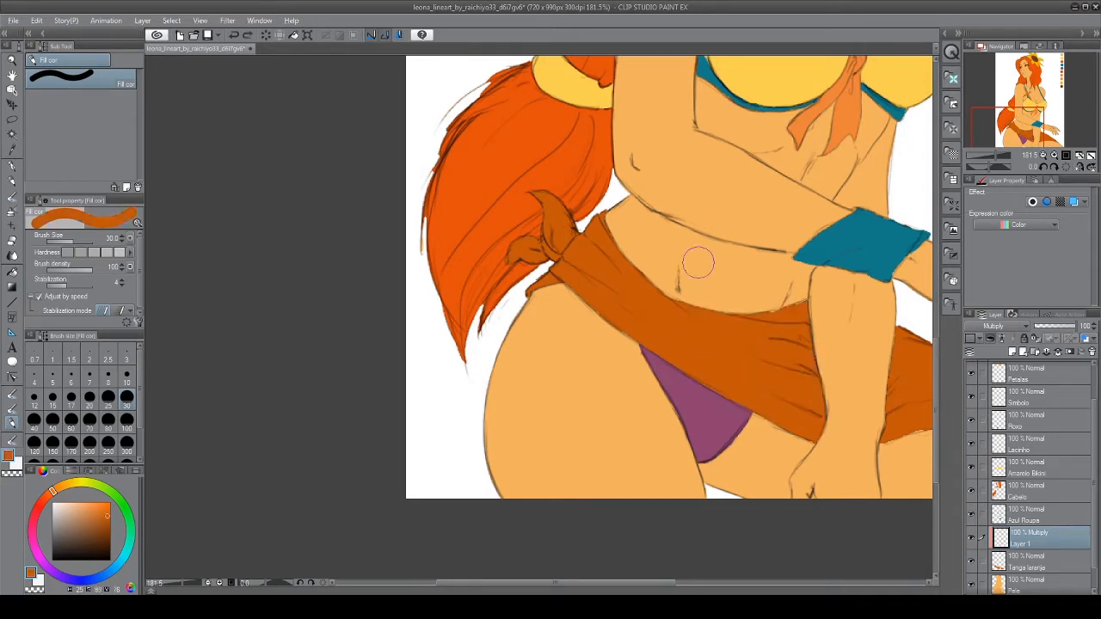
pyautogui.moveTo(692, 305)
pyautogui.mouseDown()
pyautogui.moveTo(690, 322)
pyautogui.moveTo(675, 327)
pyautogui.moveTo(688, 310)
pyautogui.moveTo(653, 349)
pyautogui.moveTo(665, 329)
pyautogui.moveTo(681, 344)
pyautogui.moveTo(706, 294)
pyautogui.moveTo(636, 376)
pyautogui.moveTo(732, 283)
pyautogui.moveTo(716, 353)
pyautogui.mouseUp()
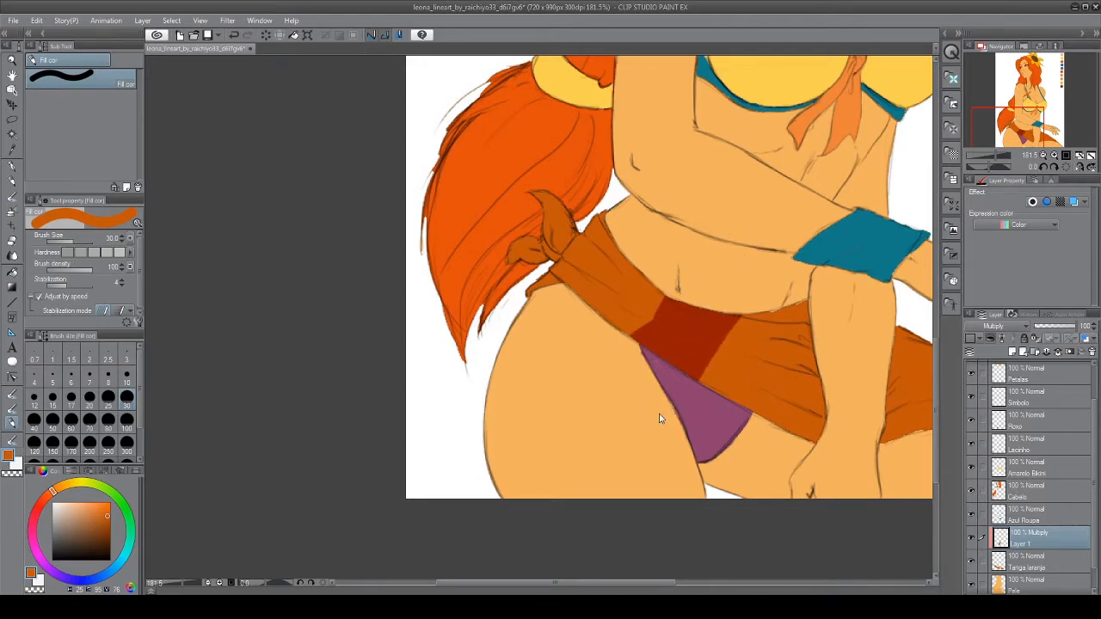
pyautogui.hotkey('ctrl', 'z')
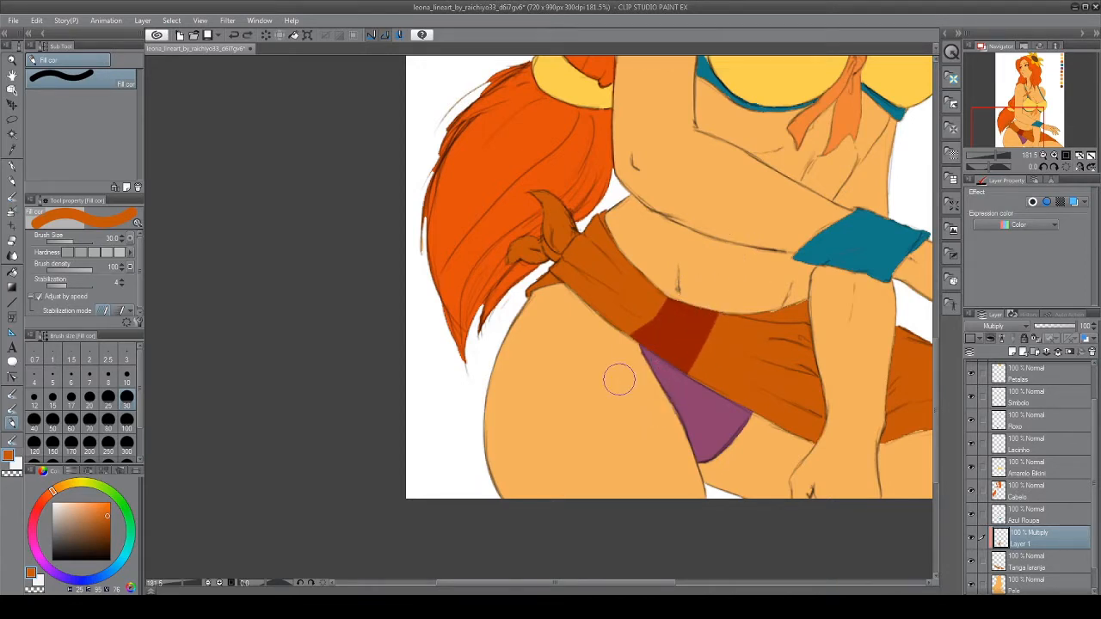
pyautogui.hotkey('ctrl', 'z')
# Rename the clipped Multiply layer as Sombra Relevo
pyautogui.scroll(1, 619, 354)
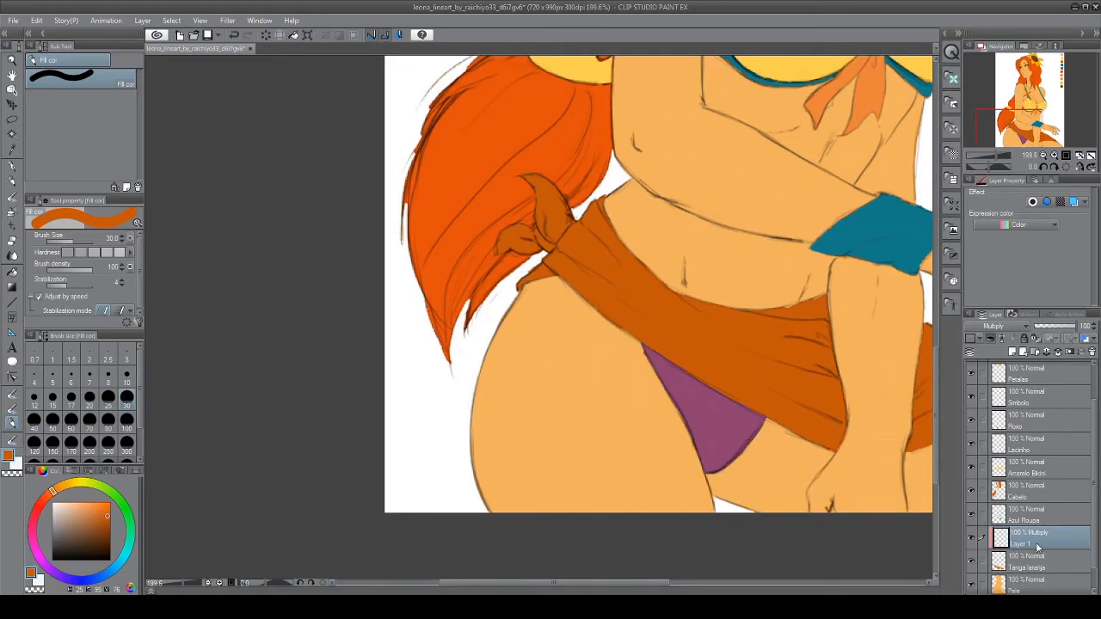
pyautogui.doubleClick(1031, 547)
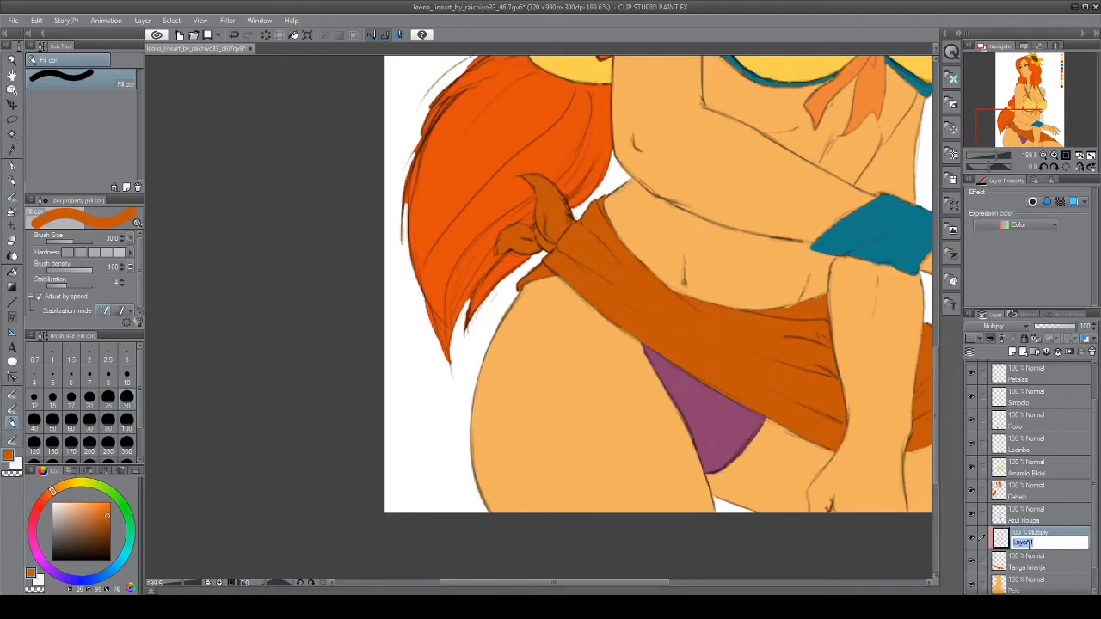
pyautogui.write('Sombra Relevo')
pyautogui.press('Return')
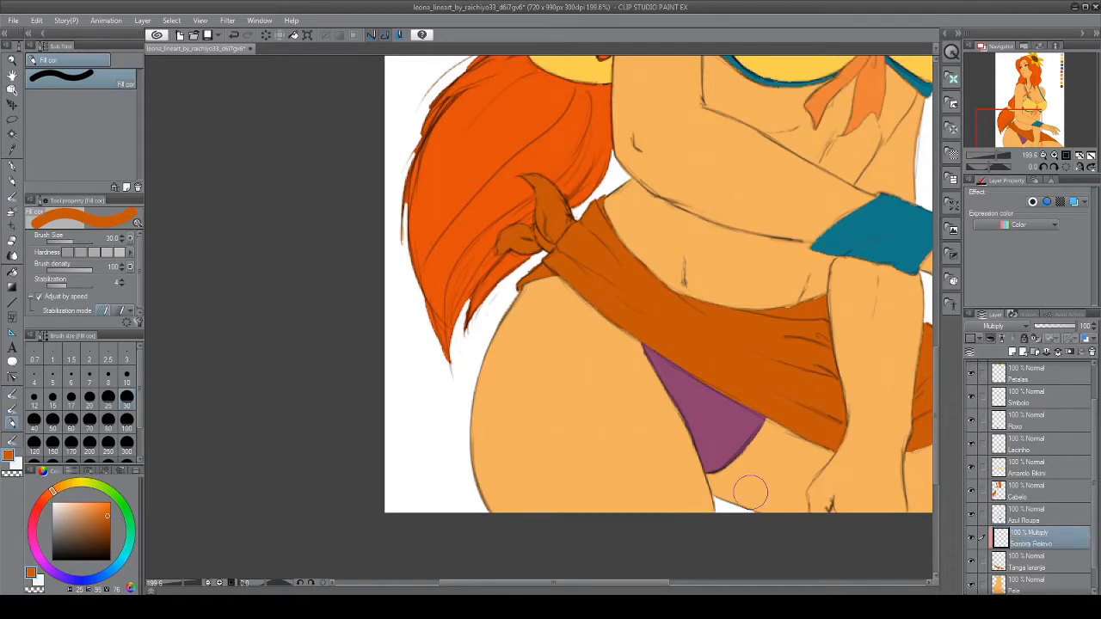
# Create a new 1920 × 1200 px illustration canvas at 72 dpi and set the Fill cor brush to size 10
pyautogui.scroll(-1, 713, 444)
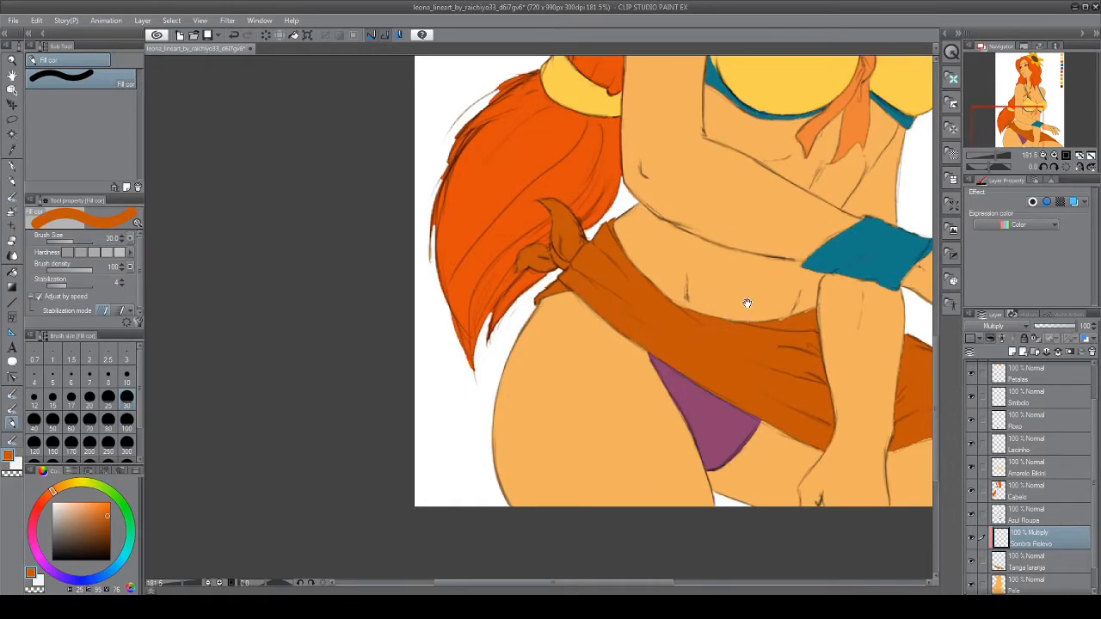
pyautogui.moveTo(848, 259); pyautogui.dragTo(705, 420)
pyautogui.click(12, 20)
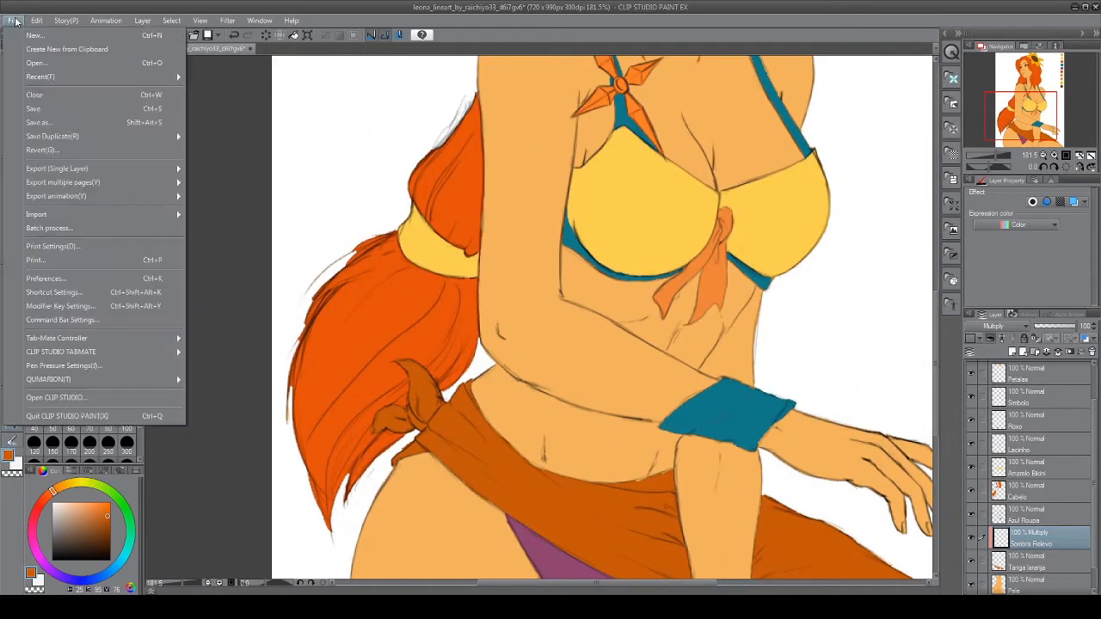
pyautogui.press('Escape')
pyautogui.hotkey('ctrl', 'n')
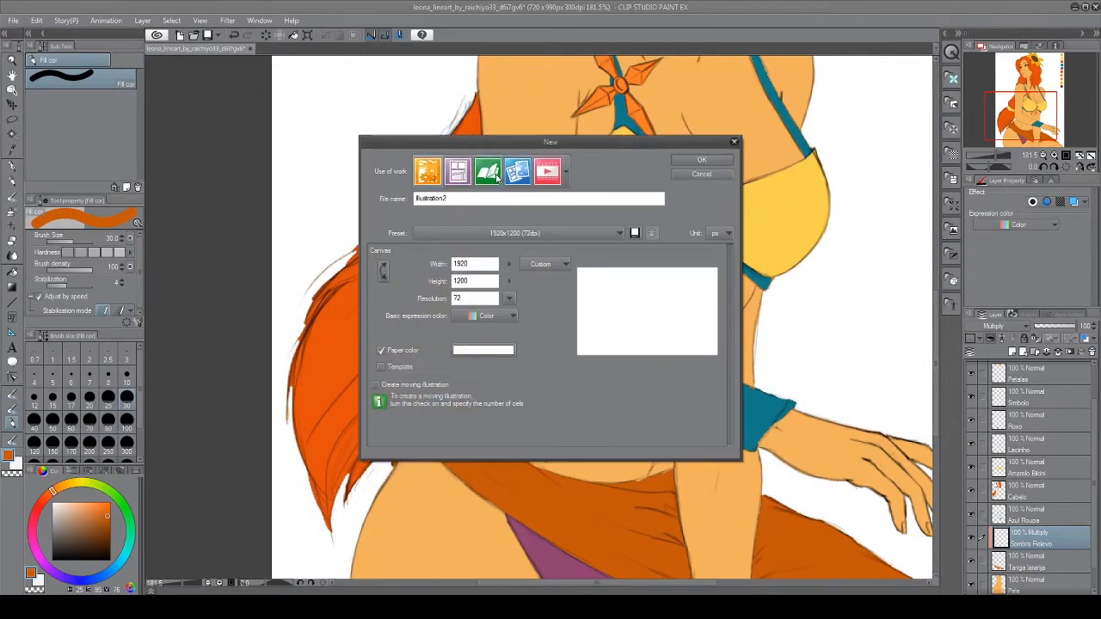
pyautogui.click(701, 162)
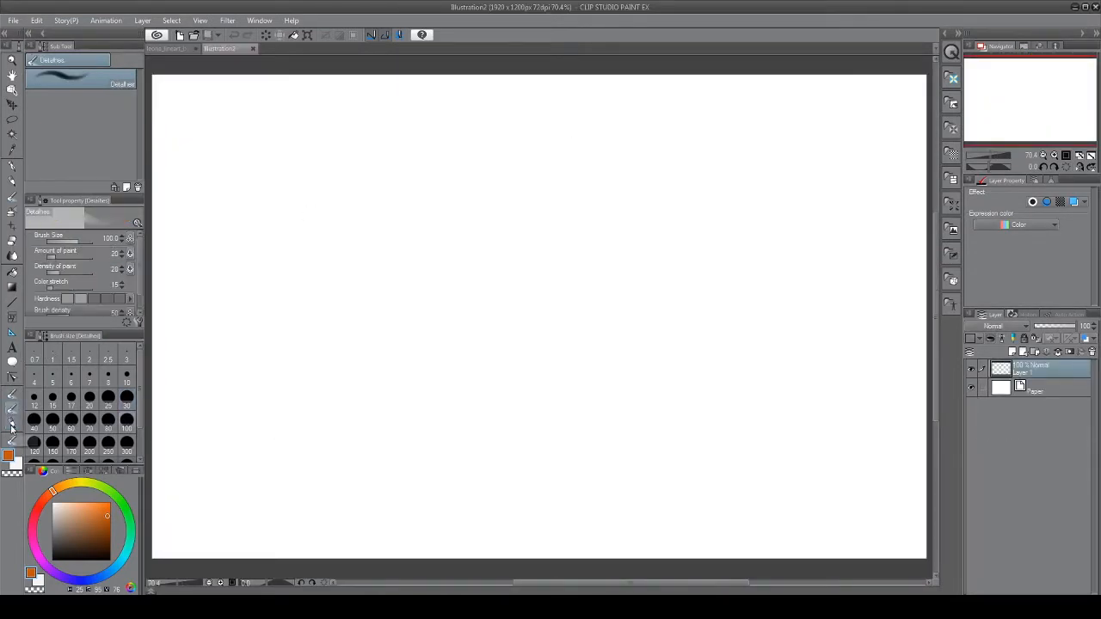
pyautogui.click(128, 378)
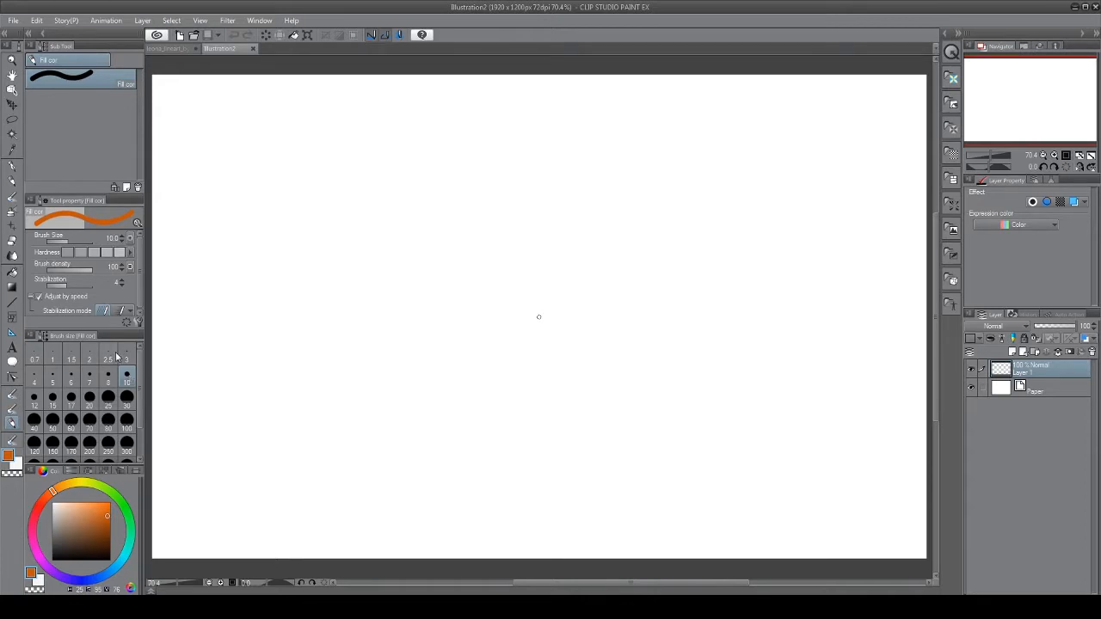
# Return to the character drawing, try orange Multiply shadows at brush size 25 on the waist wrap, and clear them
pyautogui.click(156, 49)
pyautogui.scroll(1, 534, 473)
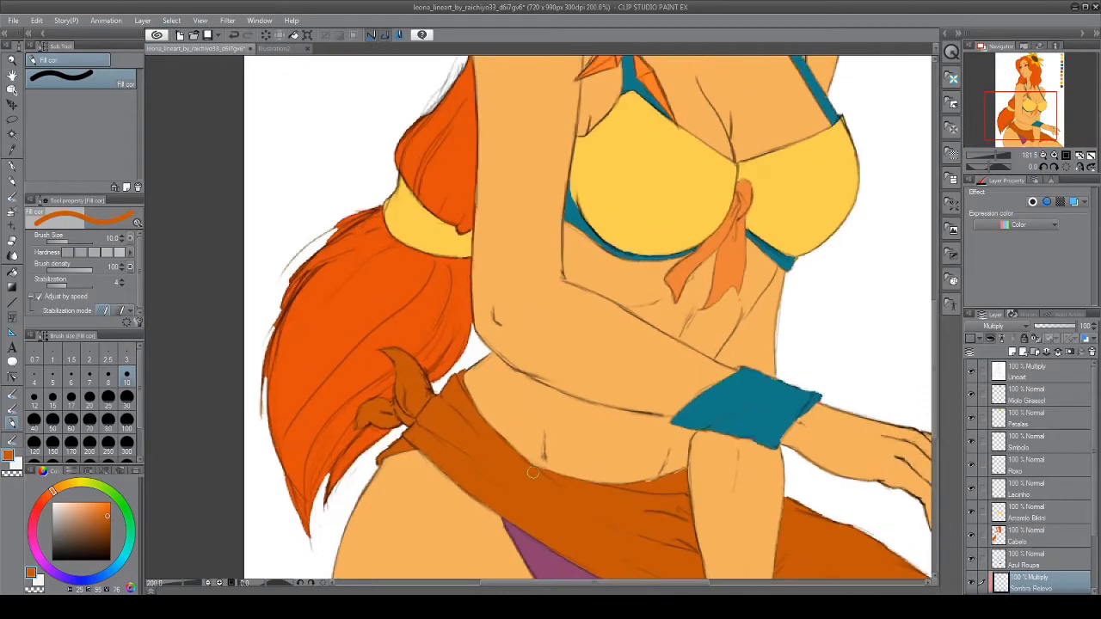
pyautogui.moveTo(537, 477)
pyautogui.mouseDown()
pyautogui.moveTo(518, 294)
pyautogui.moveTo(472, 293)
pyautogui.mouseUp()
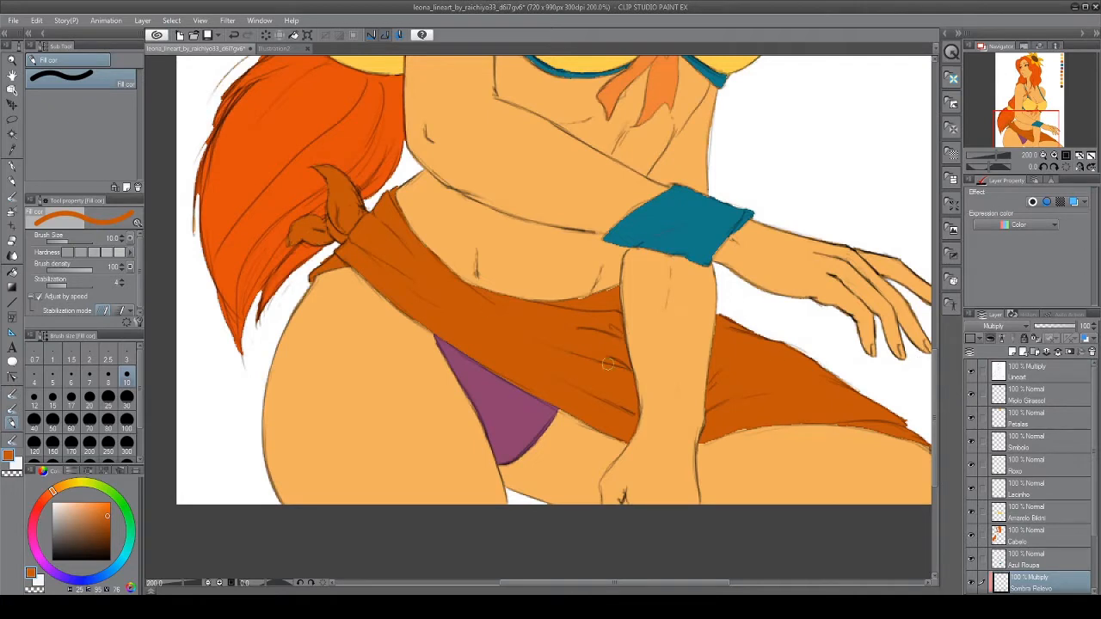
pyautogui.click(107, 397)
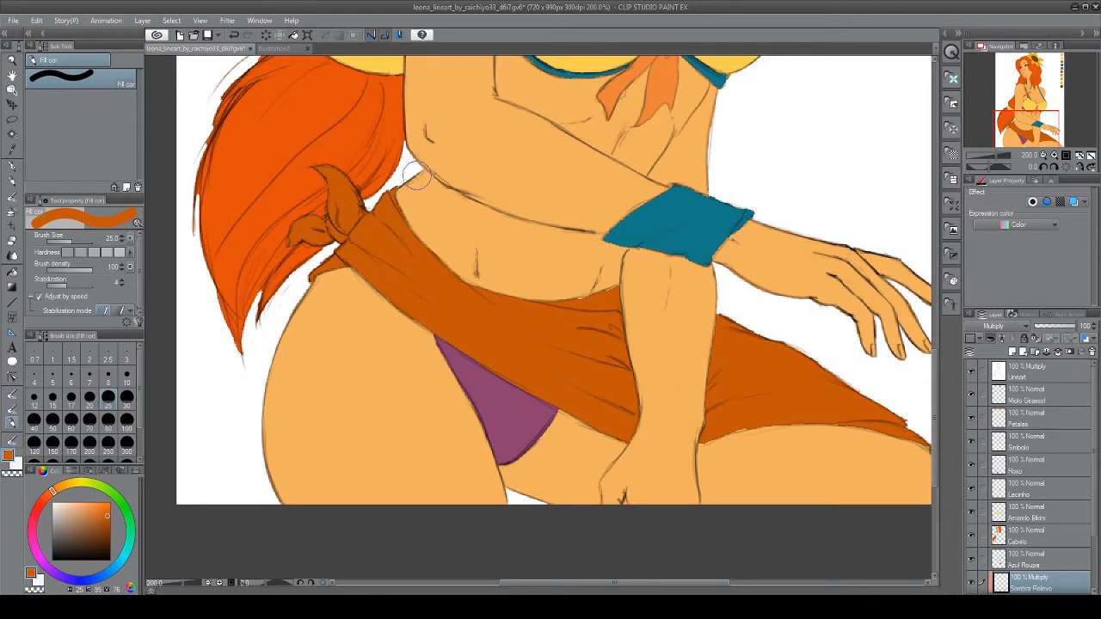
pyautogui.moveTo(396, 195)
pyautogui.mouseDown()
pyautogui.moveTo(334, 261)
pyautogui.moveTo(388, 197)
pyautogui.moveTo(335, 252)
pyautogui.moveTo(384, 202)
pyautogui.moveTo(348, 234)
pyautogui.mouseUp()
pyautogui.moveTo(511, 327)
pyautogui.mouseDown()
pyautogui.moveTo(476, 302)
pyautogui.moveTo(479, 325)
pyautogui.moveTo(520, 346)
pyautogui.moveTo(492, 325)
pyautogui.mouseUp()
pyautogui.moveTo(409, 245)
pyautogui.mouseDown()
pyautogui.moveTo(451, 232)
pyautogui.moveTo(404, 315)
pyautogui.moveTo(438, 256)
pyautogui.mouseUp()
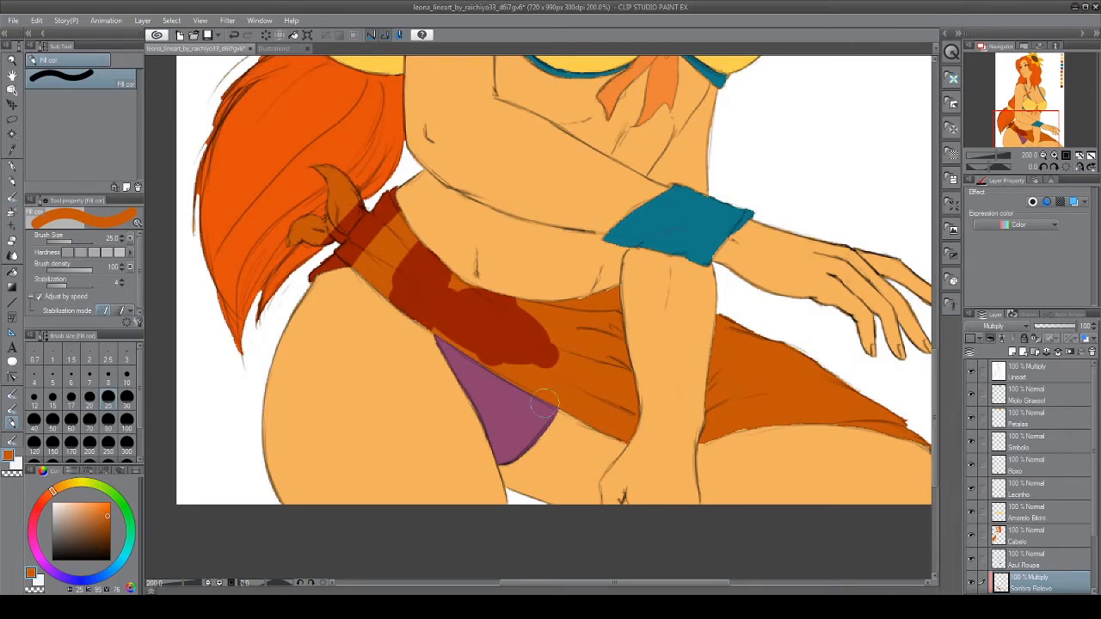
pyautogui.moveTo(718, 323)
pyautogui.mouseDown()
pyautogui.moveTo(774, 370)
pyautogui.moveTo(748, 344)
pyautogui.moveTo(899, 430)
pyautogui.mouseUp()
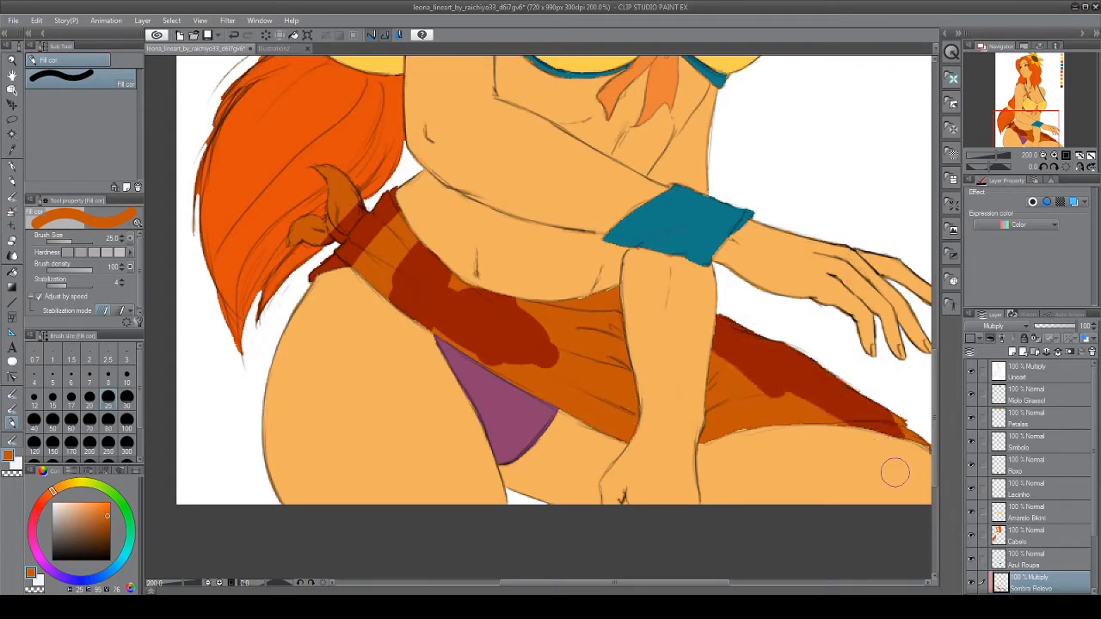
pyautogui.press('Delete')
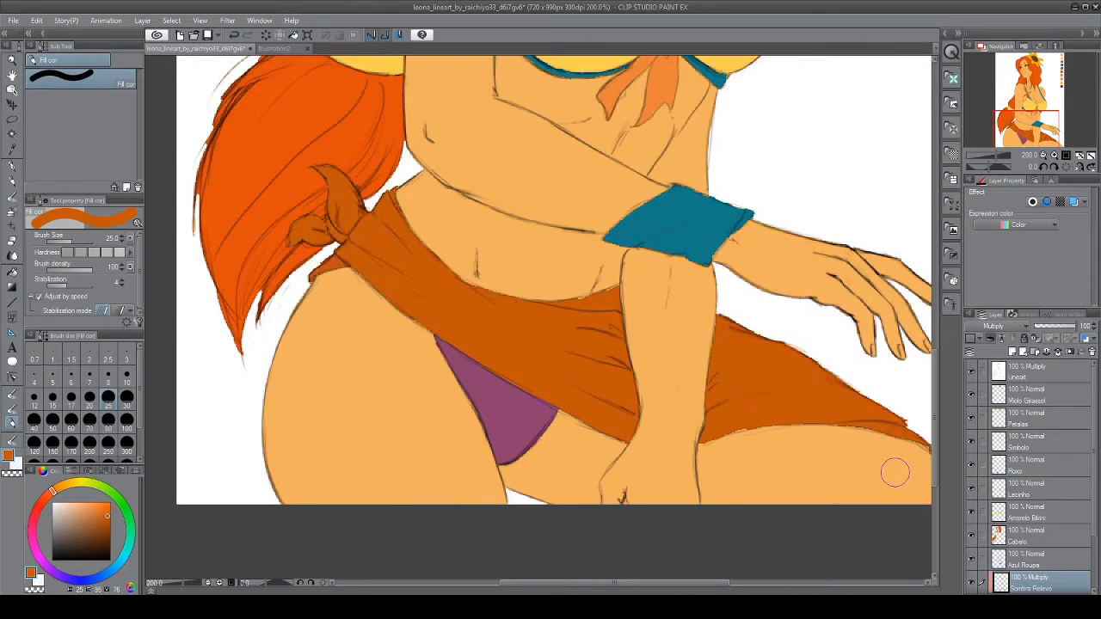
# Switch to the blank illustration and draw two tall, roughly vertical orange lines side by side at brush size 10
pyautogui.click(276, 48)
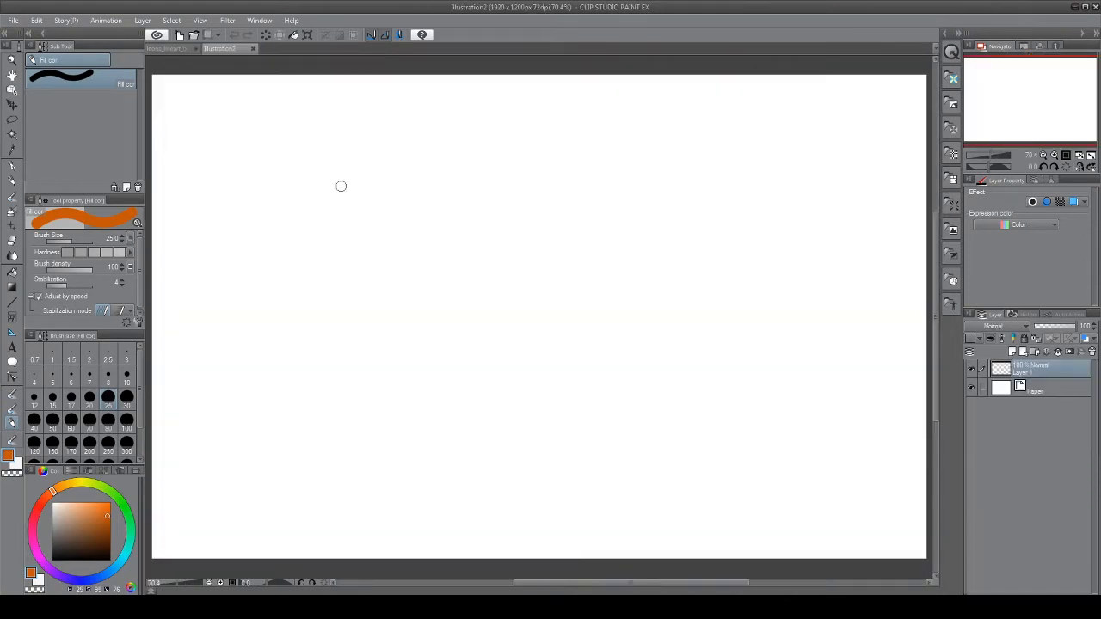
pyautogui.scroll(1, 380, 271)
pyautogui.click(127, 376)
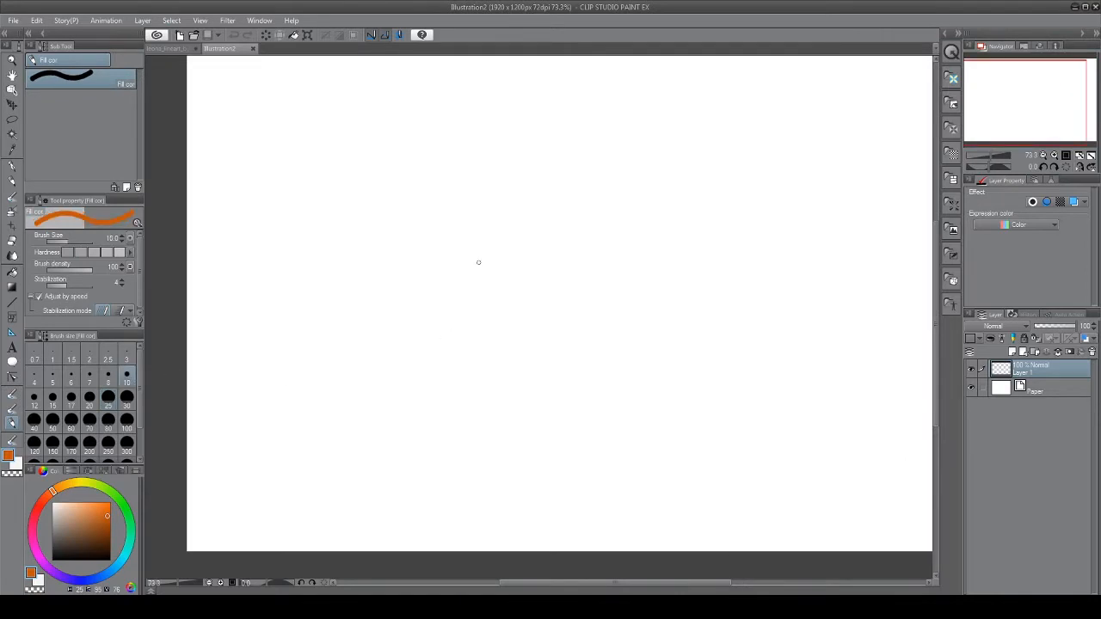
pyautogui.click(176, 50)
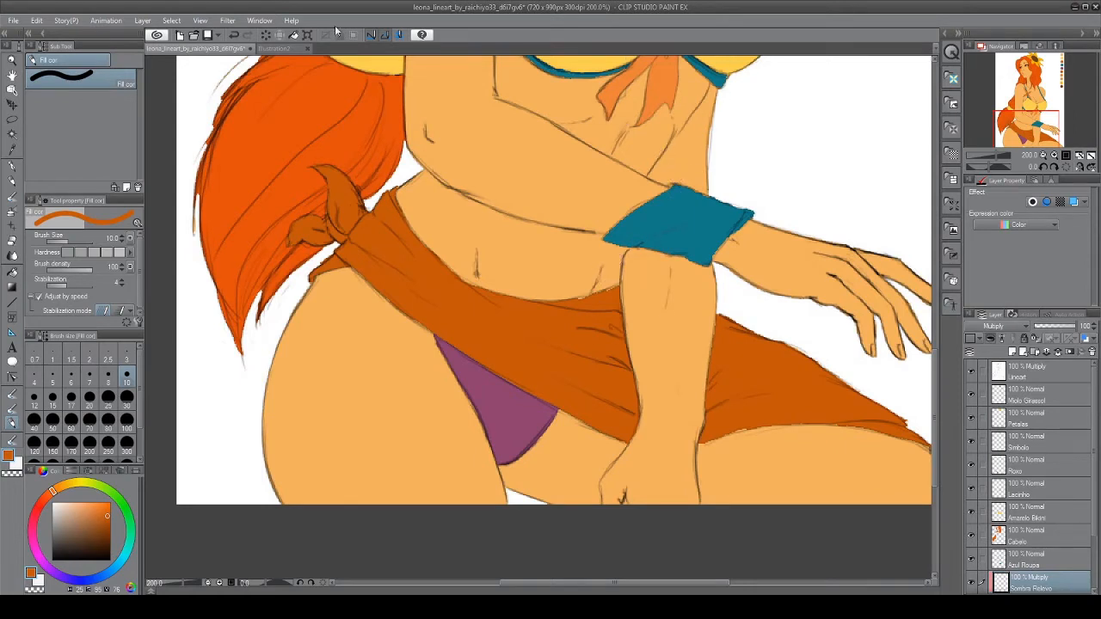
pyautogui.click(268, 49)
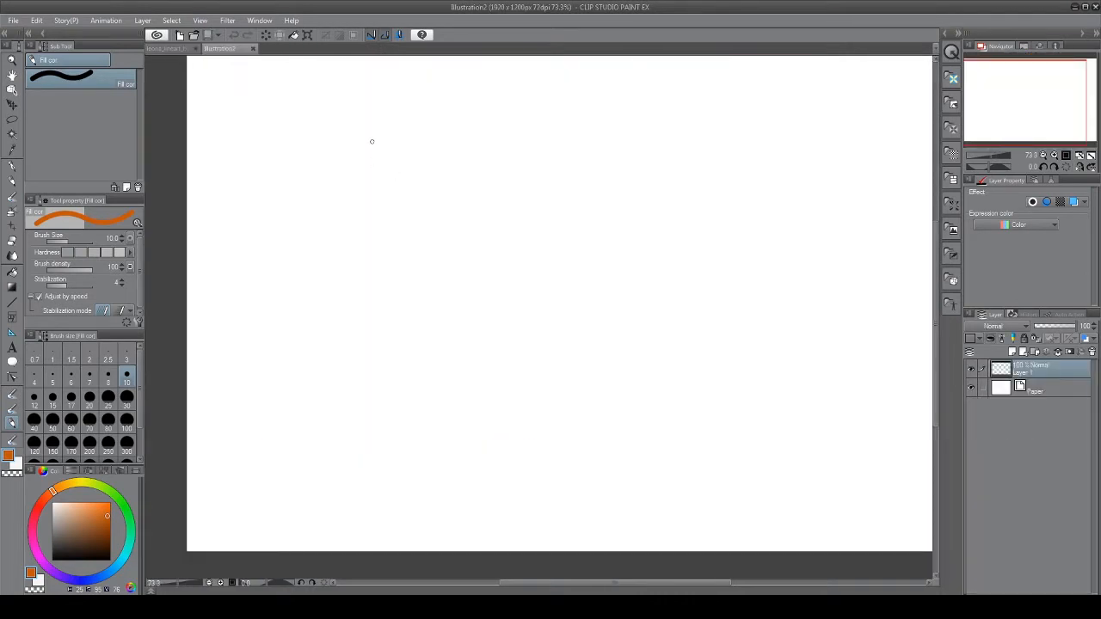
pyautogui.moveTo(382, 144); pyautogui.dragTo(389, 440)
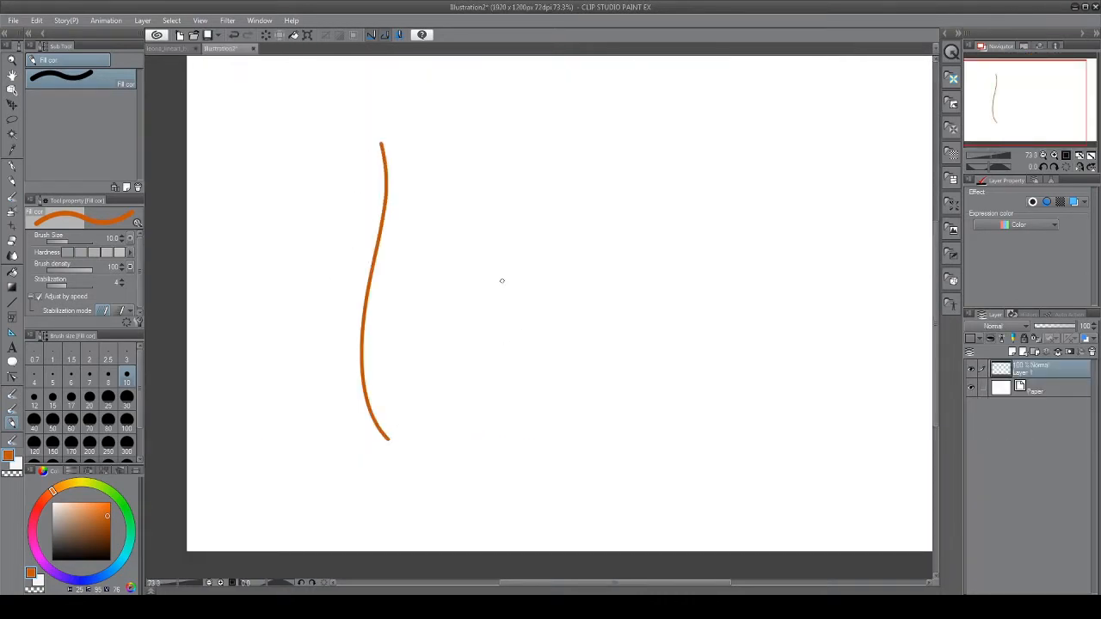
pyautogui.hotkey('ctrl', 'z')
pyautogui.moveTo(379, 131); pyautogui.dragTo(373, 404)
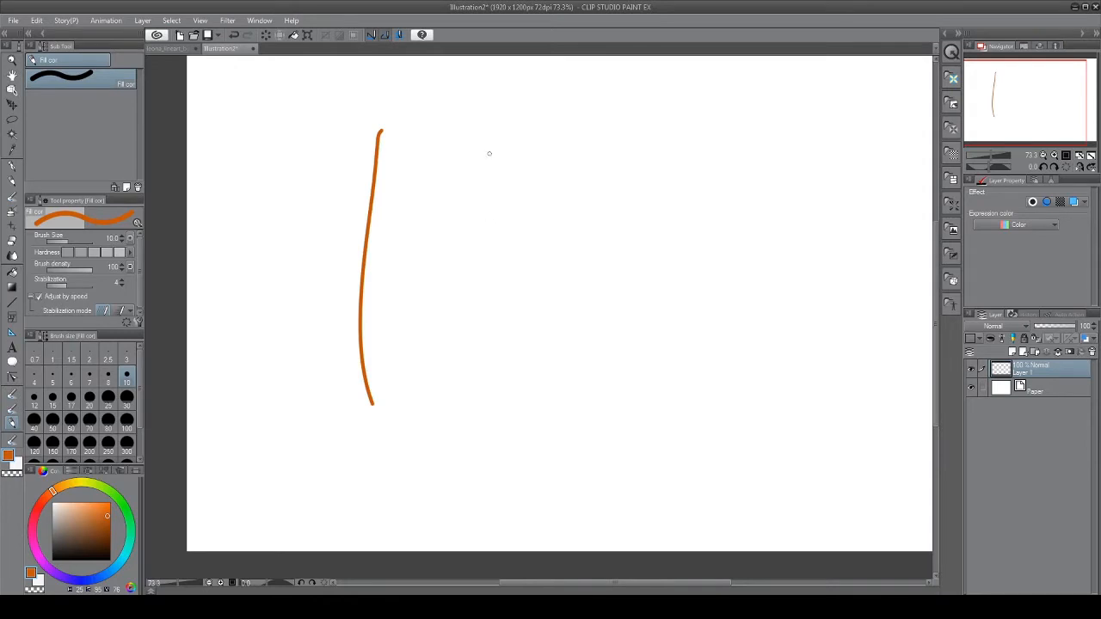
pyautogui.moveTo(514, 126); pyautogui.dragTo(508, 434)
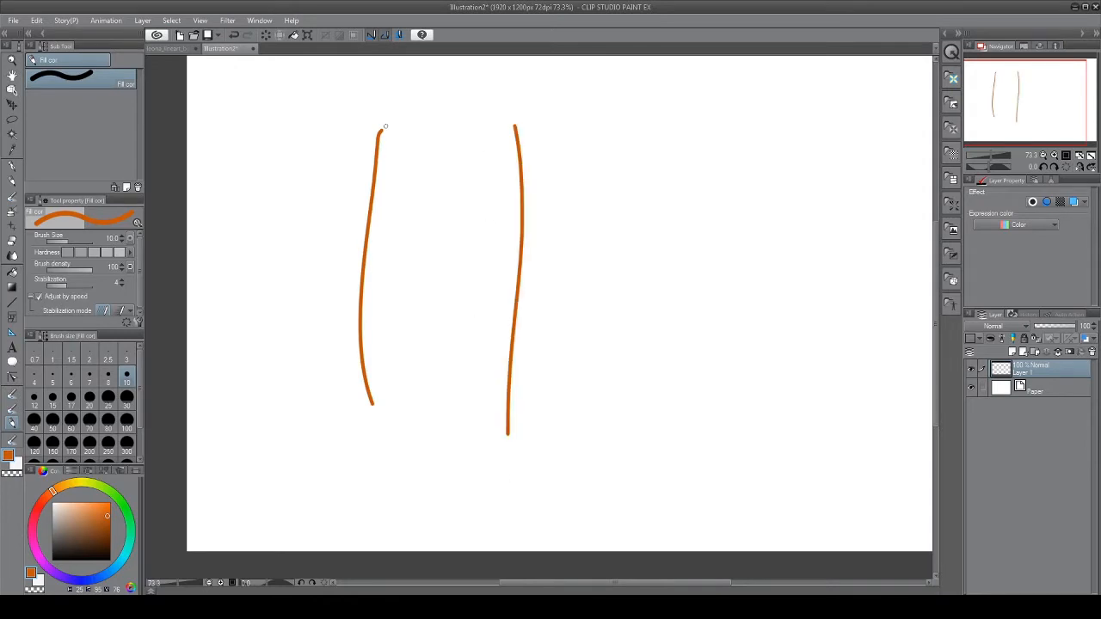
# Draw four stacked ovals between the two vertical lines as cross-sections of a cylindrical form
pyautogui.moveTo(385, 127)
pyautogui.mouseDown()
pyautogui.moveTo(474, 110)
pyautogui.moveTo(384, 129)
pyautogui.moveTo(482, 154)
pyautogui.moveTo(515, 101)
pyautogui.moveTo(383, 110)
pyautogui.moveTo(416, 142)
pyautogui.mouseUp()
pyautogui.hotkey('ctrl', 'z')
pyautogui.moveTo(371, 214)
pyautogui.mouseDown()
pyautogui.moveTo(449, 279)
pyautogui.moveTo(513, 267)
pyautogui.moveTo(530, 236)
pyautogui.moveTo(514, 188)
pyautogui.moveTo(435, 164)
pyautogui.moveTo(389, 220)
pyautogui.mouseUp()
pyautogui.moveTo(359, 313)
pyautogui.mouseDown()
pyautogui.moveTo(423, 380)
pyautogui.moveTo(510, 388)
pyautogui.moveTo(511, 326)
pyautogui.moveTo(374, 296)
pyautogui.moveTo(349, 330)
pyautogui.mouseUp()
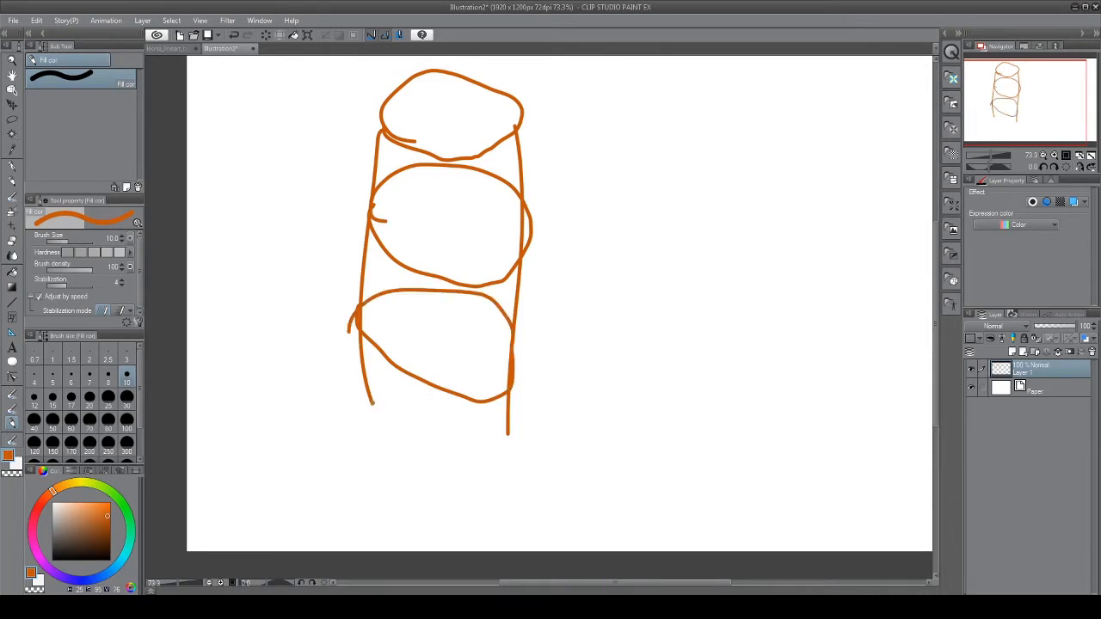
pyautogui.moveTo(372, 420)
pyautogui.mouseDown()
pyautogui.moveTo(506, 449)
pyautogui.moveTo(420, 374)
pyautogui.moveTo(387, 414)
pyautogui.mouseUp()
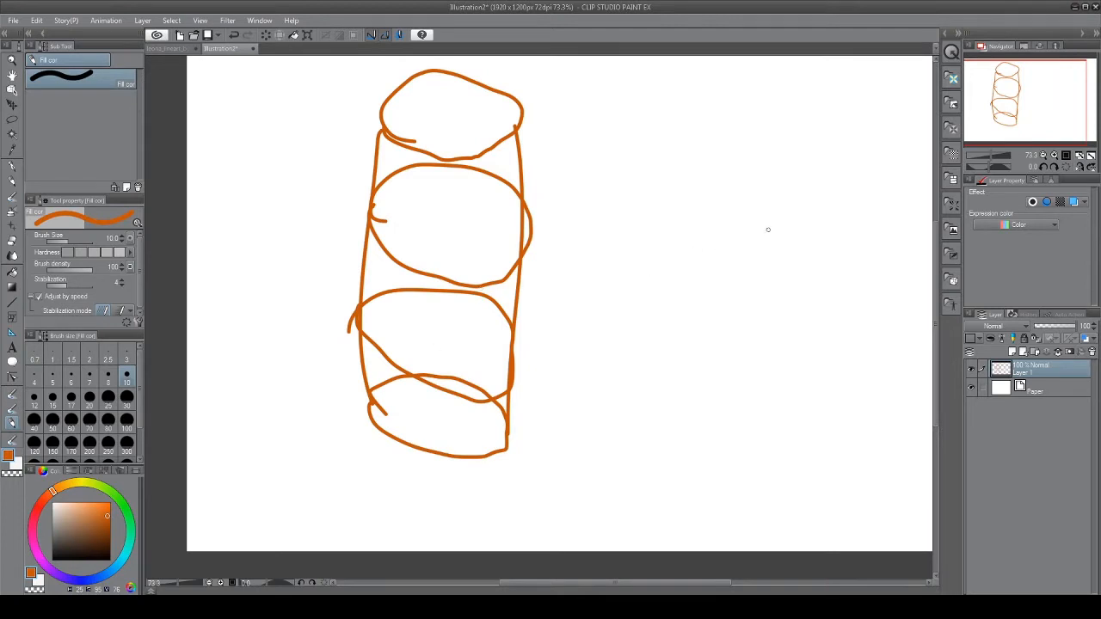
# Sketch a sun to the right of the cylinder, with short rays around it and two long light lines towards the cylinder
pyautogui.moveTo(731, 222); pyautogui.dragTo(807, 141)
pyautogui.moveTo(768, 225); pyautogui.dragTo(822, 215)
pyautogui.moveTo(757, 249); pyautogui.dragTo(804, 291)
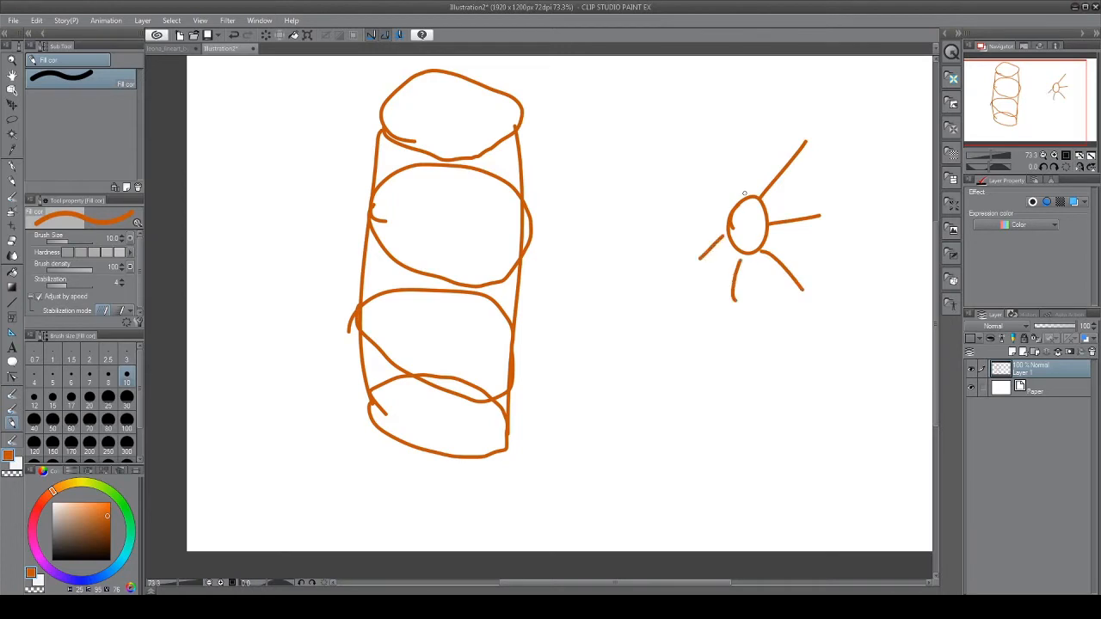
pyautogui.moveTo(743, 194); pyautogui.dragTo(697, 172)
pyautogui.moveTo(705, 220); pyautogui.dragTo(499, 141)
pyautogui.moveTo(711, 266); pyautogui.dragTo(551, 370)
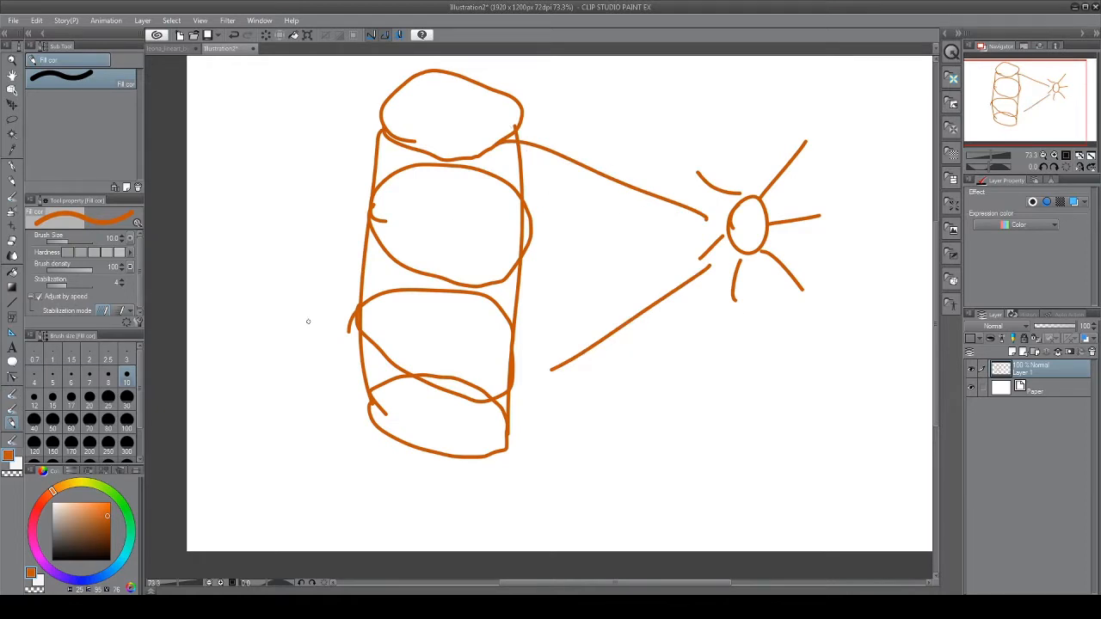
# Scribble pale beige strokes down the cylinder's sun-facing side and medium brown strokes down its middle
pyautogui.moveTo(69, 506)
pyautogui.mouseDown()
pyautogui.moveTo(76, 532)
pyautogui.moveTo(59, 513)
pyautogui.mouseUp()
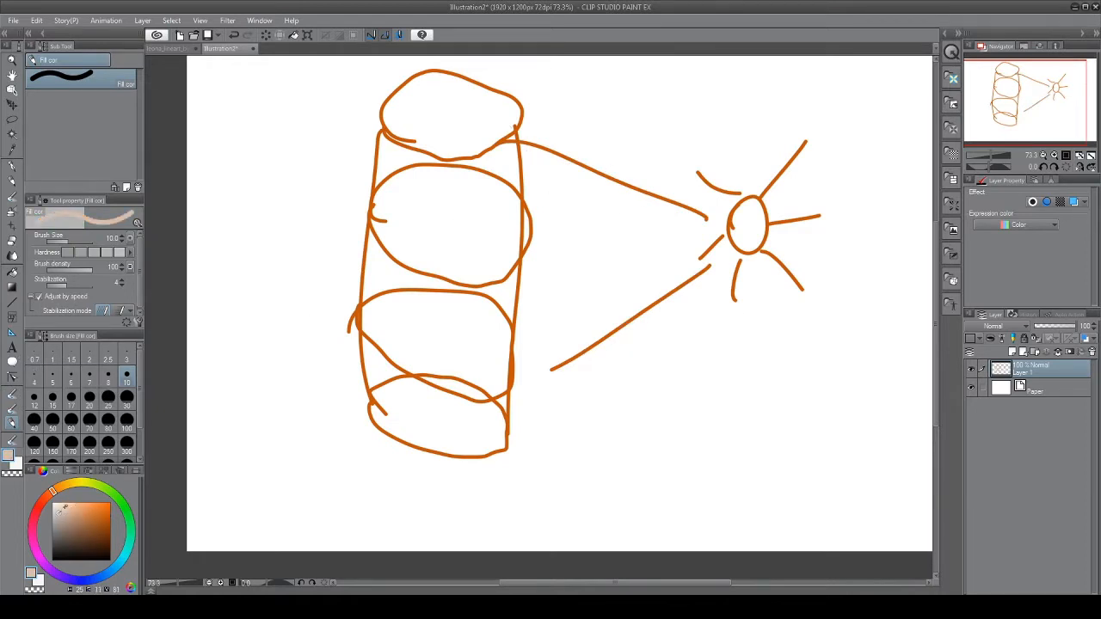
pyautogui.moveTo(534, 83)
pyautogui.mouseDown()
pyautogui.moveTo(527, 331)
pyautogui.moveTo(507, 112)
pyautogui.moveTo(512, 482)
pyautogui.moveTo(511, 142)
pyautogui.moveTo(517, 327)
pyautogui.moveTo(493, 520)
pyautogui.mouseUp()
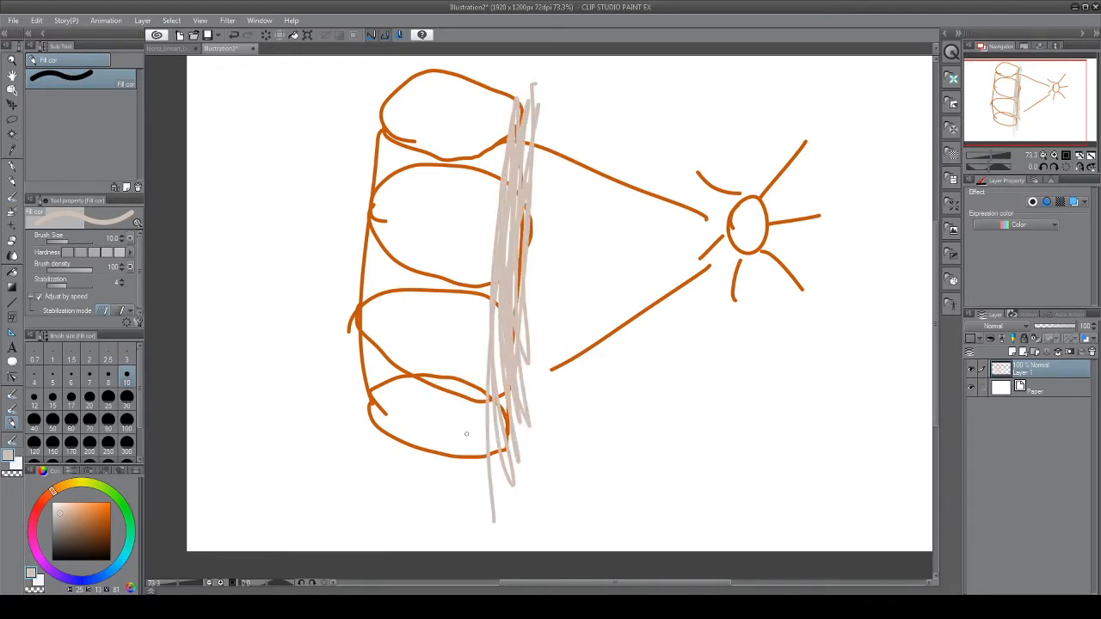
pyautogui.click(81, 530)
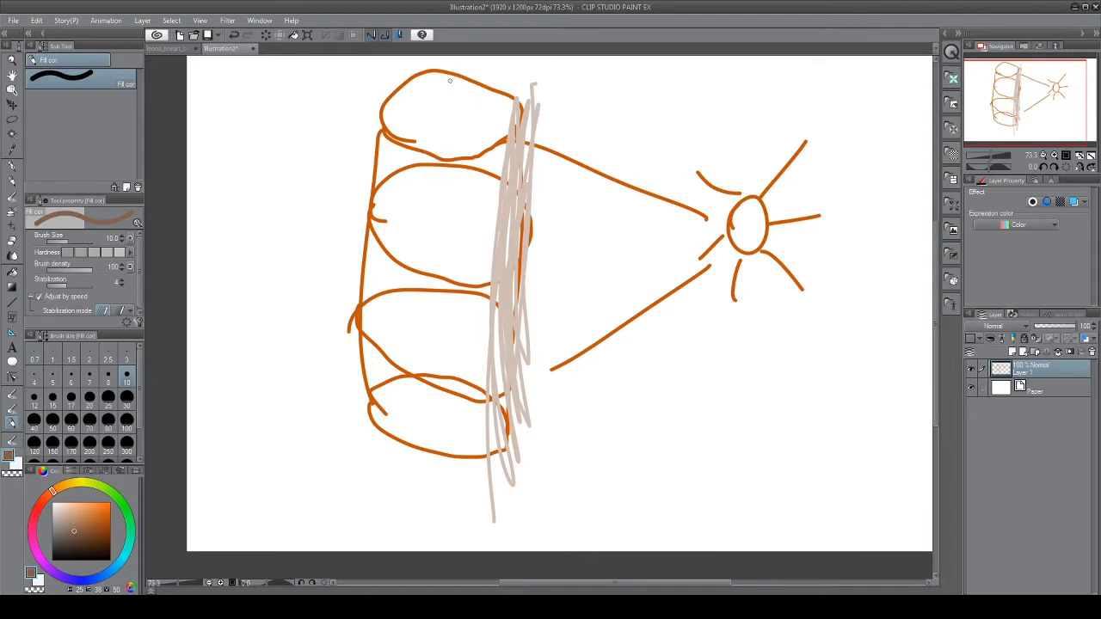
pyautogui.moveTo(448, 86); pyautogui.dragTo(439, 248)
pyautogui.moveTo(462, 64); pyautogui.dragTo(441, 396)
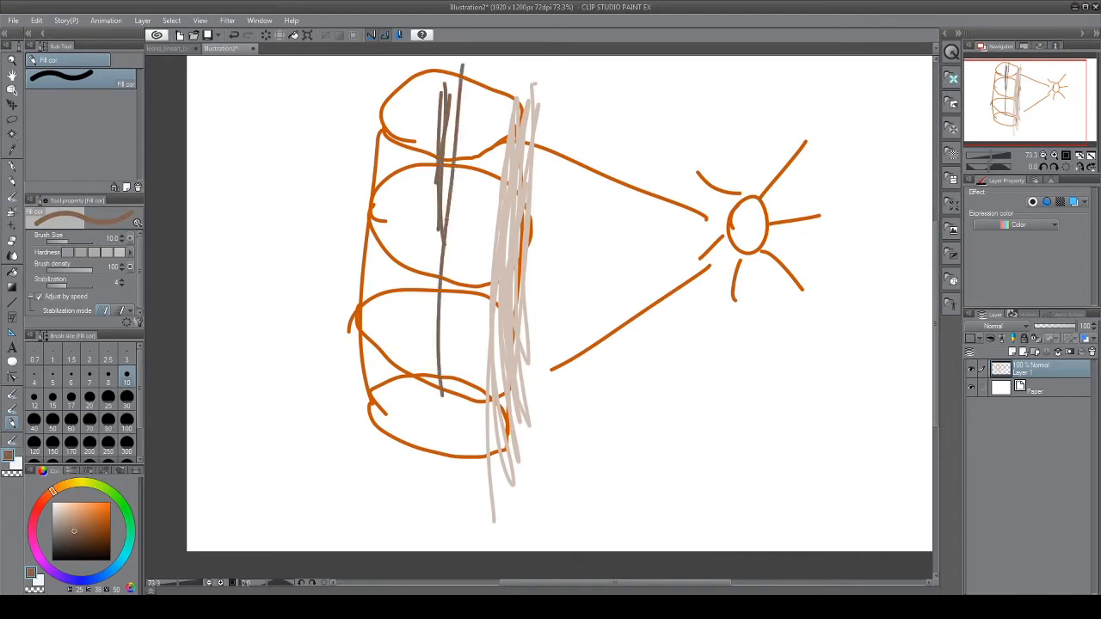
pyautogui.moveTo(456, 185); pyautogui.dragTo(436, 453)
pyautogui.moveTo(437, 349); pyautogui.dragTo(435, 469)
# Darken the cylinder's side away from the sun with dark brown strokes, filling towards the middle with size 8 scribbles
pyautogui.moveTo(91, 527); pyautogui.dragTo(106, 543)
pyautogui.moveTo(381, 89); pyautogui.dragTo(361, 327)
pyautogui.moveTo(374, 222); pyautogui.dragTo(365, 372)
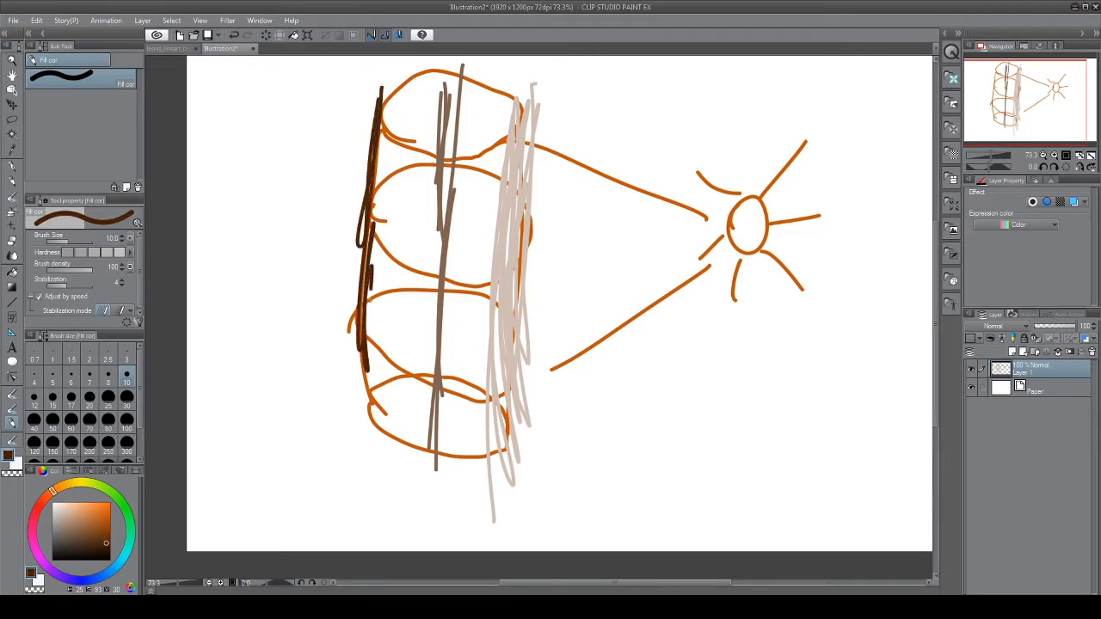
pyautogui.moveTo(370, 327); pyautogui.dragTo(363, 445)
pyautogui.moveTo(368, 384)
pyautogui.mouseDown()
pyautogui.moveTo(387, 94)
pyautogui.moveTo(387, 232)
pyautogui.mouseUp()
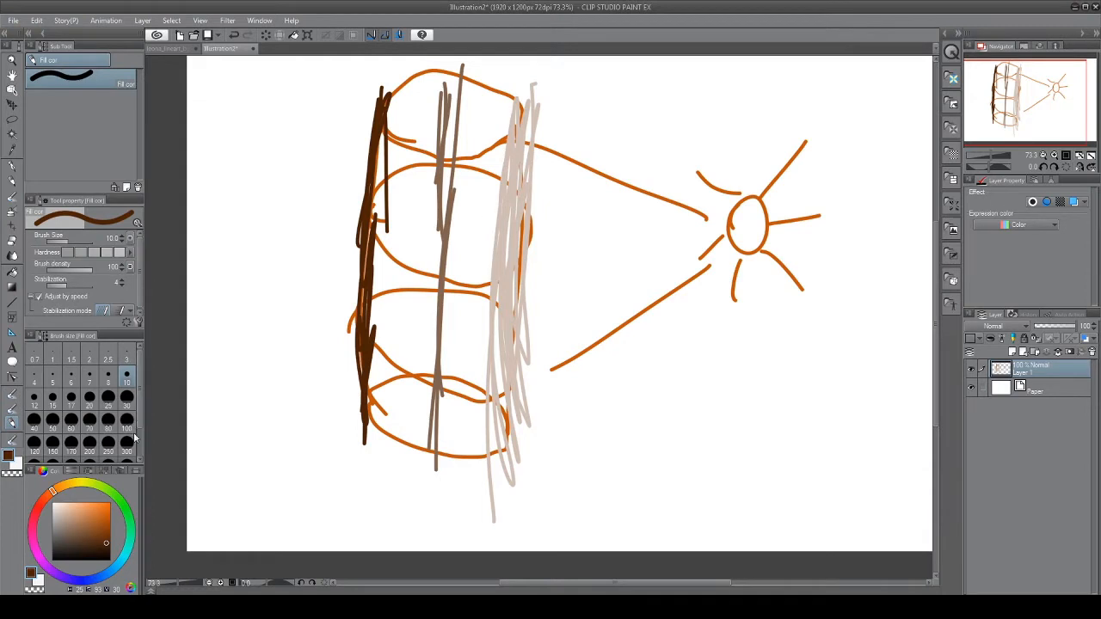
pyautogui.click(108, 376)
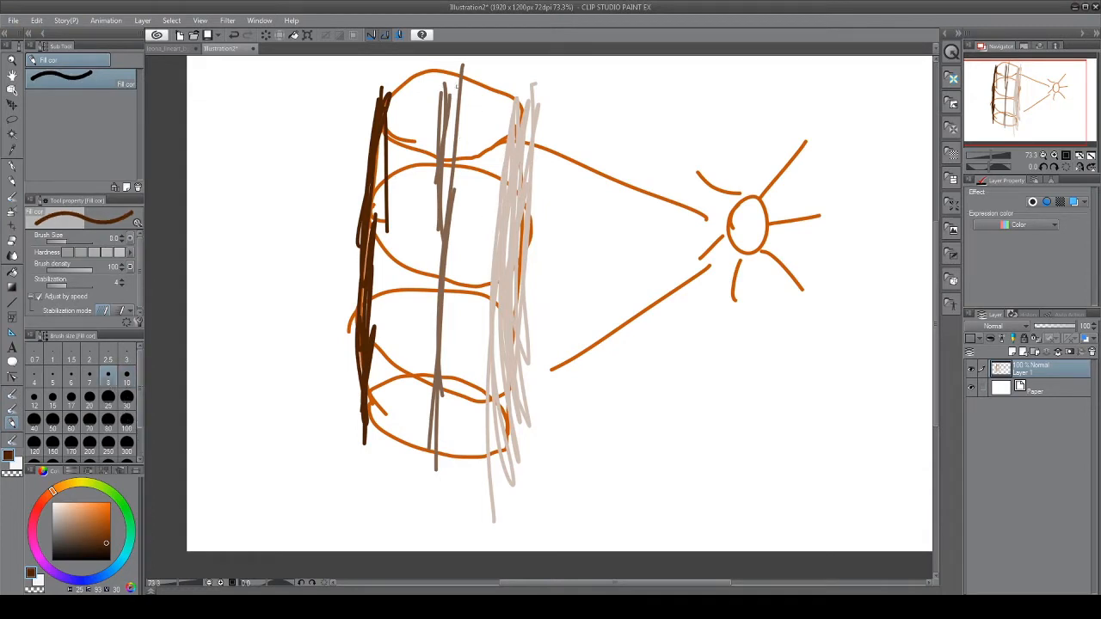
pyautogui.moveTo(459, 86)
pyautogui.mouseDown()
pyautogui.moveTo(373, 150)
pyautogui.moveTo(367, 204)
pyautogui.moveTo(389, 251)
pyautogui.moveTo(369, 301)
pyautogui.moveTo(411, 223)
pyautogui.moveTo(347, 388)
pyautogui.moveTo(386, 437)
pyautogui.moveTo(422, 419)
pyautogui.moveTo(417, 225)
pyautogui.moveTo(378, 252)
pyautogui.moveTo(414, 122)
pyautogui.moveTo(391, 107)
pyautogui.mouseUp()
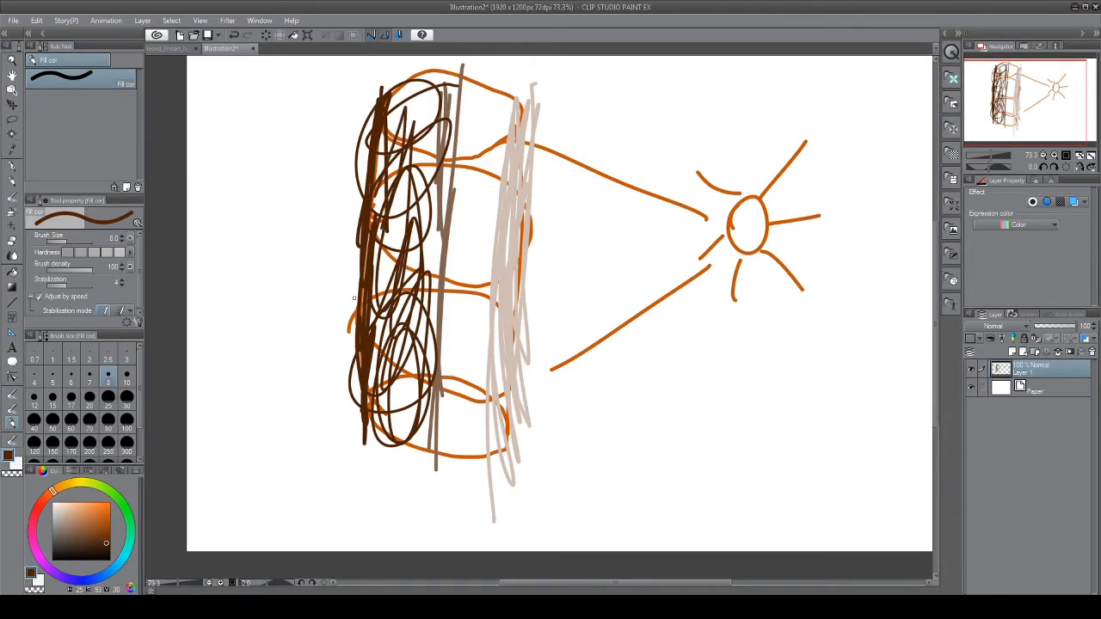
# Return to the character drawing, try dark brown and black strokes on the wrap's middle, knot and upper edges, and undo them
pyautogui.click(166, 49)
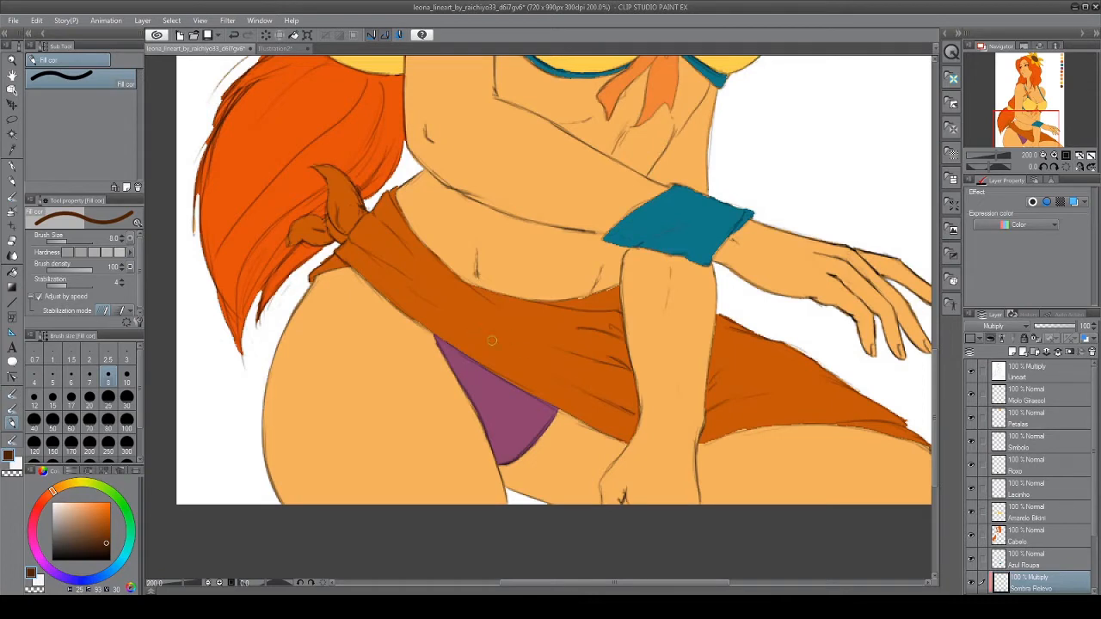
pyautogui.moveTo(491, 341)
pyautogui.mouseDown()
pyautogui.moveTo(457, 312)
pyautogui.moveTo(463, 325)
pyautogui.moveTo(568, 370)
pyautogui.mouseUp()
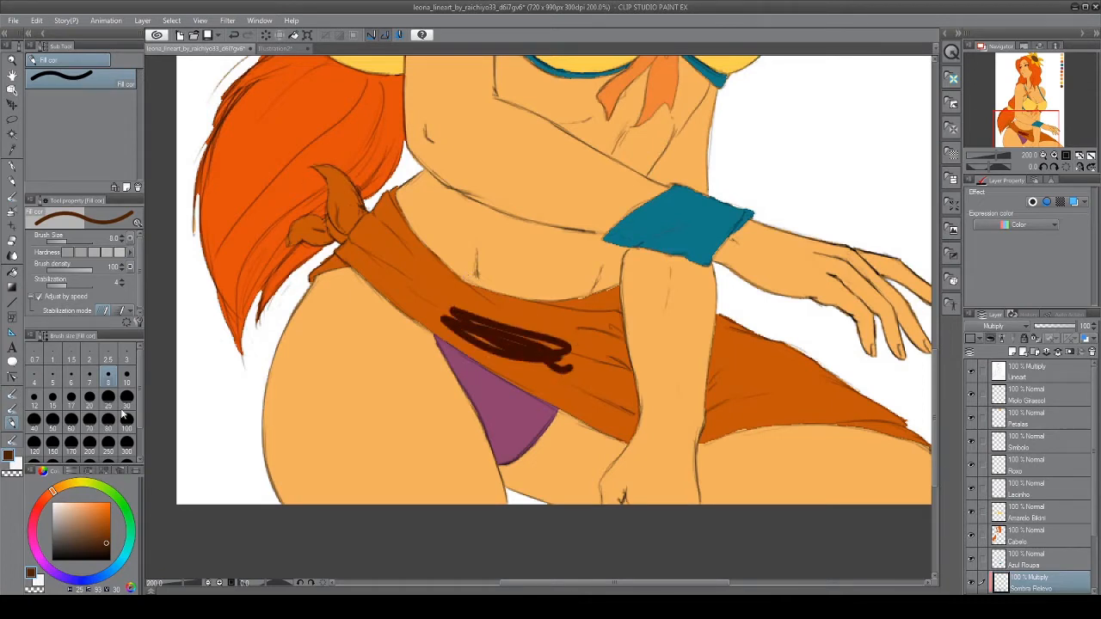
pyautogui.moveTo(86, 520); pyautogui.dragTo(110, 561)
pyautogui.moveTo(354, 196); pyautogui.dragTo(318, 244)
pyautogui.moveTo(391, 191); pyautogui.dragTo(311, 277)
pyautogui.moveTo(366, 211); pyautogui.dragTo(331, 258)
pyautogui.moveTo(860, 419)
pyautogui.mouseDown()
pyautogui.moveTo(782, 344)
pyautogui.moveTo(865, 411)
pyautogui.mouseUp()
pyautogui.moveTo(716, 314); pyautogui.dragTo(914, 439)
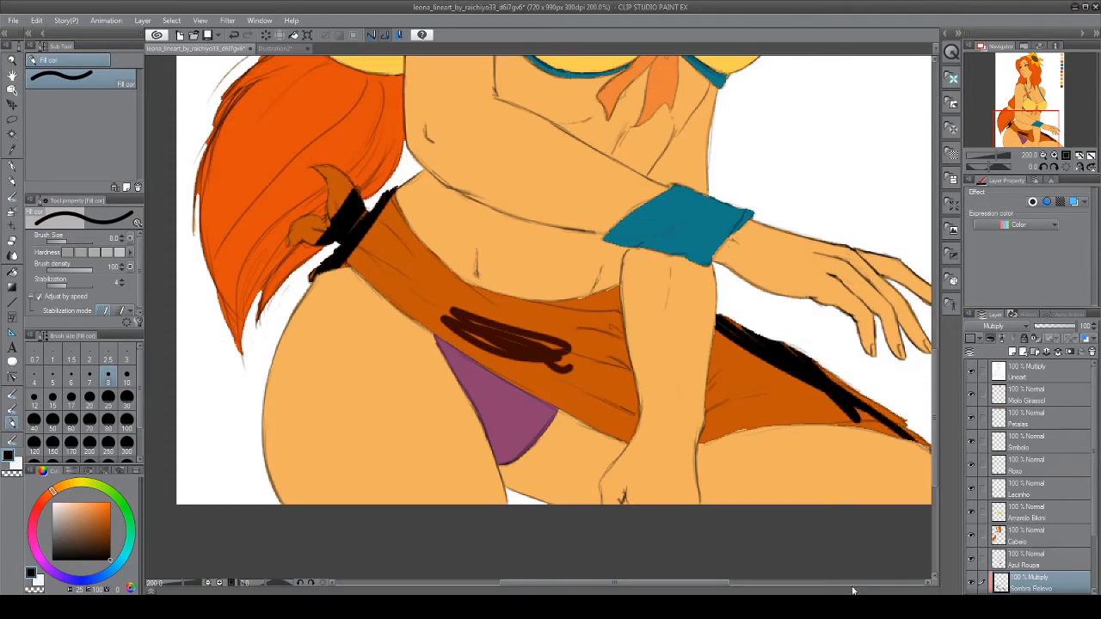
pyautogui.hotkey('ctrl', 'z')
pyautogui.hotkey('ctrl', 'z')
pyautogui.hotkey('ctrl', 'z')
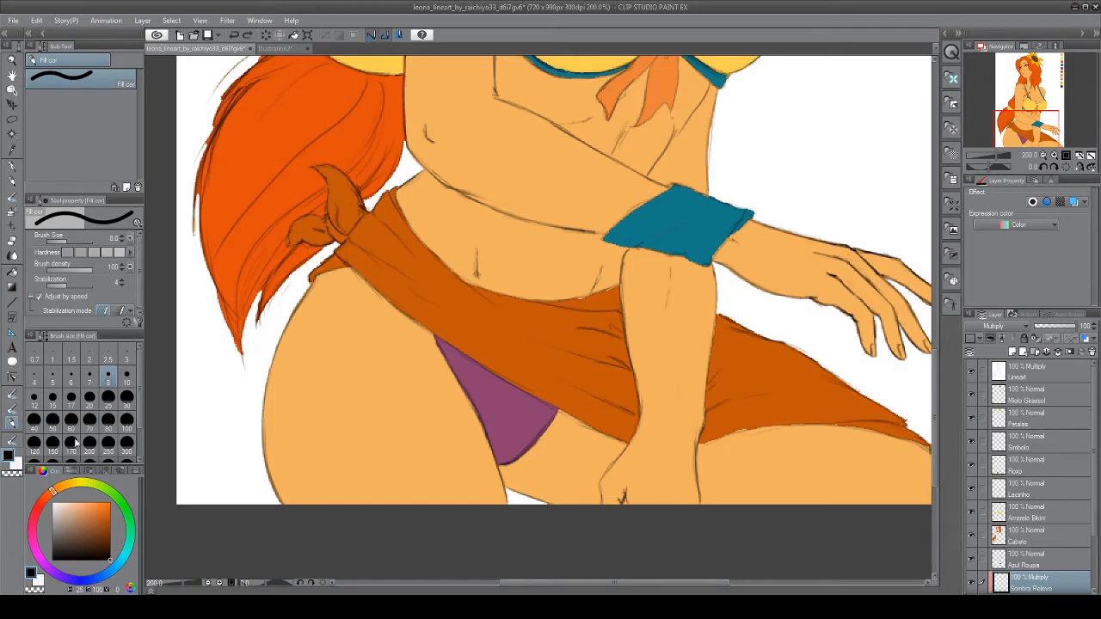
# Try soft orange shading on the wrap's knot side and on its far end beyond the arm, using the Sombra Relevo brush at size 100
pyautogui.click(7, 396)
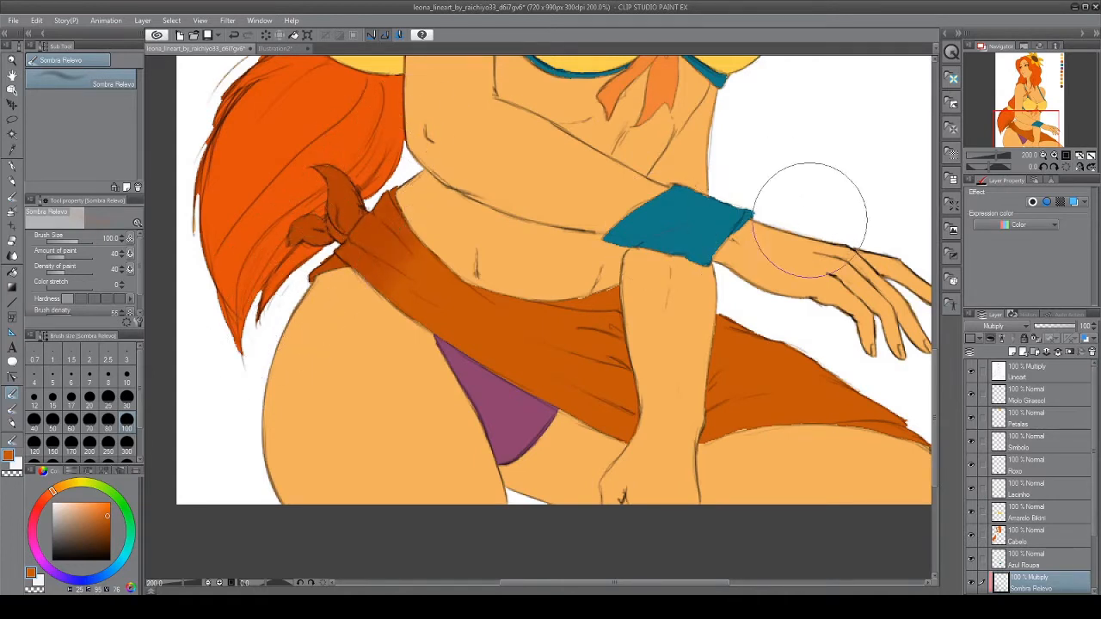
pyautogui.moveTo(821, 369)
pyautogui.mouseDown()
pyautogui.moveTo(823, 359)
pyautogui.moveTo(811, 364)
pyautogui.moveTo(924, 413)
pyautogui.mouseUp()
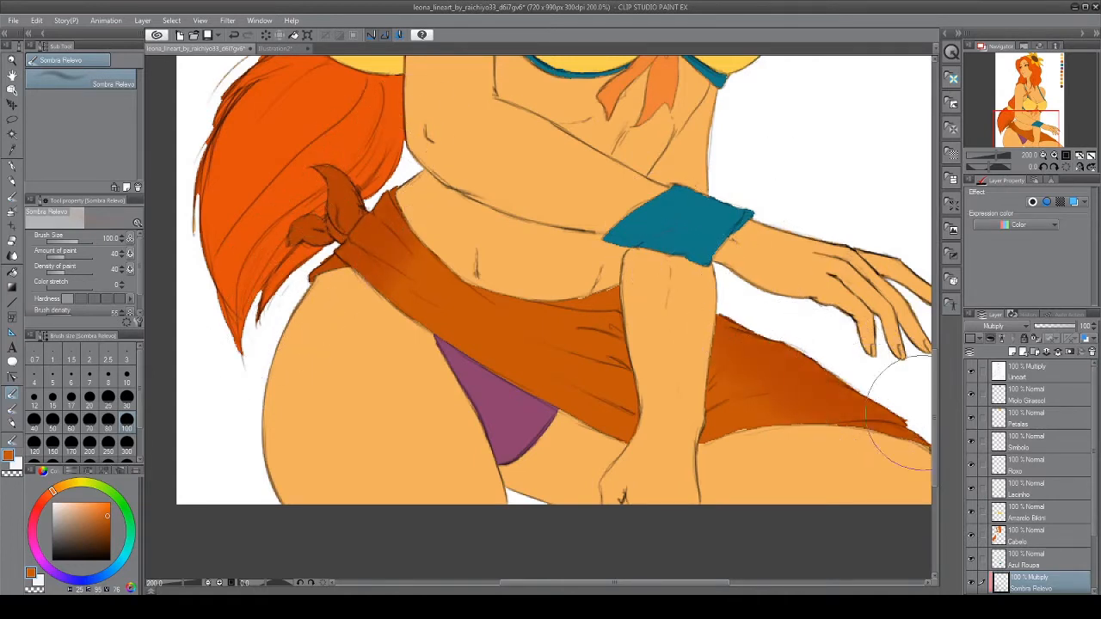
pyautogui.moveTo(751, 288)
pyautogui.mouseDown()
pyautogui.moveTo(816, 352)
pyautogui.moveTo(895, 375)
pyautogui.mouseUp()
pyautogui.press('space')
pyautogui.moveTo(747, 392); pyautogui.dragTo(672, 399)
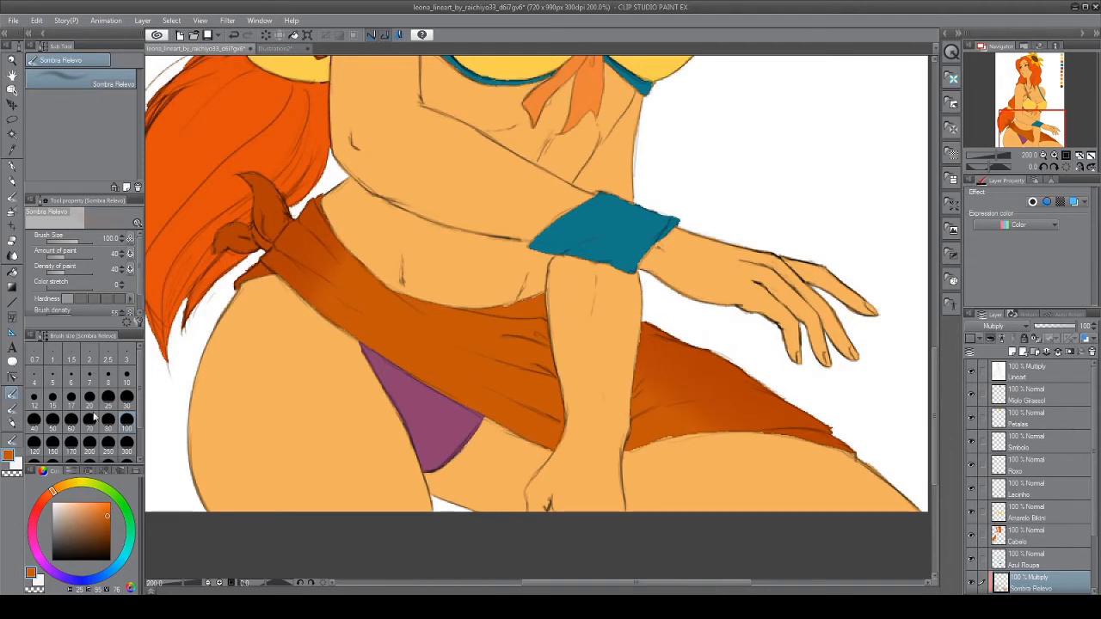
# Undo the trial shading on the wrap and set up a size 70 brush in orange R 187, G 66, B 0
pyautogui.click(109, 419)
pyautogui.click(89, 419)
pyautogui.hotkey('ctrl', 'z')
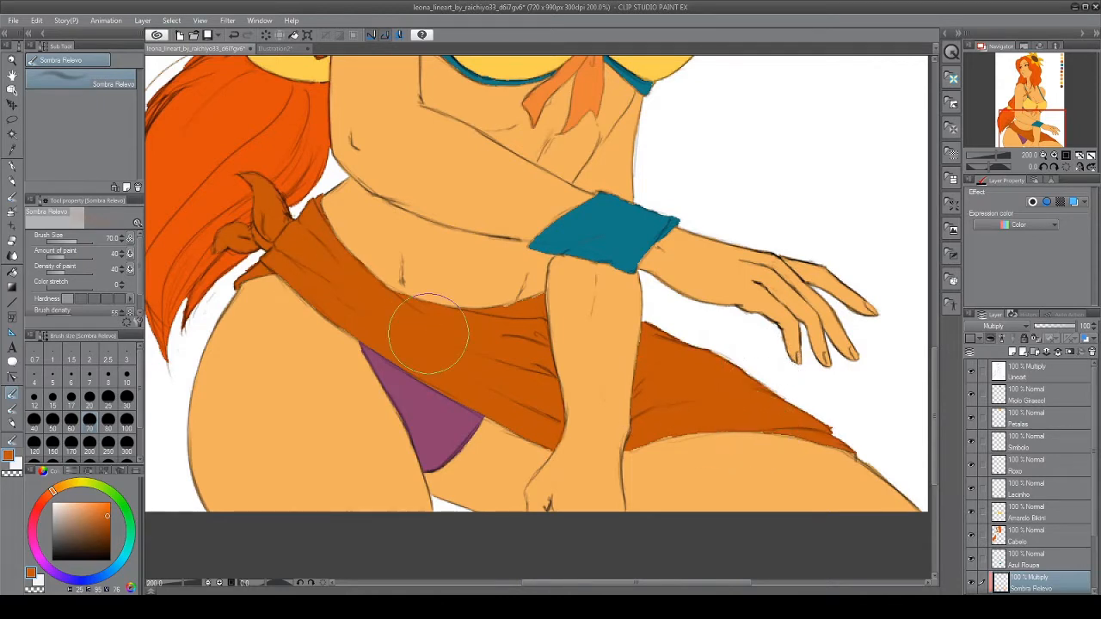
pyautogui.click(127, 473)
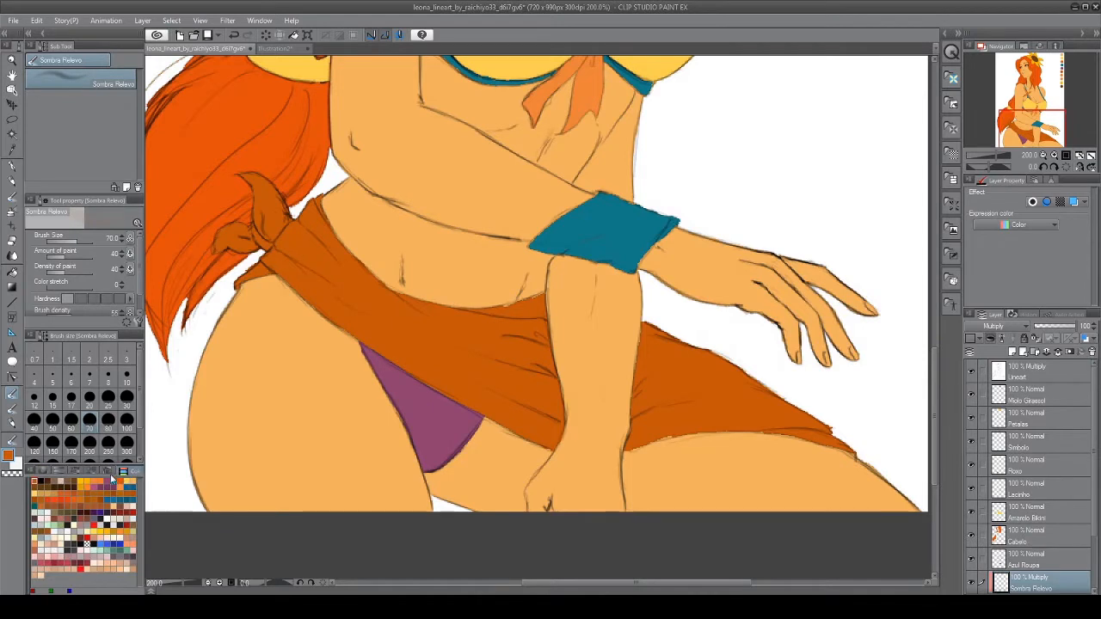
pyautogui.click(106, 471)
pyautogui.click(95, 526)
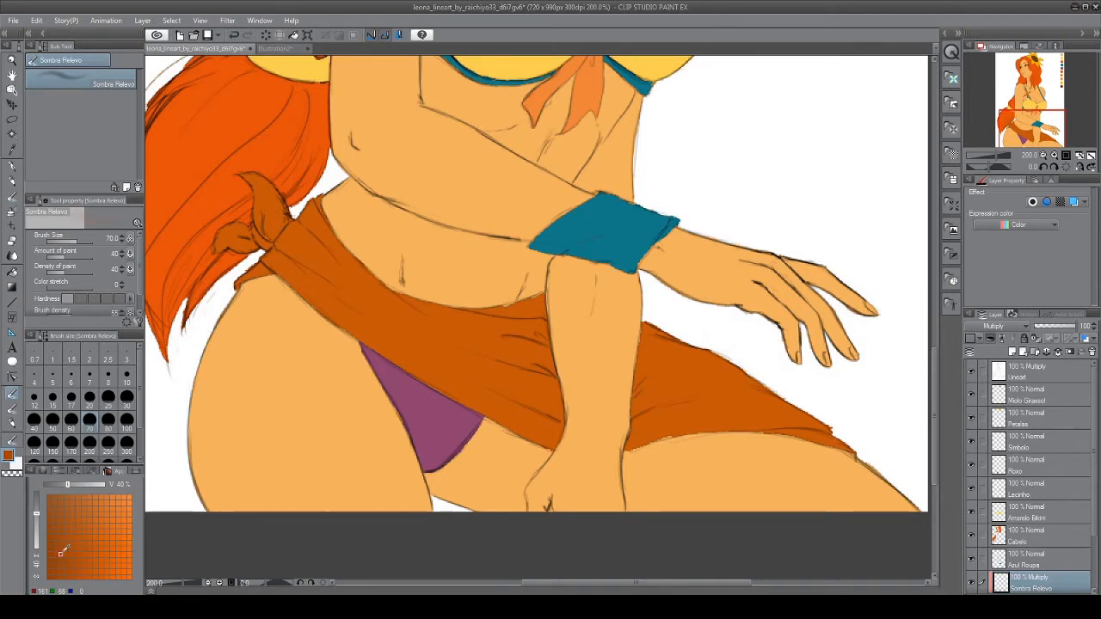
pyautogui.click(60, 472)
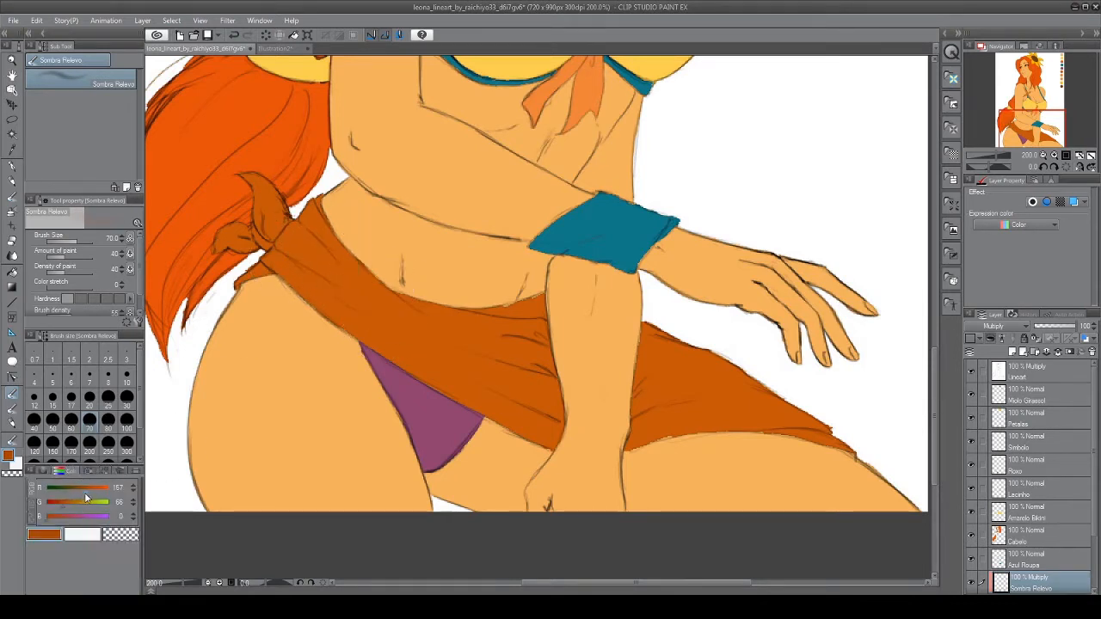
pyautogui.moveTo(85, 492); pyautogui.dragTo(103, 489)
# Shade the wrap's knot, the hip area beside it and the far end beyond the arm, fading softly towards the middle
pyautogui.moveTo(298, 256)
pyautogui.mouseDown()
pyautogui.moveTo(311, 182)
pyautogui.moveTo(220, 287)
pyautogui.moveTo(287, 213)
pyautogui.moveTo(253, 257)
pyautogui.mouseUp()
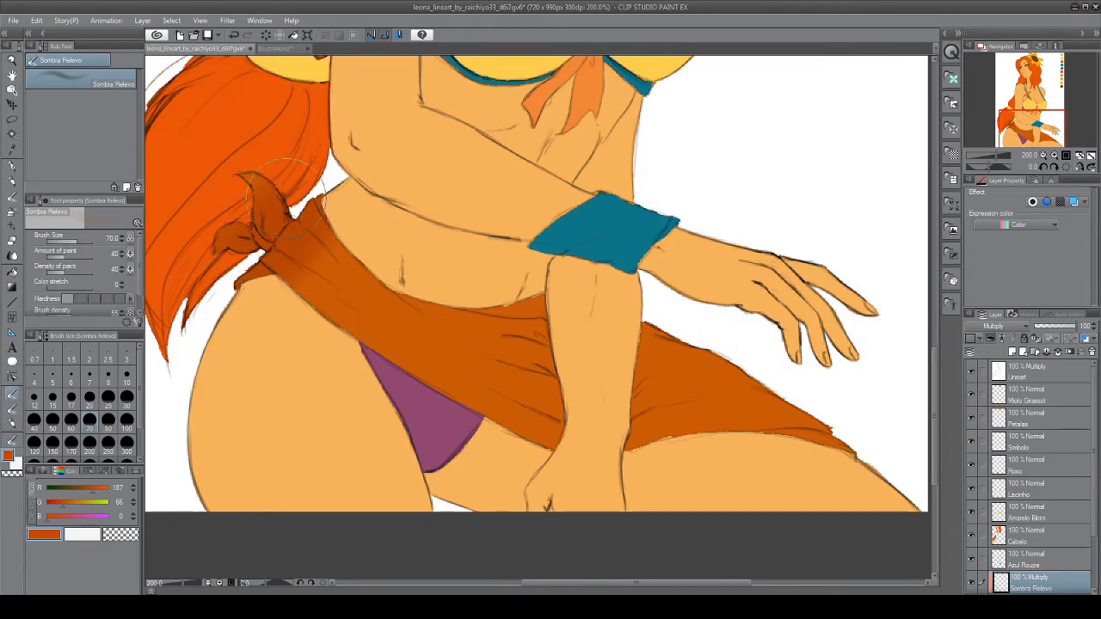
pyautogui.moveTo(286, 198)
pyautogui.mouseDown()
pyautogui.moveTo(240, 289)
pyautogui.moveTo(318, 205)
pyautogui.moveTo(255, 305)
pyautogui.moveTo(310, 236)
pyautogui.moveTo(297, 292)
pyautogui.moveTo(285, 299)
pyautogui.moveTo(336, 232)
pyautogui.moveTo(329, 183)
pyautogui.moveTo(256, 249)
pyautogui.moveTo(284, 151)
pyautogui.moveTo(196, 263)
pyautogui.moveTo(269, 163)
pyautogui.moveTo(296, 198)
pyautogui.moveTo(314, 178)
pyautogui.moveTo(215, 292)
pyautogui.moveTo(293, 159)
pyautogui.moveTo(232, 261)
pyautogui.moveTo(222, 258)
pyautogui.moveTo(293, 168)
pyautogui.moveTo(189, 301)
pyautogui.mouseUp()
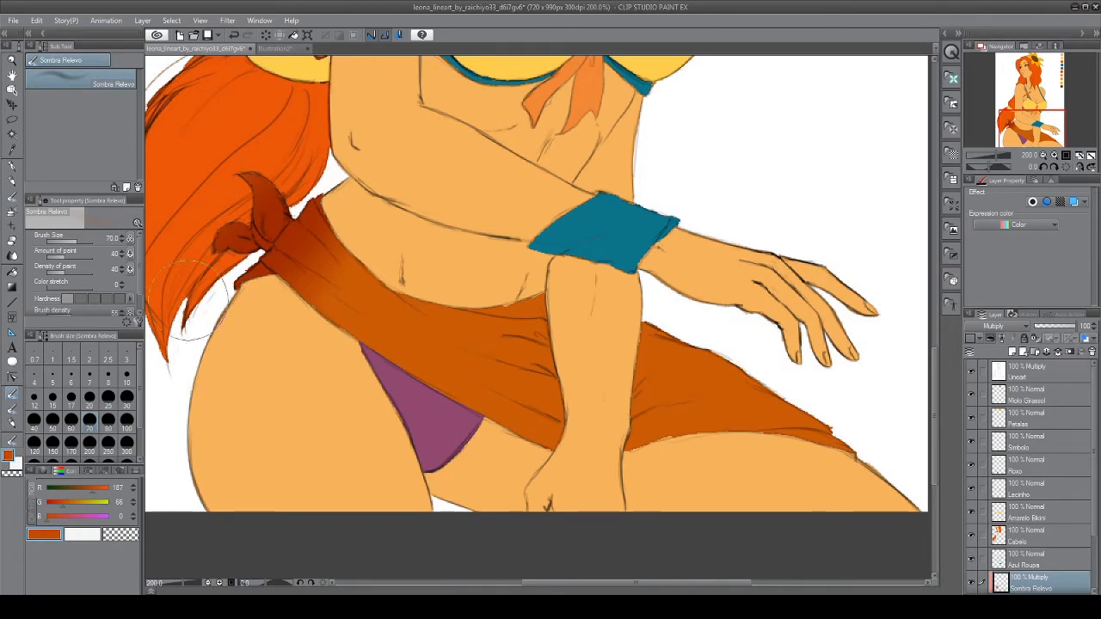
pyautogui.moveTo(602, 297)
pyautogui.mouseDown()
pyautogui.moveTo(698, 366)
pyautogui.moveTo(848, 438)
pyautogui.moveTo(679, 310)
pyautogui.moveTo(827, 405)
pyautogui.moveTo(622, 297)
pyautogui.moveTo(731, 339)
pyautogui.moveTo(840, 418)
pyautogui.moveTo(831, 393)
pyautogui.moveTo(831, 405)
pyautogui.moveTo(685, 325)
pyautogui.moveTo(658, 295)
pyautogui.moveTo(787, 353)
pyautogui.moveTo(810, 390)
pyautogui.moveTo(853, 399)
pyautogui.moveTo(641, 359)
pyautogui.moveTo(746, 409)
pyautogui.moveTo(616, 344)
pyautogui.moveTo(871, 510)
pyautogui.mouseUp()
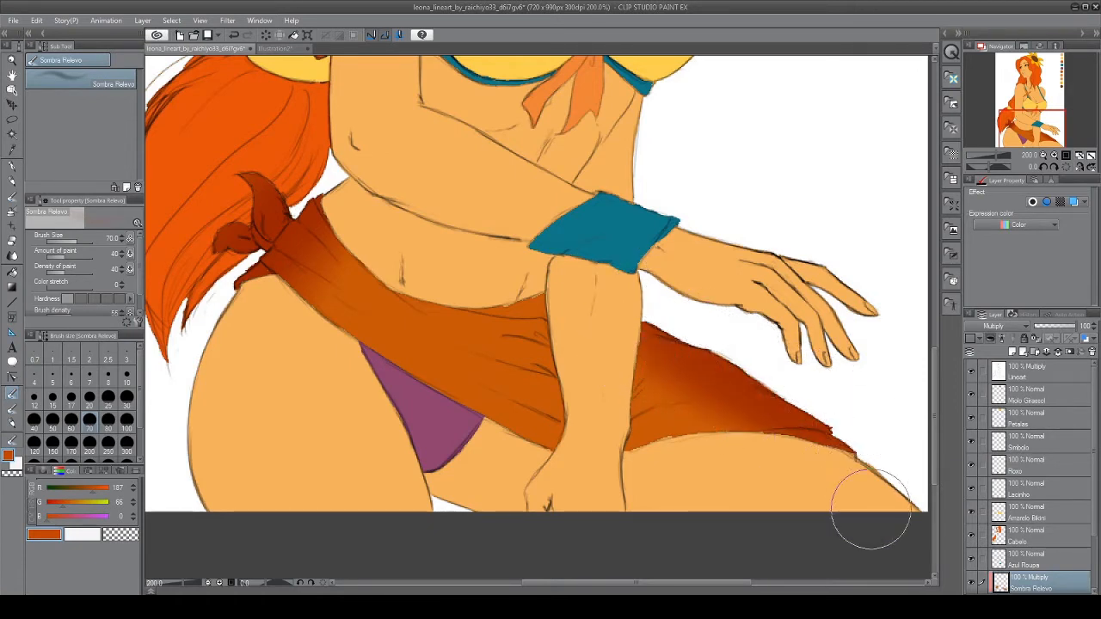
pyautogui.moveTo(359, 258)
pyautogui.mouseDown()
pyautogui.moveTo(323, 263)
pyautogui.moveTo(270, 426)
pyautogui.mouseUp()
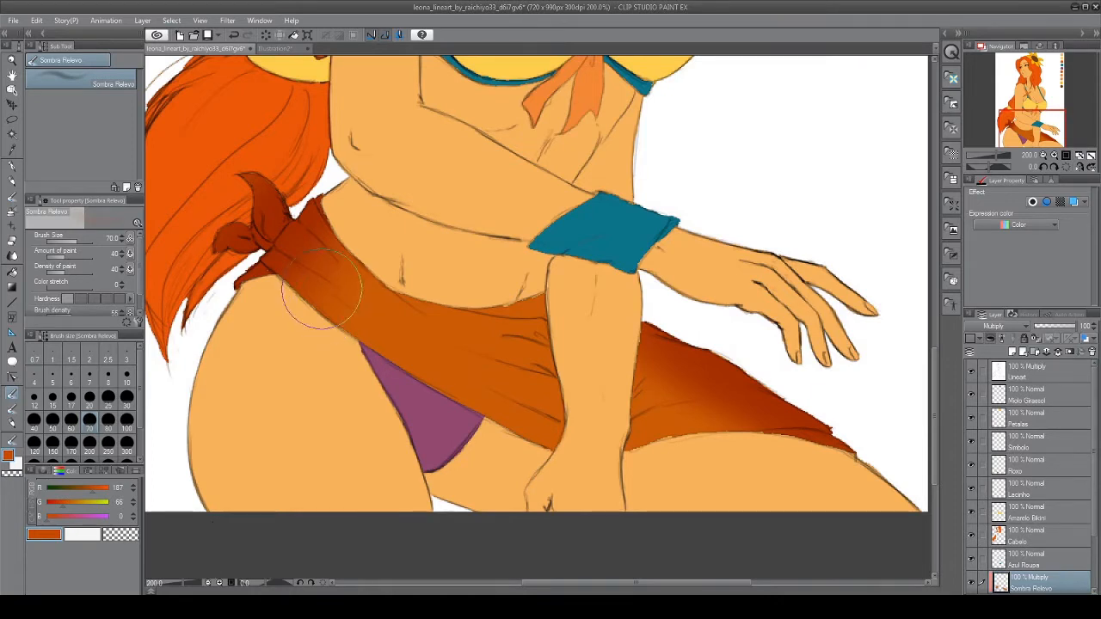
pyautogui.moveTo(319, 293)
pyautogui.mouseDown()
pyautogui.moveTo(405, 367)
pyautogui.moveTo(369, 327)
pyautogui.moveTo(430, 363)
pyautogui.moveTo(521, 382)
pyautogui.moveTo(258, 307)
pyautogui.moveTo(246, 246)
pyautogui.moveTo(284, 258)
pyautogui.moveTo(273, 258)
pyautogui.moveTo(361, 315)
pyautogui.moveTo(288, 260)
pyautogui.moveTo(298, 246)
pyautogui.moveTo(279, 259)
pyautogui.moveTo(262, 216)
pyautogui.moveTo(258, 236)
pyautogui.moveTo(297, 219)
pyautogui.moveTo(292, 249)
pyautogui.moveTo(323, 231)
pyautogui.moveTo(310, 297)
pyautogui.moveTo(362, 267)
pyautogui.moveTo(393, 319)
pyautogui.moveTo(469, 348)
pyautogui.mouseUp()
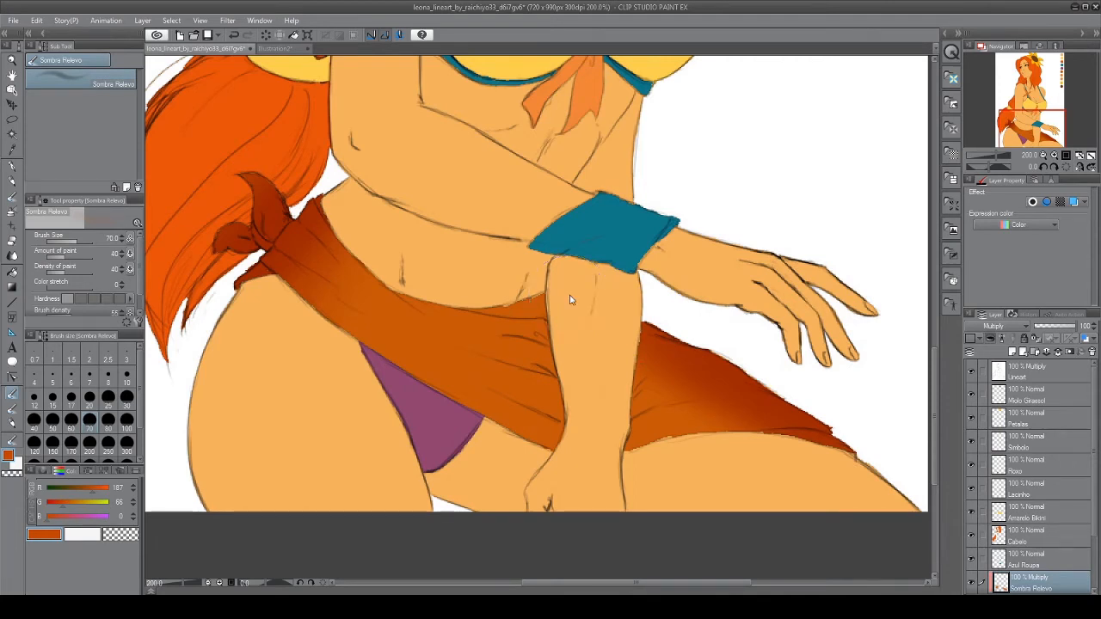
# Add a new layer above Sombra Relevo, set its blending mode to Multiply and clip it to the layer below
pyautogui.hotkey('ctrl', 'shift', 'n')
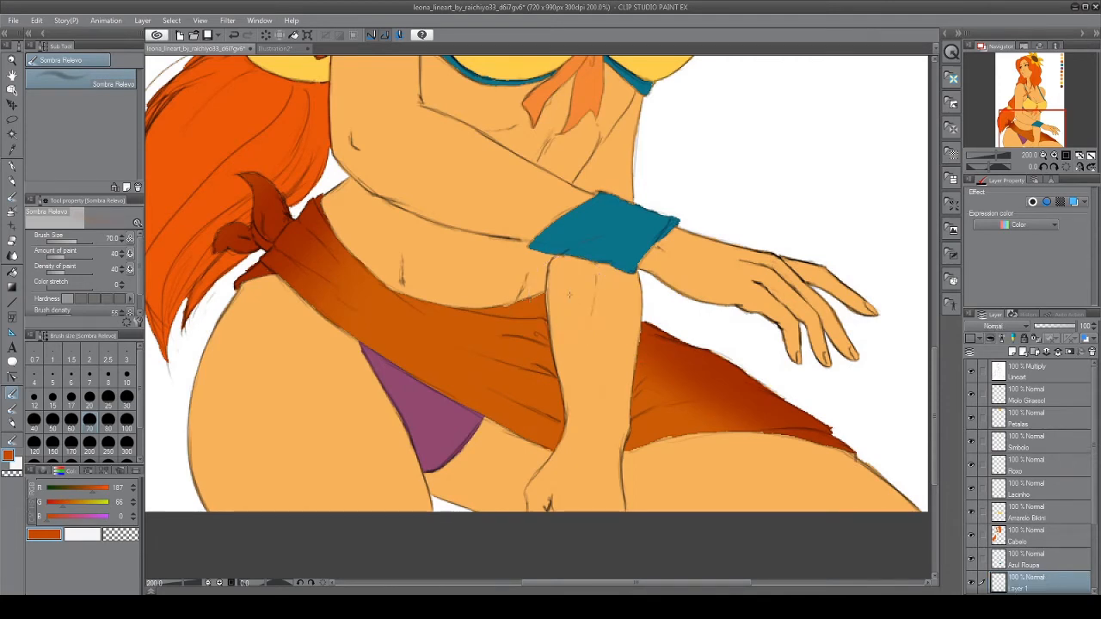
pyautogui.scroll(-2, 1056, 512)
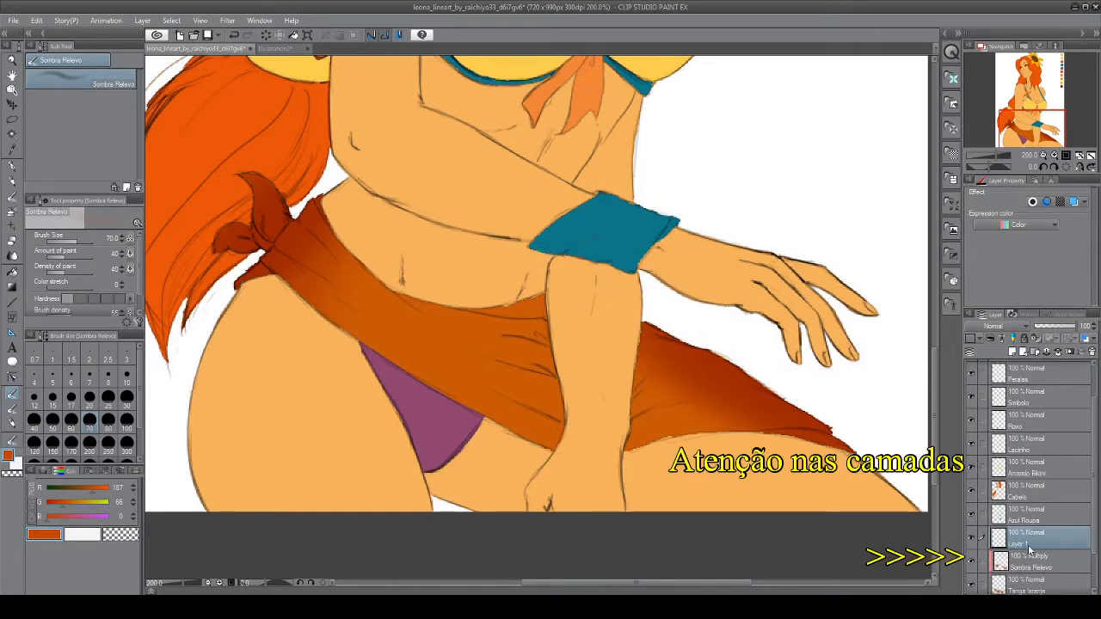
pyautogui.click(997, 327)
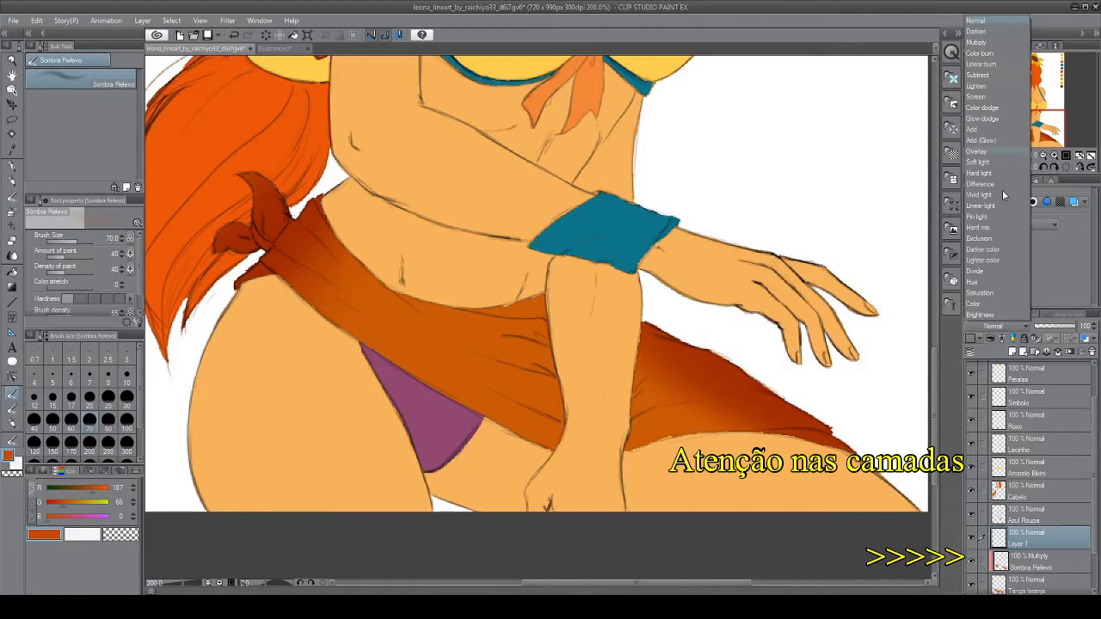
pyautogui.click(993, 39)
pyautogui.click(991, 341)
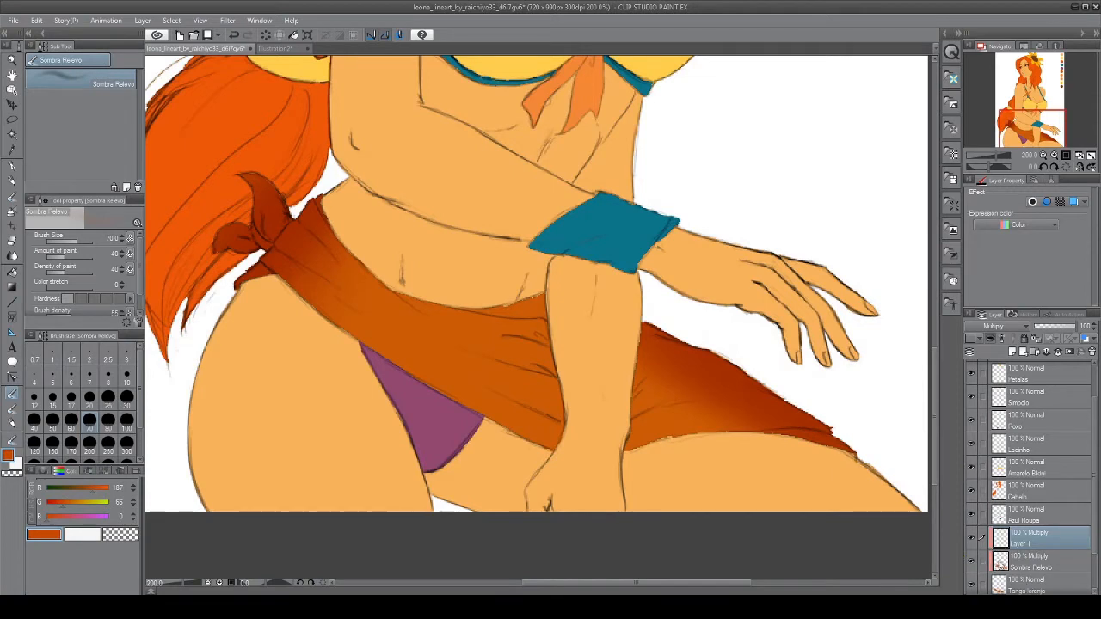
# Rename the new clipped Multiply layer as Sombra Destaque
pyautogui.scroll(-2, 1000, 487)
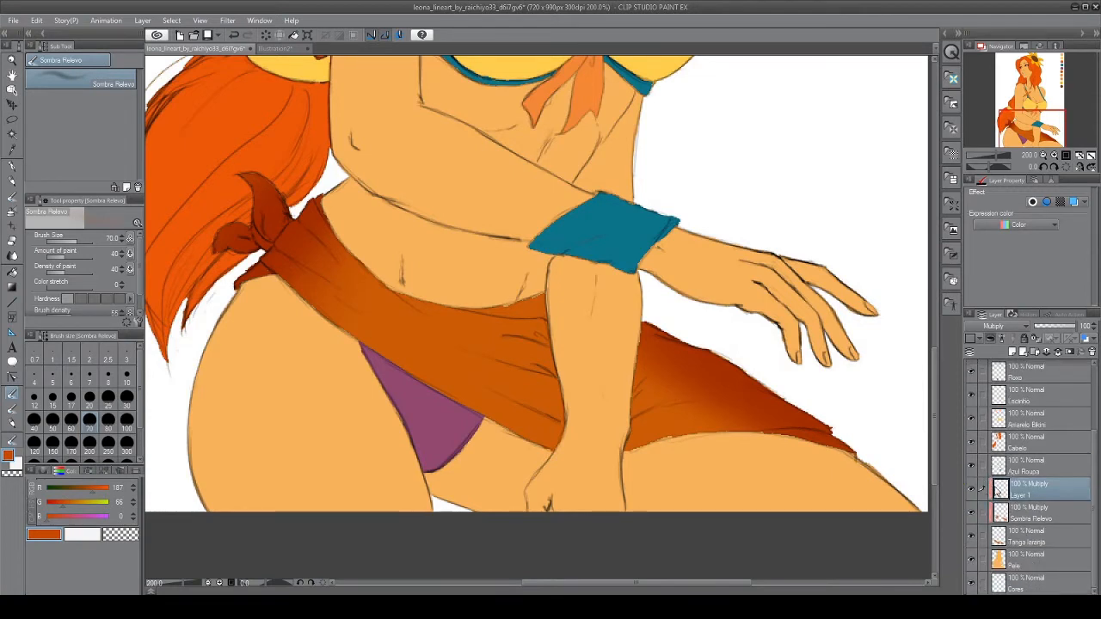
pyautogui.click(1022, 542)
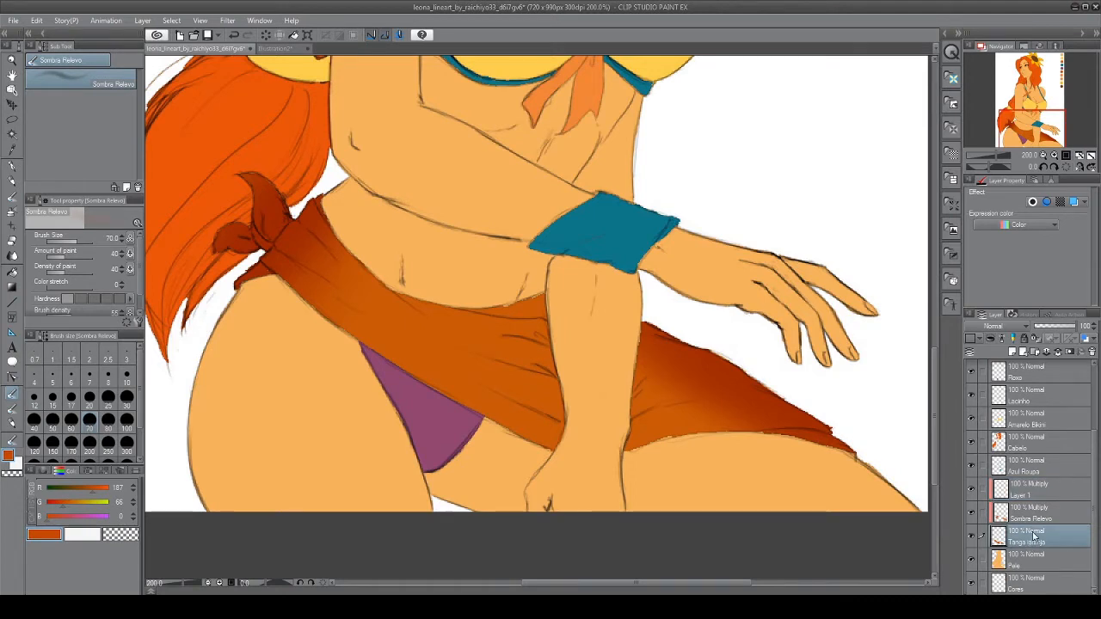
pyautogui.click(1040, 491)
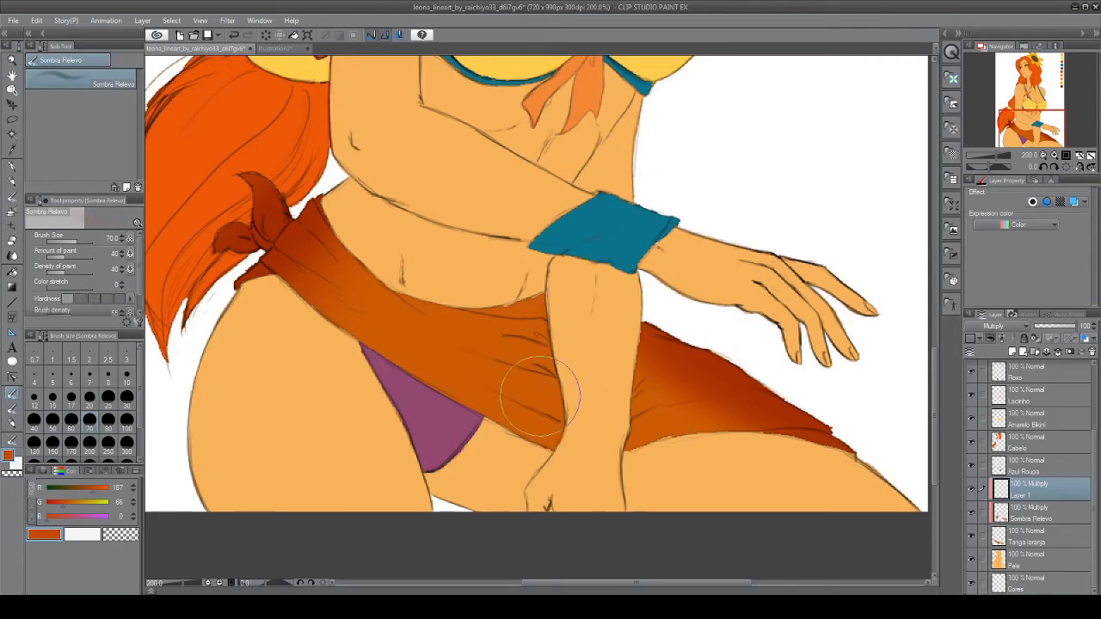
pyautogui.scroll(1, 451, 349)
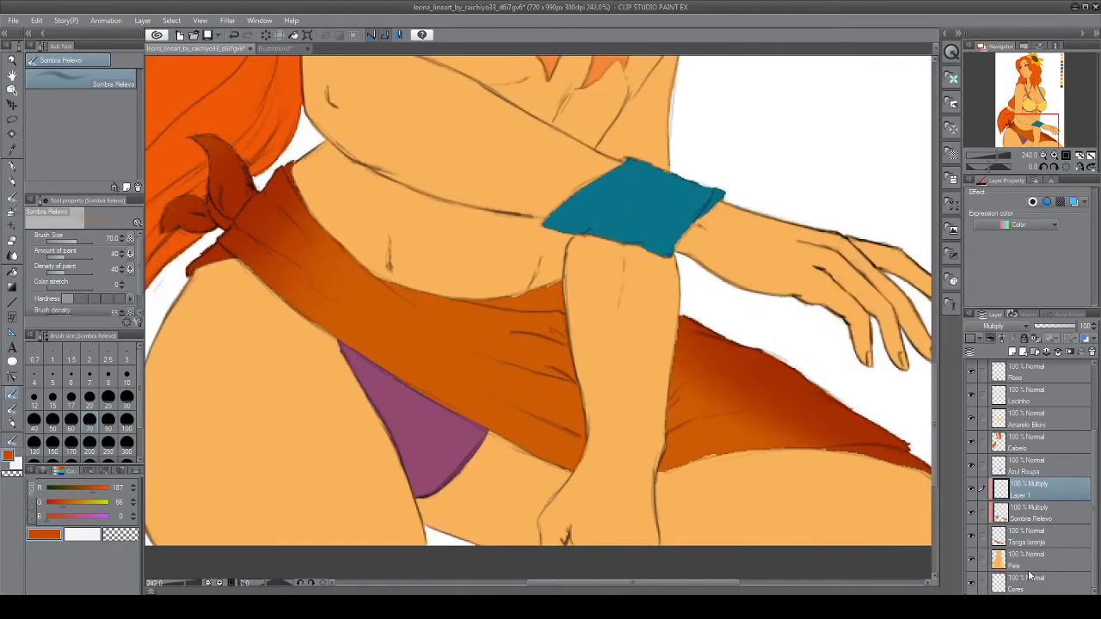
pyautogui.doubleClick(1040, 495)
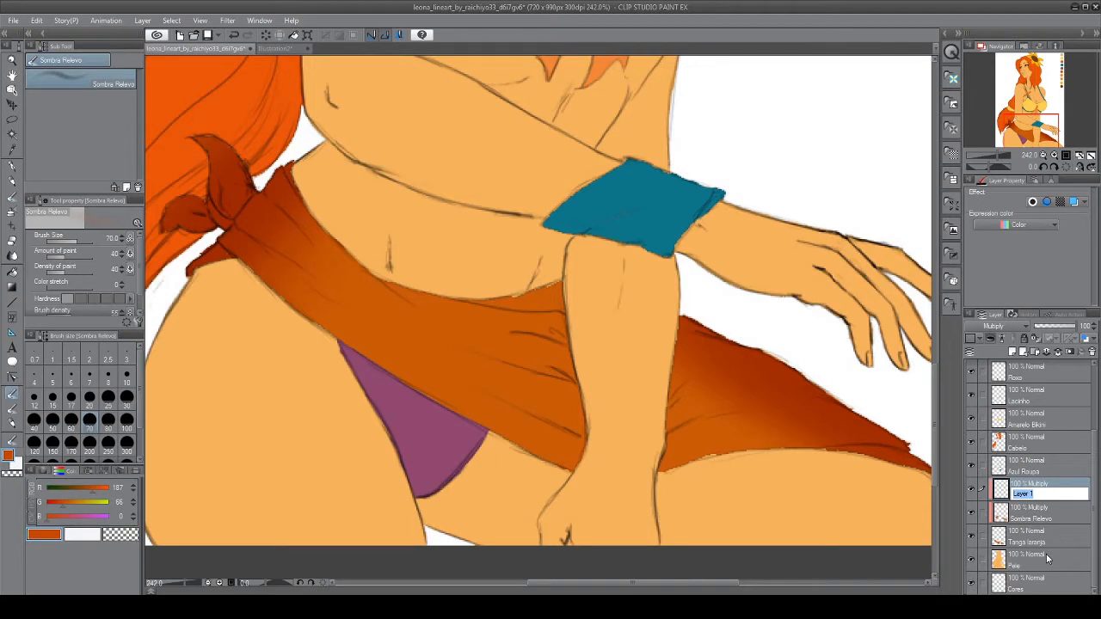
pyautogui.write('Sombra Destaque')
pyautogui.press('Return')
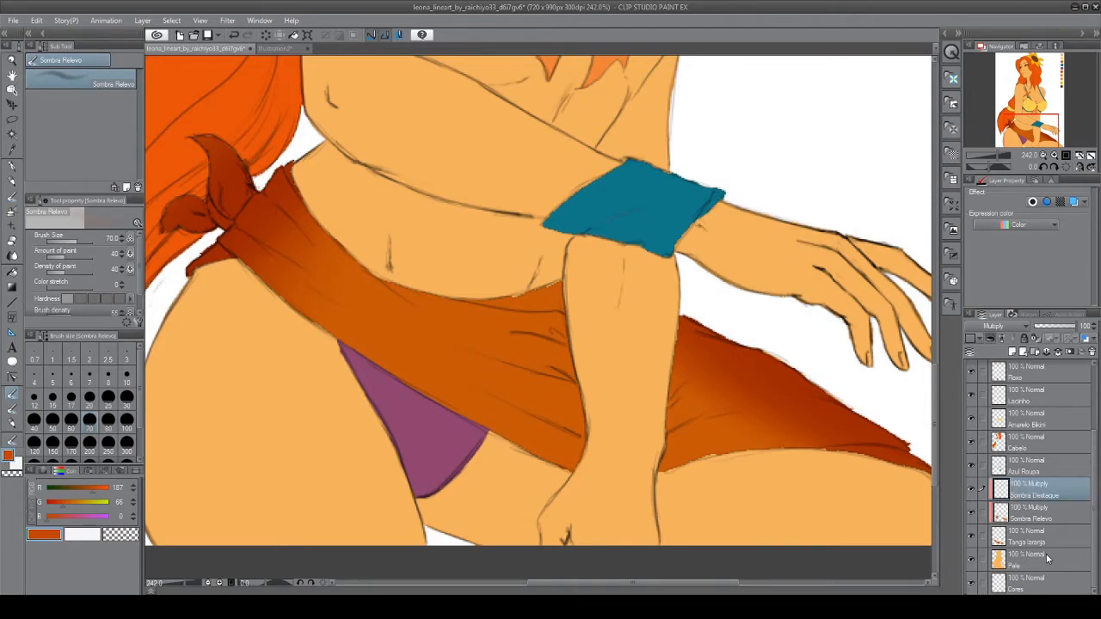
# Darken the upper edge of the wrap's far end beyond the arm, using the Detalhes brush at size 30
pyautogui.click(17, 410)
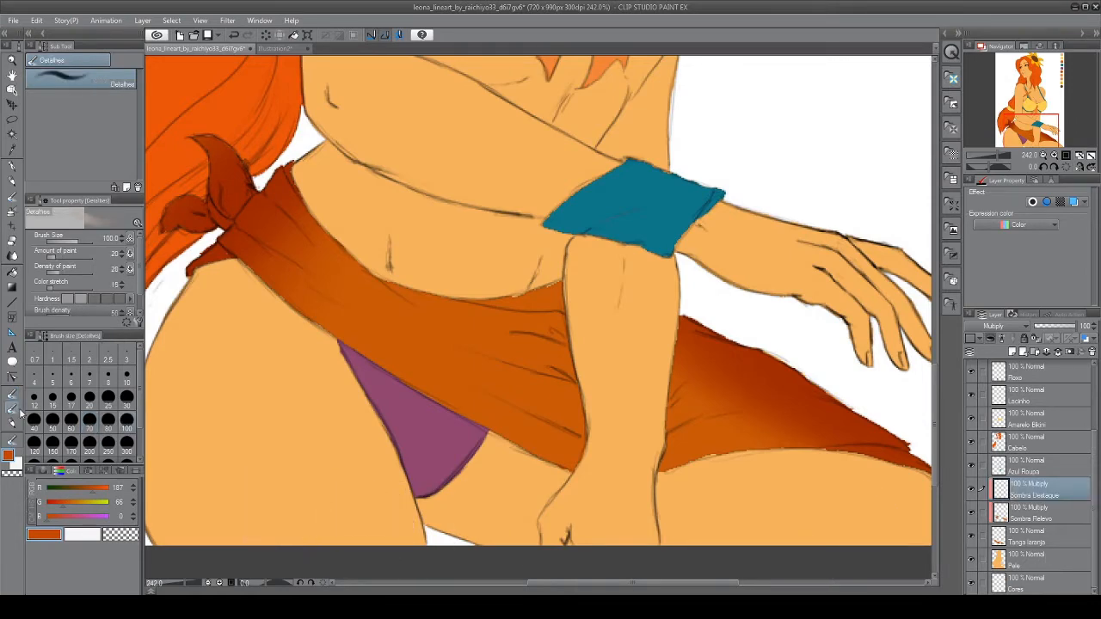
pyautogui.scroll(-3, 388, 374)
pyautogui.scroll(2, 383, 381)
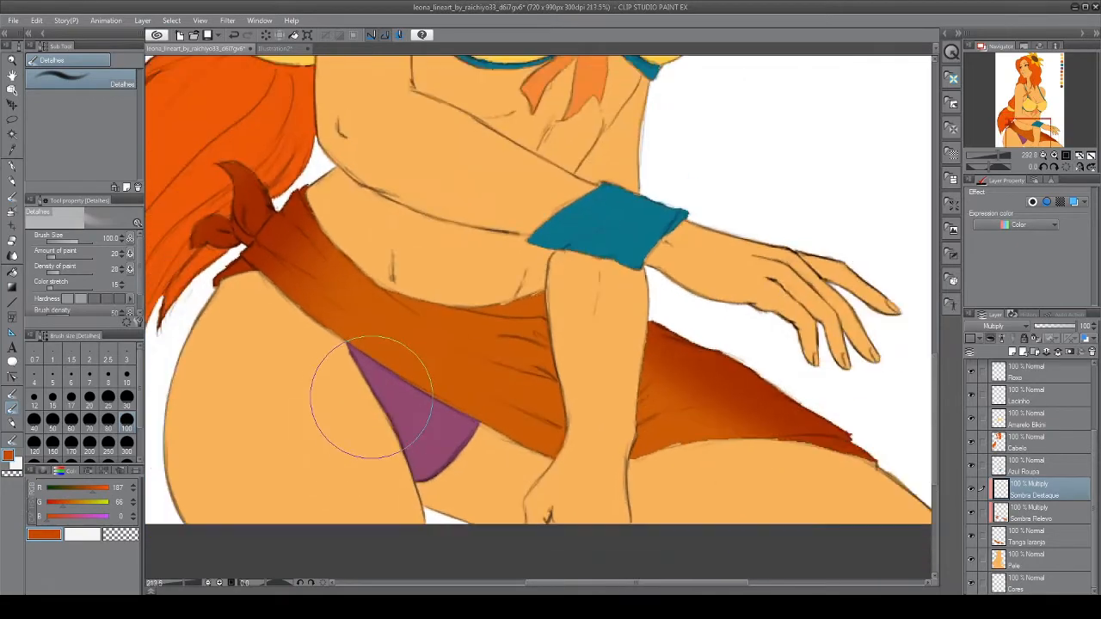
pyautogui.click(72, 419)
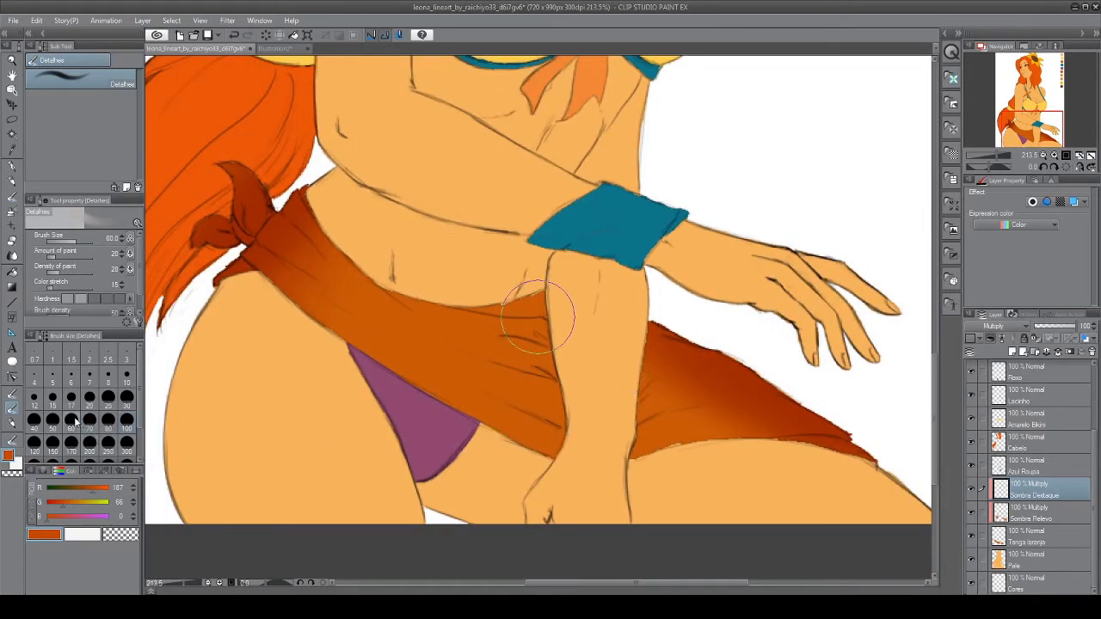
pyautogui.click(126, 404)
pyautogui.scroll(1, 453, 325)
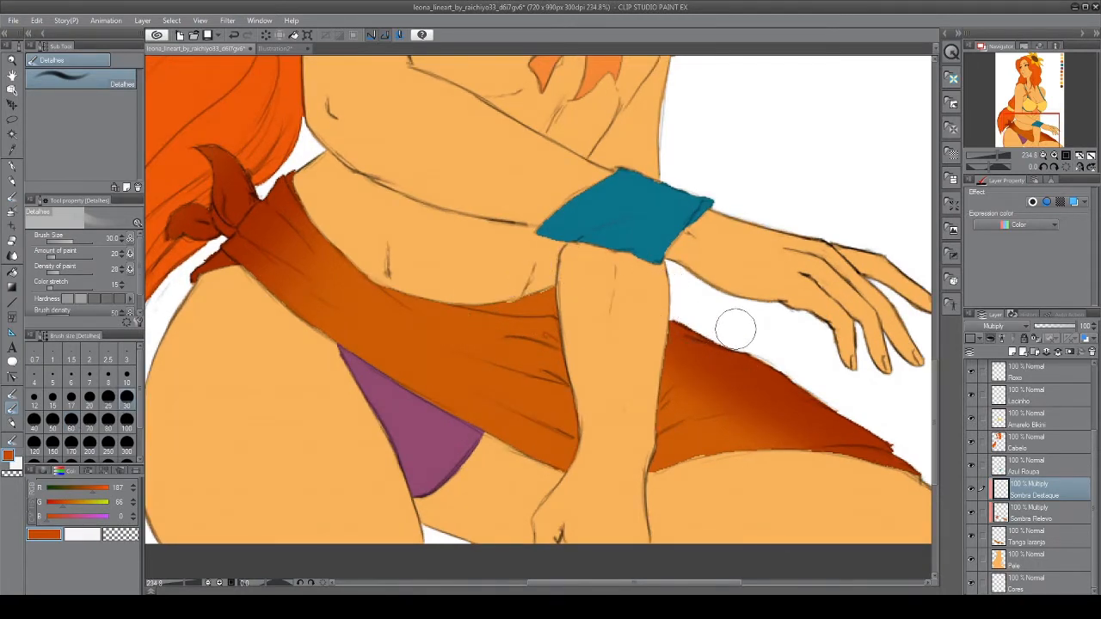
pyautogui.moveTo(768, 322)
pyautogui.mouseDown()
pyautogui.moveTo(557, 245)
pyautogui.moveTo(594, 286)
pyautogui.moveTo(688, 336)
pyautogui.mouseUp()
pyautogui.moveTo(638, 311); pyautogui.dragTo(598, 319)
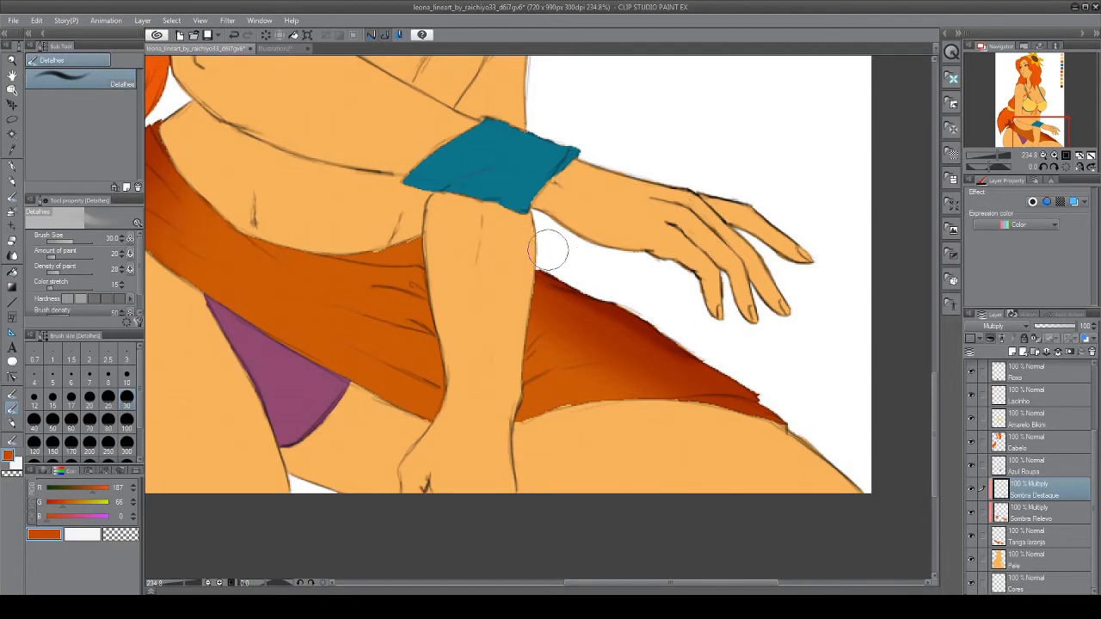
pyautogui.moveTo(553, 246); pyautogui.dragTo(582, 273)
pyautogui.moveTo(699, 340)
pyautogui.mouseDown()
pyautogui.moveTo(757, 371)
pyautogui.moveTo(724, 362)
pyautogui.moveTo(797, 415)
pyautogui.moveTo(728, 368)
pyautogui.mouseUp()
pyautogui.moveTo(518, 271)
pyautogui.mouseDown()
pyautogui.moveTo(543, 280)
pyautogui.moveTo(538, 261)
pyautogui.moveTo(597, 292)
pyautogui.moveTo(566, 253)
pyautogui.moveTo(668, 315)
pyautogui.moveTo(752, 387)
pyautogui.moveTo(783, 394)
pyautogui.mouseUp()
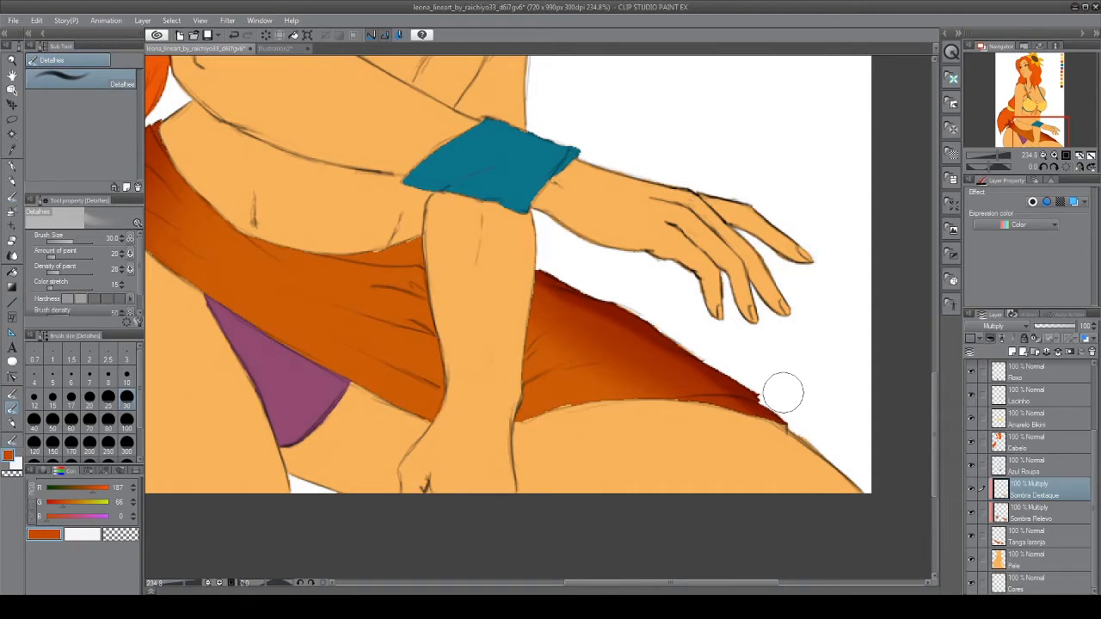
# Deepen the far end's edge shadow and blend it down to the wrap's tip with size 20 strokes
pyautogui.moveTo(554, 262); pyautogui.dragTo(682, 335)
pyautogui.click(88, 399)
pyautogui.moveTo(569, 302)
pyautogui.mouseDown()
pyautogui.moveTo(533, 283)
pyautogui.moveTo(661, 359)
pyautogui.moveTo(585, 307)
pyautogui.moveTo(655, 342)
pyautogui.moveTo(596, 301)
pyautogui.moveTo(533, 292)
pyautogui.moveTo(626, 330)
pyautogui.moveTo(758, 415)
pyautogui.moveTo(539, 297)
pyautogui.moveTo(749, 412)
pyautogui.mouseUp()
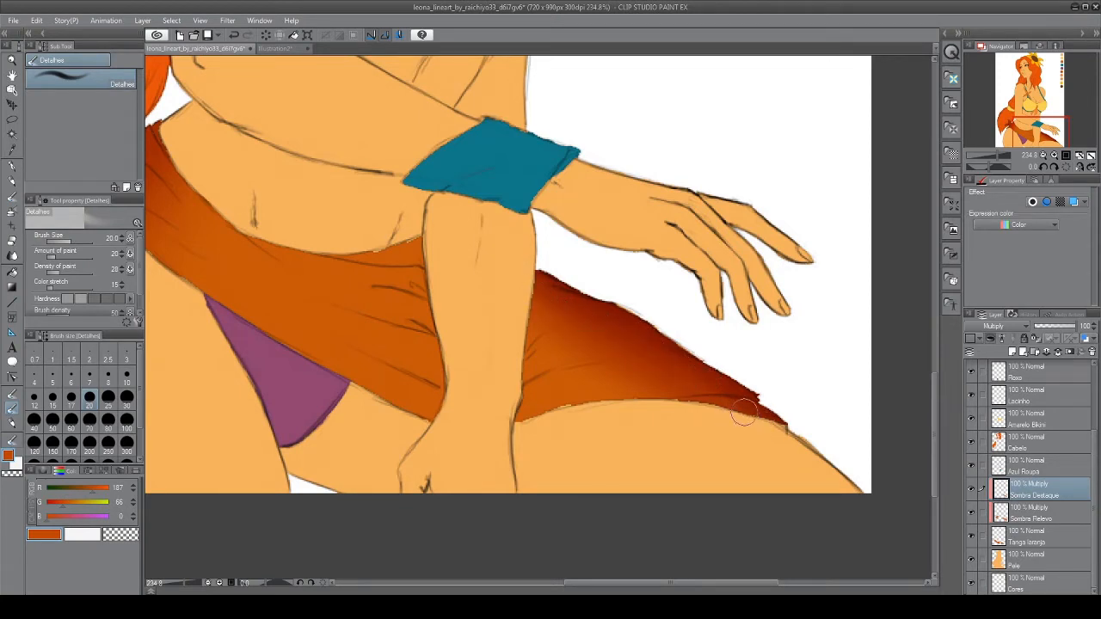
# Add darker detail shading to the wrap around the knot and hip folds, using brush sizes 17, 20 and 10
pyautogui.moveTo(198, 267); pyautogui.dragTo(401, 357)
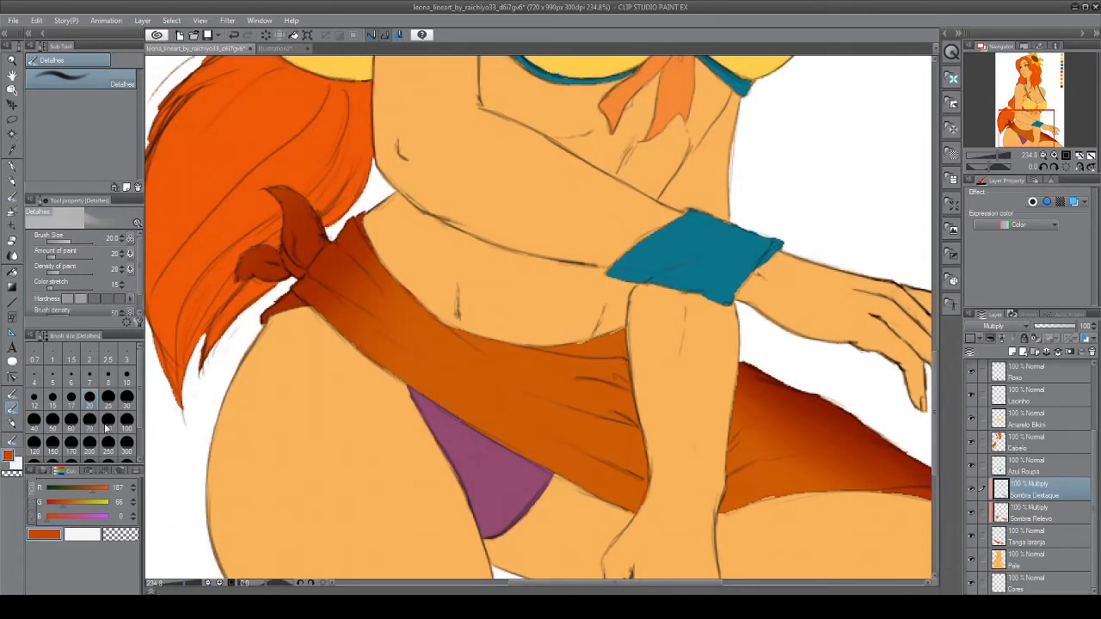
pyautogui.click(71, 397)
pyautogui.moveTo(331, 246)
pyautogui.mouseDown()
pyautogui.moveTo(271, 303)
pyautogui.moveTo(358, 220)
pyautogui.moveTo(319, 247)
pyautogui.moveTo(369, 217)
pyautogui.moveTo(298, 291)
pyautogui.moveTo(334, 260)
pyautogui.moveTo(310, 282)
pyautogui.moveTo(327, 276)
pyautogui.moveTo(288, 303)
pyautogui.moveTo(372, 226)
pyautogui.moveTo(312, 269)
pyautogui.mouseUp()
pyautogui.click(90, 397)
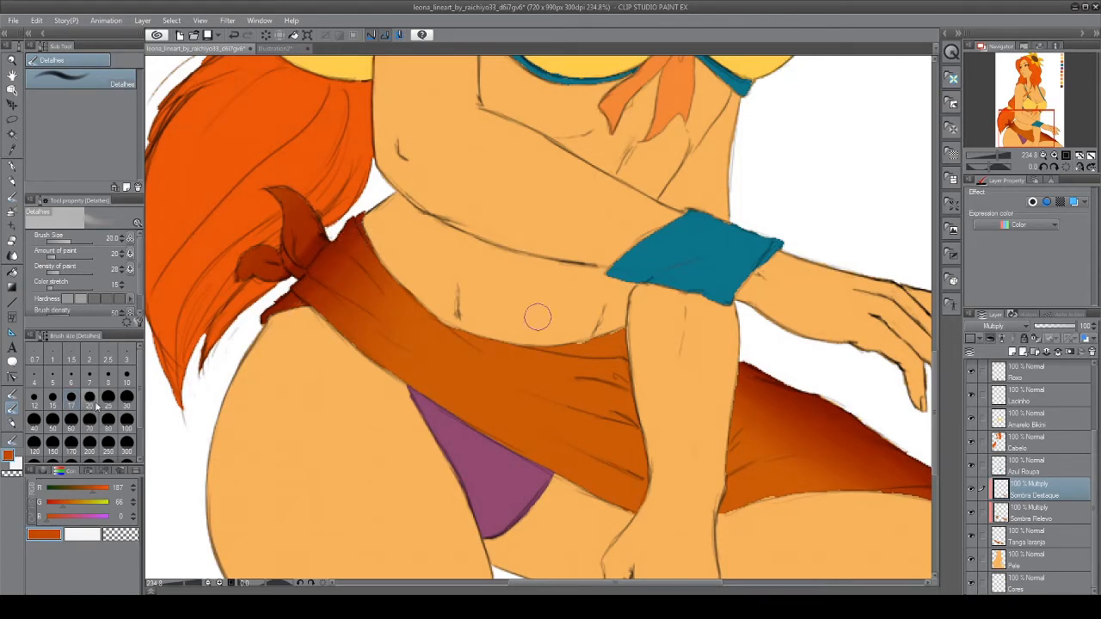
pyautogui.click(126, 376)
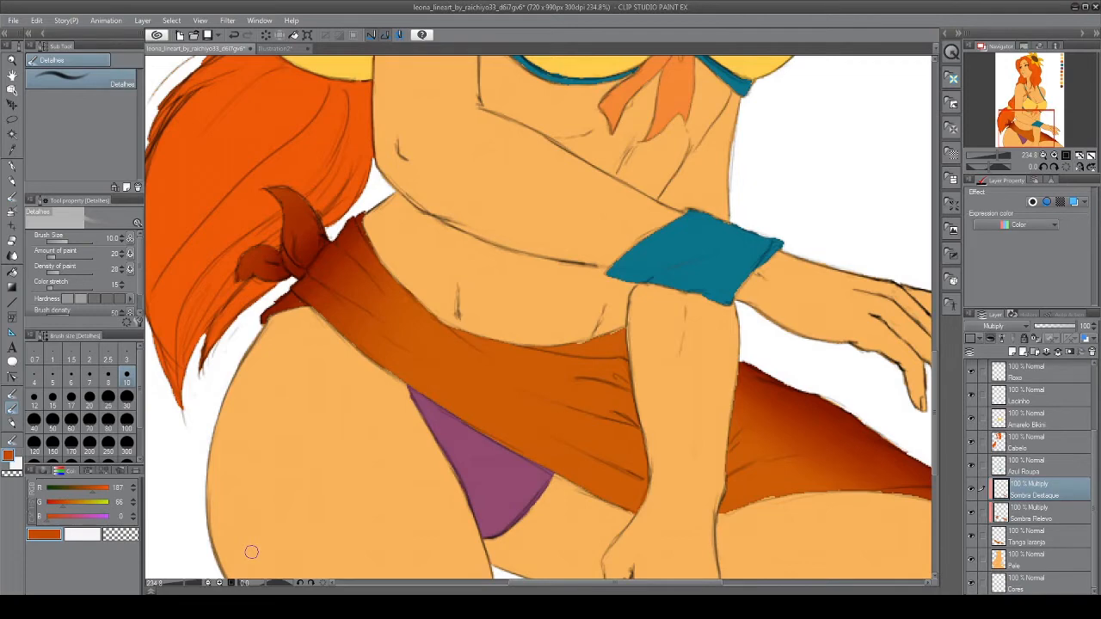
pyautogui.scroll(-5, 514, 417)
pyautogui.moveTo(640, 448); pyautogui.dragTo(570, 418)
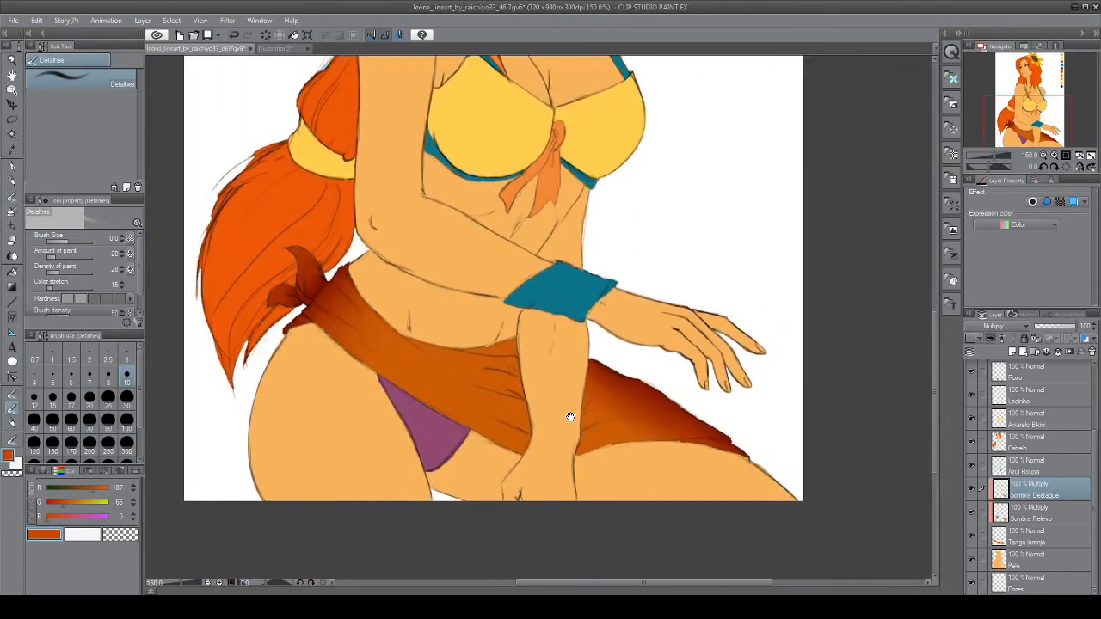
pyautogui.scroll(-4, 570, 416)
pyautogui.scroll(4, 600, 417)
pyautogui.scroll(4, 643, 428)
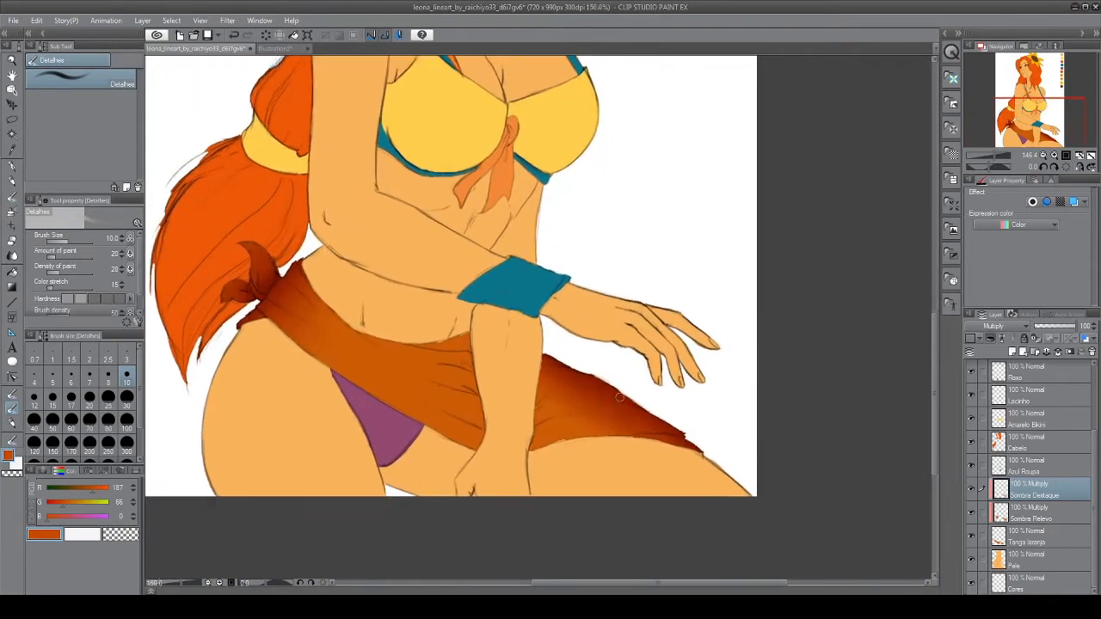
pyautogui.moveTo(510, 424); pyautogui.dragTo(616, 444)
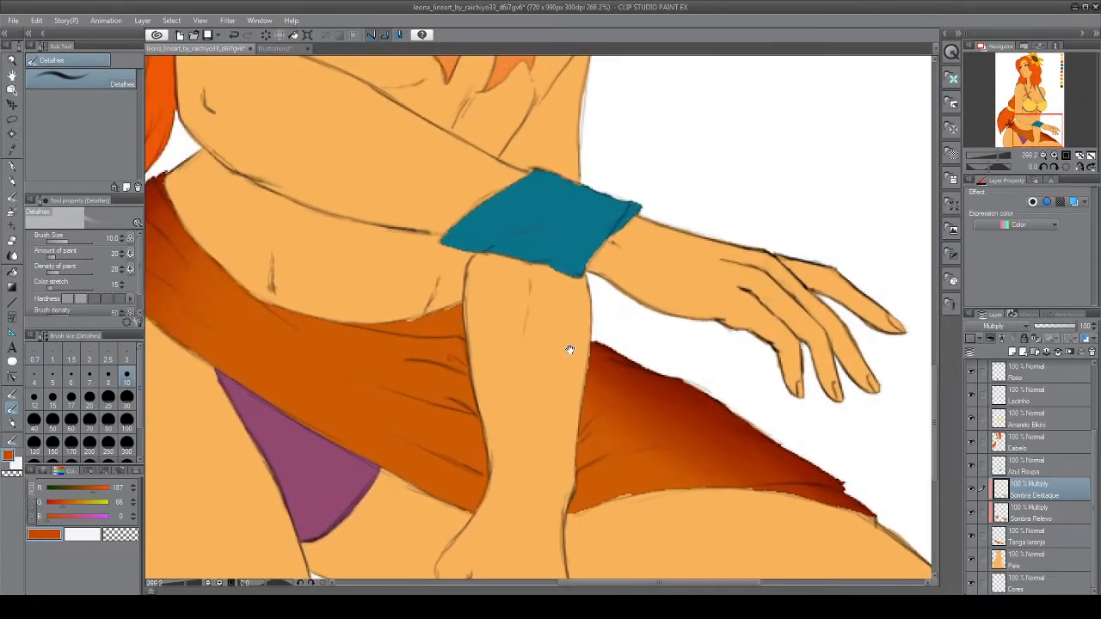
# Add a new layer above Sombra Destaque, set its blending mode to Multiply and clip it to the layer below
pyautogui.moveTo(485, 343); pyautogui.dragTo(702, 396)
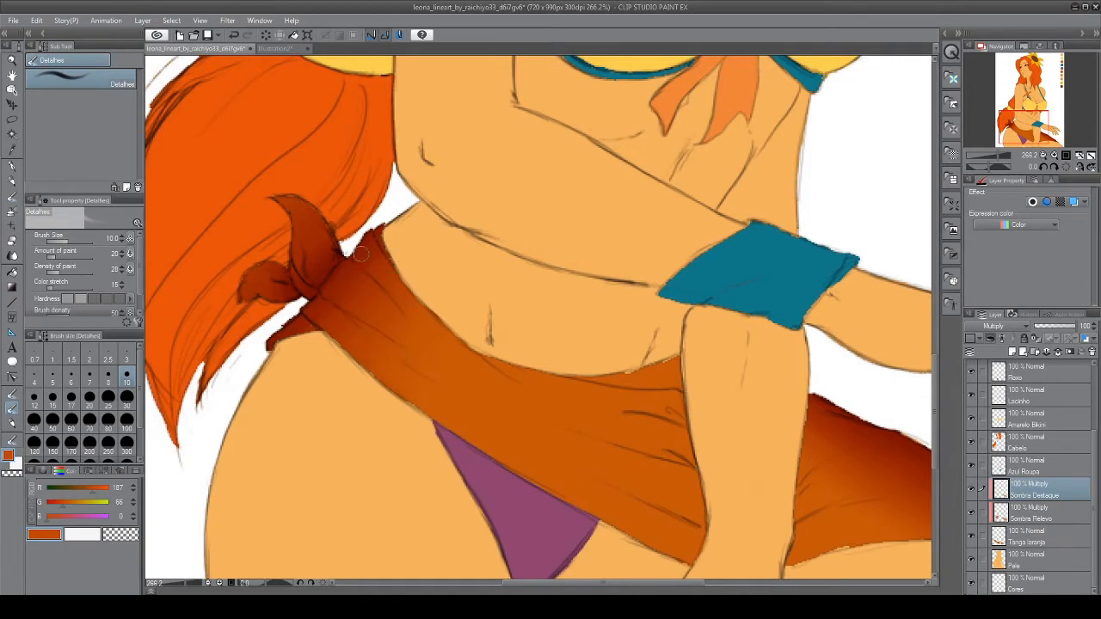
pyautogui.moveTo(466, 418); pyautogui.dragTo(373, 386)
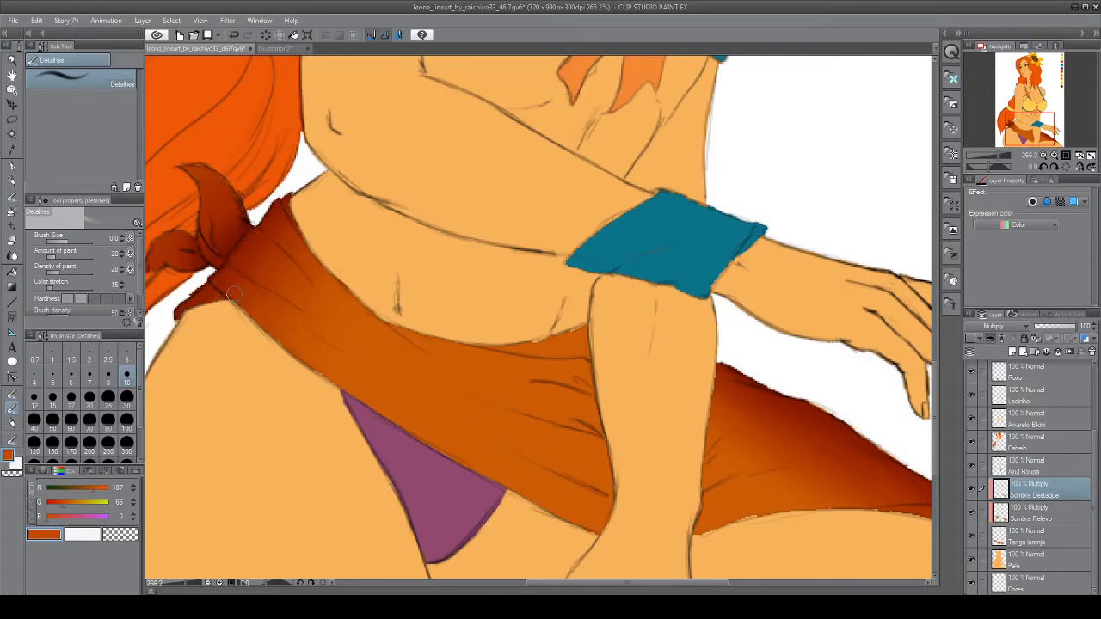
pyautogui.hotkey('ctrl', 'shift', 'n')
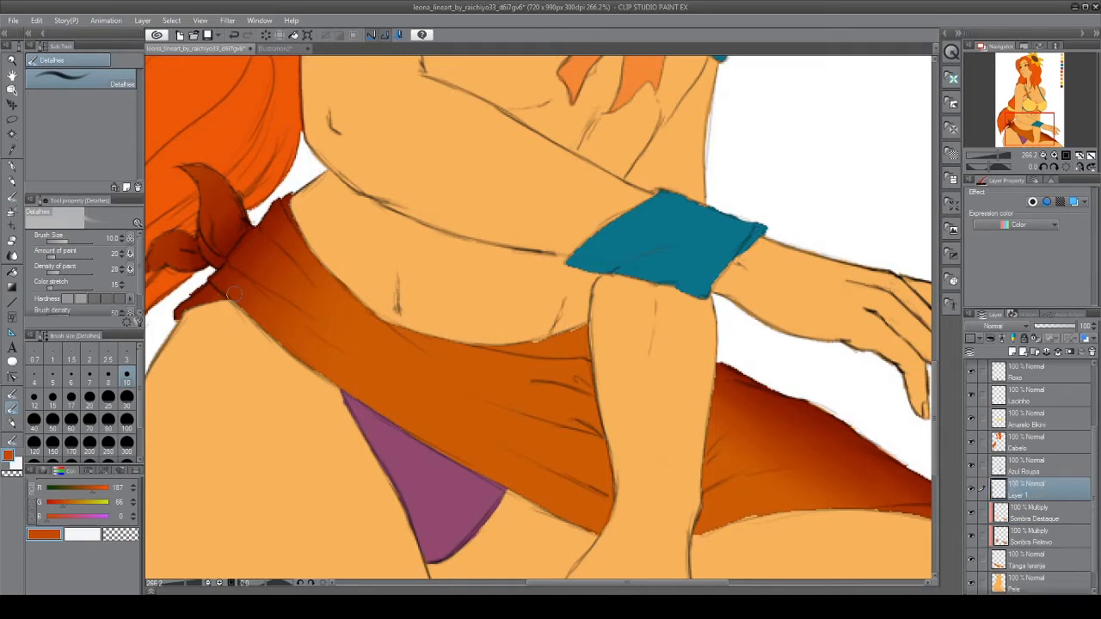
pyautogui.click(996, 327)
pyautogui.click(998, 45)
pyautogui.scroll(-1, 459, 350)
pyautogui.scroll(2, 459, 350)
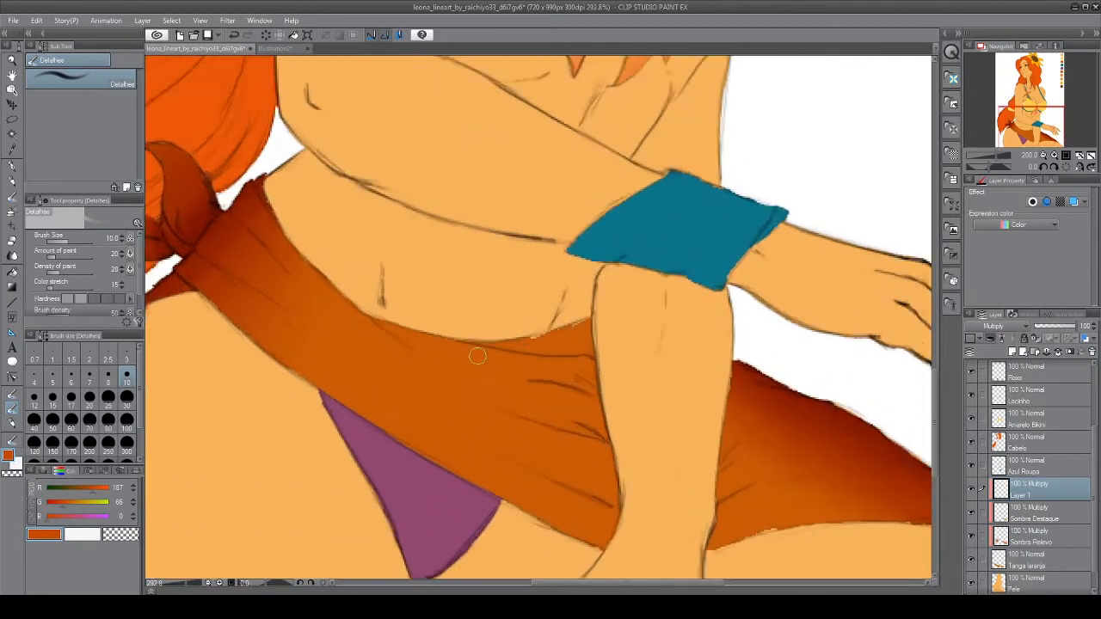
# Rename the new clipped Multiply layer as Sombra Completar
pyautogui.doubleClick(1035, 495)
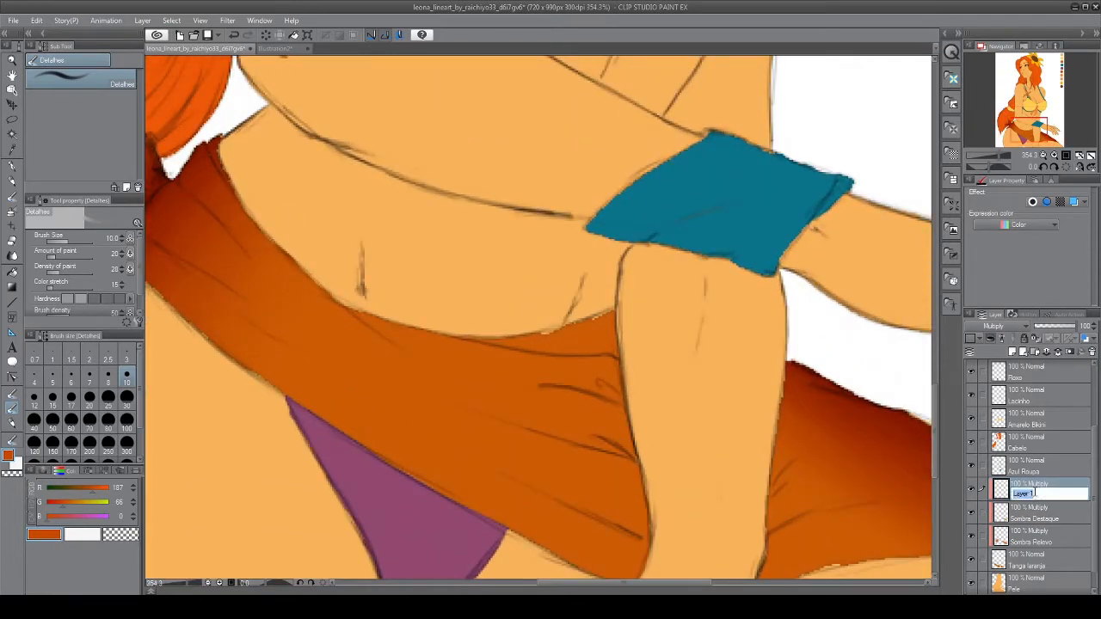
pyautogui.write('Sombra Completar')
pyautogui.press('Return')
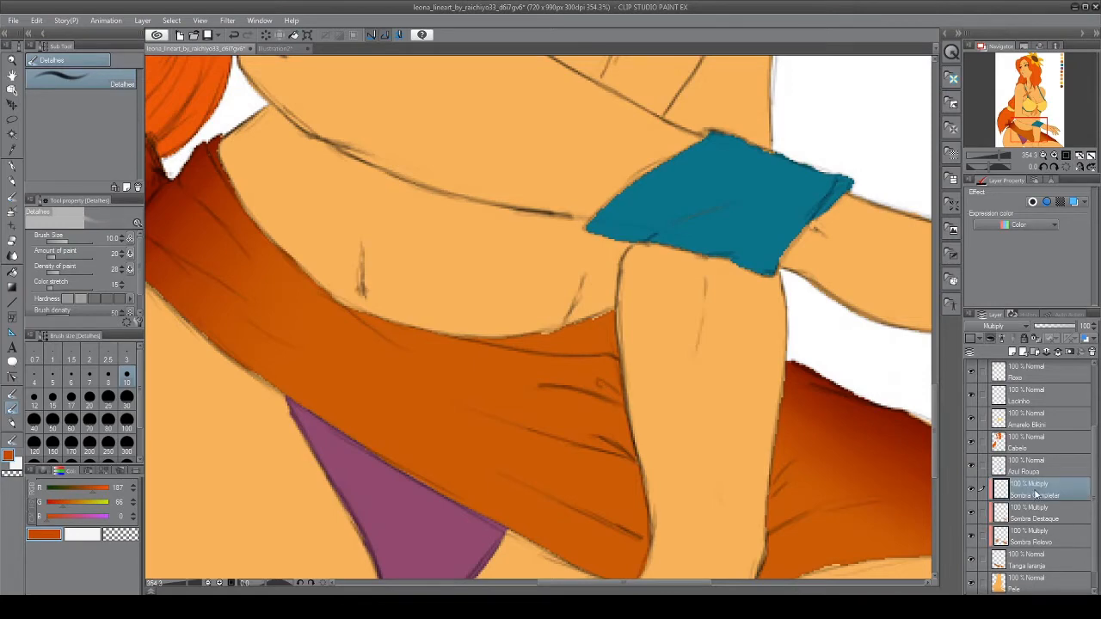
# Shade the hip-side part of the wrap along the edge of the supporting arm, using the Detalhes brush at size 15
pyautogui.scroll(-4, 757, 501)
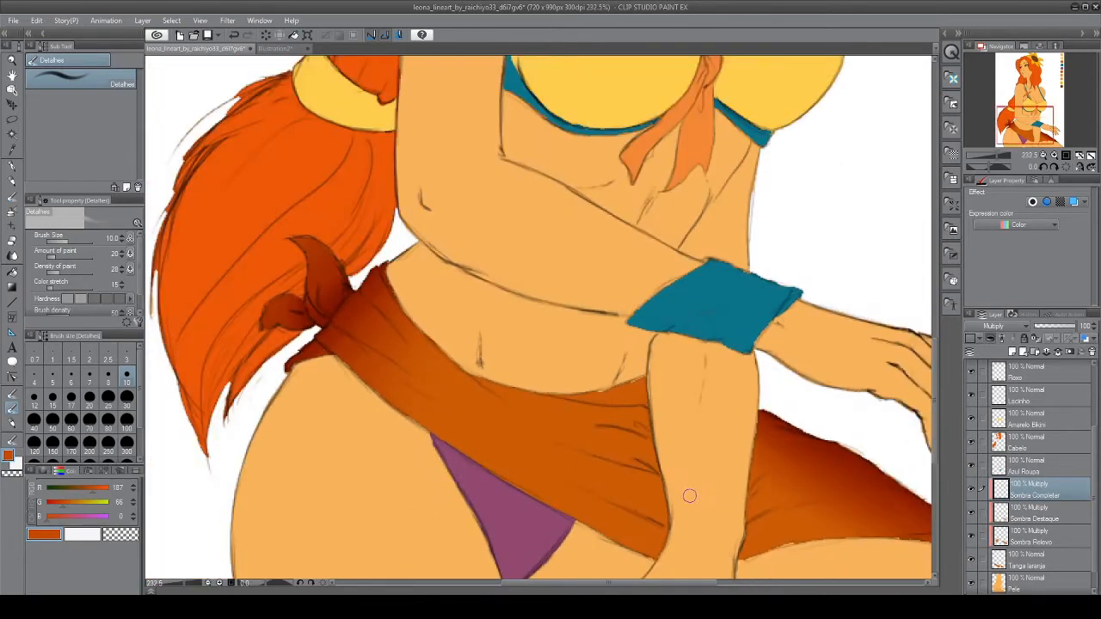
pyautogui.scroll(3, 691, 496)
pyautogui.click(109, 400)
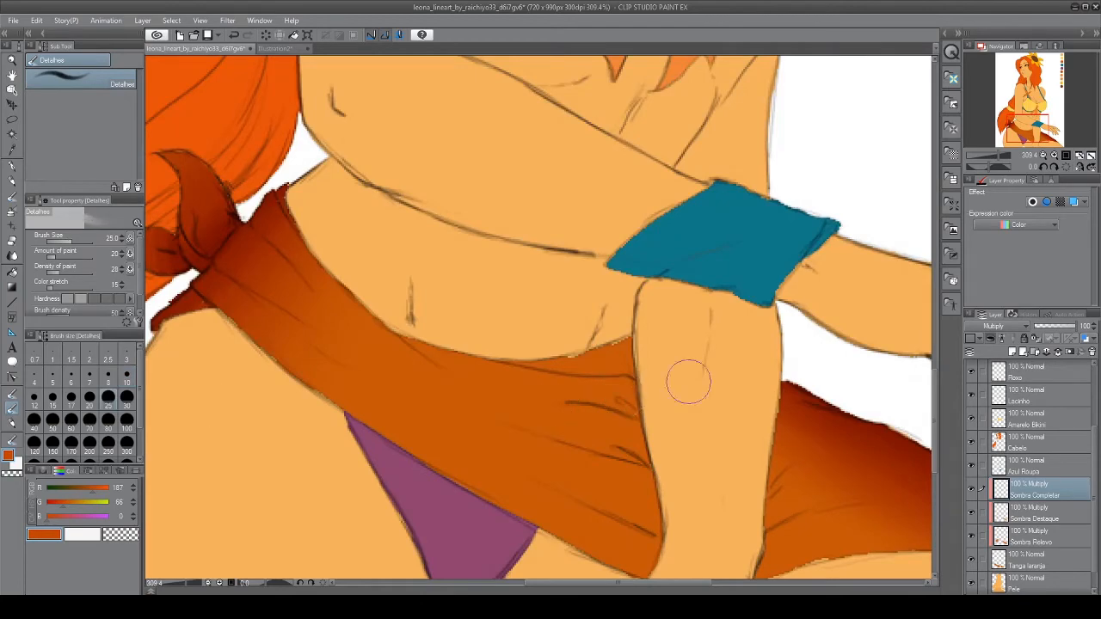
pyautogui.scroll(-3, 651, 387)
pyautogui.moveTo(649, 418); pyautogui.dragTo(616, 355)
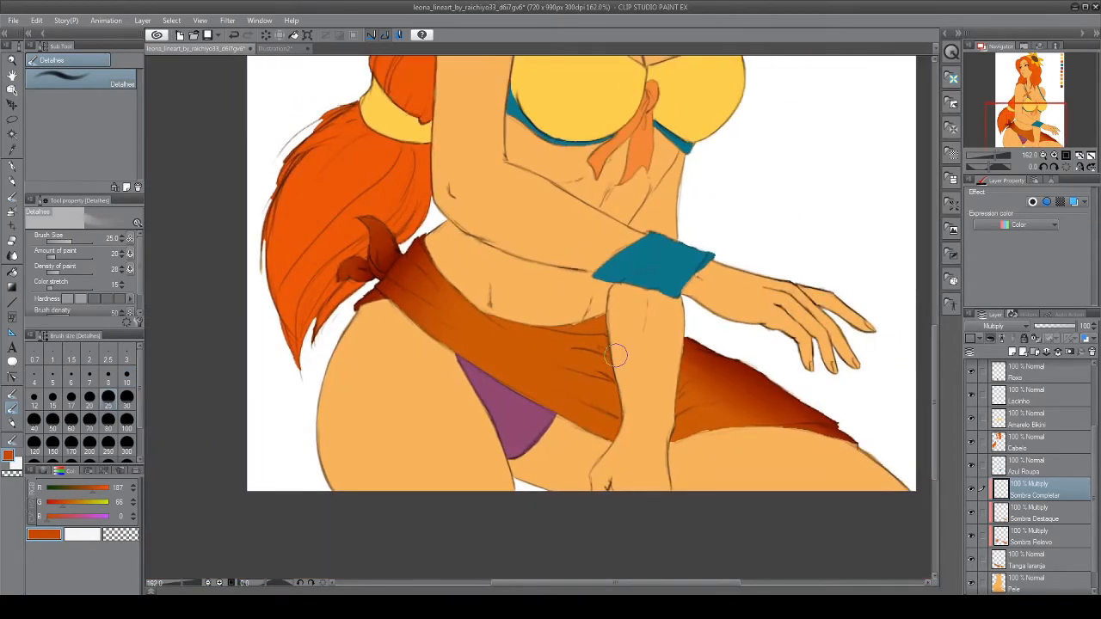
pyautogui.click(128, 376)
pyautogui.click(57, 398)
pyautogui.scroll(5, 536, 316)
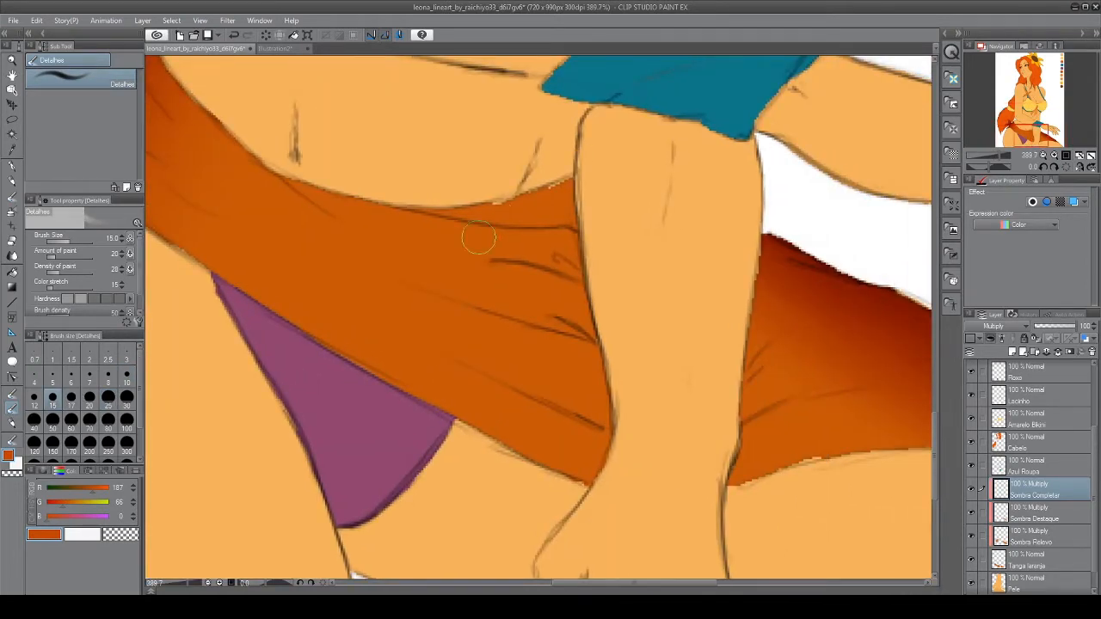
pyautogui.moveTo(576, 209)
pyautogui.mouseDown()
pyautogui.moveTo(572, 162)
pyautogui.moveTo(620, 430)
pyautogui.moveTo(583, 511)
pyautogui.moveTo(605, 338)
pyautogui.moveTo(557, 247)
pyautogui.moveTo(547, 197)
pyautogui.moveTo(555, 181)
pyautogui.moveTo(564, 303)
pyautogui.moveTo(591, 292)
pyautogui.moveTo(587, 369)
pyautogui.moveTo(583, 327)
pyautogui.moveTo(614, 422)
pyautogui.moveTo(593, 509)
pyautogui.moveTo(582, 421)
pyautogui.moveTo(590, 500)
pyautogui.moveTo(615, 393)
pyautogui.moveTo(573, 189)
pyautogui.moveTo(588, 170)
pyautogui.mouseUp()
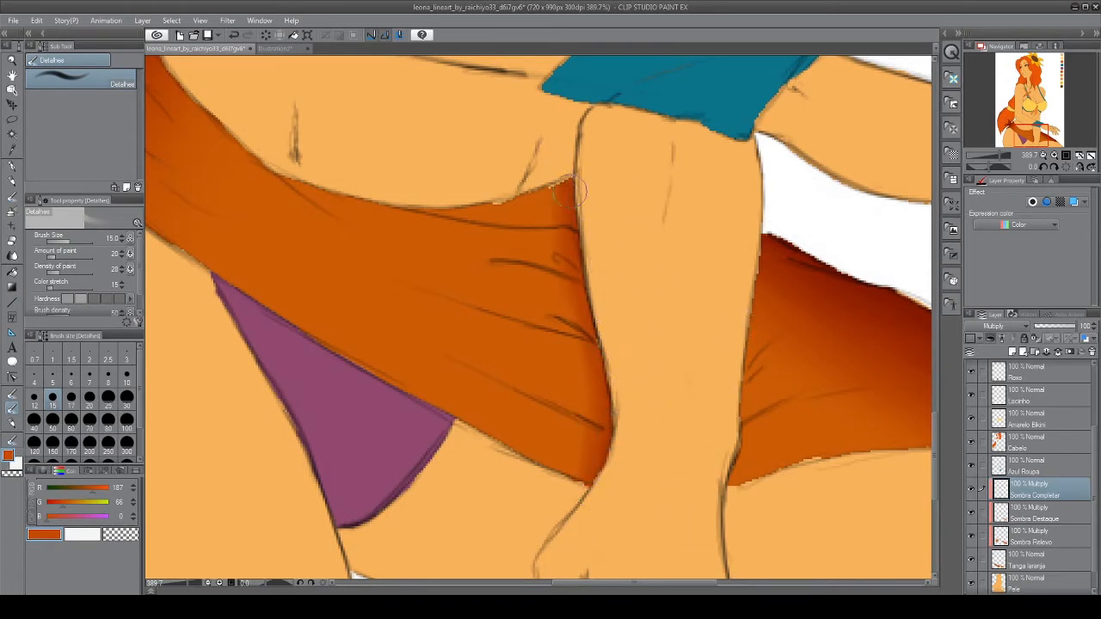
# Darken the far part of the wrap where it emerges from behind the arm, using brush size 10
pyautogui.moveTo(725, 451); pyautogui.dragTo(531, 408)
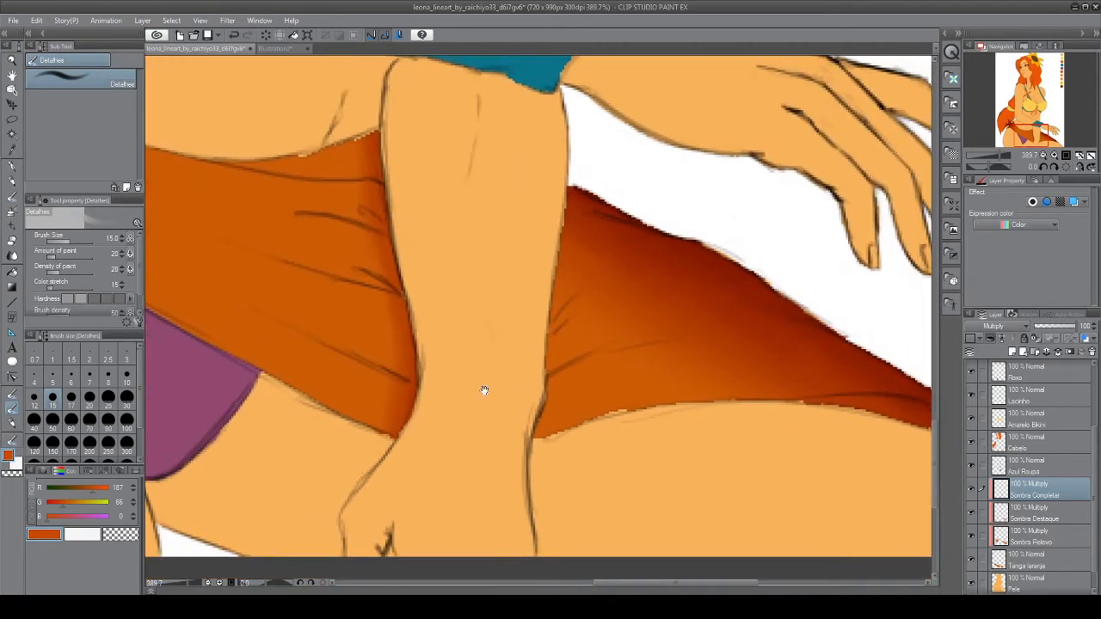
pyautogui.click(126, 380)
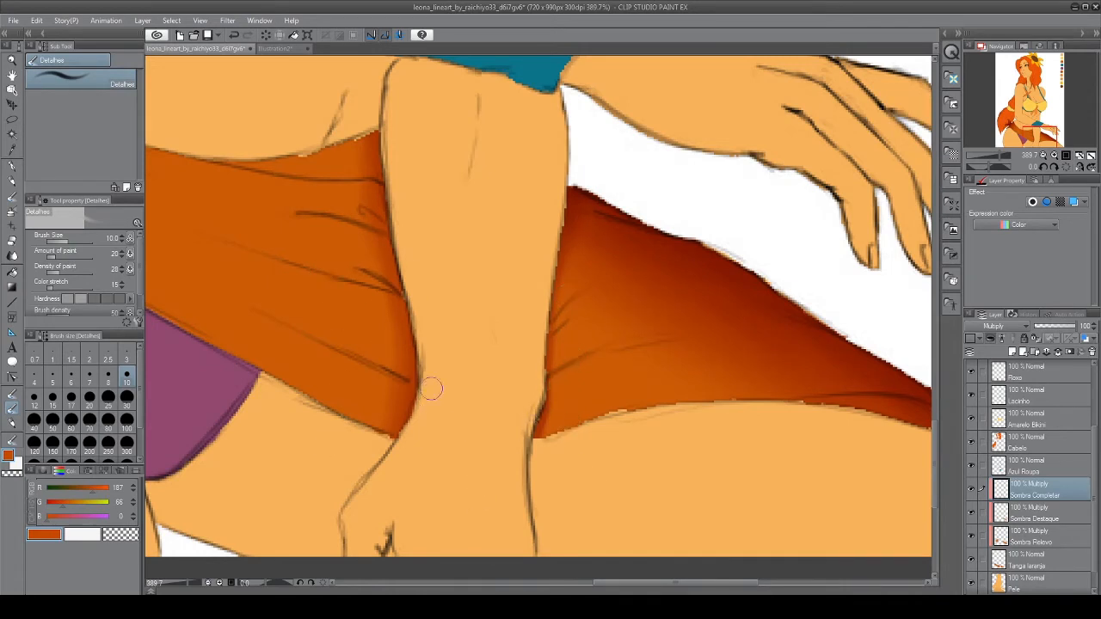
# Lasso the arm-edge shading on the hip side of the wrap, clear it, deselect and return to the Detalhes brush
pyautogui.click(12, 118)
pyautogui.moveTo(409, 110)
pyautogui.mouseDown()
pyautogui.moveTo(368, 454)
pyautogui.moveTo(511, 191)
pyautogui.moveTo(392, 107)
pyautogui.mouseUp()
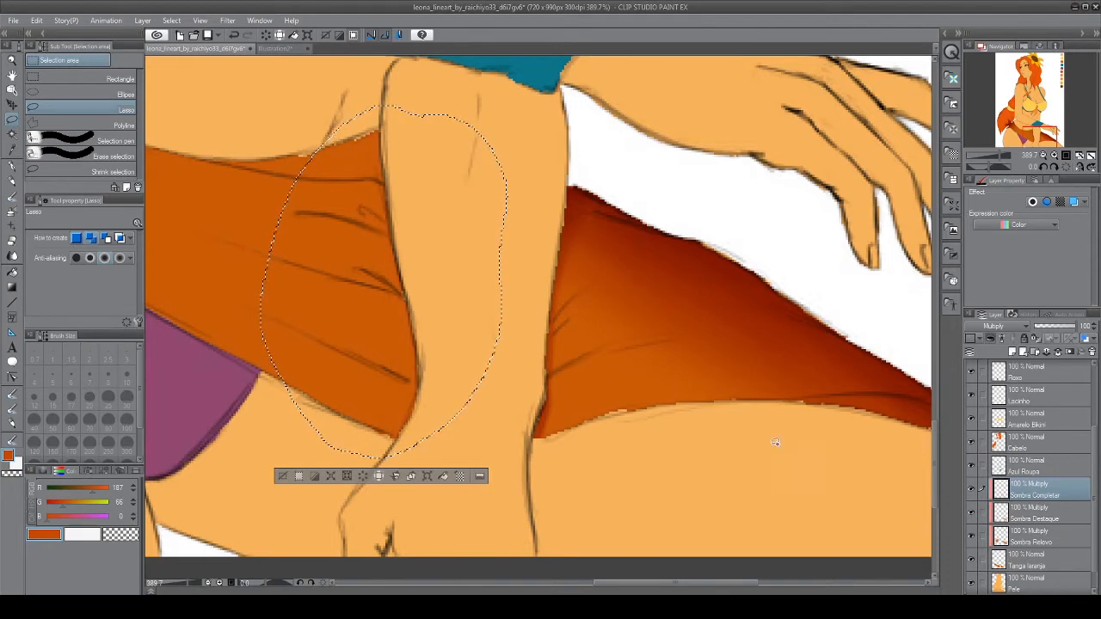
pyautogui.hotkey('ctrl', 'd')
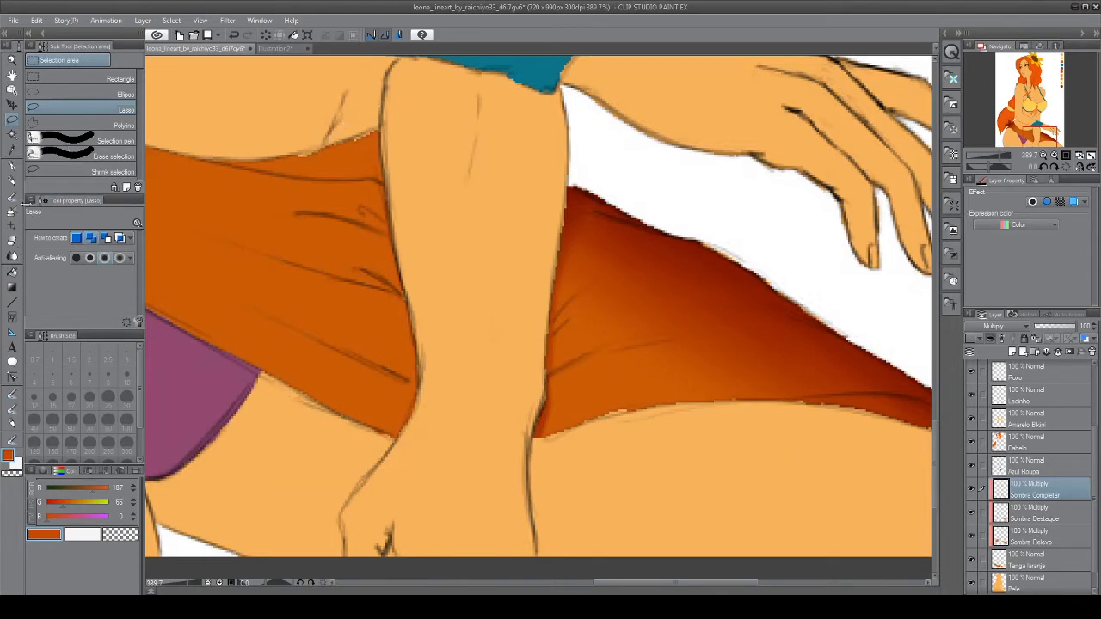
pyautogui.click(12, 395)
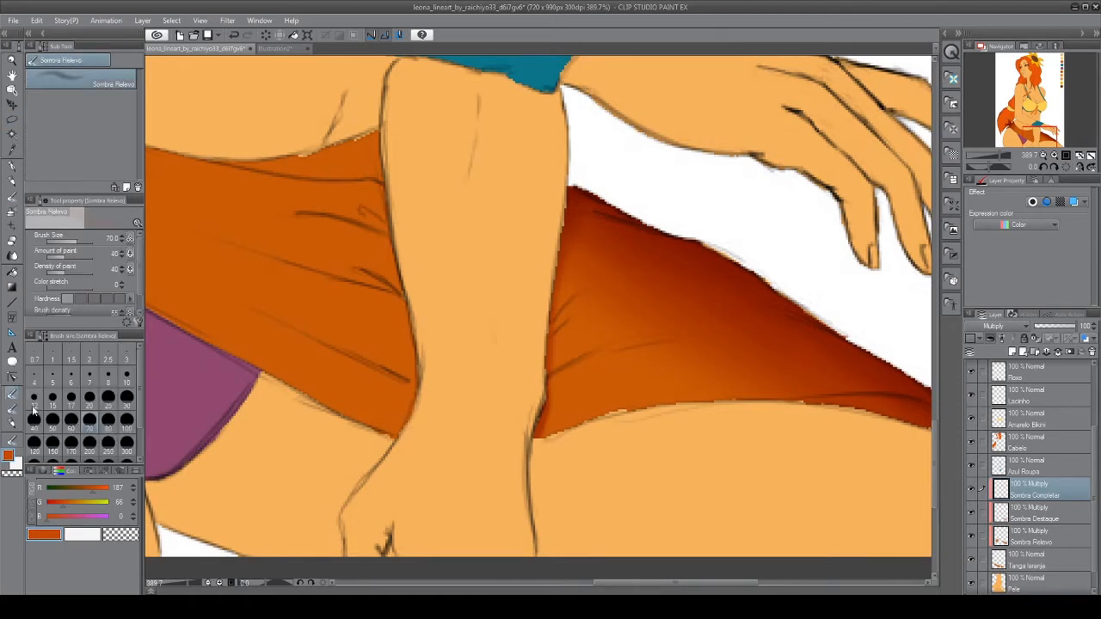
pyautogui.click(8, 410)
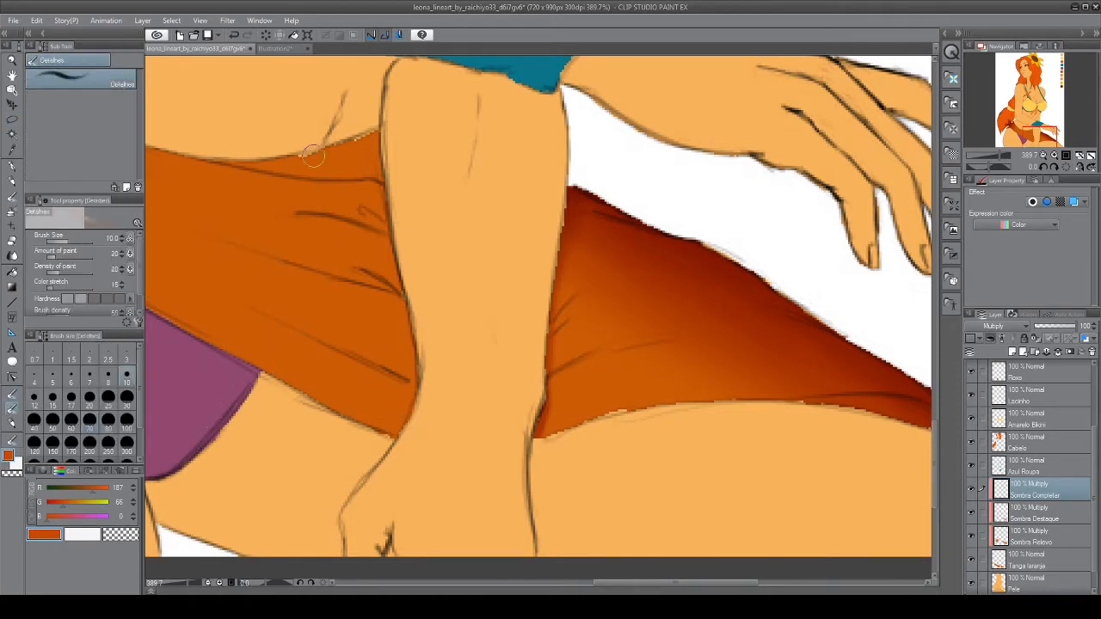
pyautogui.moveTo(378, 161)
pyautogui.mouseDown()
pyautogui.moveTo(393, 218)
pyautogui.moveTo(378, 131)
pyautogui.moveTo(385, 191)
pyautogui.mouseUp()
pyautogui.moveTo(378, 133)
pyautogui.mouseDown()
pyautogui.moveTo(415, 315)
pyautogui.moveTo(401, 430)
pyautogui.mouseUp()
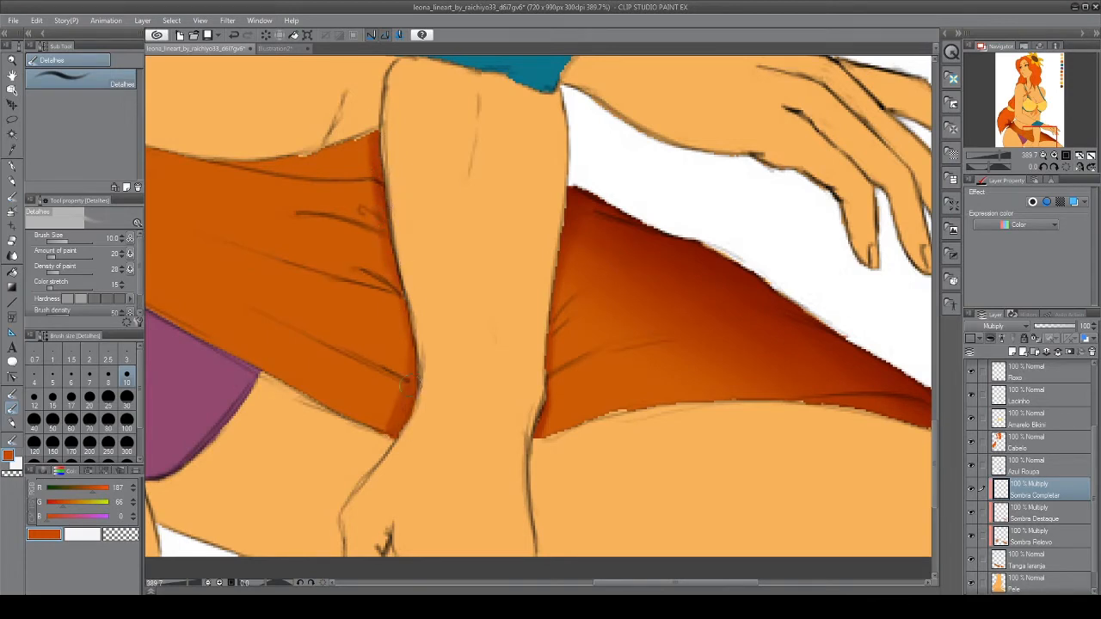
pyautogui.hotkey('ctrl', 'z')
pyautogui.hotkey('ctrl', 'z')
# Paint a narrow shadow on the hip-side wrap along the arm and into its upper corner with size 10 strokes
pyautogui.moveTo(380, 135)
pyautogui.mouseDown()
pyautogui.moveTo(429, 355)
pyautogui.moveTo(416, 392)
pyautogui.moveTo(409, 340)
pyautogui.mouseUp()
pyautogui.moveTo(376, 136); pyautogui.dragTo(366, 166)
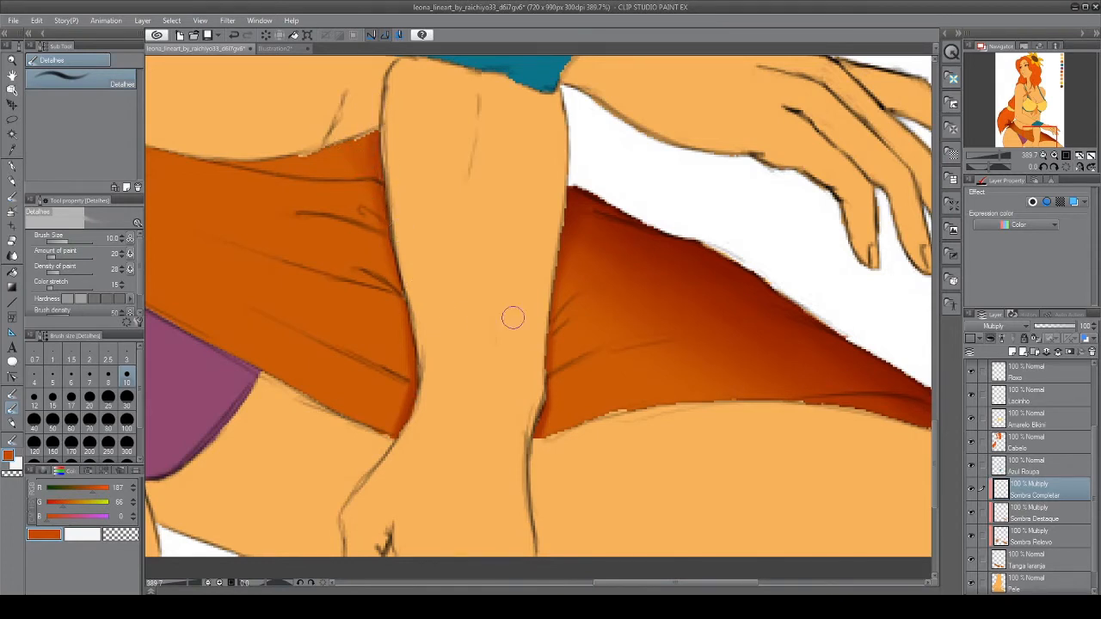
pyautogui.scroll(-4, 513, 318)
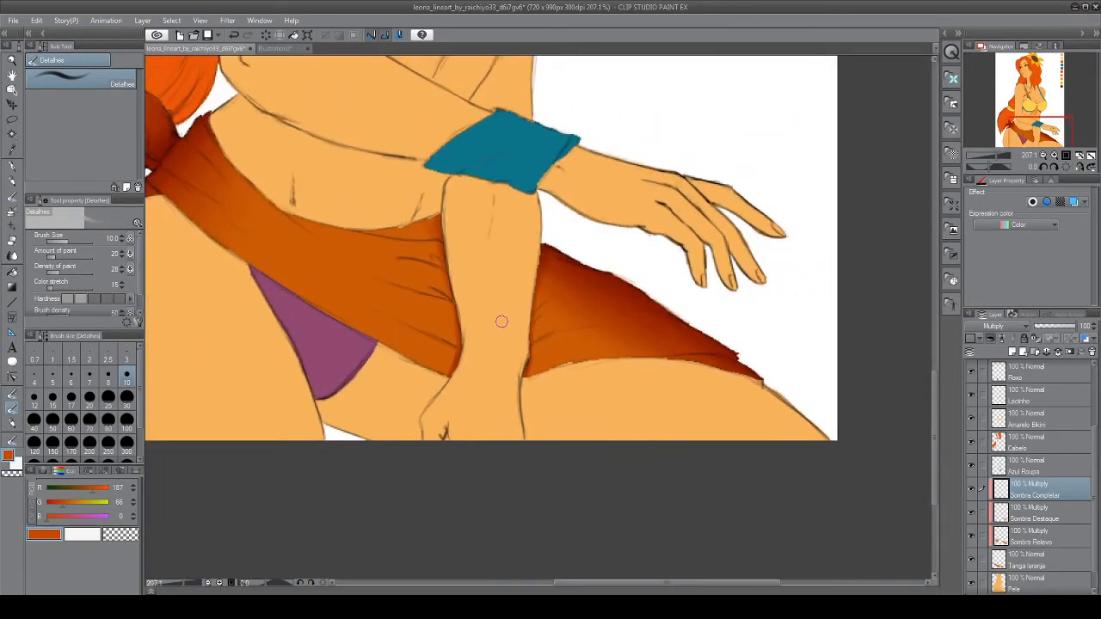
pyautogui.scroll(-2, 502, 321)
pyautogui.scroll(2, 544, 310)
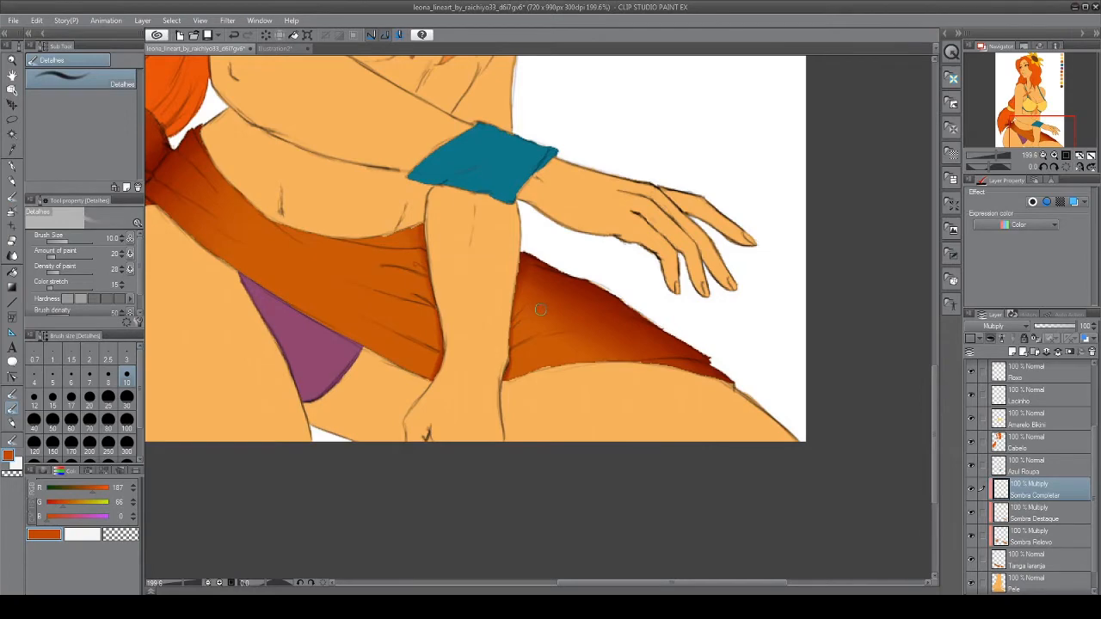
pyautogui.scroll(3, 477, 329)
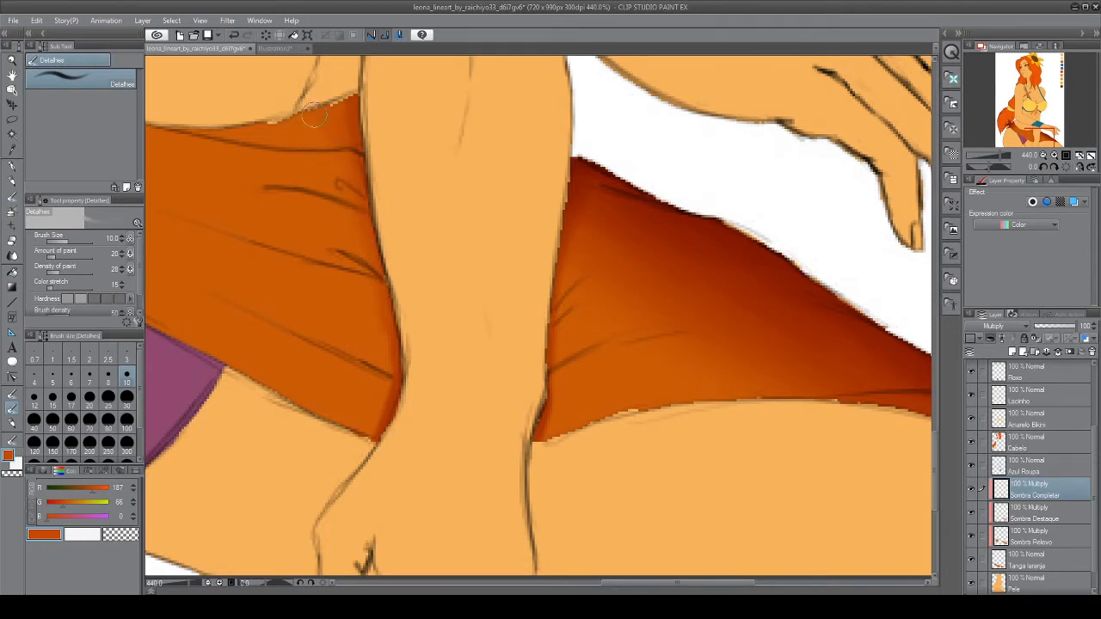
pyautogui.moveTo(313, 115)
pyautogui.mouseDown()
pyautogui.moveTo(315, 130)
pyautogui.moveTo(293, 116)
pyautogui.moveTo(297, 130)
pyautogui.moveTo(367, 101)
pyautogui.mouseUp()
# Darken the crease below the knot where the small lower flap meets the wrap, using brush sizes 5 and 4
pyautogui.moveTo(155, 268); pyautogui.dragTo(477, 368)
pyautogui.moveTo(272, 220); pyautogui.dragTo(437, 396)
pyautogui.moveTo(389, 314); pyautogui.dragTo(392, 330)
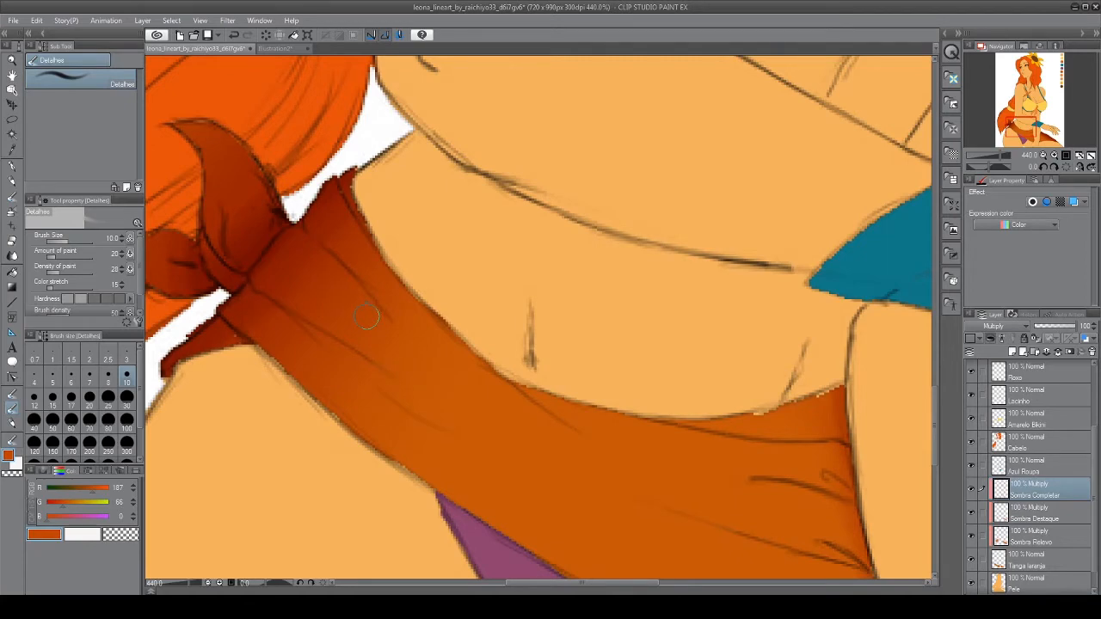
pyautogui.scroll(10, 368, 317)
pyautogui.moveTo(370, 321); pyautogui.dragTo(556, 278)
pyautogui.moveTo(316, 382); pyautogui.dragTo(471, 380)
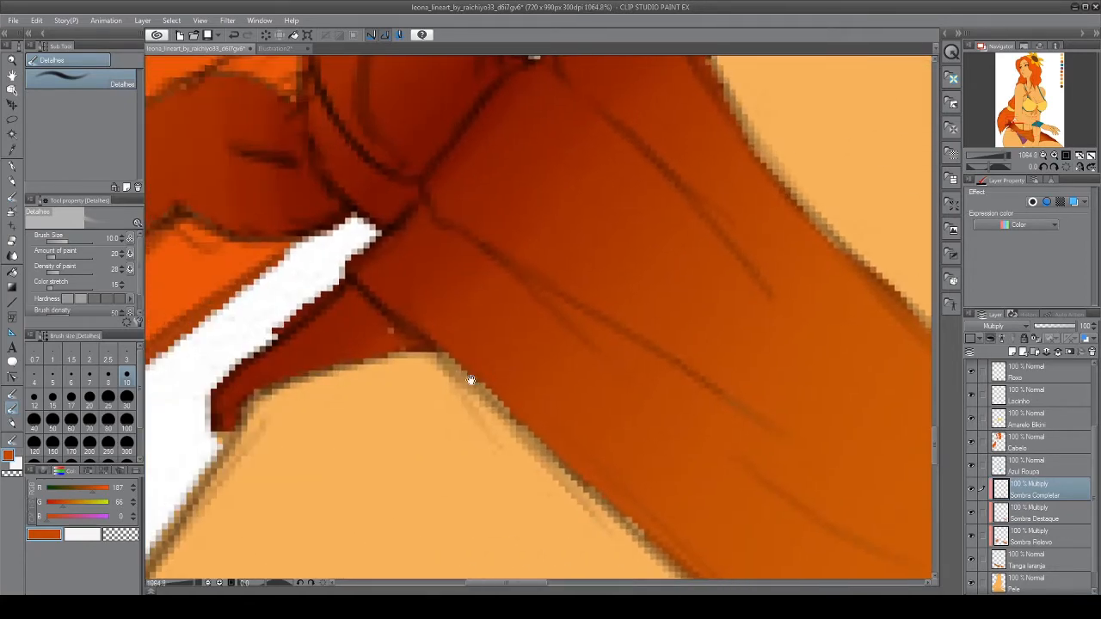
pyautogui.scroll(5, 369, 366)
pyautogui.click(109, 377)
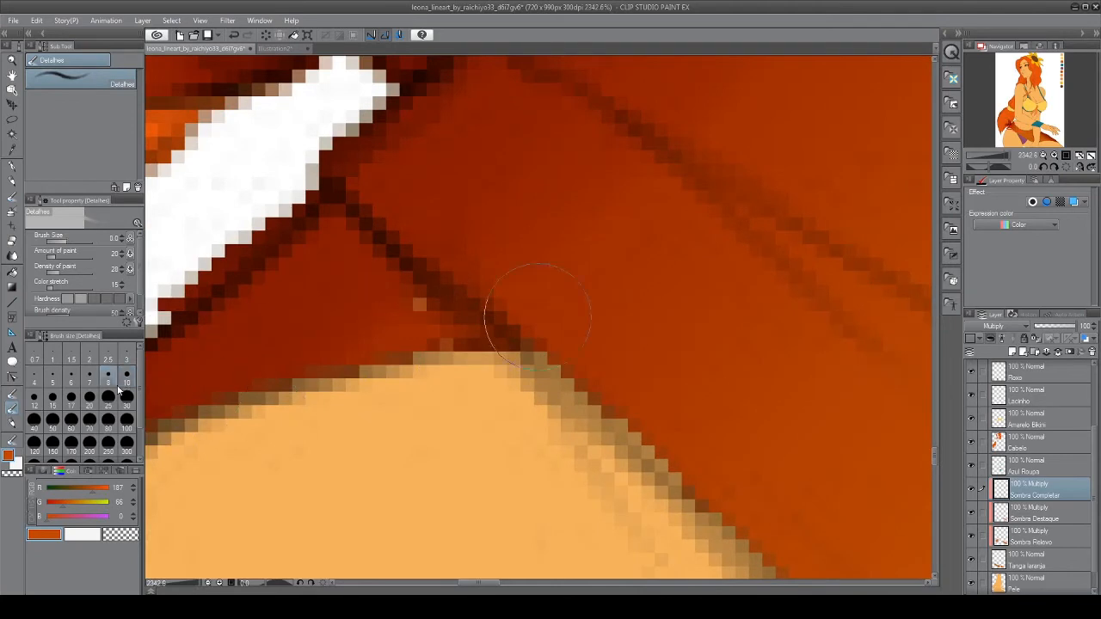
pyautogui.click(52, 377)
pyautogui.scroll(1, 362, 297)
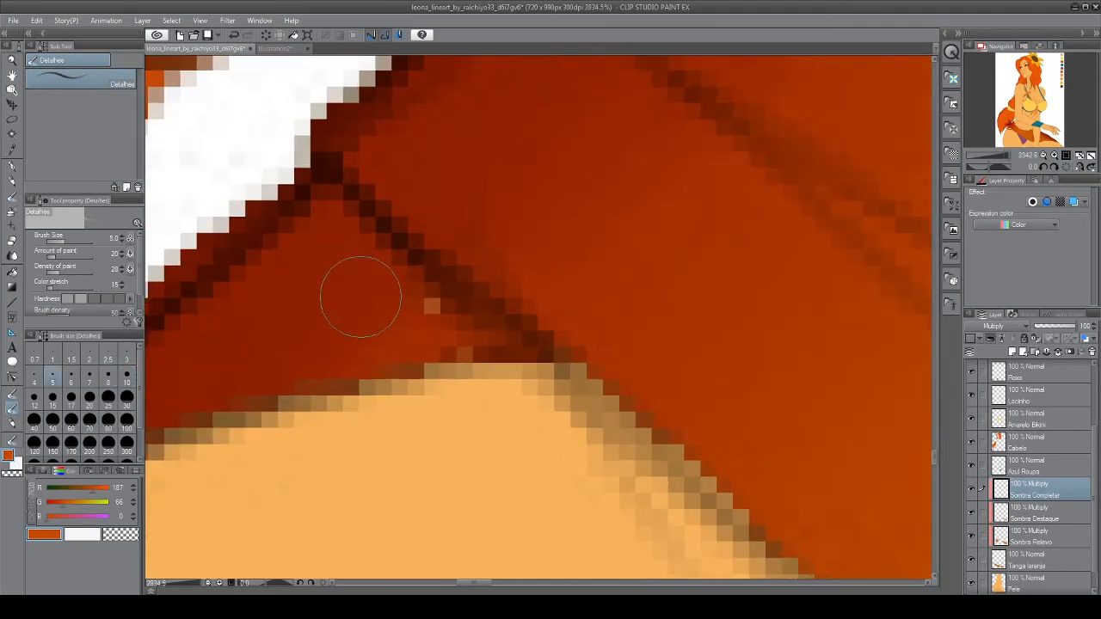
pyautogui.moveTo(396, 156)
pyautogui.mouseDown()
pyautogui.moveTo(401, 194)
pyautogui.moveTo(529, 298)
pyautogui.mouseUp()
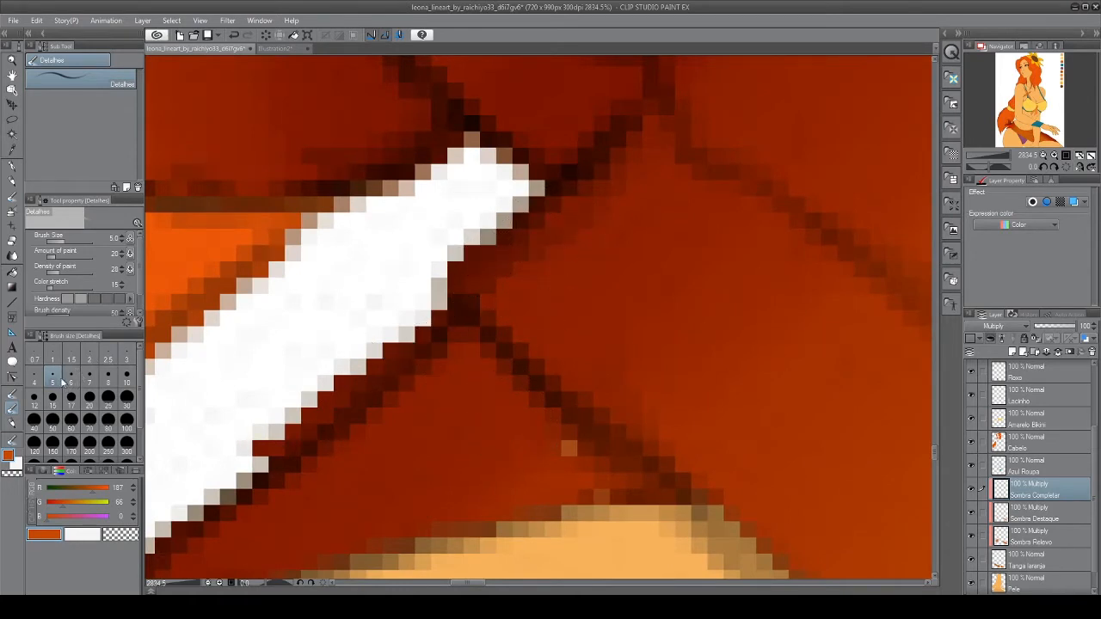
pyautogui.click(34, 379)
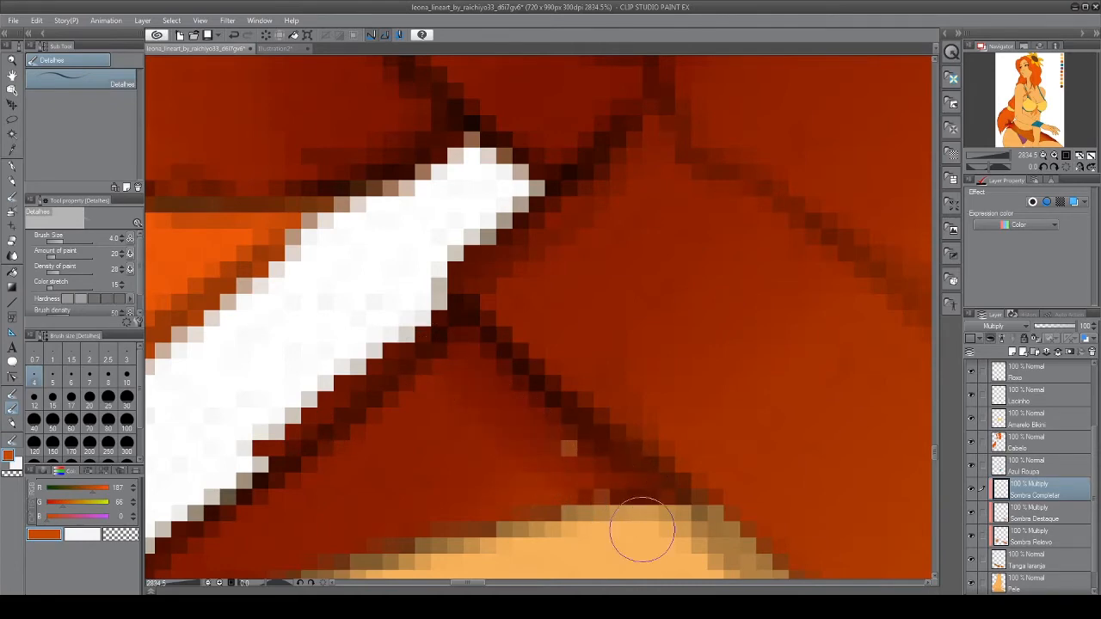
# Deepen the forked fold running from the knot across the hip, using the Detalhes brush at size 3
pyautogui.scroll(-8, 642, 530)
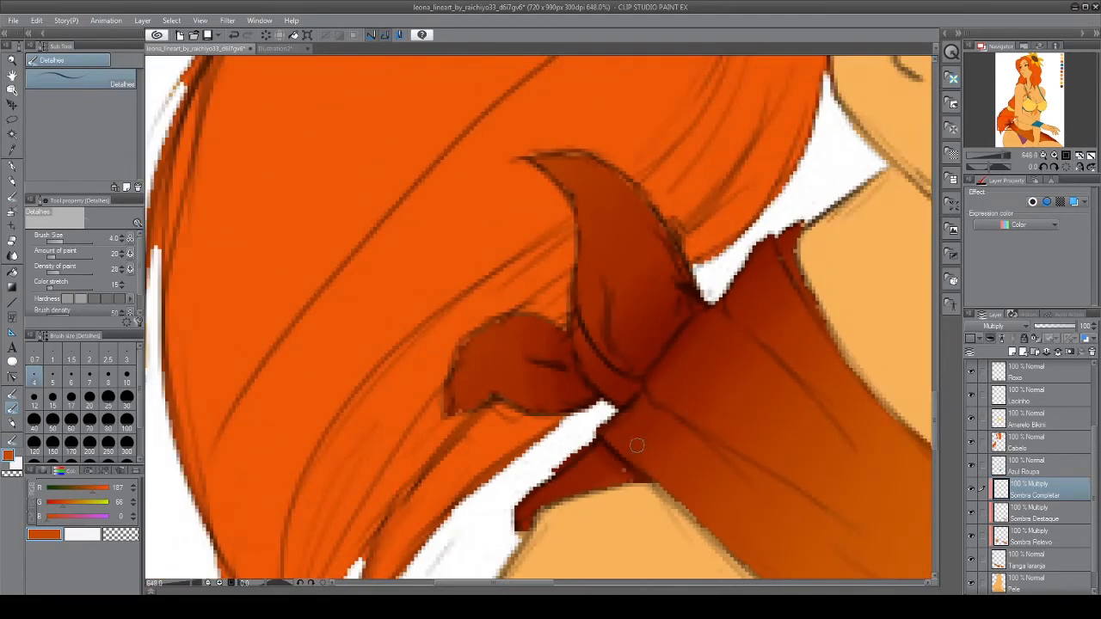
pyautogui.scroll(-1, 637, 445)
pyautogui.scroll(3, 625, 437)
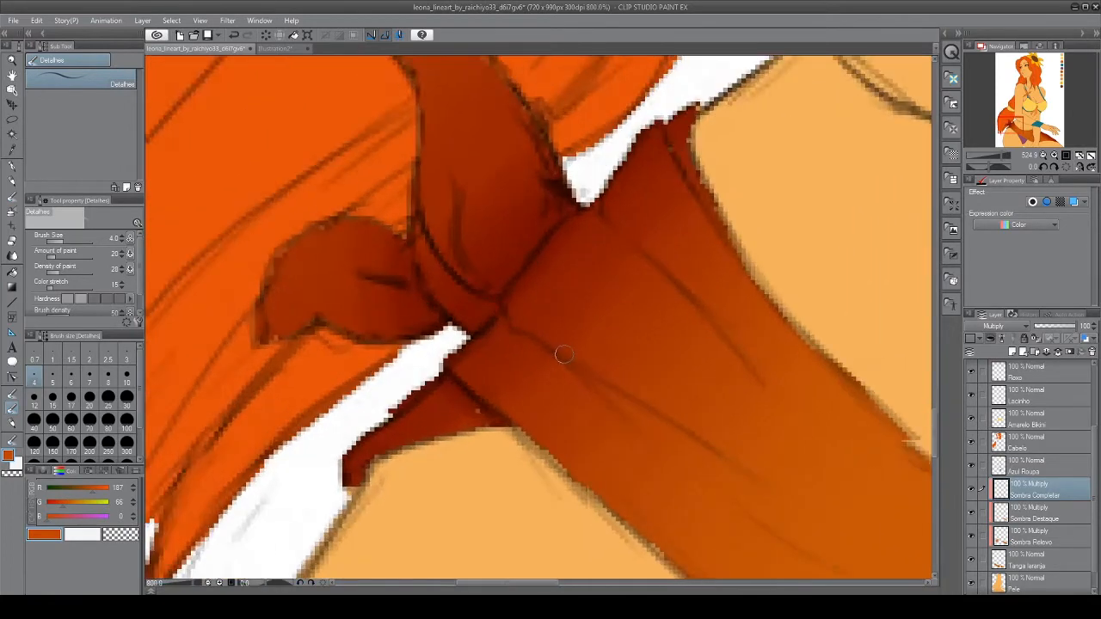
pyautogui.scroll(2, 563, 354)
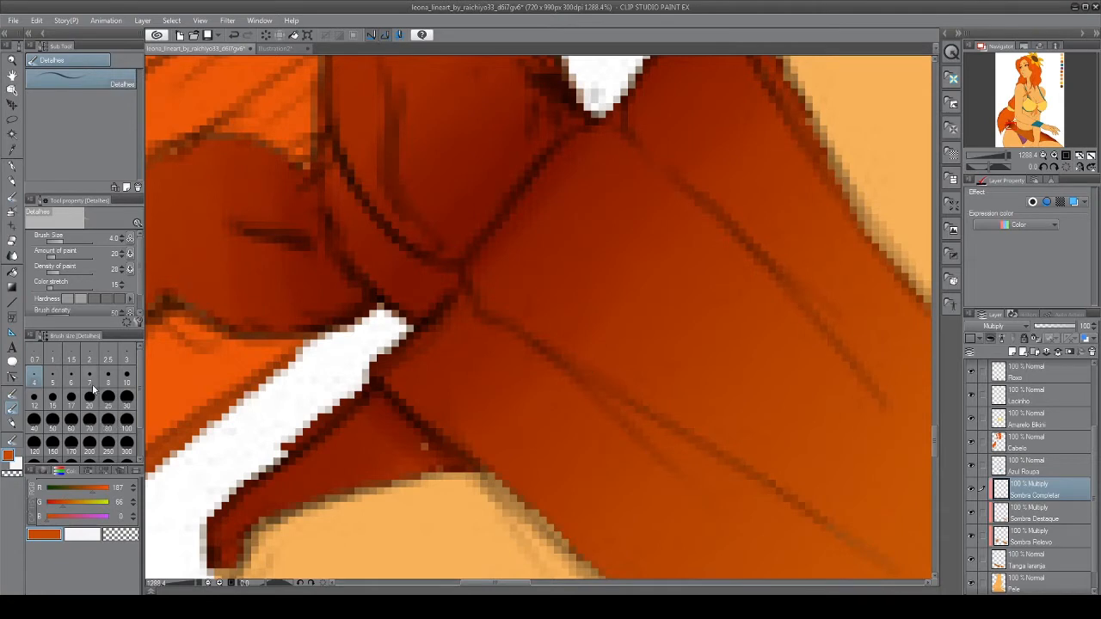
pyautogui.click(53, 380)
pyautogui.click(127, 359)
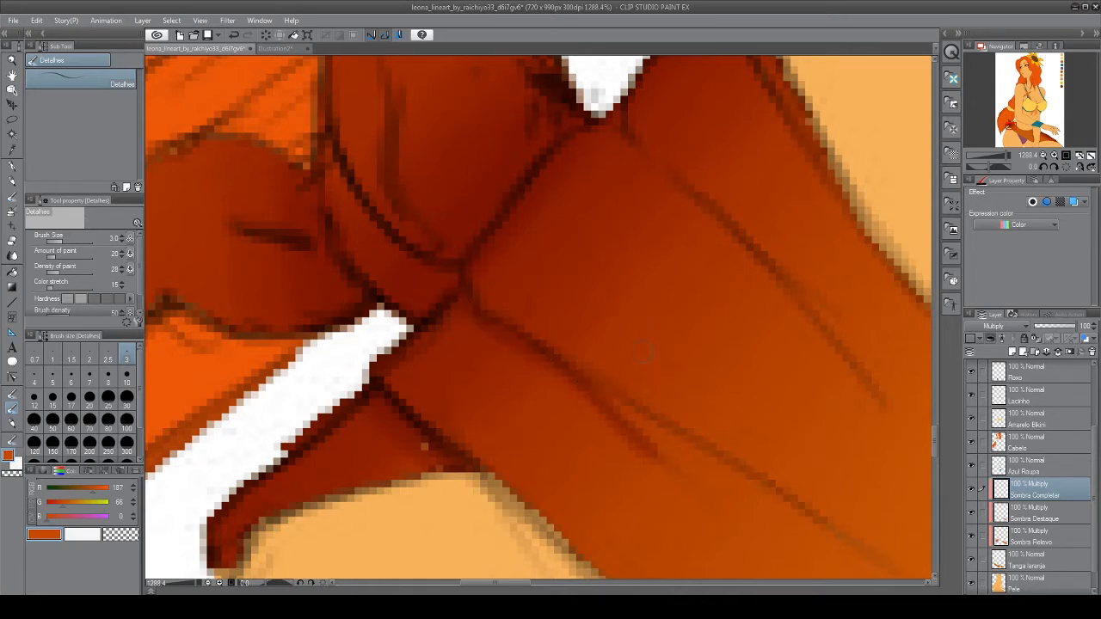
pyautogui.moveTo(647, 353); pyautogui.dragTo(481, 243)
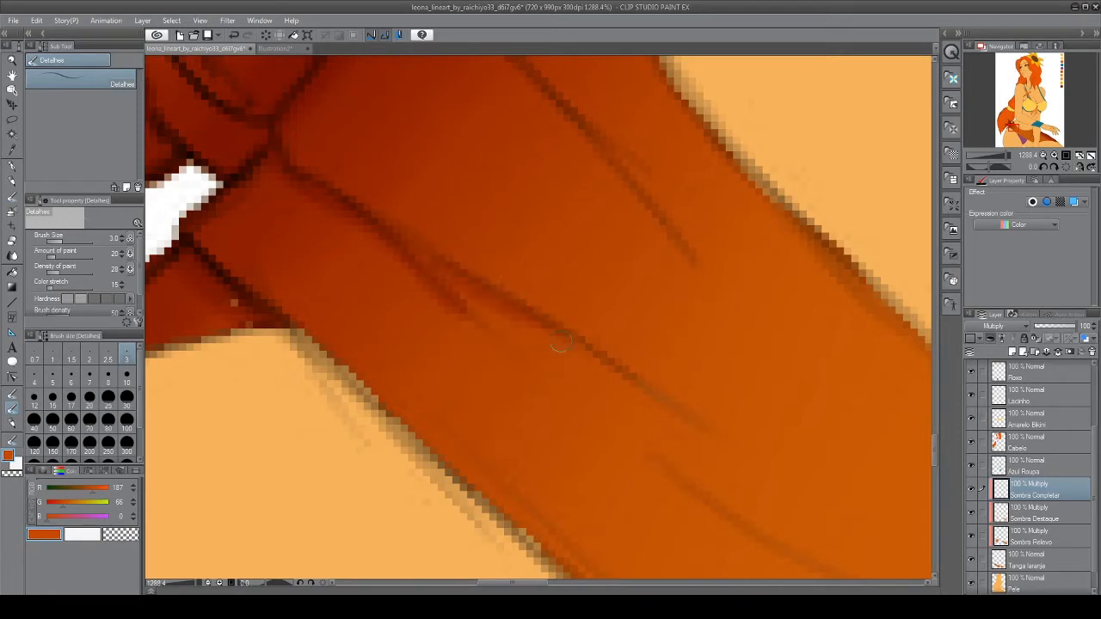
pyautogui.moveTo(561, 342); pyautogui.dragTo(602, 372)
pyautogui.moveTo(425, 268); pyautogui.dragTo(555, 333)
# Shade the upper fold that runs down from the knot and the neighbouring hip creases with size 3 strokes
pyautogui.moveTo(479, 172)
pyautogui.mouseDown()
pyautogui.moveTo(470, 356)
pyautogui.moveTo(455, 410)
pyautogui.mouseUp()
pyautogui.moveTo(427, 247); pyautogui.dragTo(668, 502)
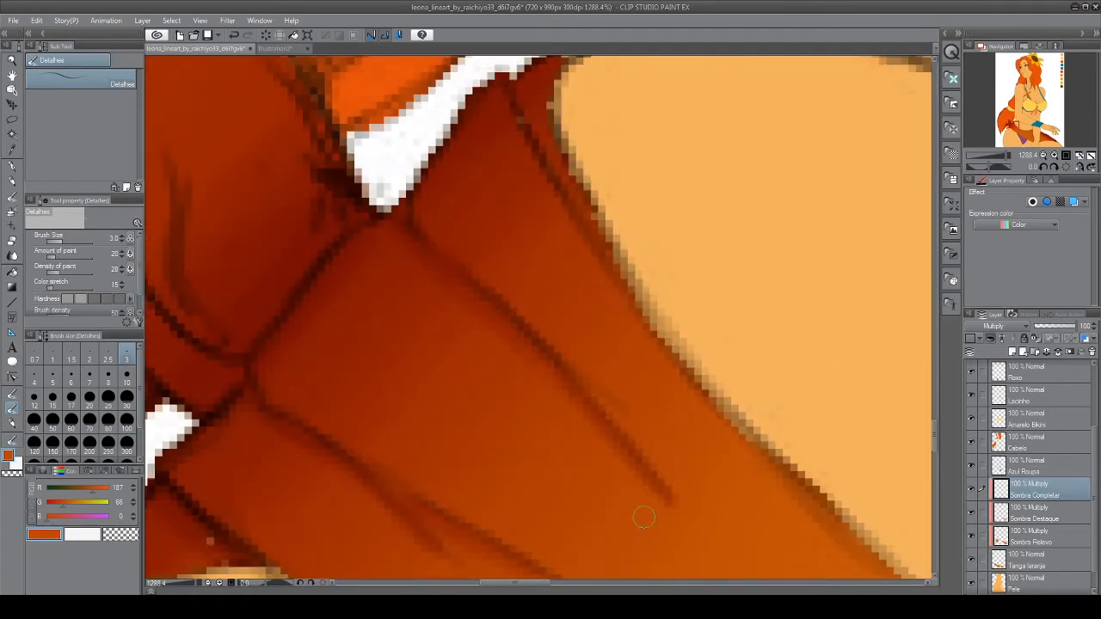
pyautogui.moveTo(576, 200); pyautogui.dragTo(557, 298)
pyautogui.moveTo(602, 551); pyautogui.dragTo(460, 312)
pyautogui.scroll(4, 460, 312)
pyautogui.moveTo(536, 368); pyautogui.dragTo(628, 423)
# Darken the diagonal folds of the front wrap and the short creases beside the supporting arm with size 3 strokes
pyautogui.scroll(-5, 628, 423)
pyautogui.moveTo(860, 355)
pyautogui.mouseDown()
pyautogui.moveTo(573, 419)
pyautogui.moveTo(685, 496)
pyautogui.mouseUp()
pyautogui.moveTo(554, 396); pyautogui.dragTo(640, 450)
pyautogui.scroll(-3, 639, 450)
pyautogui.moveTo(895, 525); pyautogui.dragTo(238, 146)
pyautogui.moveTo(325, 277)
pyautogui.mouseDown()
pyautogui.moveTo(621, 370)
pyautogui.moveTo(690, 378)
pyautogui.mouseUp()
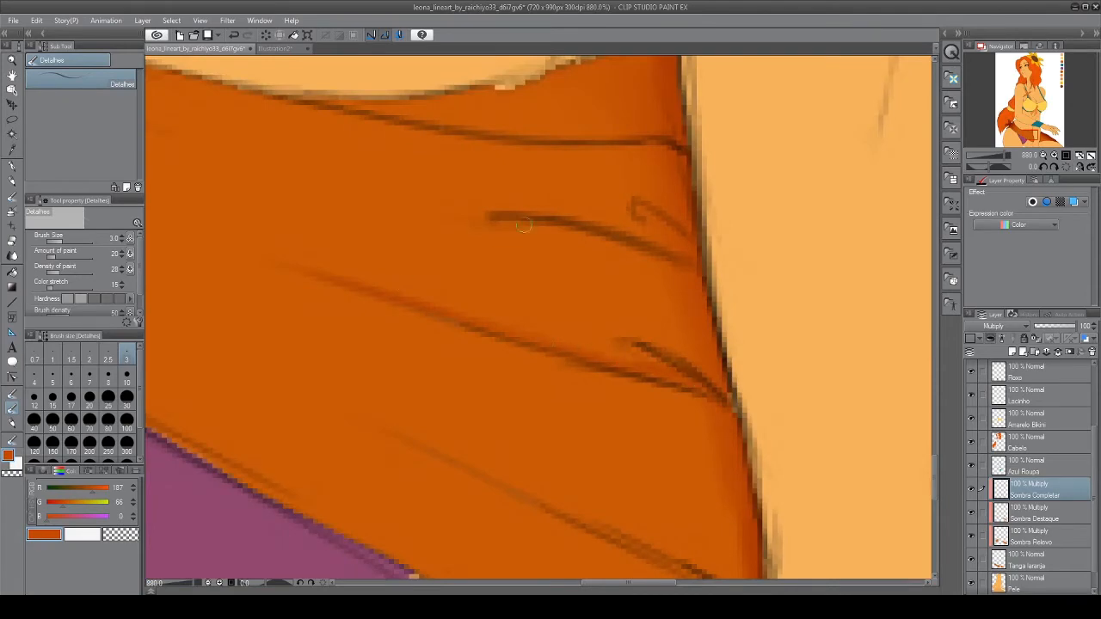
pyautogui.moveTo(525, 226); pyautogui.dragTo(685, 268)
pyautogui.moveTo(638, 208); pyautogui.dragTo(681, 237)
pyautogui.moveTo(413, 441)
pyautogui.mouseDown()
pyautogui.moveTo(412, 246)
pyautogui.moveTo(708, 396)
pyautogui.mouseUp()
pyautogui.moveTo(860, 379); pyautogui.dragTo(507, 411)
pyautogui.scroll(-8, 507, 411)
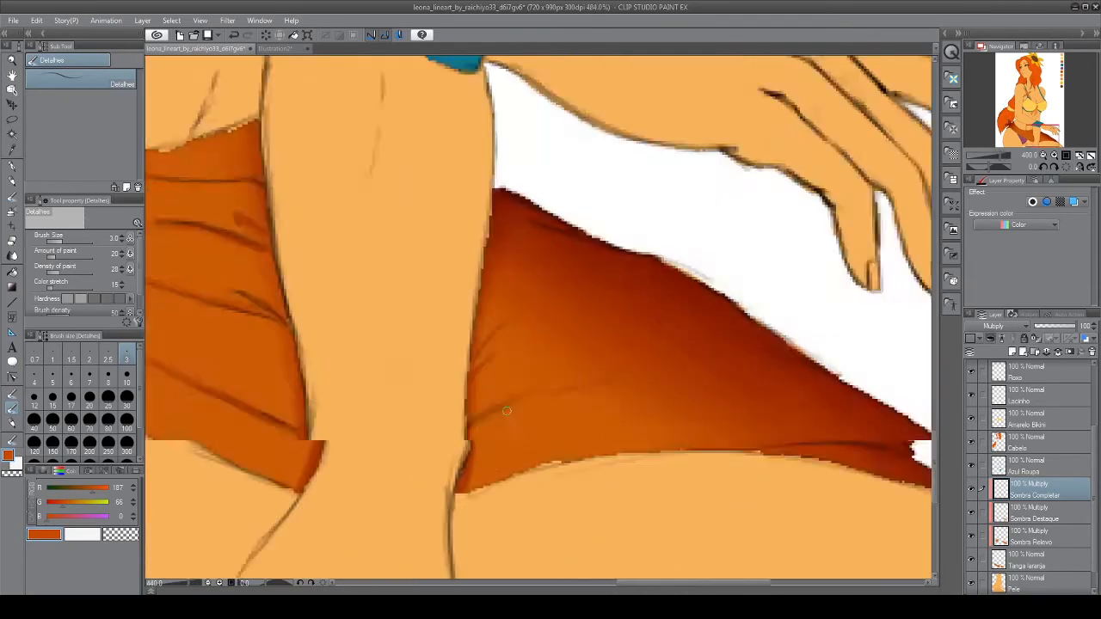
# Shade the creases on the wrap beyond the arm and its tapered end over the knee, raising the brush to size 5
pyautogui.scroll(7, 507, 411)
pyautogui.moveTo(442, 433); pyautogui.dragTo(698, 349)
pyautogui.moveTo(454, 342)
pyautogui.mouseDown()
pyautogui.moveTo(483, 313)
pyautogui.moveTo(499, 263)
pyautogui.mouseUp()
pyautogui.moveTo(895, 448); pyautogui.dragTo(420, 336)
pyautogui.scroll(3, 420, 336)
pyautogui.press(']')
pyautogui.press(']')
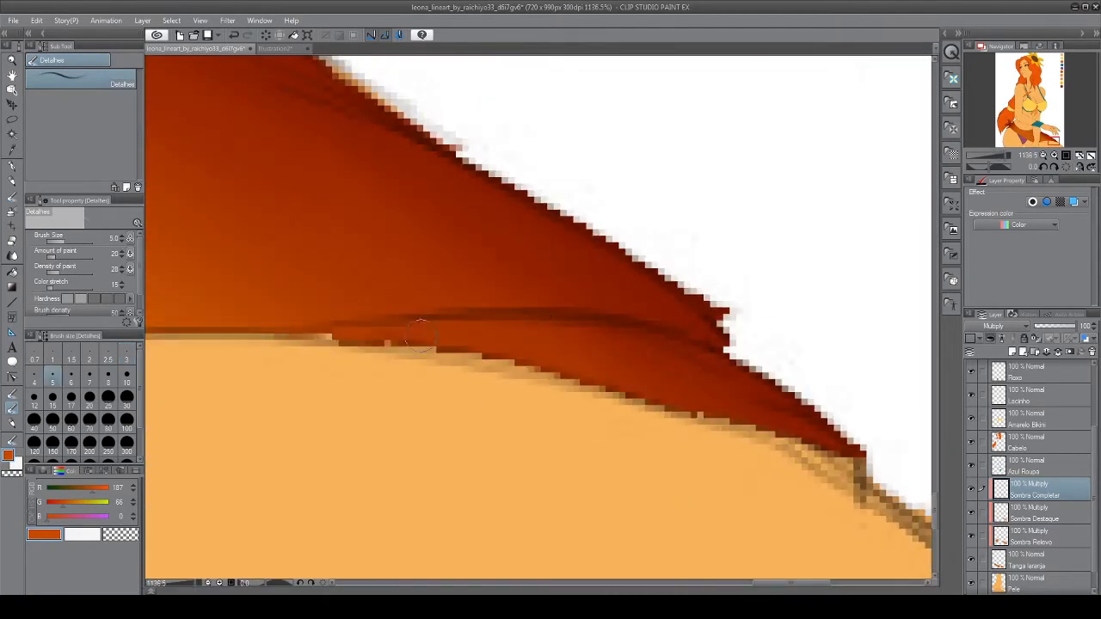
pyautogui.scroll(-10, 615, 535)
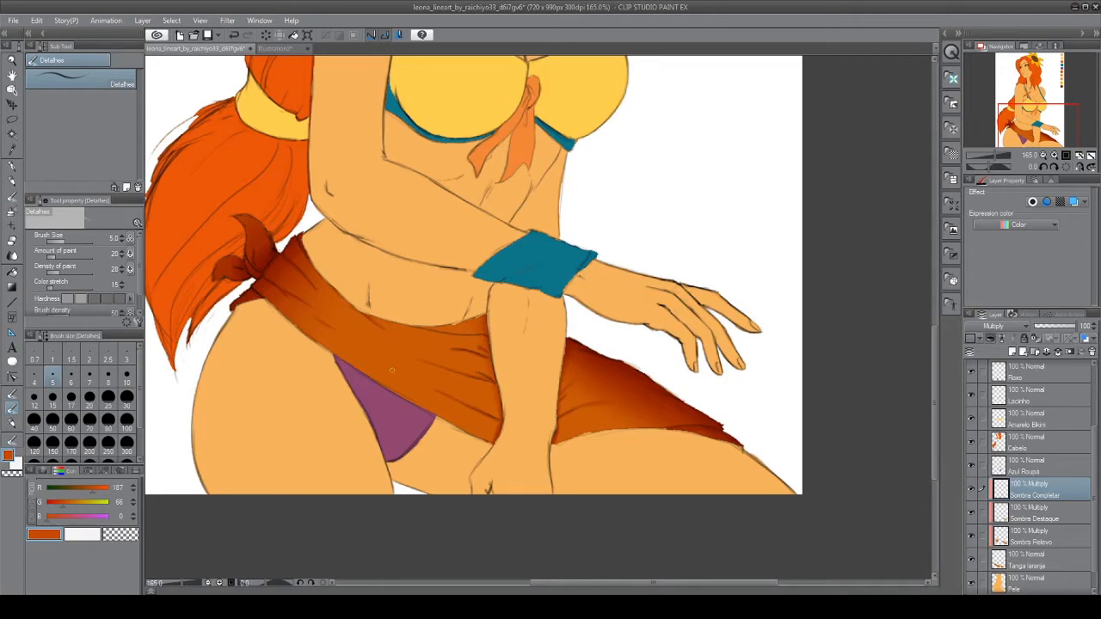
# Deepen the short fold inside the small lower flap of the knot with the Detalhes brush at size 2
pyautogui.scroll(10, 427, 360)
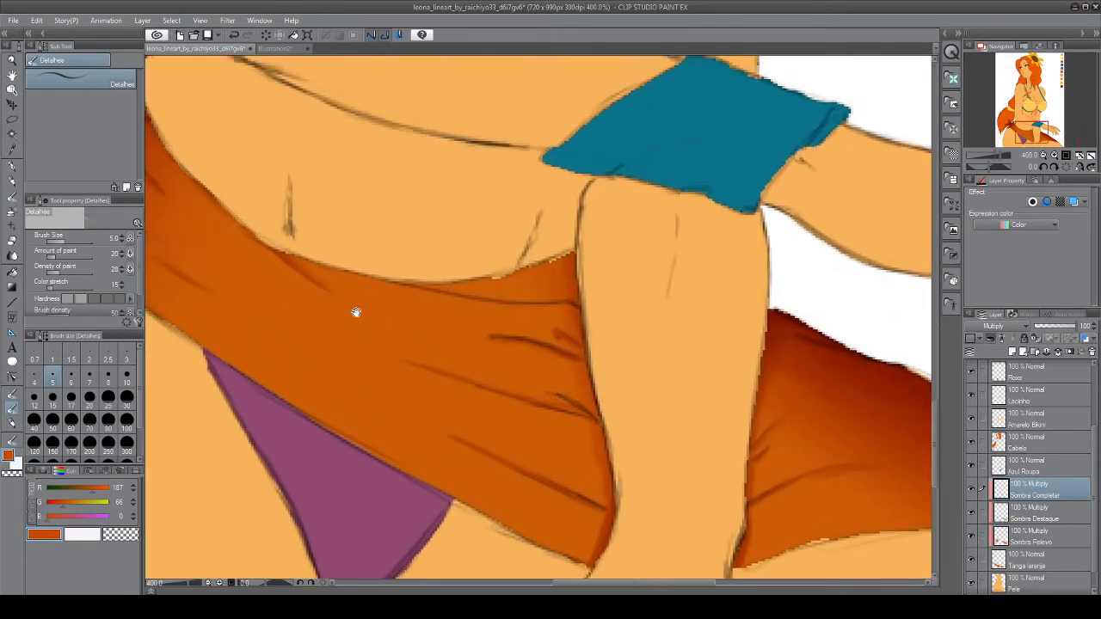
pyautogui.moveTo(356, 312); pyautogui.dragTo(579, 467)
pyautogui.scroll(10, 421, 421)
pyautogui.press('[')
pyautogui.press('[')
pyautogui.press('[')
pyautogui.press('[')
pyautogui.moveTo(383, 331); pyautogui.dragTo(481, 365)
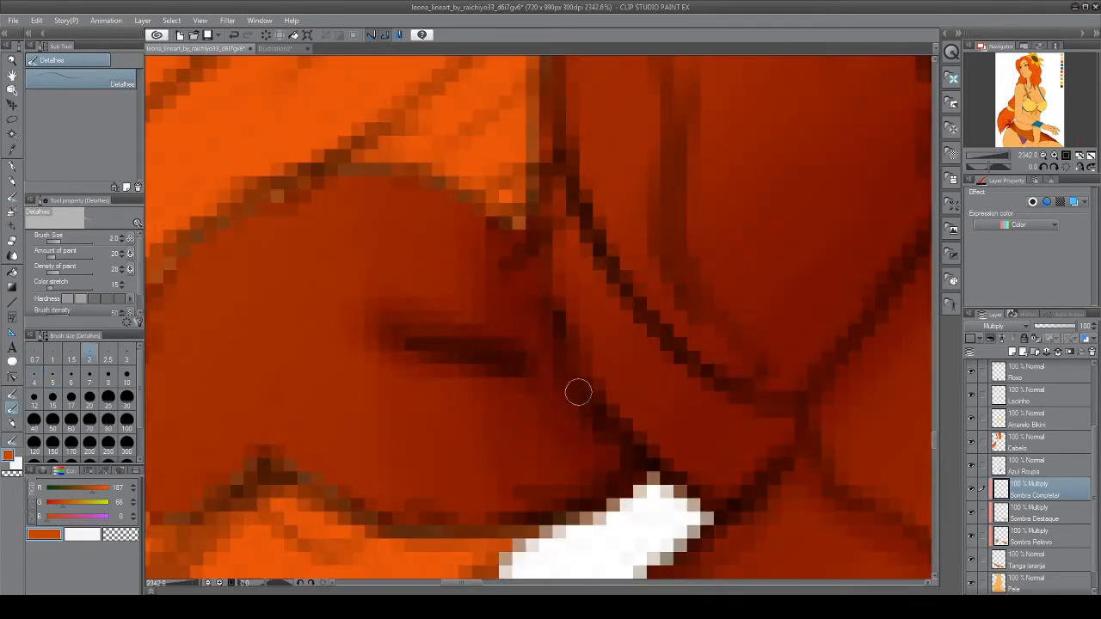
# Darken the crease between the small flap and the knot, raising the brush to size 3
pyautogui.moveTo(680, 172); pyautogui.dragTo(523, 380)
pyautogui.press(']')
pyautogui.press(']')
pyautogui.moveTo(534, 378)
pyautogui.mouseDown()
pyautogui.moveTo(524, 297)
pyautogui.moveTo(505, 373)
pyautogui.mouseUp()
pyautogui.moveTo(534, 516); pyautogui.dragTo(598, 284)
pyautogui.moveTo(527, 236); pyautogui.dragTo(312, 323)
# Reinforce the shadows along the knot's edge beside the white gap using brush sizes 2 and 3
pyautogui.click(89, 355)
pyautogui.moveTo(731, 64); pyautogui.dragTo(509, 336)
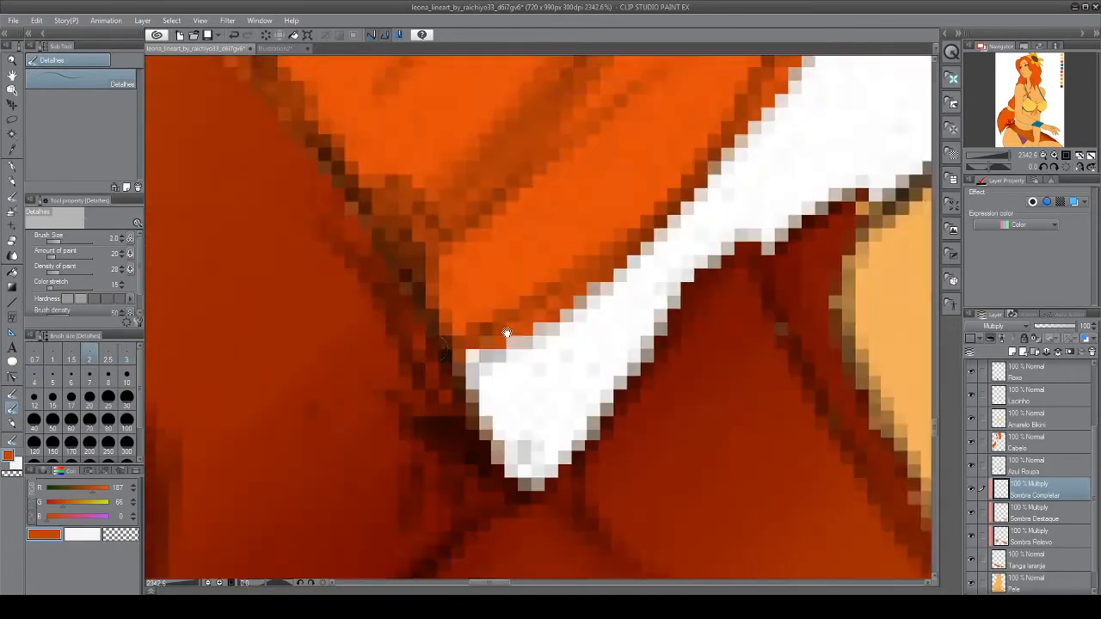
pyautogui.moveTo(430, 215); pyautogui.dragTo(796, 502)
pyautogui.click(127, 355)
pyautogui.moveTo(391, 244); pyautogui.dragTo(600, 343)
pyautogui.moveTo(439, 526); pyautogui.dragTo(543, 394)
pyautogui.scroll(-15, 503, 406)
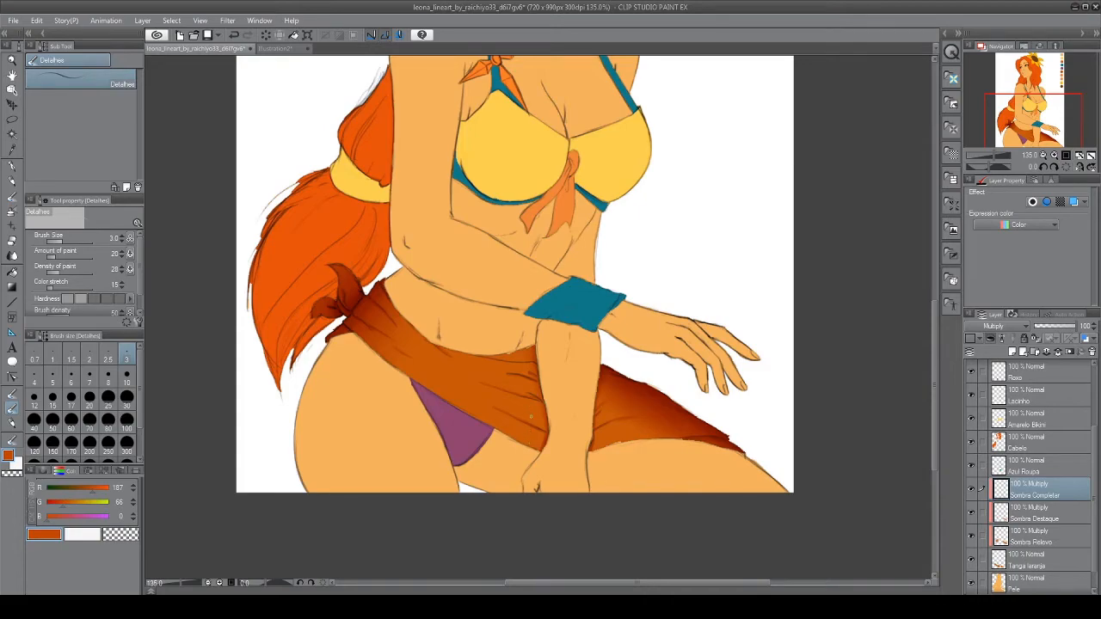
# Add a clipped Multiply layer named Sombra Relevo above the Pele skin layer and choose a light orange shadow colour
pyautogui.scroll(2, 532, 422)
pyautogui.click(1032, 537)
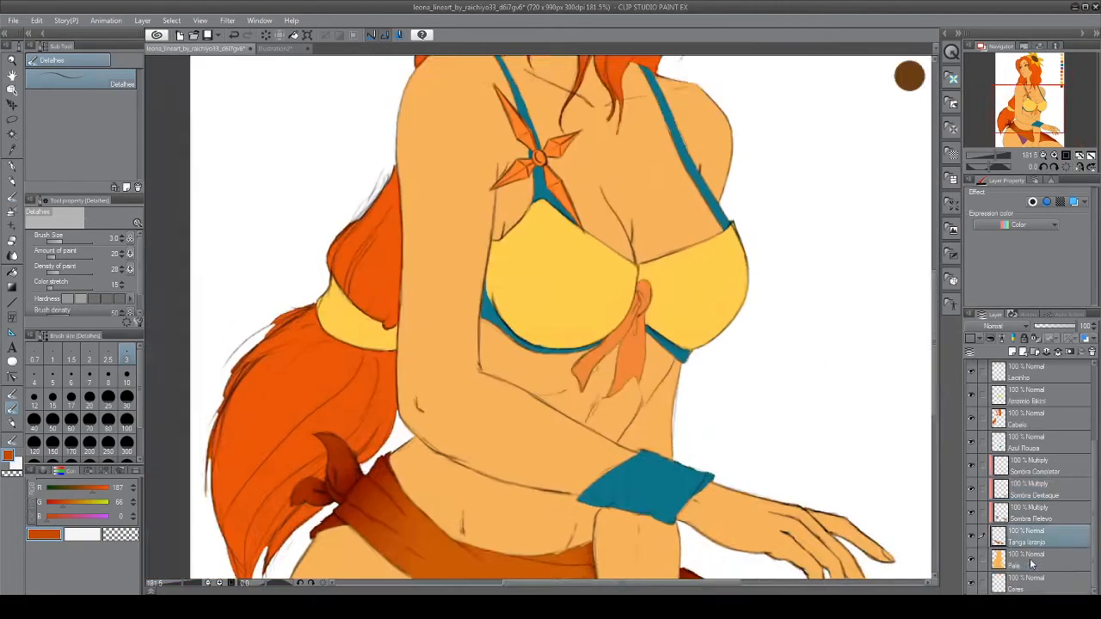
pyautogui.click(1033, 564)
pyautogui.moveTo(596, 345); pyautogui.dragTo(536, 388)
pyautogui.moveTo(562, 551); pyautogui.dragTo(664, 389)
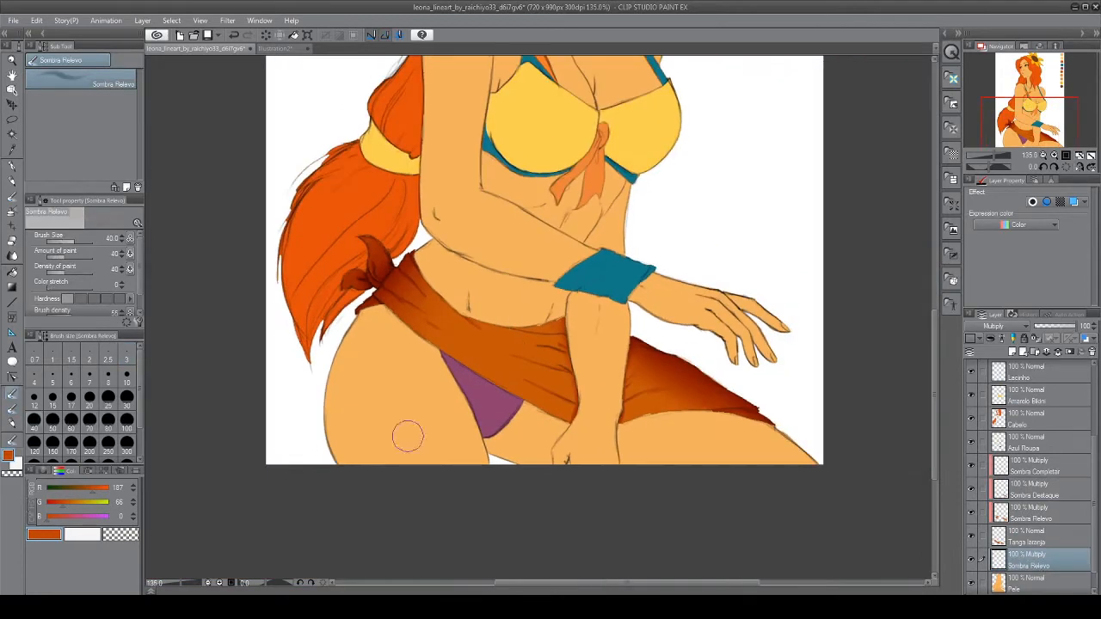
pyautogui.click(39, 471)
pyautogui.click(107, 471)
pyautogui.click(991, 338)
# Try shading the outer edges of the hip and thigh with the Sombra Relevo brush at size 50
pyautogui.moveTo(369, 312)
pyautogui.mouseDown()
pyautogui.moveTo(342, 484)
pyautogui.moveTo(324, 419)
pyautogui.mouseUp()
pyautogui.hotkey('ctrl', 'z')
pyautogui.press(']')
pyautogui.scroll(10, 1029, 482)
# Select the thigh skin with the Lasso on the Lineart layer, following the outline of the supporting hand
pyautogui.click(1030, 372)
pyautogui.scroll(5, 602, 433)
pyautogui.press('m')
pyautogui.moveTo(643, 490); pyautogui.dragTo(553, 418)
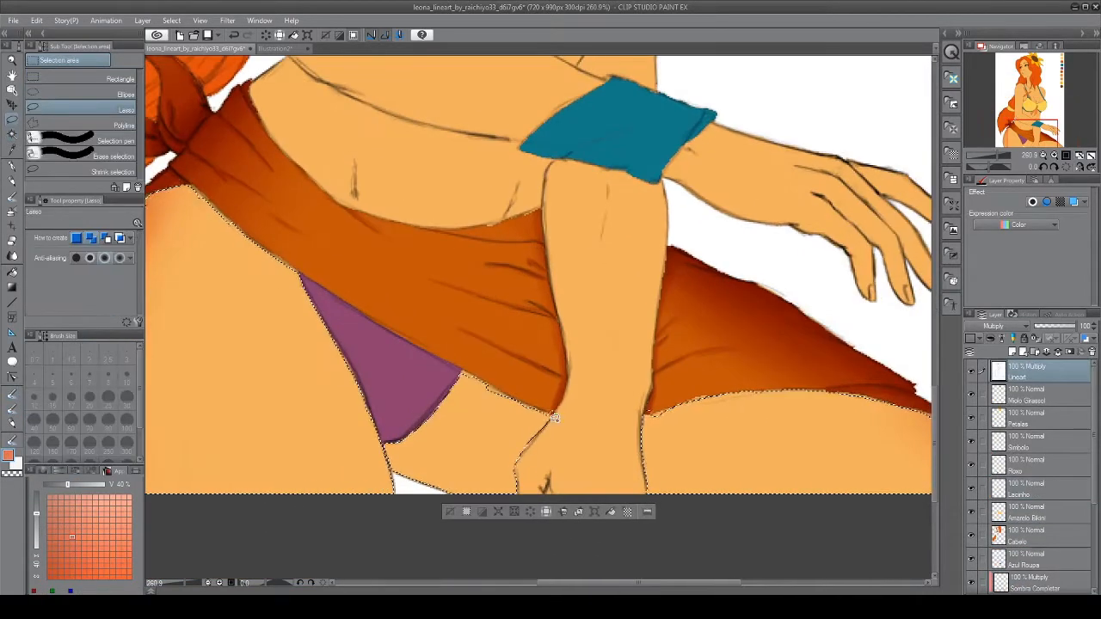
# Extend the Lasso selection over the wrap's lower part and outside both thighs, keeping the supporting hand excluded
pyautogui.moveTo(661, 408); pyautogui.dragTo(159, 490)
pyautogui.moveTo(754, 404); pyautogui.dragTo(473, 344)
pyautogui.moveTo(473, 348); pyautogui.dragTo(866, 311)
pyautogui.moveTo(509, 267)
pyautogui.mouseDown()
pyautogui.moveTo(703, 324)
pyautogui.moveTo(659, 347)
pyautogui.moveTo(717, 347)
pyautogui.mouseUp()
pyautogui.moveTo(634, 379); pyautogui.dragTo(484, 290)
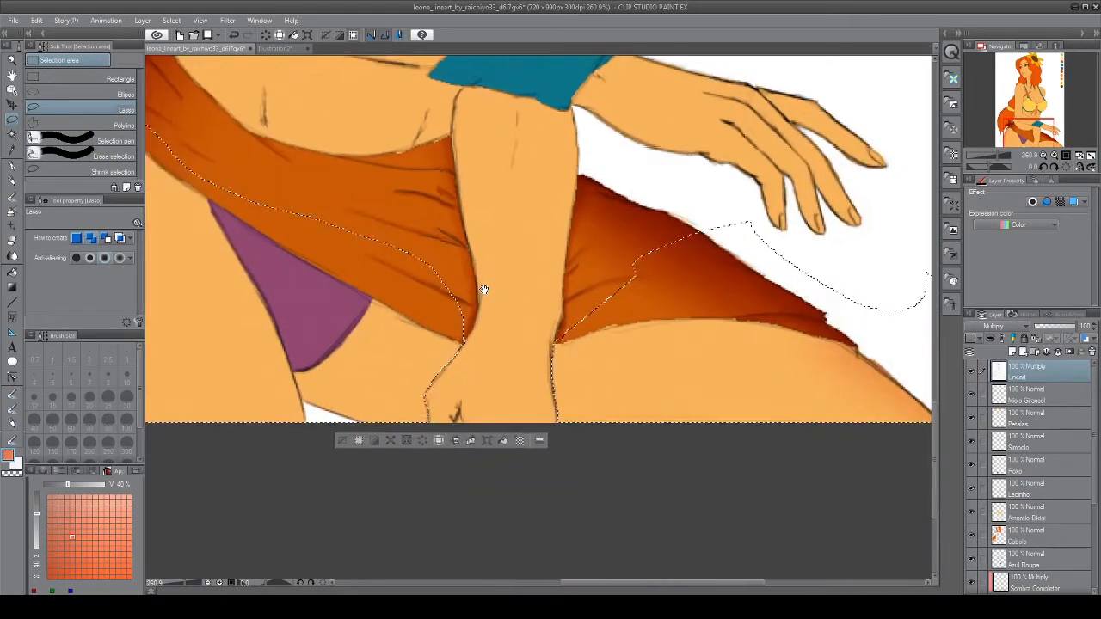
pyautogui.moveTo(484, 358); pyautogui.dragTo(499, 347)
pyautogui.moveTo(449, 384); pyautogui.dragTo(631, 435)
pyautogui.moveTo(429, 316); pyautogui.dragTo(539, 352)
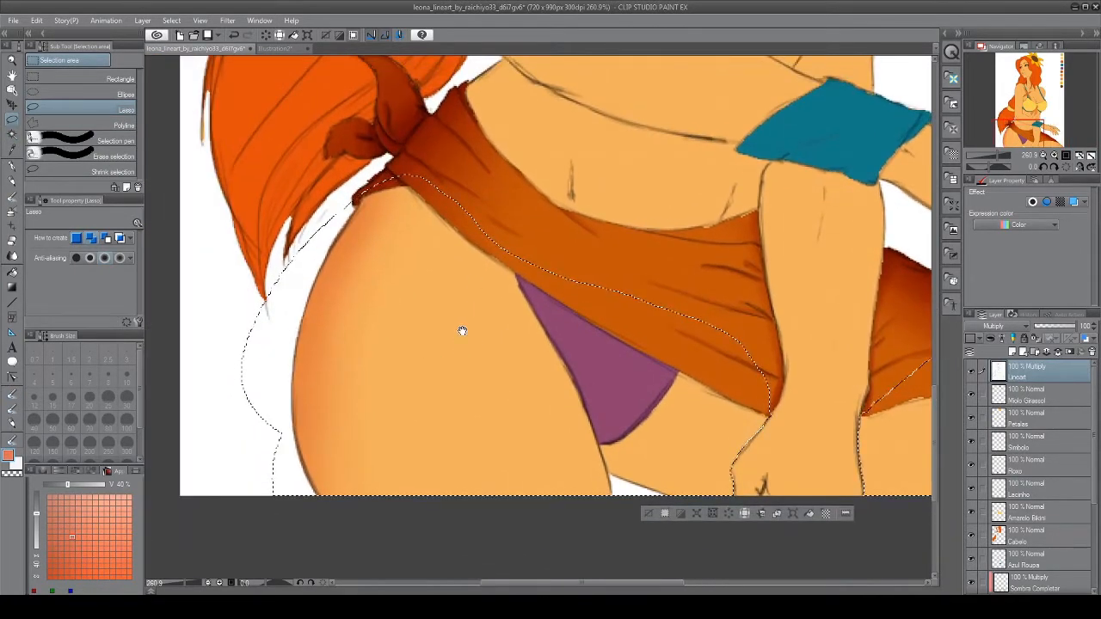
pyautogui.moveTo(462, 332); pyautogui.dragTo(363, 297)
pyautogui.moveTo(700, 336); pyautogui.dragTo(684, 291)
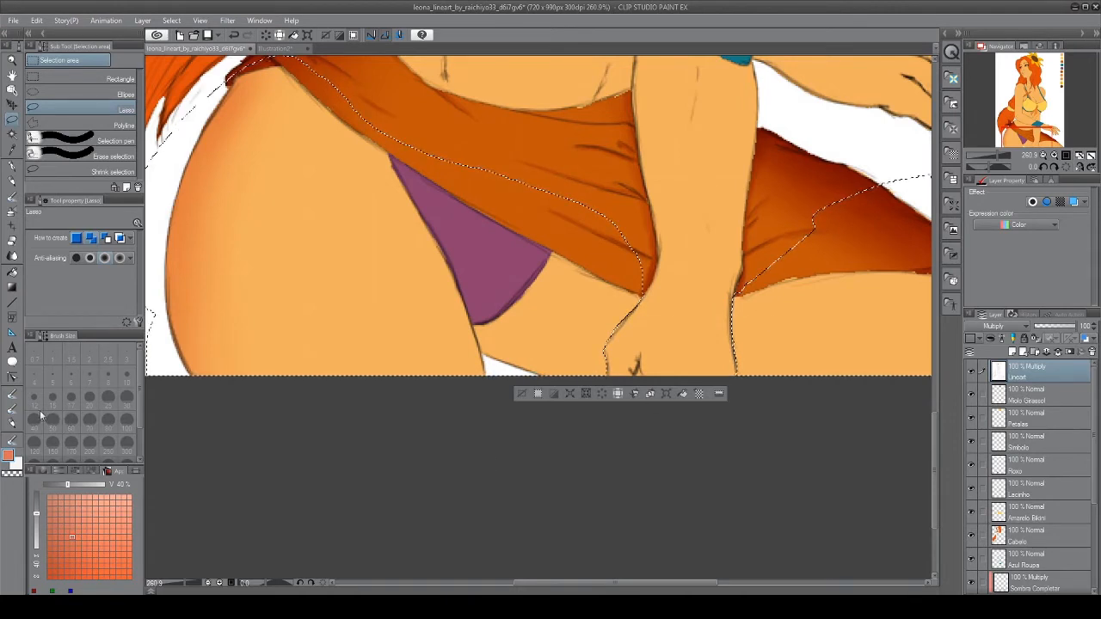
# Try shading the inner thighs on the skin's Sombra Relevo layer with the Sombra Relevo brush at size 20
pyautogui.click(12, 395)
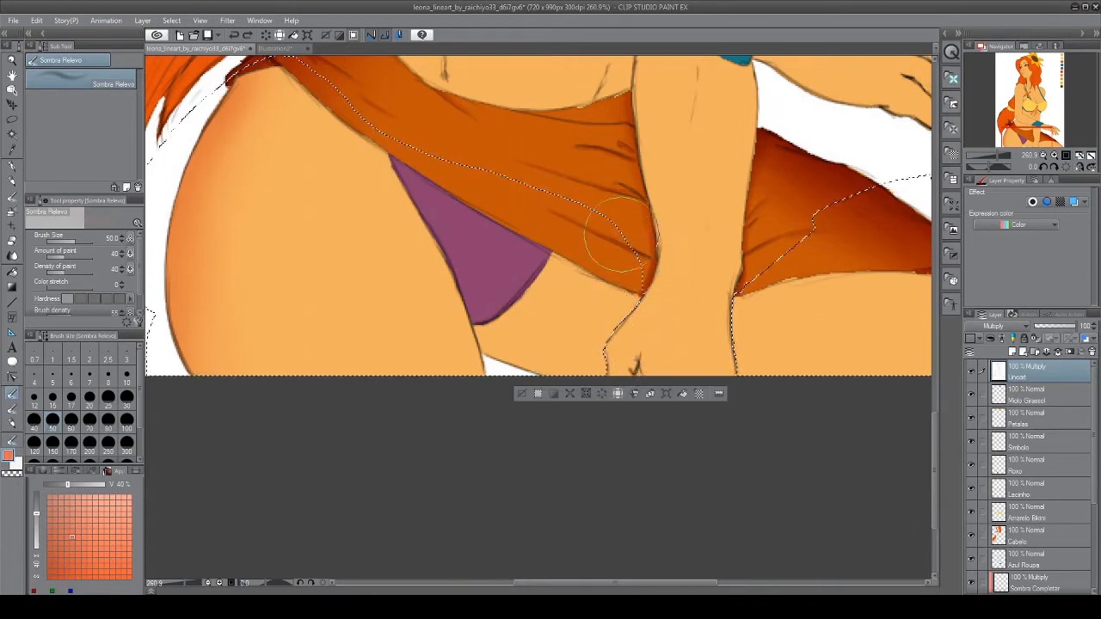
pyautogui.moveTo(618, 234)
pyautogui.mouseDown()
pyautogui.moveTo(523, 165)
pyautogui.moveTo(597, 393)
pyautogui.moveTo(583, 219)
pyautogui.moveTo(465, 397)
pyautogui.moveTo(469, 383)
pyautogui.mouseUp()
pyautogui.scroll(-15, 607, 416)
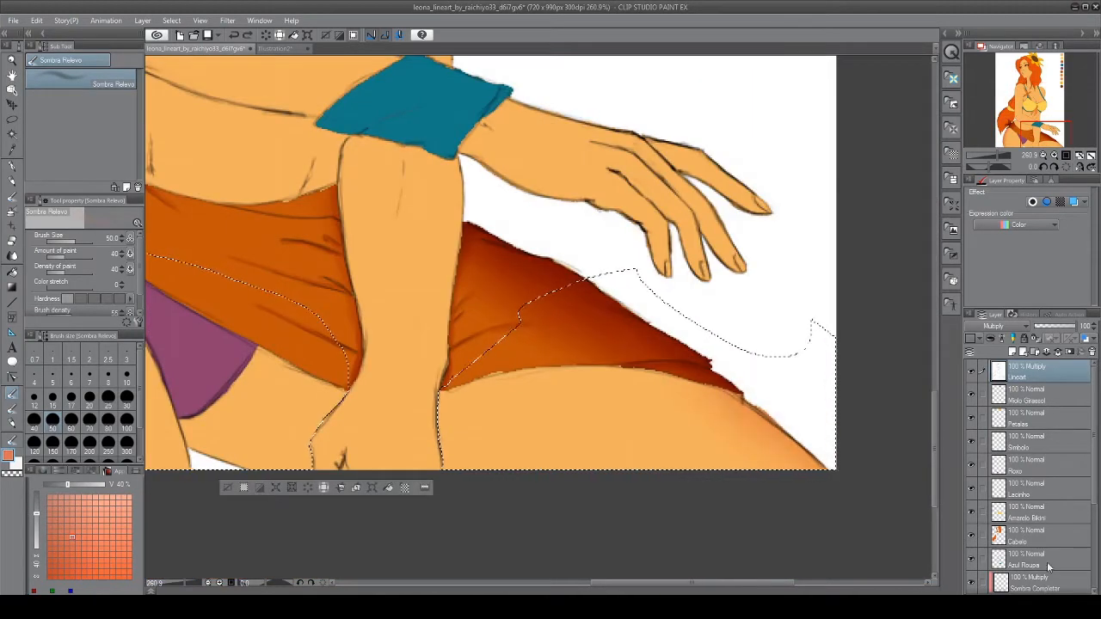
pyautogui.scroll(-3, 1048, 567)
pyautogui.click(1033, 535)
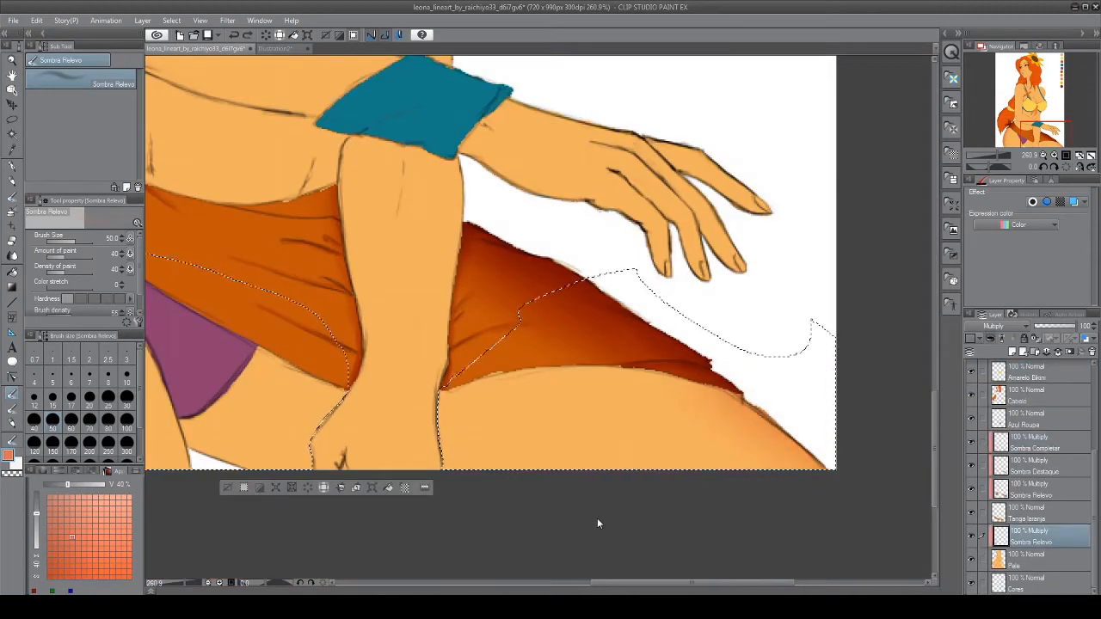
pyautogui.hscroll(-5, 597, 518)
pyautogui.press('[')
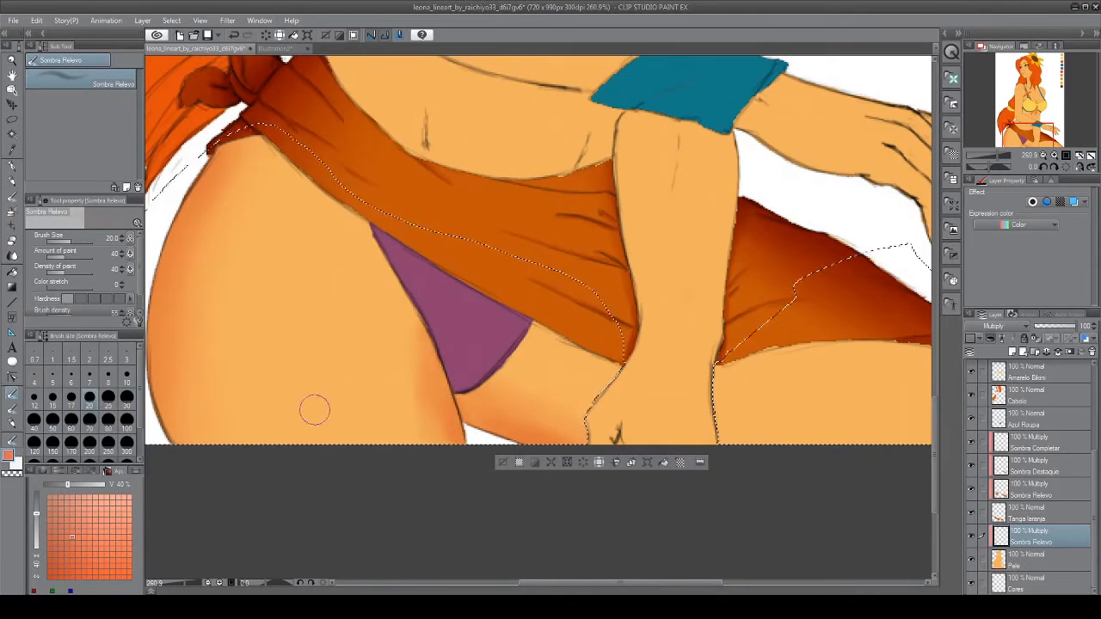
# Erase part of the far thigh's shadow and repaint it below the wrap with a larger brush
pyautogui.press('e')
pyautogui.moveTo(465, 409)
pyautogui.mouseDown()
pyautogui.moveTo(536, 405)
pyautogui.moveTo(479, 413)
pyautogui.moveTo(551, 434)
pyautogui.mouseUp()
pyautogui.press('b')
pyautogui.press(']')
pyautogui.moveTo(608, 324)
pyautogui.mouseDown()
pyautogui.moveTo(755, 324)
pyautogui.moveTo(720, 369)
pyautogui.mouseUp()
# Pick a muted orange (H 20, S 61, V 87) and clear the thigh shading from the Sombra Relevo layer
pyautogui.click(43, 472)
pyautogui.click(87, 509)
pyautogui.press('Delete')
# Shade the near thigh's contours with the Sombra Relevo brush at size 30
pyautogui.press(']')
pyautogui.moveTo(313, 225); pyautogui.dragTo(284, 478)
pyautogui.moveTo(927, 484); pyautogui.dragTo(319, 443)
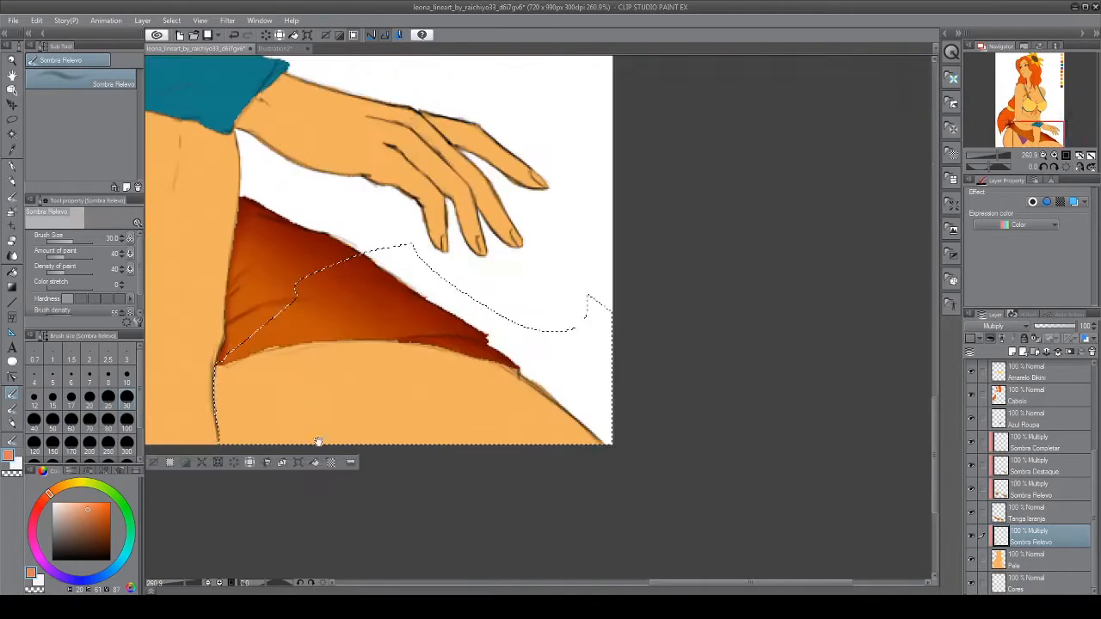
pyautogui.moveTo(609, 437)
pyautogui.mouseDown()
pyautogui.moveTo(467, 366)
pyautogui.moveTo(903, 334)
pyautogui.mouseUp()
# Remove the near thigh's inner side from the selection with the Lasso, and undo the stray last action
pyautogui.press('m')
pyautogui.scroll(6, 403, 357)
pyautogui.moveTo(332, 221)
pyautogui.mouseDown()
pyautogui.moveTo(410, 411)
pyautogui.moveTo(583, 459)
pyautogui.moveTo(455, 505)
pyautogui.mouseUp()
pyautogui.press('b')
pyautogui.scroll(1, 455, 504)
pyautogui.hotkey('ctrl', 'z')
# Shade the far thigh's lower edge beneath the purple garment, starting at brush size 15 and enlarging the brush
pyautogui.click(109, 397)
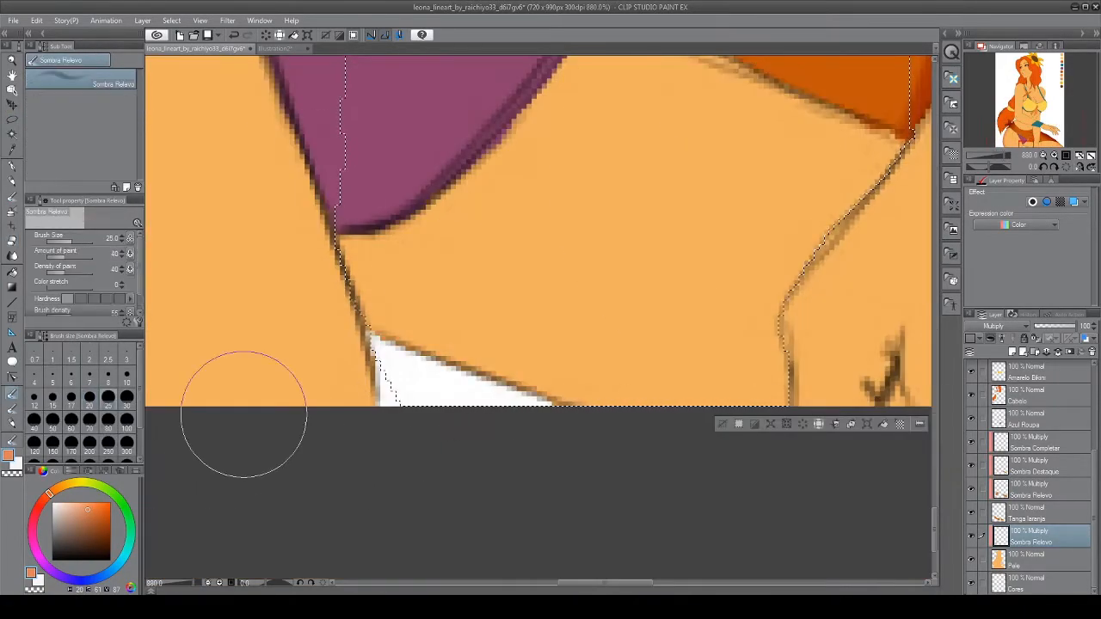
pyautogui.click(52, 398)
pyautogui.moveTo(342, 275); pyautogui.dragTo(590, 401)
pyautogui.scroll(-5, 402, 421)
pyautogui.moveTo(560, 319); pyautogui.dragTo(856, 406)
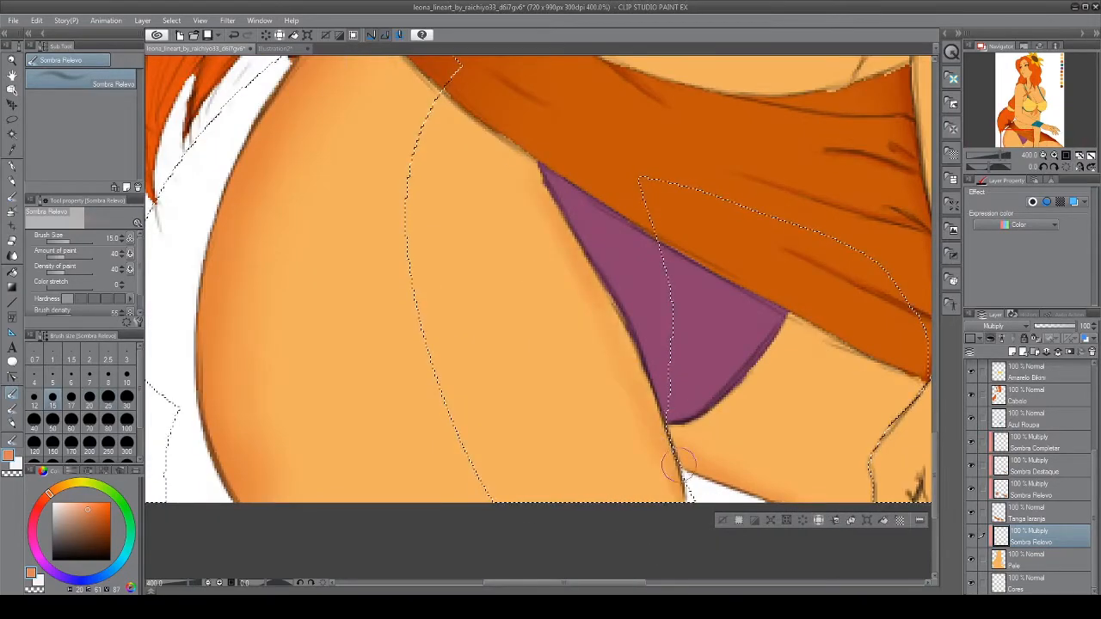
pyautogui.moveTo(925, 492)
pyautogui.mouseDown()
pyautogui.moveTo(701, 419)
pyautogui.moveTo(626, 525)
pyautogui.mouseUp()
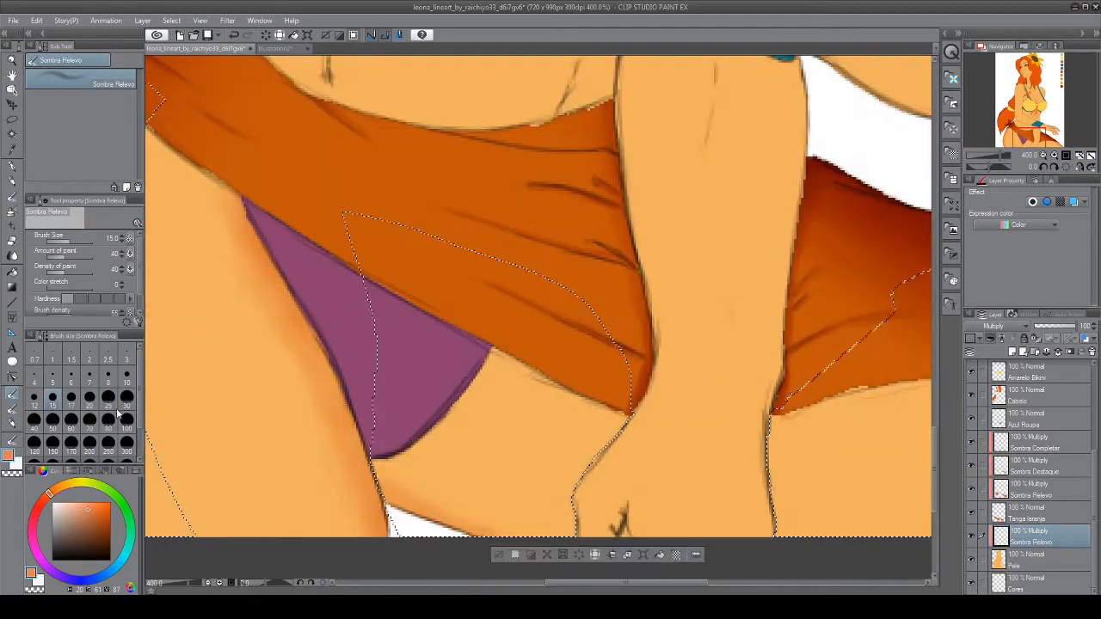
pyautogui.press(']')
pyautogui.moveTo(396, 490); pyautogui.dragTo(540, 528)
# Add a clipped Multiply layer named Sombra Destaque above the skin's Sombra Relevo layer
pyautogui.click(1013, 352)
pyautogui.doubleClick(1042, 546)
pyautogui.write('Sombra Destaque')
pyautogui.press('Return')
pyautogui.scroll(-2, 636, 402)
# Paint an accent shadow along the outer edge of the hip with the Detalhes brush
pyautogui.click(12, 411)
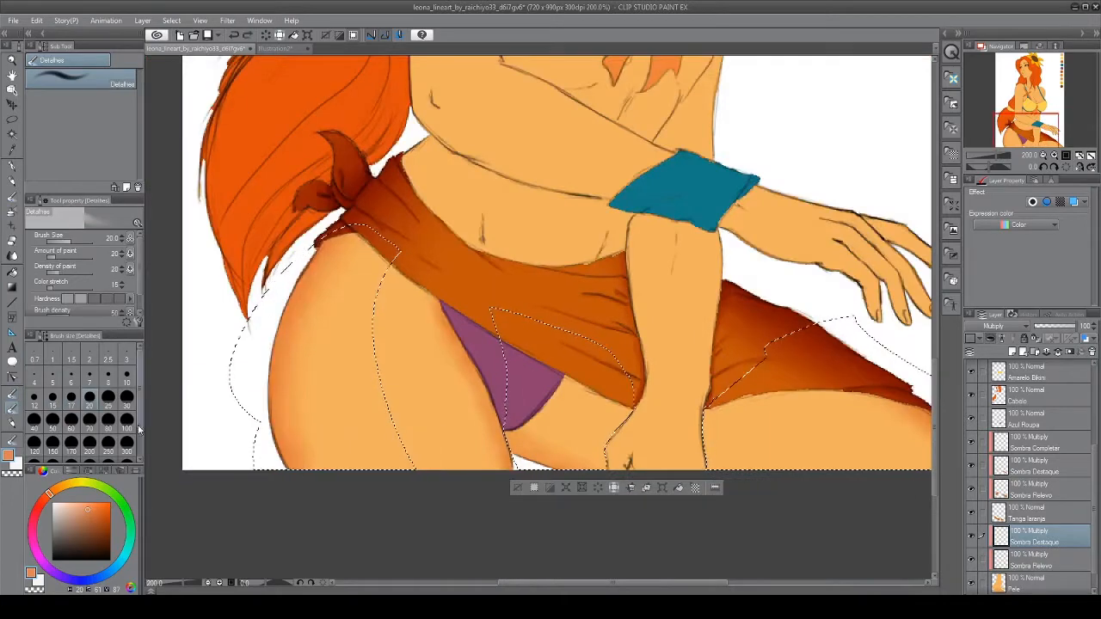
pyautogui.scroll(4, 336, 508)
pyautogui.scroll(2, 511, 250)
pyautogui.moveTo(510, 364); pyautogui.dragTo(506, 516)
pyautogui.moveTo(561, 387); pyautogui.dragTo(507, 291)
# Soften the accent shadow along the outer hip with the Blend tool at size 30
pyautogui.click(12, 256)
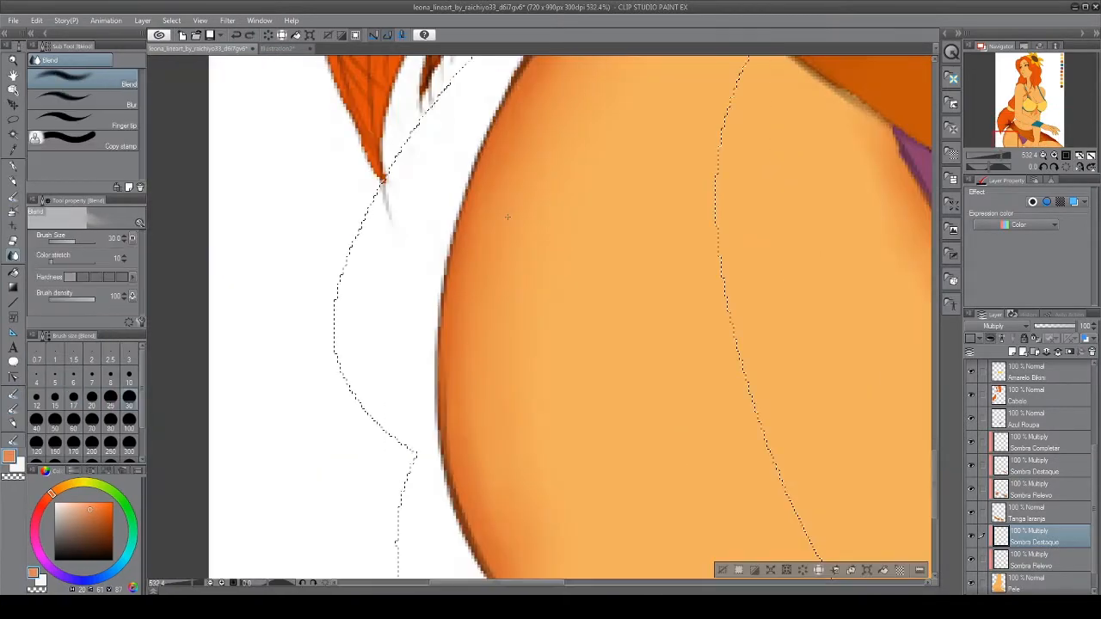
pyautogui.moveTo(510, 232)
pyautogui.mouseDown()
pyautogui.moveTo(459, 347)
pyautogui.moveTo(494, 358)
pyautogui.moveTo(491, 374)
pyautogui.moveTo(482, 350)
pyautogui.moveTo(494, 332)
pyautogui.moveTo(498, 354)
pyautogui.moveTo(474, 350)
pyautogui.mouseUp()
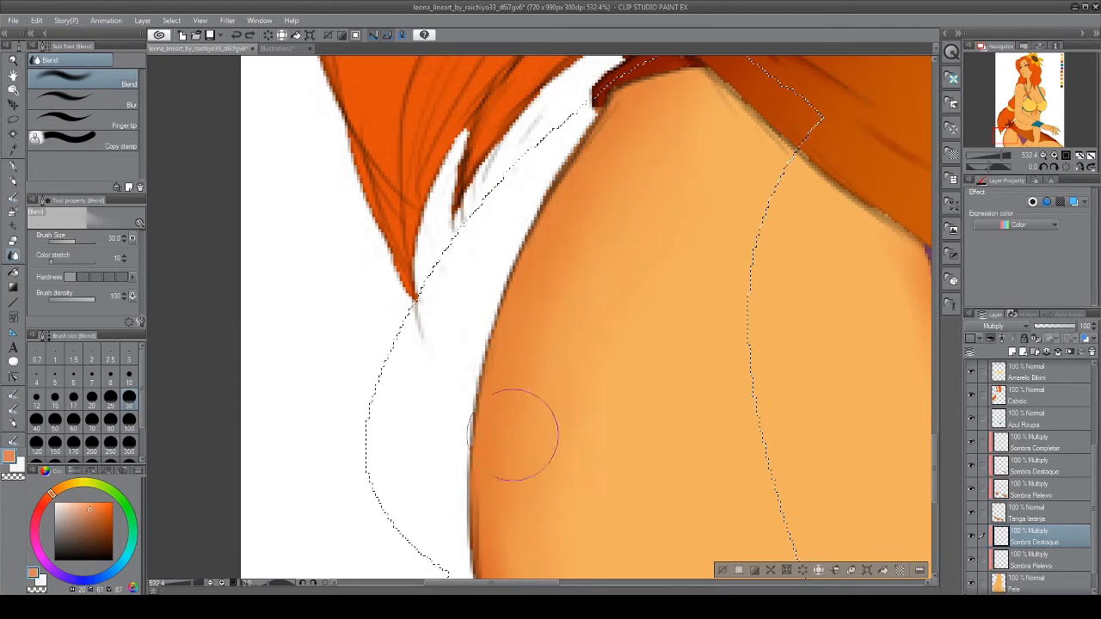
pyautogui.moveTo(525, 449); pyautogui.dragTo(540, 164)
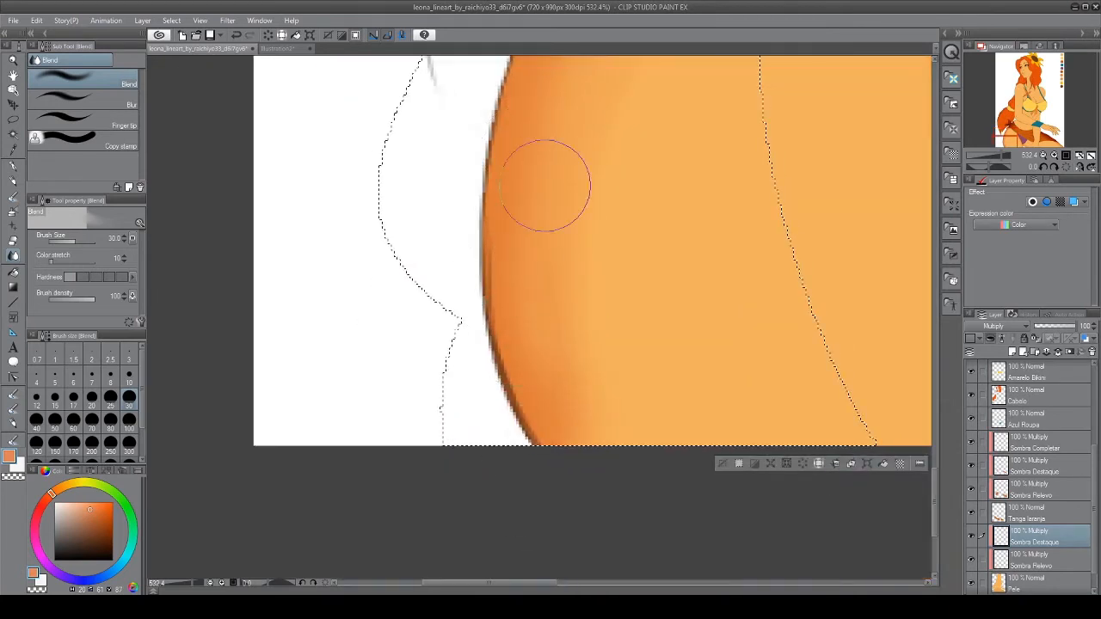
pyautogui.moveTo(587, 258)
pyautogui.mouseDown()
pyautogui.moveTo(550, 439)
pyautogui.moveTo(674, 296)
pyautogui.moveTo(665, 300)
pyautogui.mouseUp()
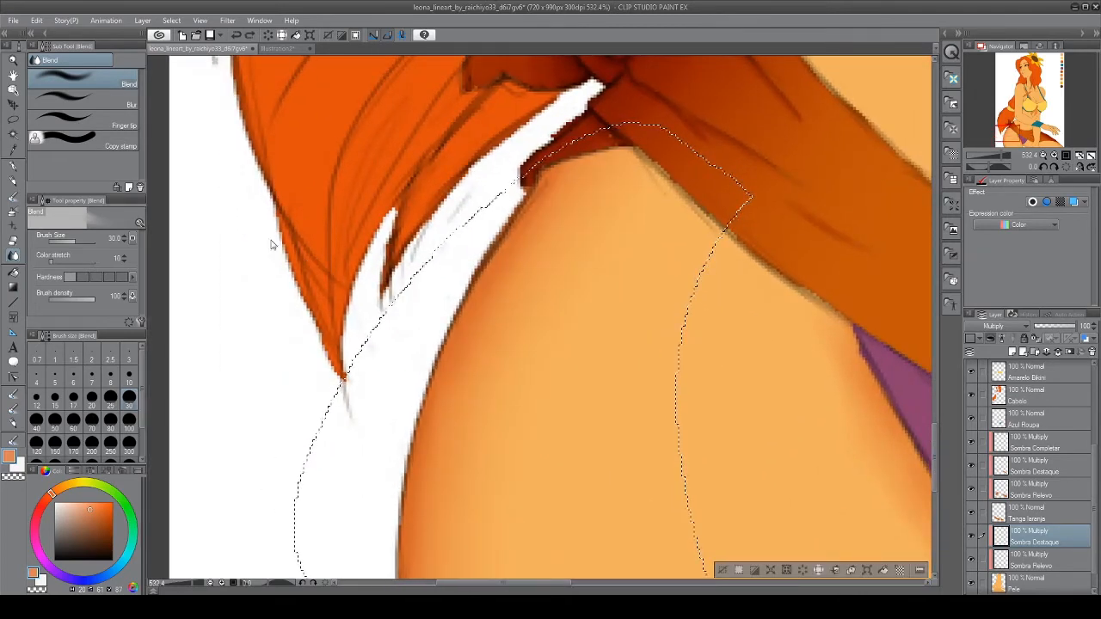
# Smooth the outer hip shadow from the wrap down to the canvas edge with the Blur tool at size 30
pyautogui.click(95, 104)
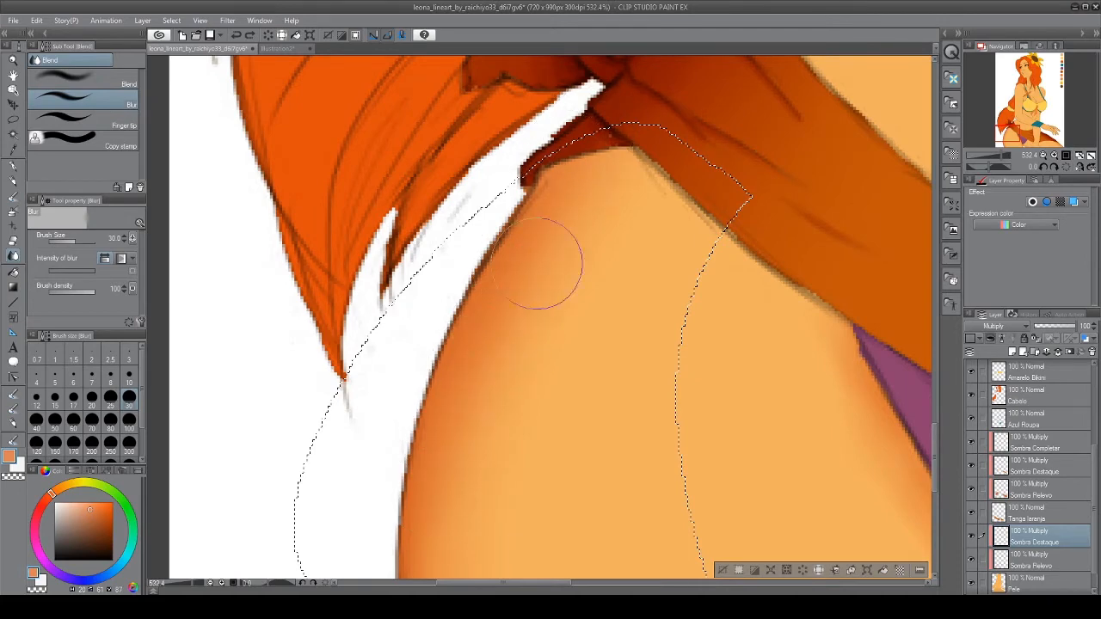
pyautogui.moveTo(497, 405); pyautogui.dragTo(548, 169)
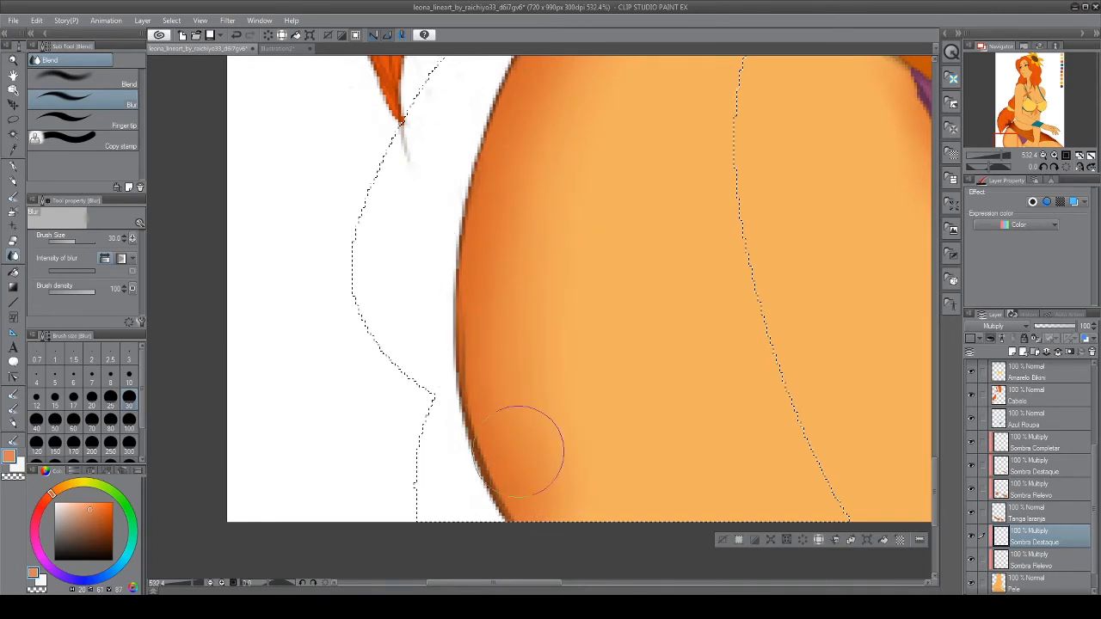
pyautogui.moveTo(458, 310); pyautogui.dragTo(460, 421)
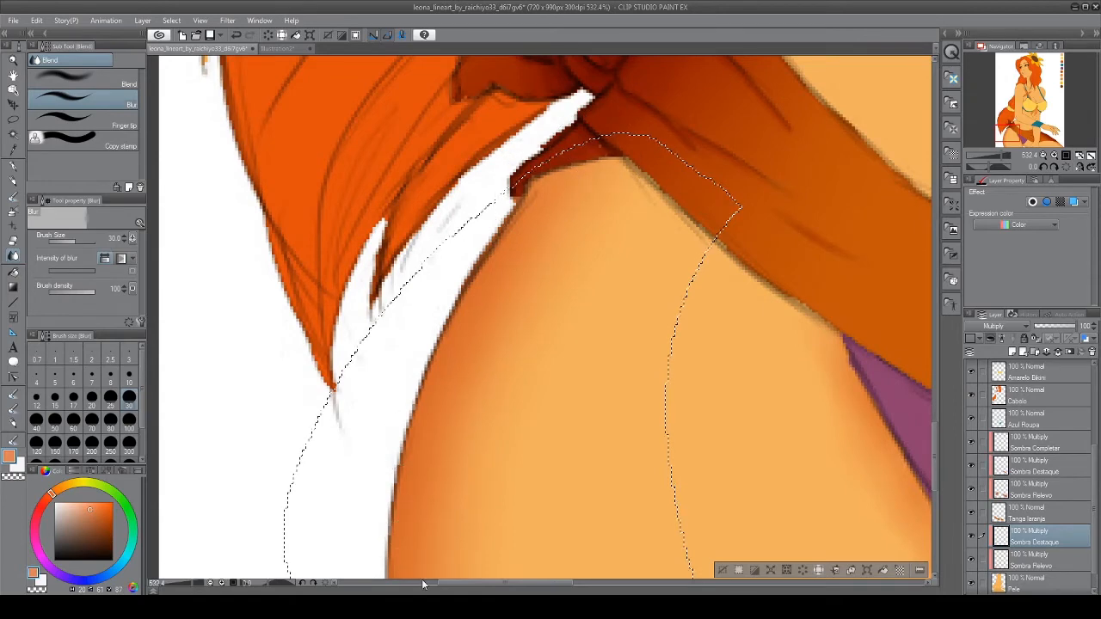
# Undo the last five strokes on the outer hip's accent shadow
pyautogui.scroll(-5, 508, 430)
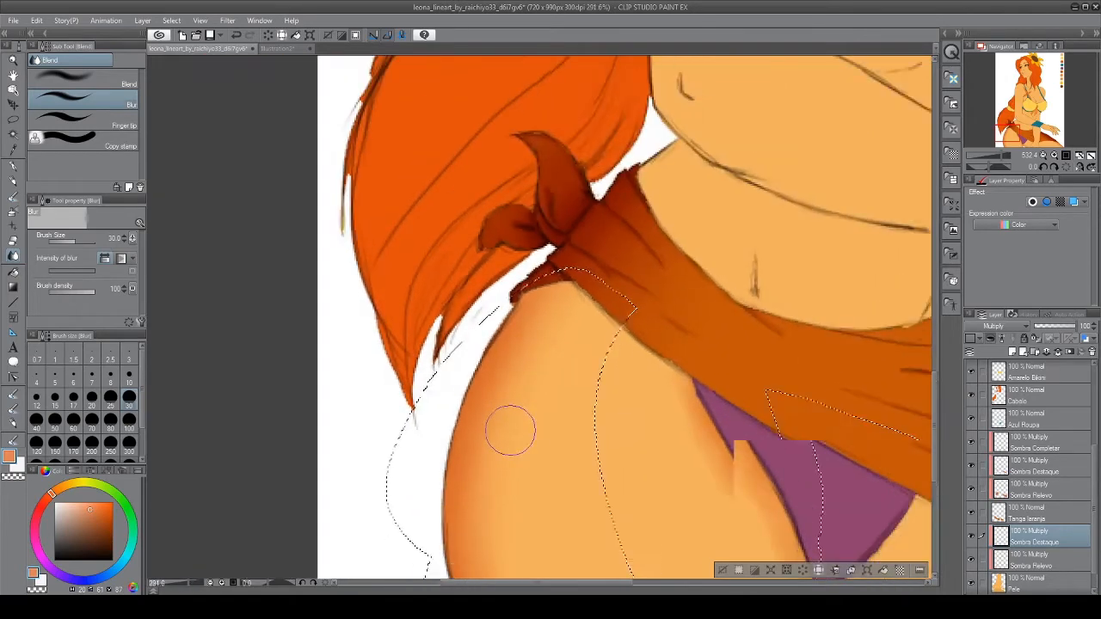
pyautogui.scroll(-2, 493, 338)
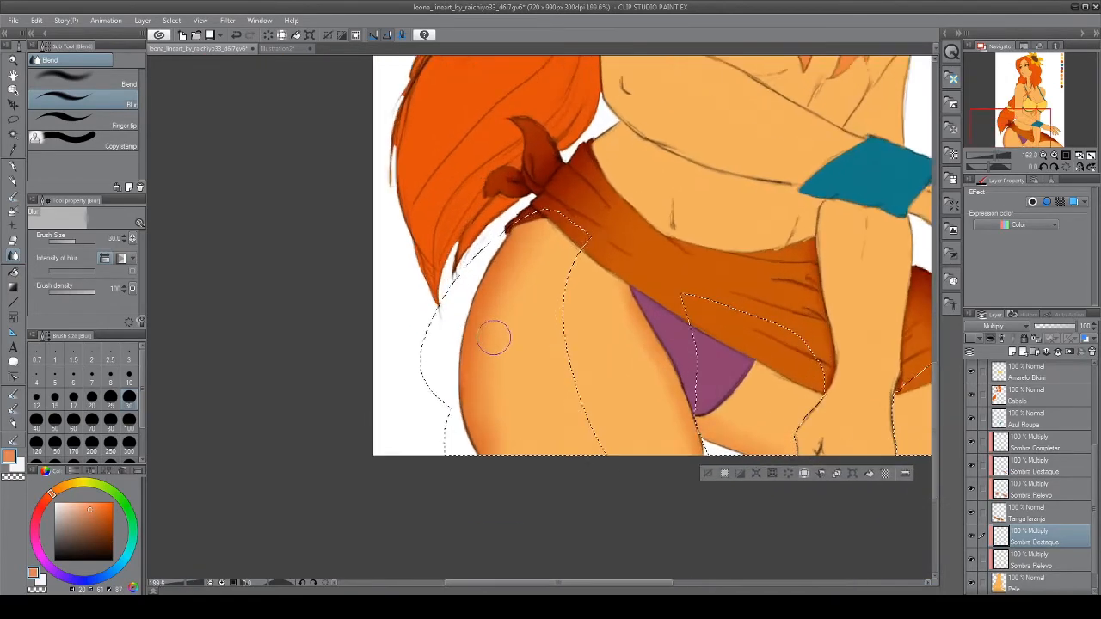
pyautogui.scroll(4, 495, 342)
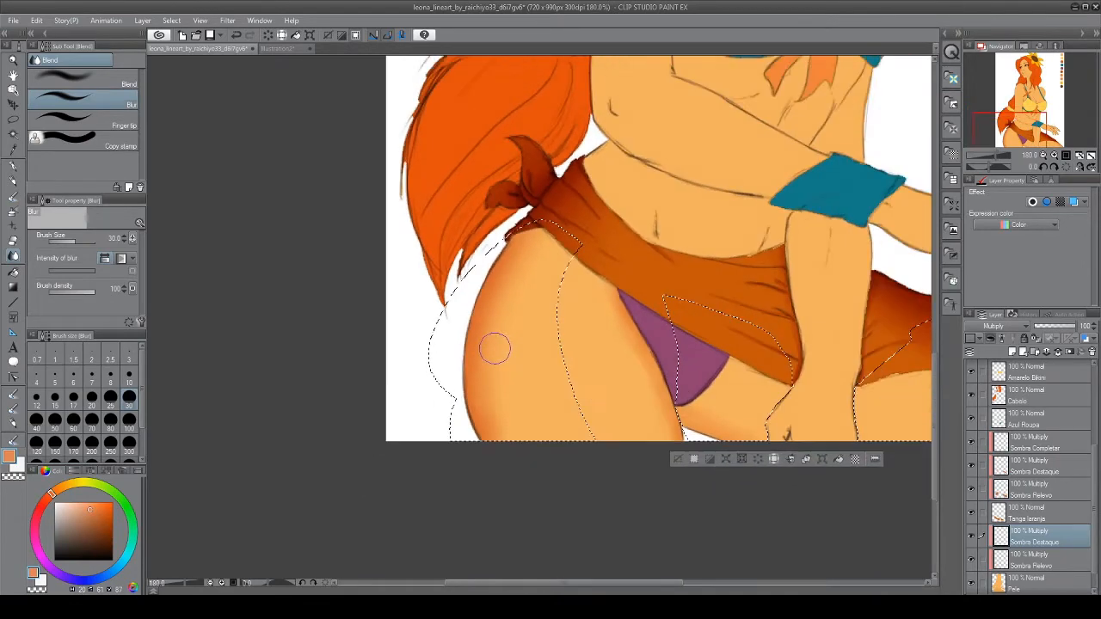
pyautogui.scroll(-2, 502, 306)
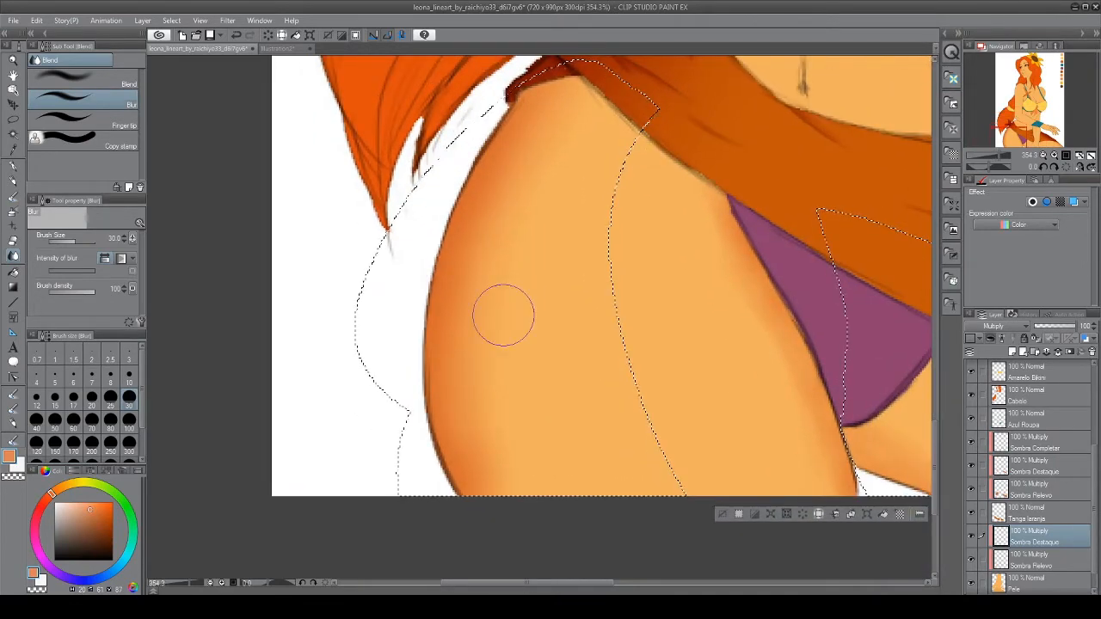
pyautogui.hotkey('ctrl', 'z')
pyautogui.hotkey('ctrl', 'z')
pyautogui.hotkey('ctrl', 'z')
pyautogui.hotkey('ctrl', 'z')
pyautogui.hotkey('ctrl', 'z')
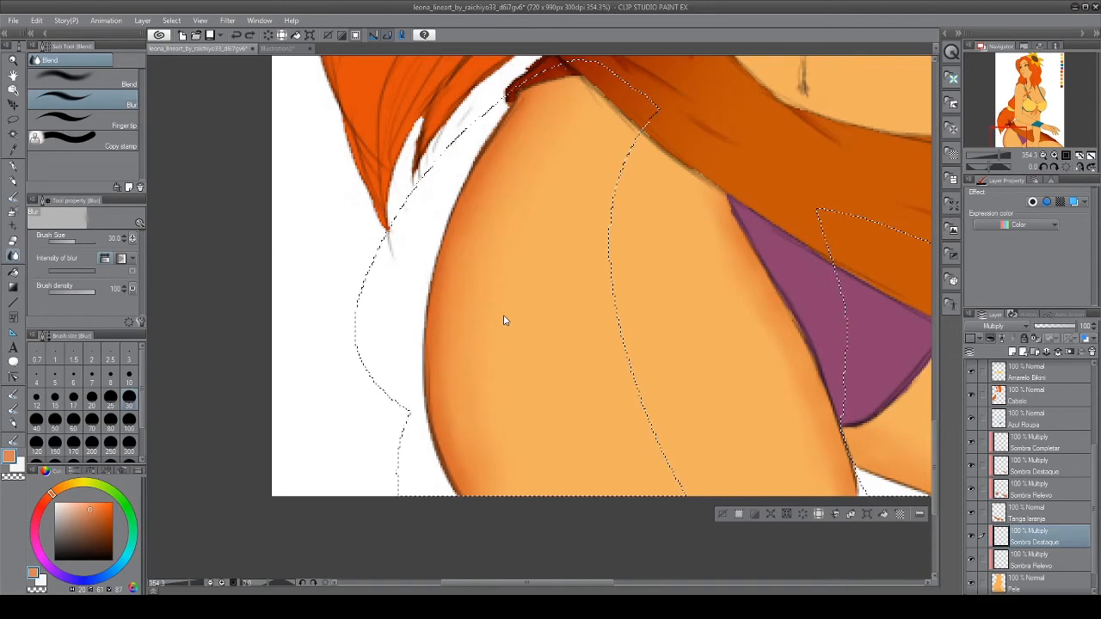
# Paint accent shadows along the outer edges of both thighs with the Detalhes brush at size 10
pyautogui.scroll(-2, 508, 357)
pyautogui.scroll(2, 508, 356)
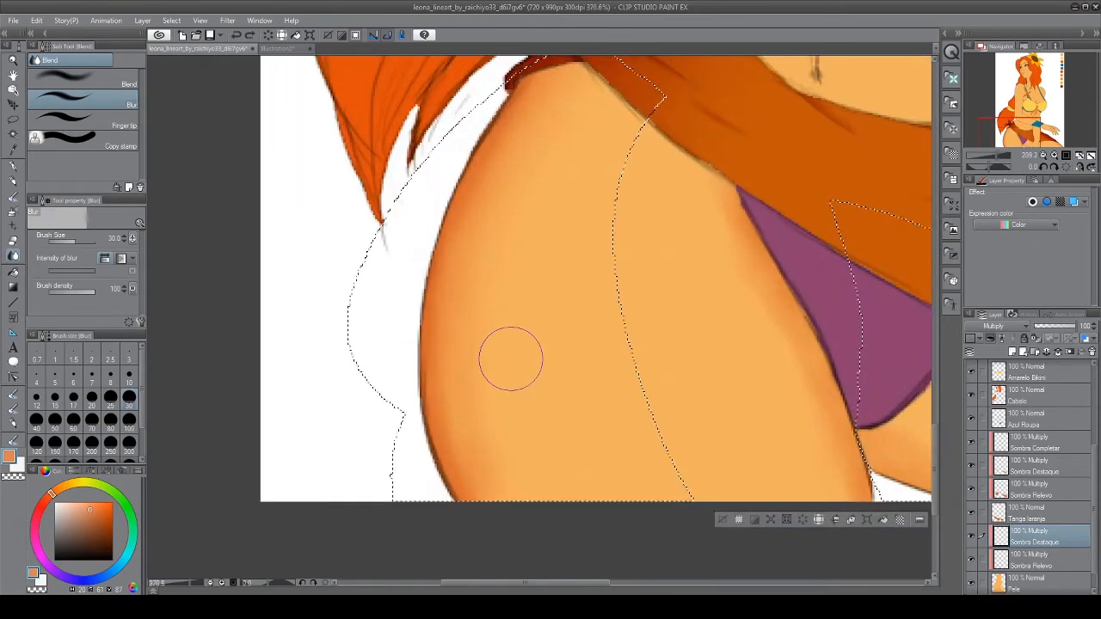
pyautogui.moveTo(508, 356); pyautogui.dragTo(353, 336)
pyautogui.click(13, 409)
pyautogui.moveTo(575, 394)
pyautogui.mouseDown()
pyautogui.moveTo(679, 428)
pyautogui.moveTo(676, 413)
pyautogui.moveTo(563, 404)
pyautogui.mouseUp()
pyautogui.click(13, 256)
pyautogui.click(13, 409)
pyautogui.click(91, 376)
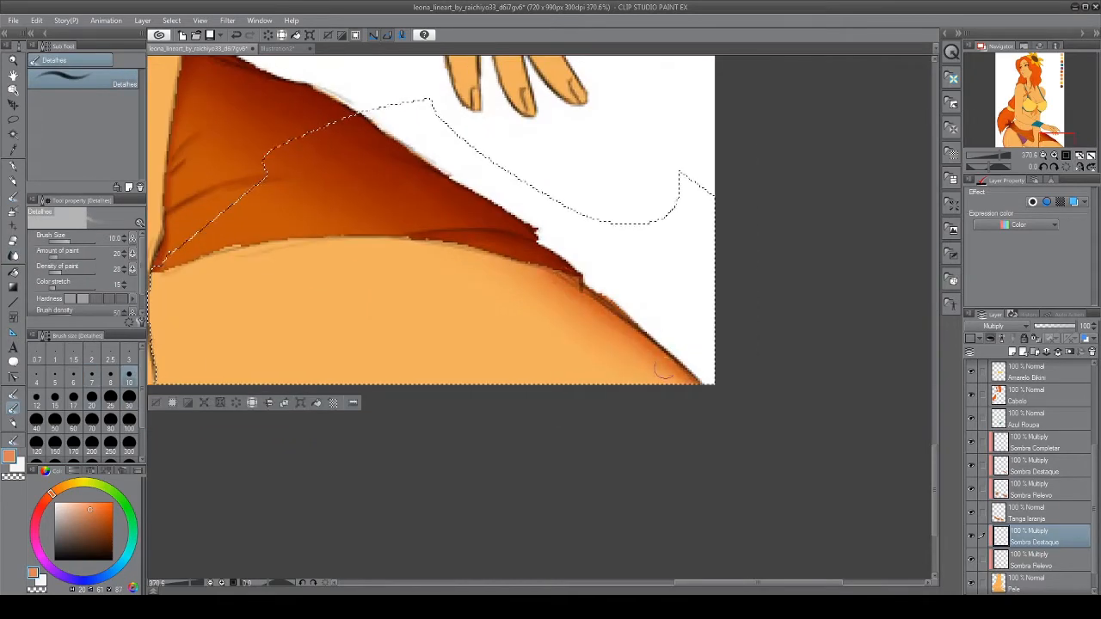
pyautogui.moveTo(154, 224); pyautogui.dragTo(929, 326)
pyautogui.moveTo(430, 172); pyautogui.dragTo(555, 423)
pyautogui.moveTo(495, 299); pyautogui.dragTo(425, 169)
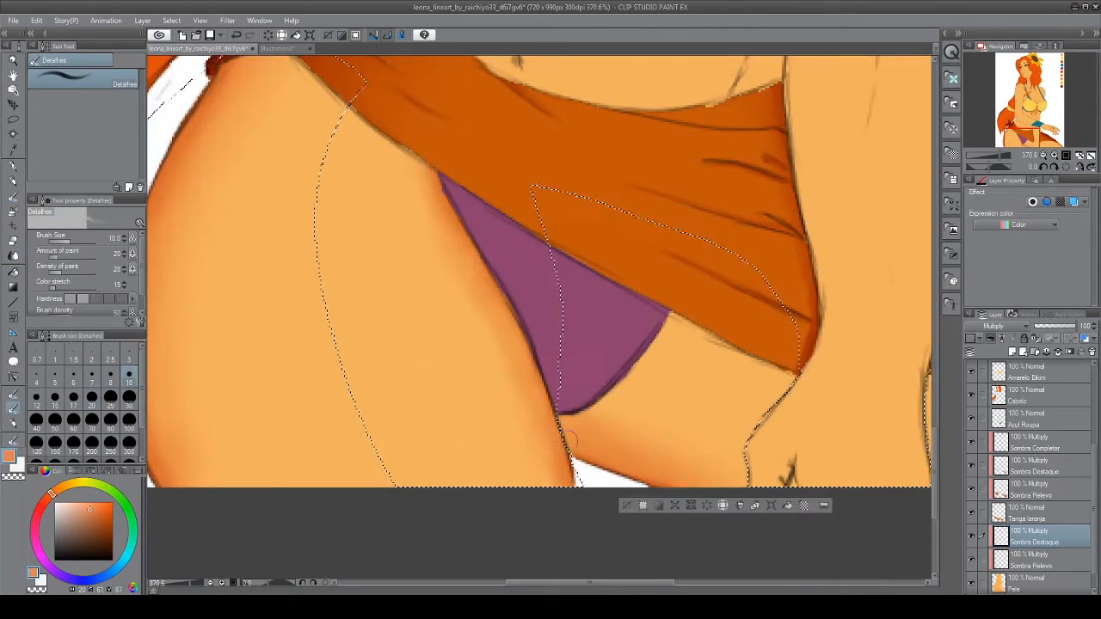
# Add a clipped Multiply layer named Sombra Detalhes above the skin's Sombra Destaque layer
pyautogui.scroll(-5, 569, 439)
pyautogui.click(1011, 351)
pyautogui.click(1007, 327)
pyautogui.click(986, 43)
pyautogui.doubleClick(1034, 542)
pyautogui.write('Sombra Detalhes')
pyautogui.press('Return')
pyautogui.scroll(5, 537, 135)
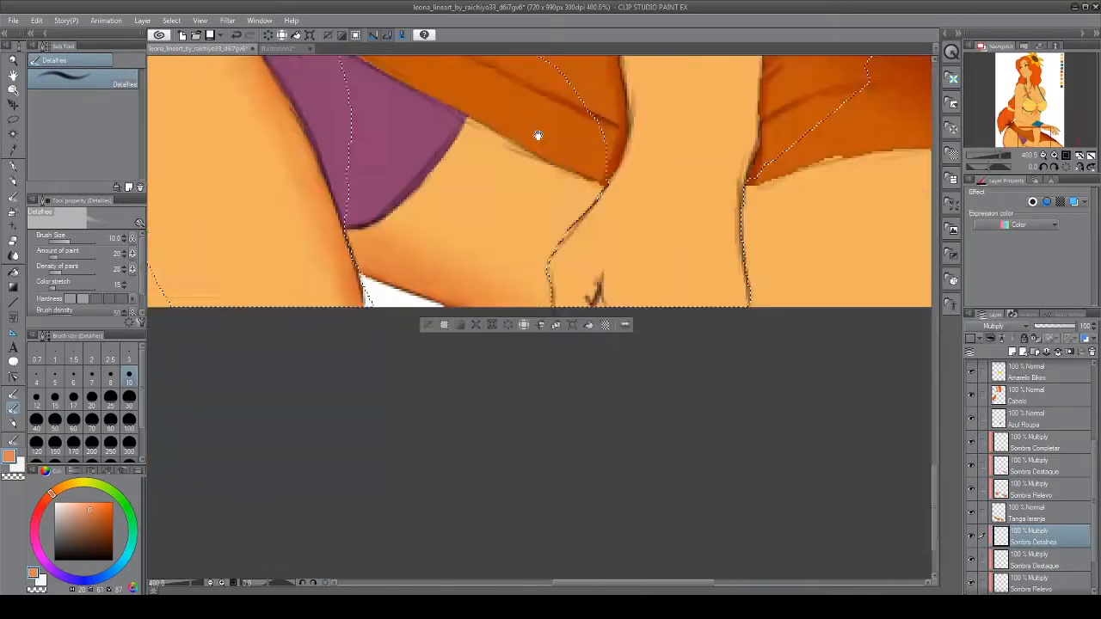
# Sample the skin tone, pick a muted orange shade from it and set the Detalhes brush to size 6
pyautogui.scroll(-6, 537, 135)
pyautogui.scroll(4, 585, 344)
pyautogui.keyDown('alt'); pyautogui.click(877, 216); pyautogui.keyUp('alt')
pyautogui.click(110, 471)
pyautogui.click(63, 537)
pyautogui.moveTo(603, 499); pyautogui.dragTo(602, 78)
pyautogui.click(56, 399)
pyautogui.click(129, 376)
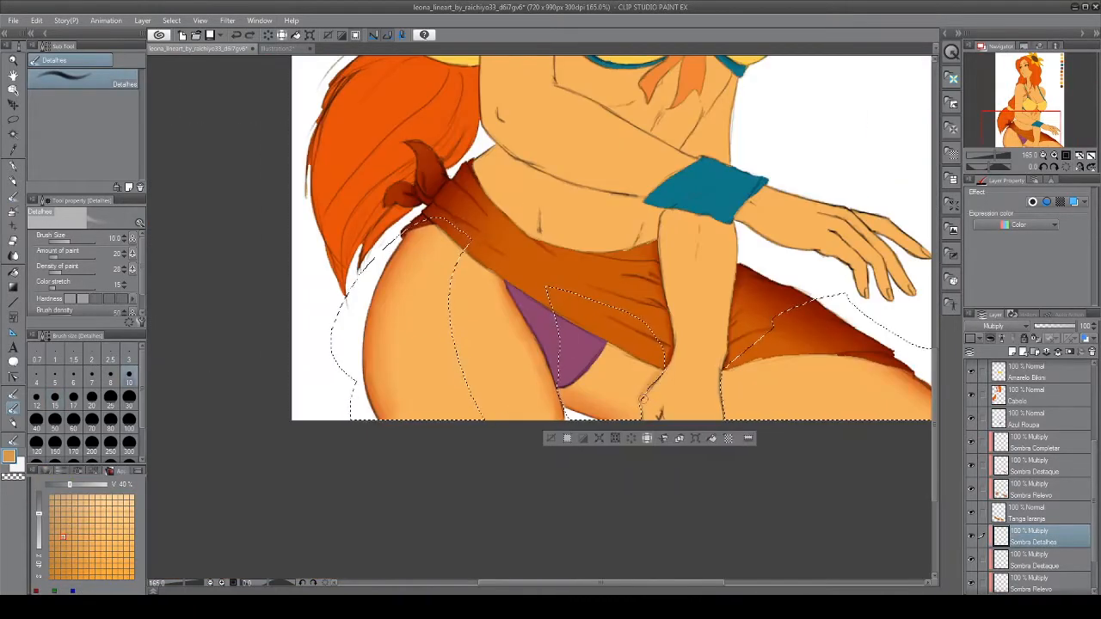
pyautogui.scroll(6, 644, 398)
pyautogui.click(73, 376)
pyautogui.scroll(-7, 507, 448)
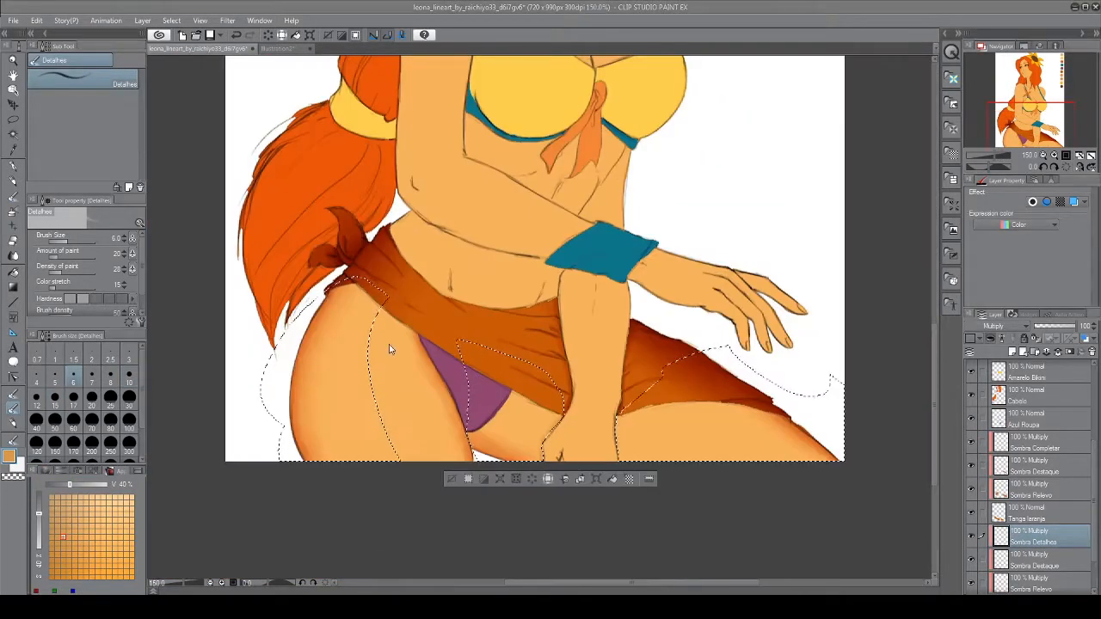
# Paint fine detail shadows on the thigh skin at size 6 and clear the selection
pyautogui.scroll(8, 634, 447)
pyautogui.moveTo(210, 443)
pyautogui.mouseDown()
pyautogui.moveTo(263, 362)
pyautogui.moveTo(535, 540)
pyautogui.mouseUp()
pyautogui.moveTo(516, 449)
pyautogui.mouseDown()
pyautogui.moveTo(383, 387)
pyautogui.moveTo(602, 491)
pyautogui.mouseUp()
pyautogui.moveTo(164, 163)
pyautogui.mouseDown()
pyautogui.moveTo(450, 293)
pyautogui.moveTo(435, 364)
pyautogui.mouseUp()
pyautogui.hotkey('ctrl', 'd')
pyautogui.moveTo(372, 159)
pyautogui.mouseDown()
pyautogui.moveTo(447, 225)
pyautogui.moveTo(417, 207)
pyautogui.mouseUp()
# Paint detail shadows on the thigh skin beneath the wrap's lower edge with the Detalhes brush at size 8
pyautogui.click(110, 376)
pyautogui.moveTo(877, 482)
pyautogui.mouseDown()
pyautogui.moveTo(639, 336)
pyautogui.moveTo(223, 275)
pyautogui.mouseUp()
pyautogui.moveTo(432, 392); pyautogui.dragTo(485, 354)
pyautogui.moveTo(654, 329); pyautogui.dragTo(427, 356)
pyautogui.moveTo(727, 357); pyautogui.dragTo(839, 400)
pyautogui.moveTo(757, 391); pyautogui.dragTo(450, 331)
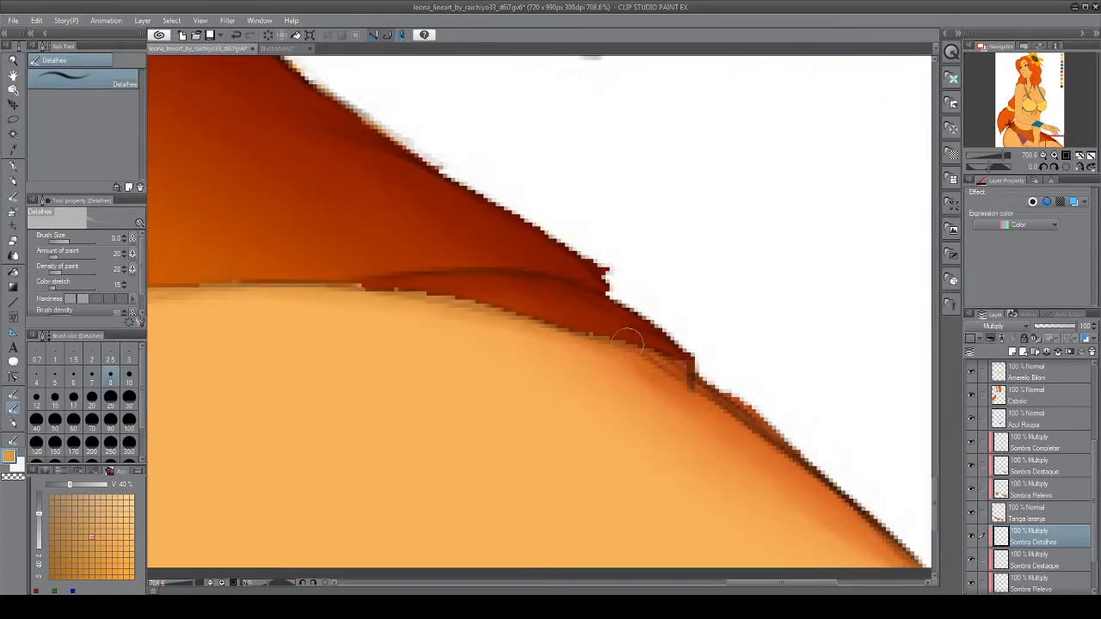
pyautogui.moveTo(164, 338); pyautogui.dragTo(688, 302)
pyautogui.hotkey('ctrl', 'alt', '0')
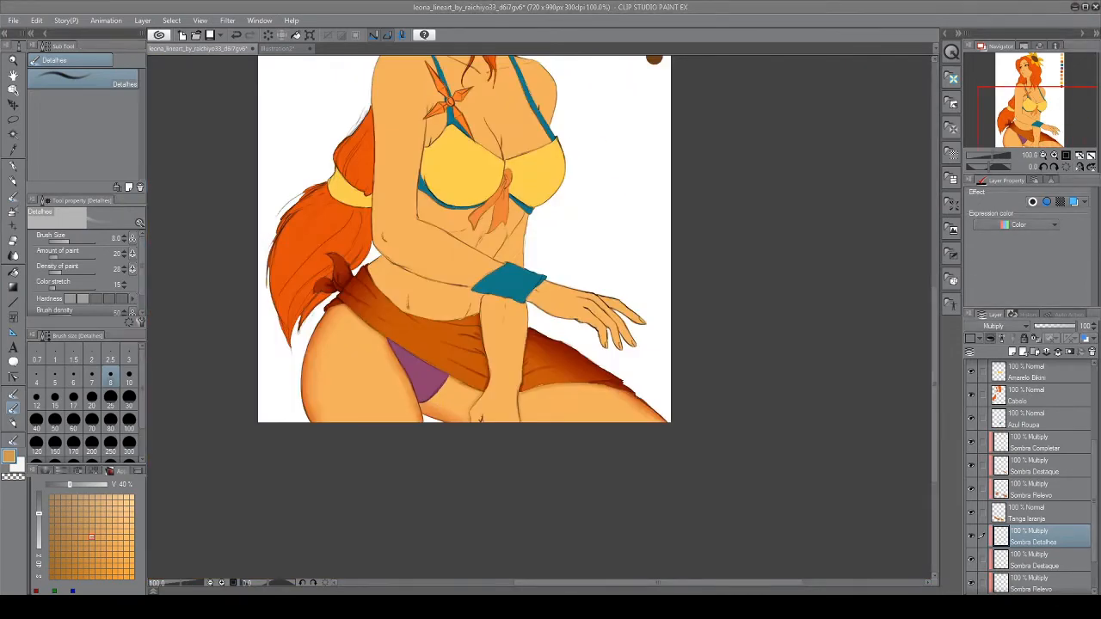
# Auto-select the belly and the torso skin below the bikini from the Lineart layer
pyautogui.moveTo(408, 284); pyautogui.dragTo(485, 391)
pyautogui.click(13, 120)
pyautogui.moveTo(1094, 499); pyautogui.dragTo(1094, 422)
pyautogui.click(1032, 372)
pyautogui.click(13, 134)
pyautogui.click(499, 460)
pyautogui.keyDown('shift'); pyautogui.click(632, 344); pyautogui.keyUp('shift')
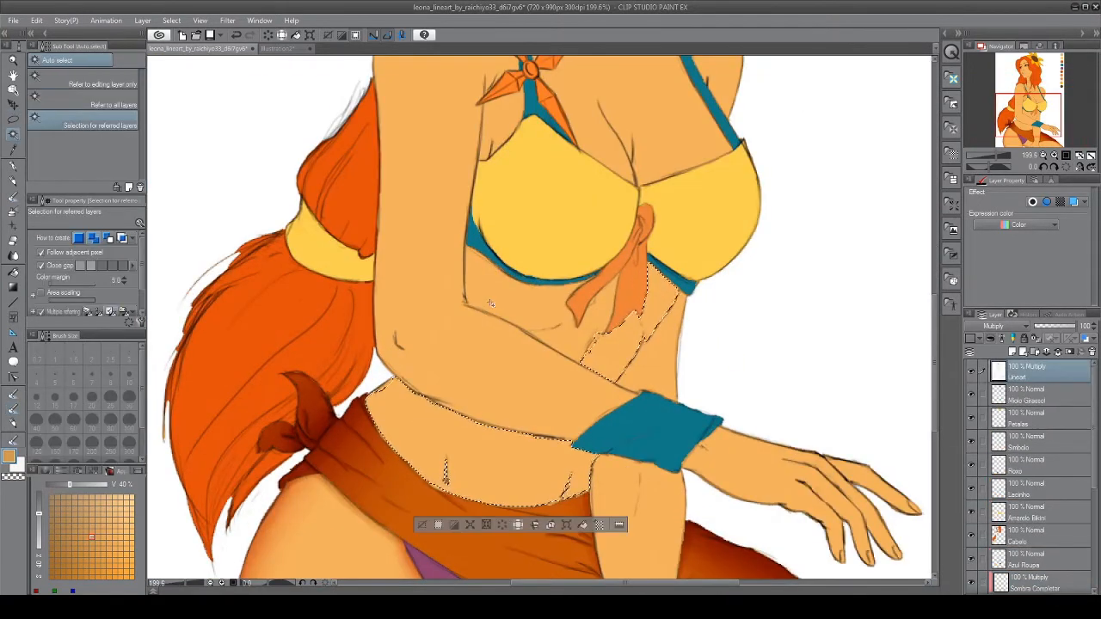
pyautogui.keyDown('shift'); pyautogui.click(490, 303); pyautogui.keyUp('shift')
# Extend the selection with the Lasso along the forearm lines and over the bikini, torso and wrap edges
pyautogui.moveTo(491, 303); pyautogui.dragTo(479, 213)
pyautogui.press('m')
pyautogui.moveTo(437, 326); pyautogui.dragTo(602, 358)
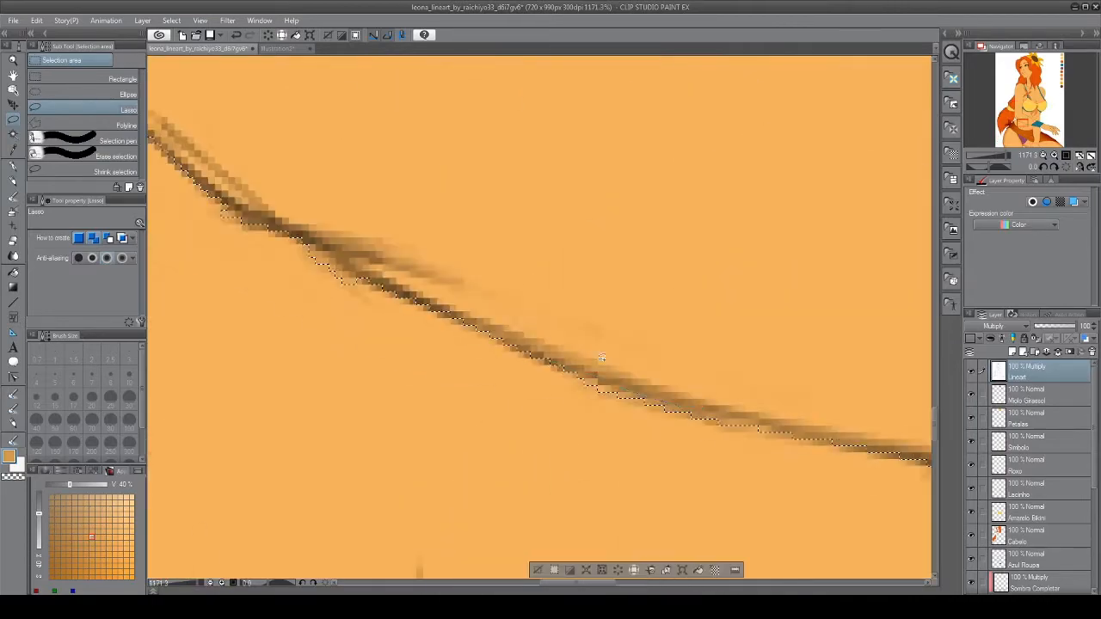
pyautogui.moveTo(279, 241); pyautogui.dragTo(602, 358)
pyautogui.moveTo(504, 361); pyautogui.dragTo(590, 344)
pyautogui.moveTo(632, 258); pyautogui.dragTo(524, 246)
pyautogui.moveTo(668, 284); pyautogui.dragTo(705, 278)
pyautogui.moveTo(430, 155); pyautogui.dragTo(619, 523)
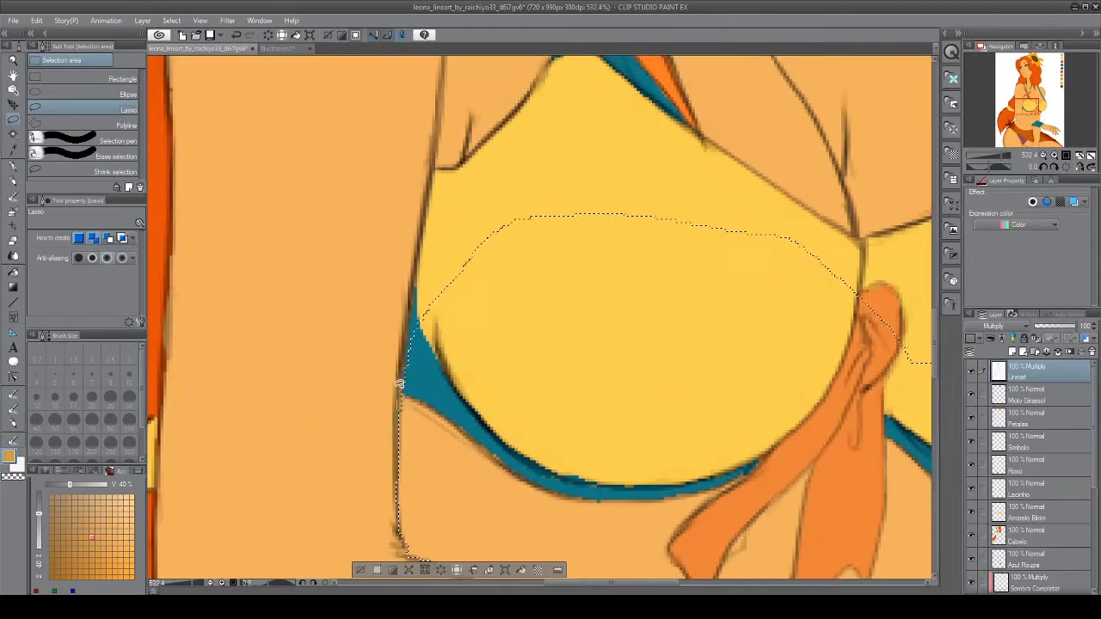
pyautogui.moveTo(400, 384); pyautogui.dragTo(469, 284)
pyautogui.moveTo(465, 517)
pyautogui.mouseDown()
pyautogui.moveTo(484, 307)
pyautogui.moveTo(413, 308)
pyautogui.mouseUp()
# Paint relief shadows on the waist side and ribs on the skin's Sombra Relevo layer with the size 30 brush
pyautogui.moveTo(1095, 421); pyautogui.dragTo(1095, 499)
pyautogui.click(1033, 536)
pyautogui.click(13, 394)
pyautogui.moveTo(533, 292); pyautogui.dragTo(499, 379)
pyautogui.click(46, 471)
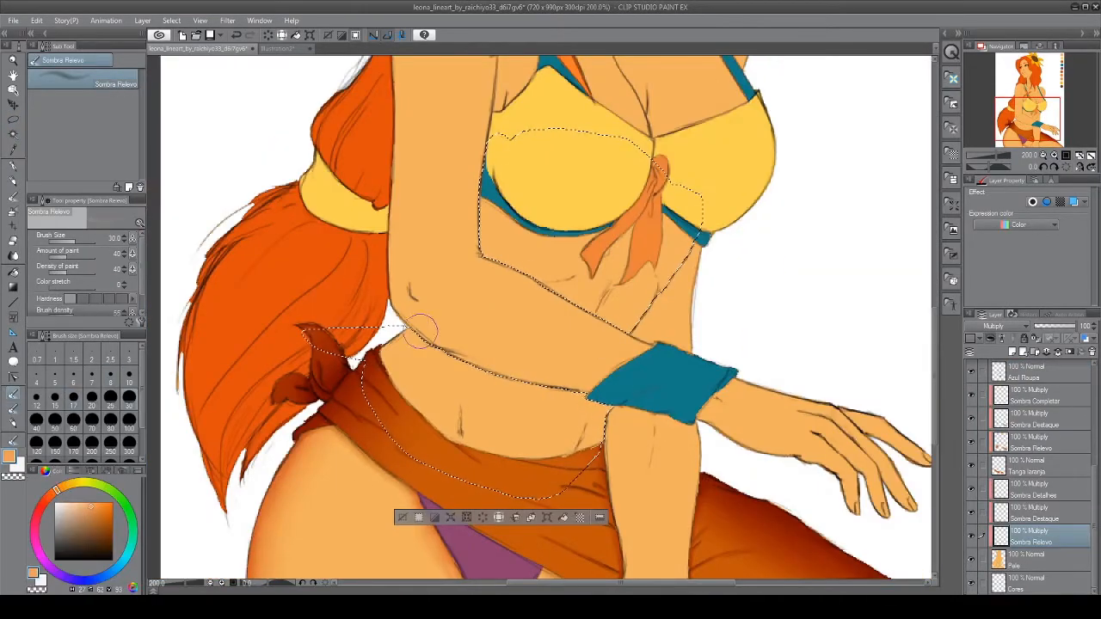
pyautogui.moveTo(667, 297); pyautogui.dragTo(679, 225)
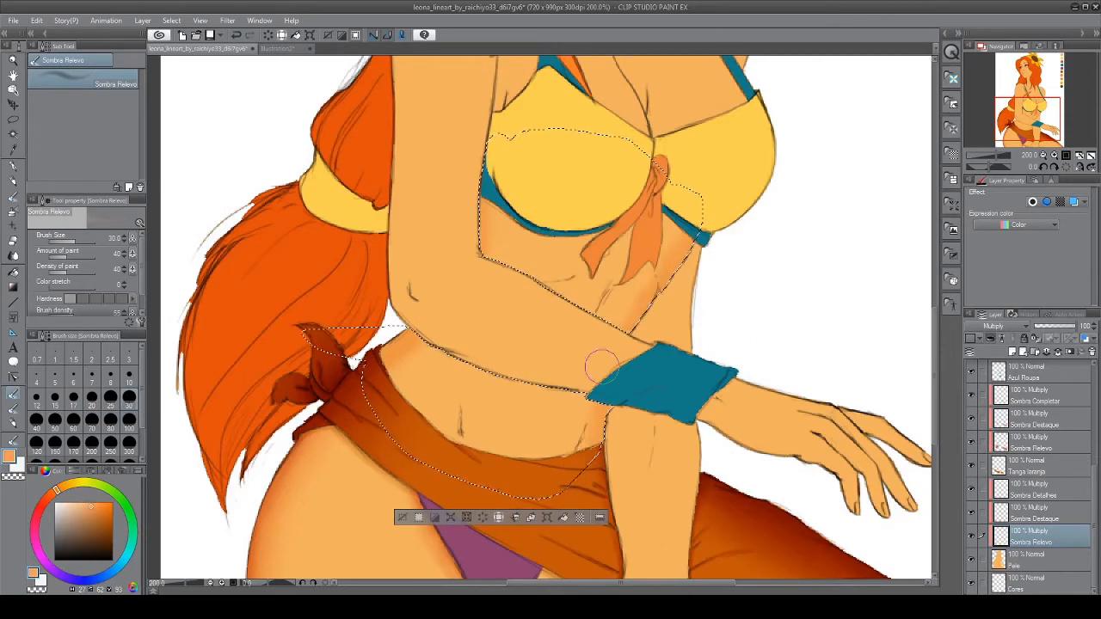
# Refine the belly and torso relief shadows with the eraser and the Sombra Relevo brush at size 17
pyautogui.press('e')
pyautogui.moveTo(366, 370)
pyautogui.mouseDown()
pyautogui.moveTo(536, 301)
pyautogui.moveTo(556, 222)
pyautogui.mouseUp()
pyautogui.click(13, 394)
pyautogui.moveTo(516, 361); pyautogui.dragTo(561, 219)
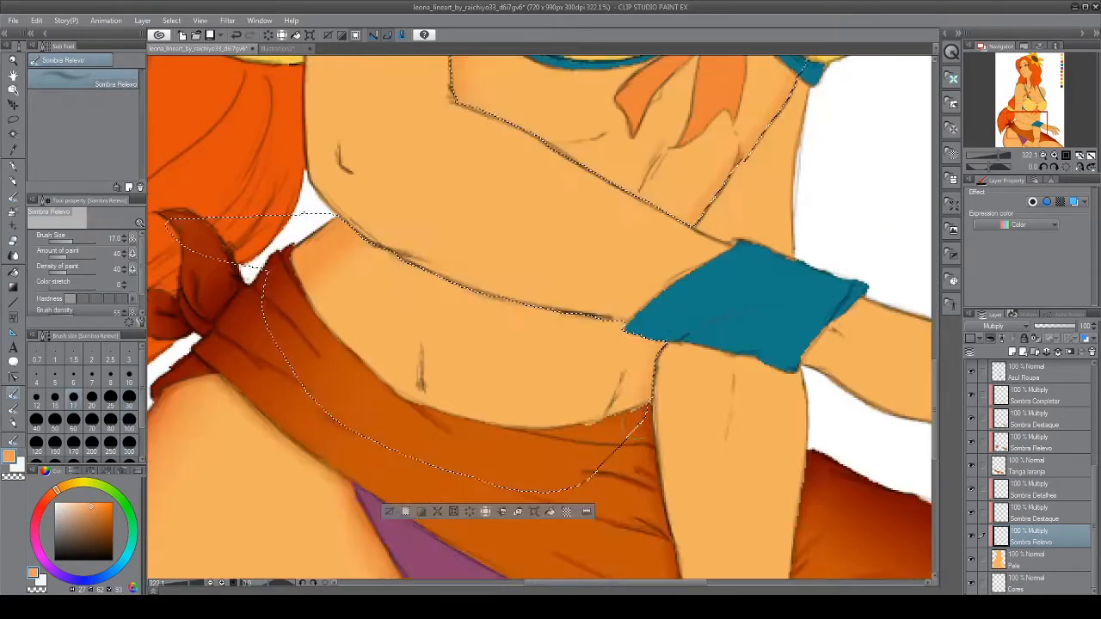
pyautogui.moveTo(481, 232); pyautogui.dragTo(635, 360)
# Paint accent shadows along the waist and rib edges on the skin's Sombra Destaque layer with the Detalhes brush at size 8
pyautogui.click(1032, 514)
pyautogui.click(13, 408)
pyautogui.moveTo(470, 362); pyautogui.dragTo(461, 403)
pyautogui.moveTo(775, 430); pyautogui.dragTo(522, 373)
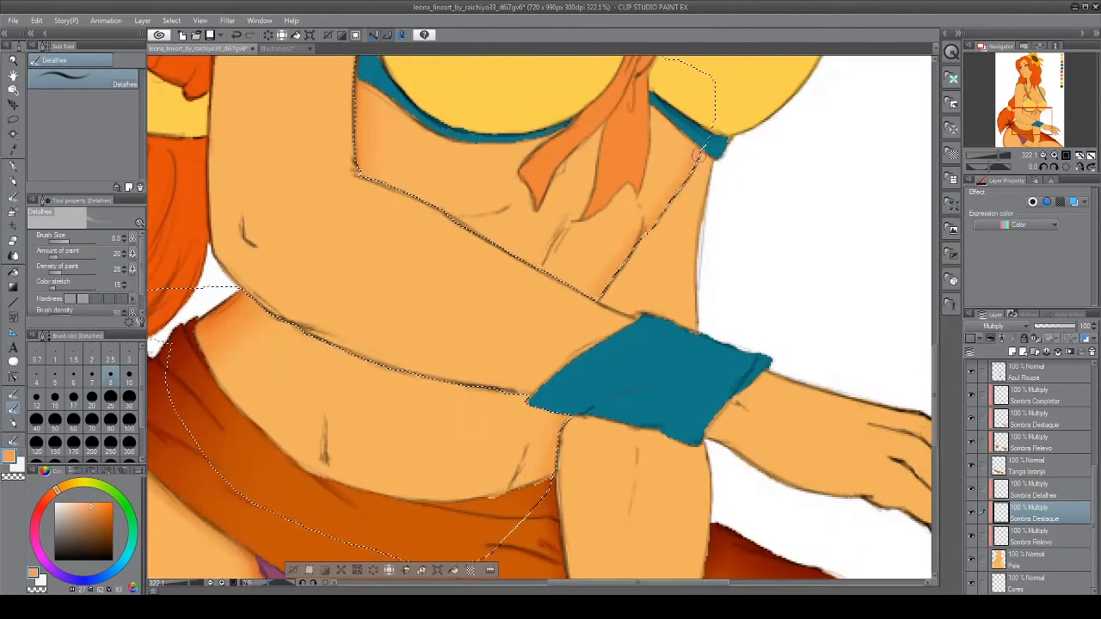
pyautogui.scroll(-3, 661, 489)
pyautogui.scroll(5, 674, 354)
# Pick a darker tan-orange and paint the forearm's cast shadow on the belly at size 10 on the Sombra Detalhes layer
pyautogui.click(75, 472)
pyautogui.click(118, 471)
pyautogui.click(52, 537)
pyautogui.moveTo(435, 531); pyautogui.dragTo(556, 514)
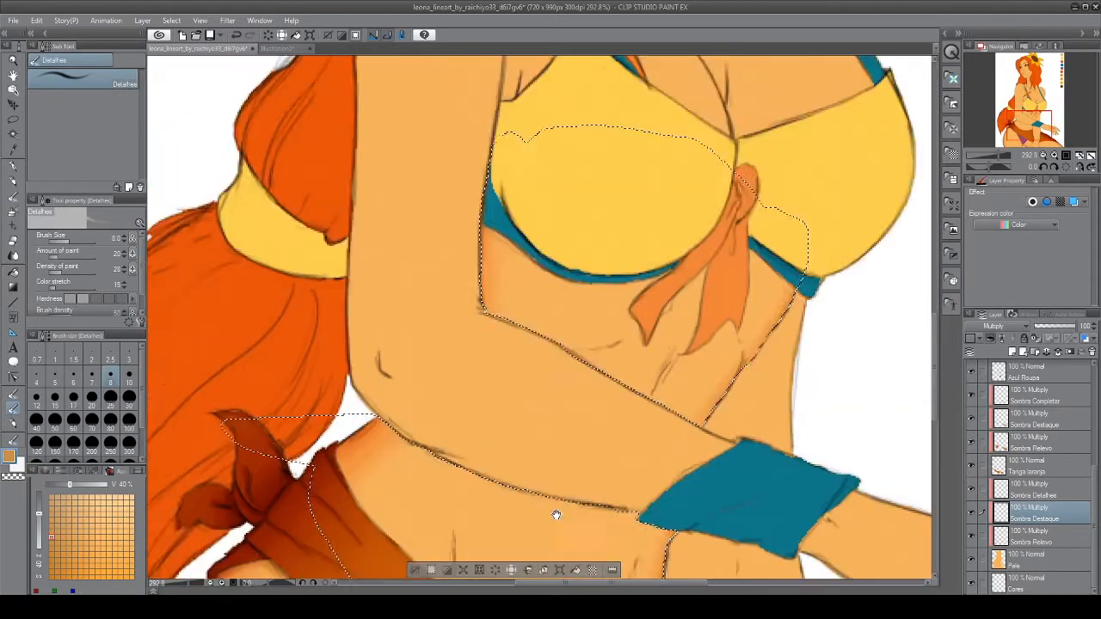
pyautogui.click(1034, 491)
pyautogui.scroll(2, 366, 406)
pyautogui.moveTo(444, 392); pyautogui.dragTo(332, 303)
pyautogui.press(']')
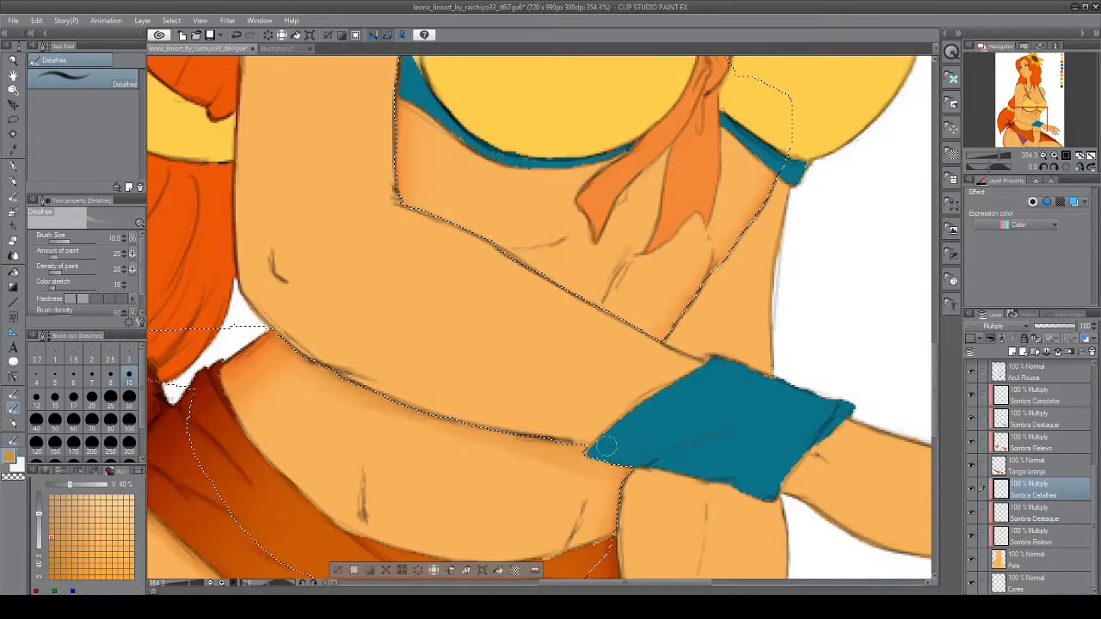
pyautogui.scroll(3, 533, 285)
pyautogui.moveTo(534, 285)
pyautogui.mouseDown()
pyautogui.moveTo(657, 359)
pyautogui.moveTo(521, 406)
pyautogui.mouseUp()
# Paint detail shadows on the torso beneath the bikini band and around the bow at brush size 8
pyautogui.press('[')
pyautogui.moveTo(566, 344); pyautogui.dragTo(598, 330)
pyautogui.moveTo(684, 430); pyautogui.dragTo(713, 368)
pyautogui.moveTo(809, 368)
pyautogui.mouseDown()
pyautogui.moveTo(513, 395)
pyautogui.moveTo(486, 507)
pyautogui.mouseUp()
pyautogui.moveTo(309, 304)
pyautogui.mouseDown()
pyautogui.moveTo(656, 444)
pyautogui.moveTo(489, 364)
pyautogui.mouseUp()
pyautogui.moveTo(430, 422); pyautogui.dragTo(451, 532)
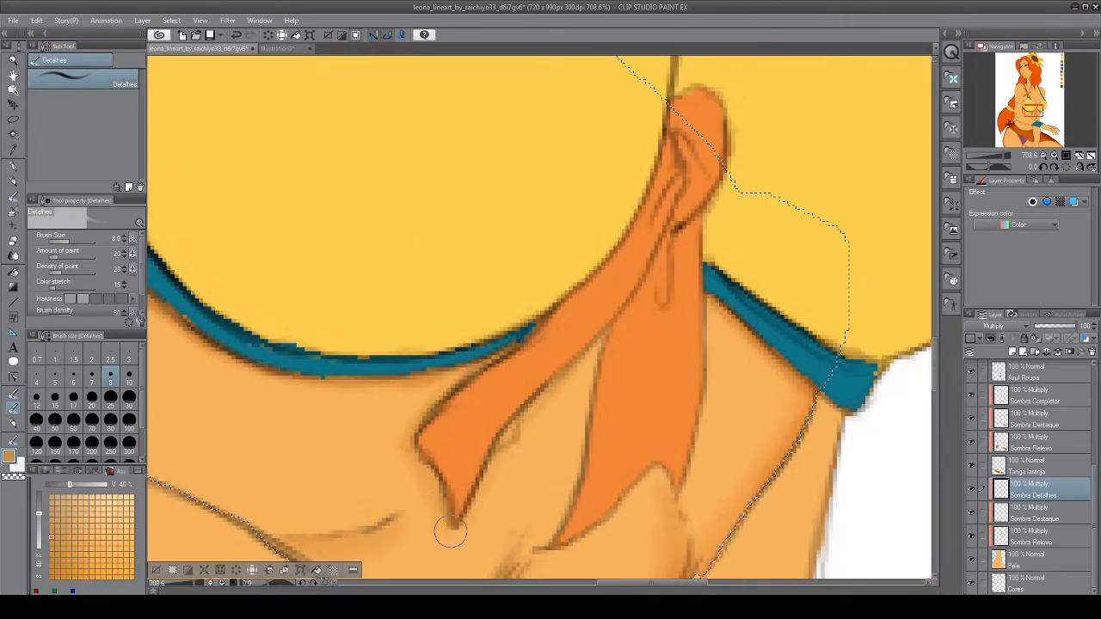
pyautogui.moveTo(712, 327)
pyautogui.mouseDown()
pyautogui.moveTo(762, 163)
pyautogui.moveTo(766, 224)
pyautogui.mouseUp()
# Paint detail shadows around the navel and the lower belly crease with a smaller Detalhes brush
pyautogui.scroll(-5, 649, 307)
pyautogui.scroll(5, 443, 492)
pyautogui.moveTo(484, 348)
pyautogui.mouseDown()
pyautogui.moveTo(493, 482)
pyautogui.moveTo(510, 517)
pyautogui.mouseUp()
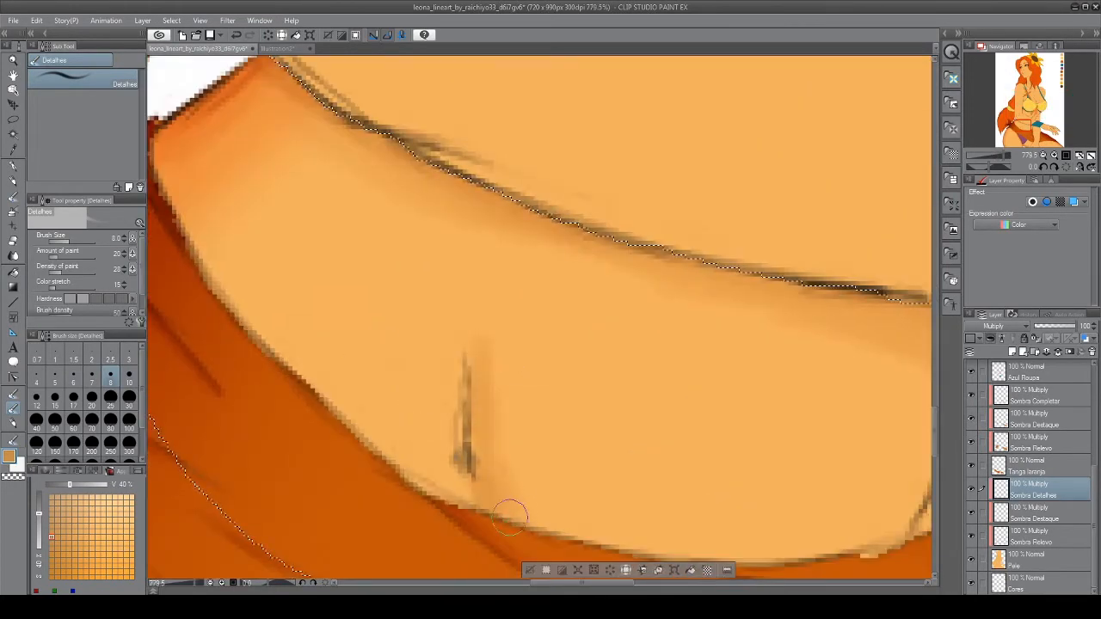
pyautogui.press('e')
pyautogui.press('b')
pyautogui.press('[')
pyautogui.moveTo(494, 477); pyautogui.dragTo(479, 501)
pyautogui.moveTo(774, 447); pyautogui.dragTo(488, 352)
pyautogui.scroll(-5, 634, 383)
pyautogui.moveTo(618, 237)
pyautogui.mouseDown()
pyautogui.moveTo(553, 403)
pyautogui.moveTo(468, 405)
pyautogui.mouseUp()
pyautogui.scroll(-2, 467, 405)
pyautogui.scroll(3, 385, 374)
# Return to the skin's Sombra Relevo layer with the Sombra Relevo brush and pick a redder light orange
pyautogui.click(1034, 536)
pyautogui.press('b')
pyautogui.click(46, 471)
pyautogui.click(52, 493)
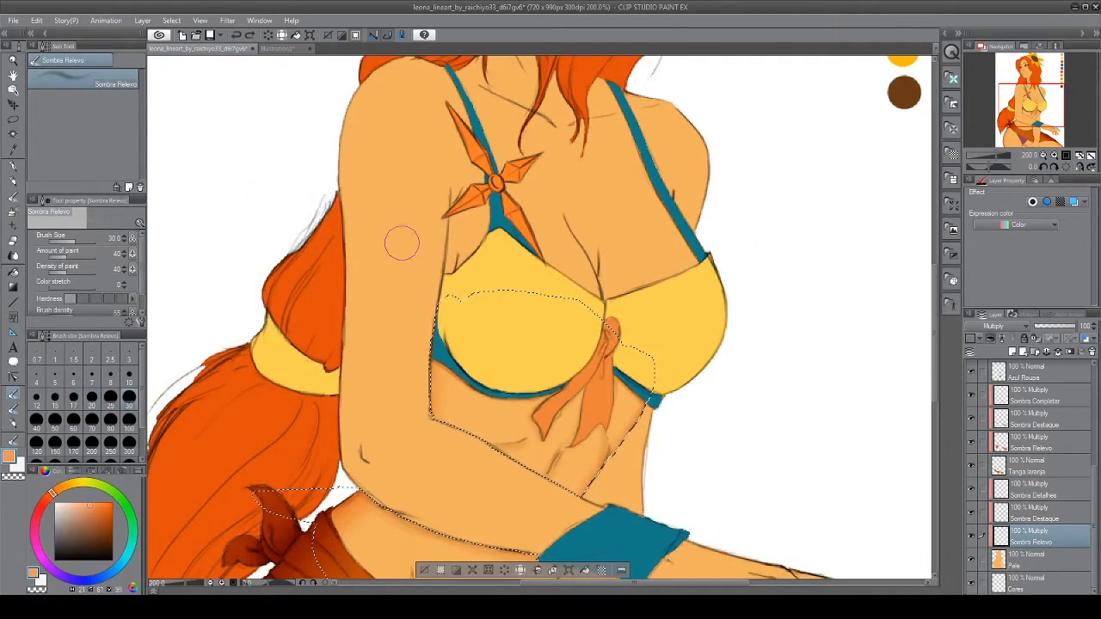
pyautogui.scroll(-3, 346, 86)
pyautogui.moveTo(346, 86); pyautogui.dragTo(290, 437)
# Add a light orange shadow swatch beside the skin swatch on the Cores layer with the Fill cor brush
pyautogui.click(1034, 584)
pyautogui.press('b')
pyautogui.click(611, 209)
pyautogui.scroll(4, 586, 260)
pyautogui.scroll(-3, 491, 383)
pyautogui.moveTo(470, 460); pyautogui.dragTo(580, 234)
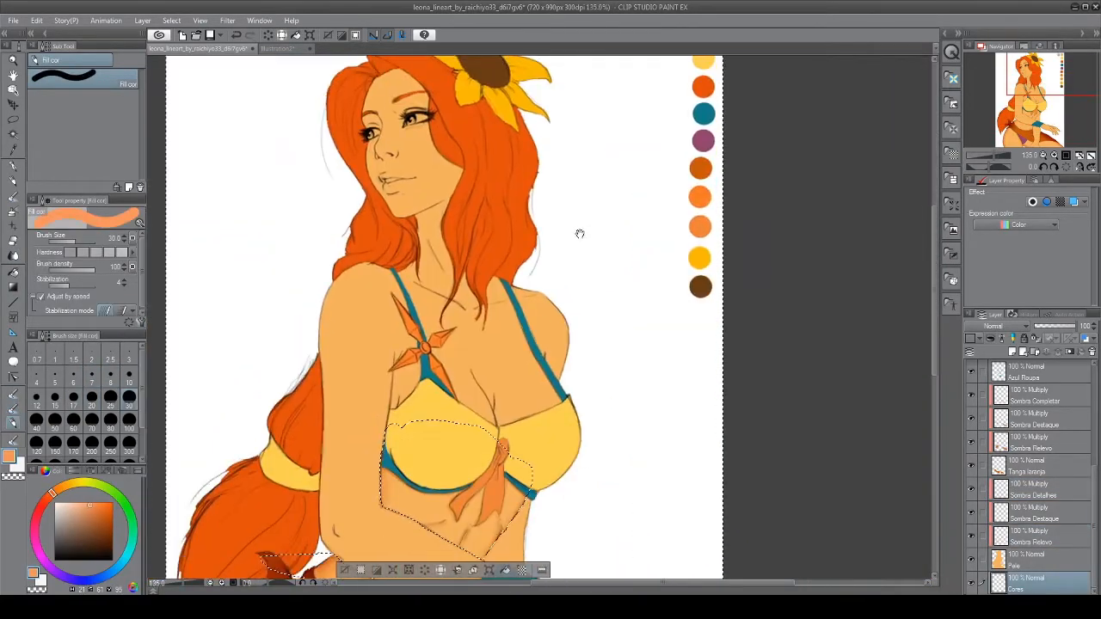
pyautogui.scroll(-3, 525, 346)
pyautogui.moveTo(605, 194); pyautogui.dragTo(544, 351)
pyautogui.scroll(4, 597, 277)
pyautogui.moveTo(470, 413); pyautogui.dragTo(684, 62)
pyautogui.moveTo(410, 545); pyautogui.dragTo(454, 407)
pyautogui.moveTo(623, 200); pyautogui.dragTo(469, 429)
pyautogui.moveTo(671, 61); pyautogui.dragTo(499, 393)
pyautogui.moveTo(509, 253); pyautogui.dragTo(500, 296)
pyautogui.moveTo(392, 334); pyautogui.dragTo(386, 312)
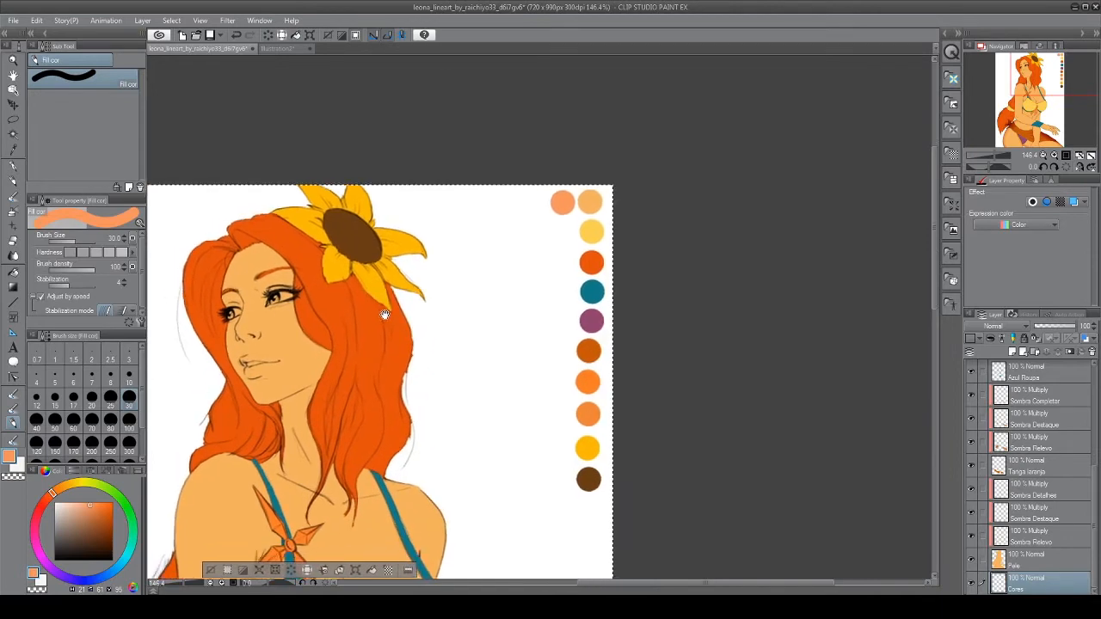
pyautogui.scroll(5, 555, 203)
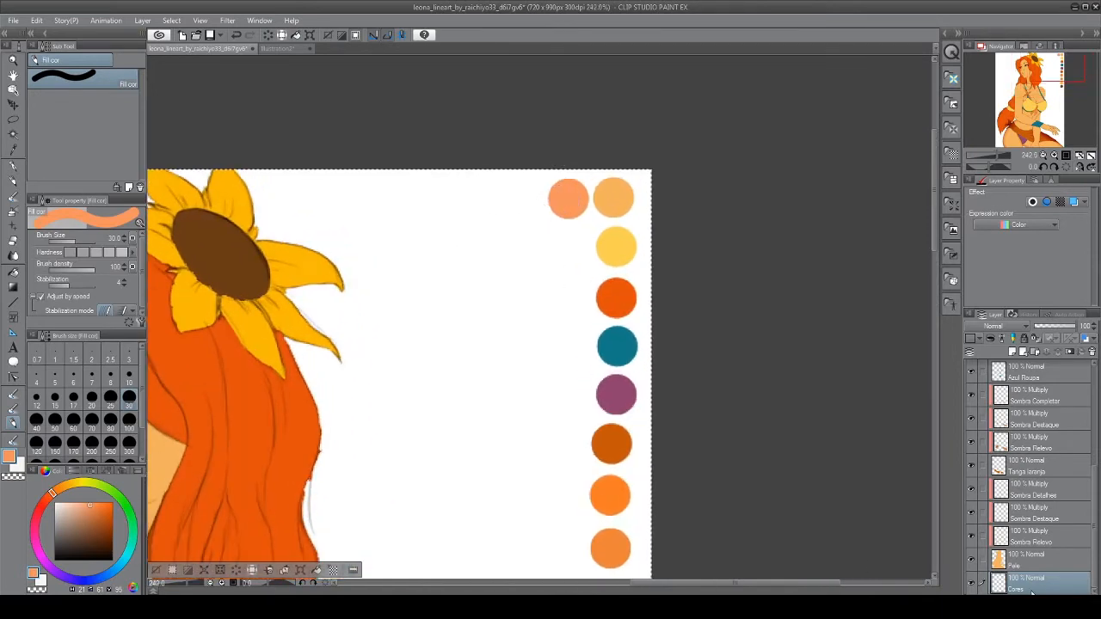
pyautogui.moveTo(586, 217); pyautogui.dragTo(553, 409)
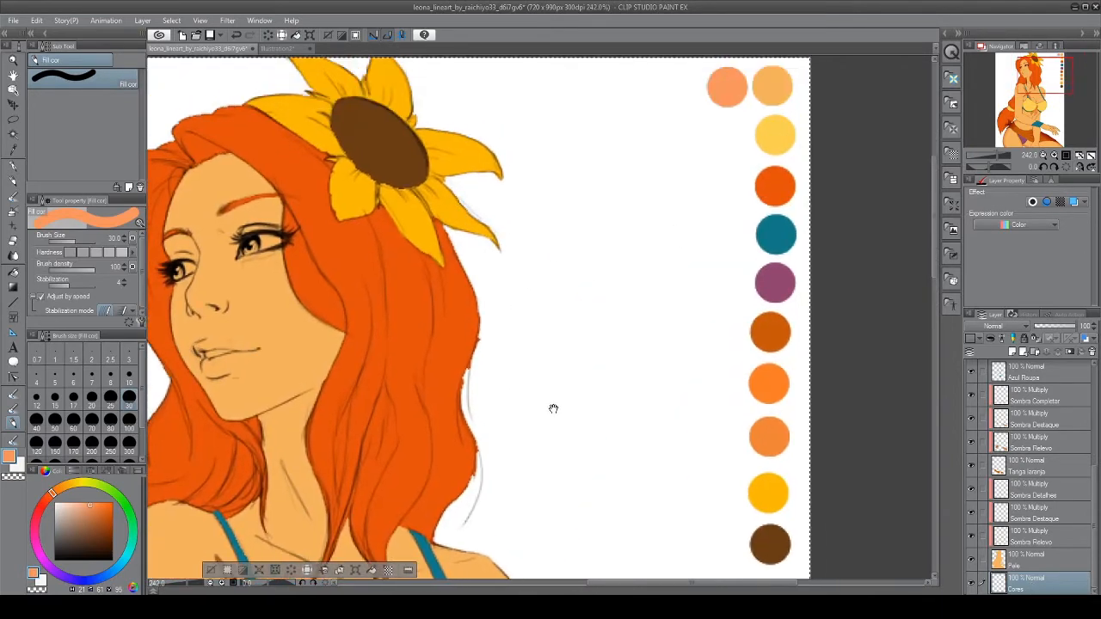
# Adjust the shadow colour to a slightly darker orange and repaint the swatch beside the skin tone
pyautogui.click(60, 471)
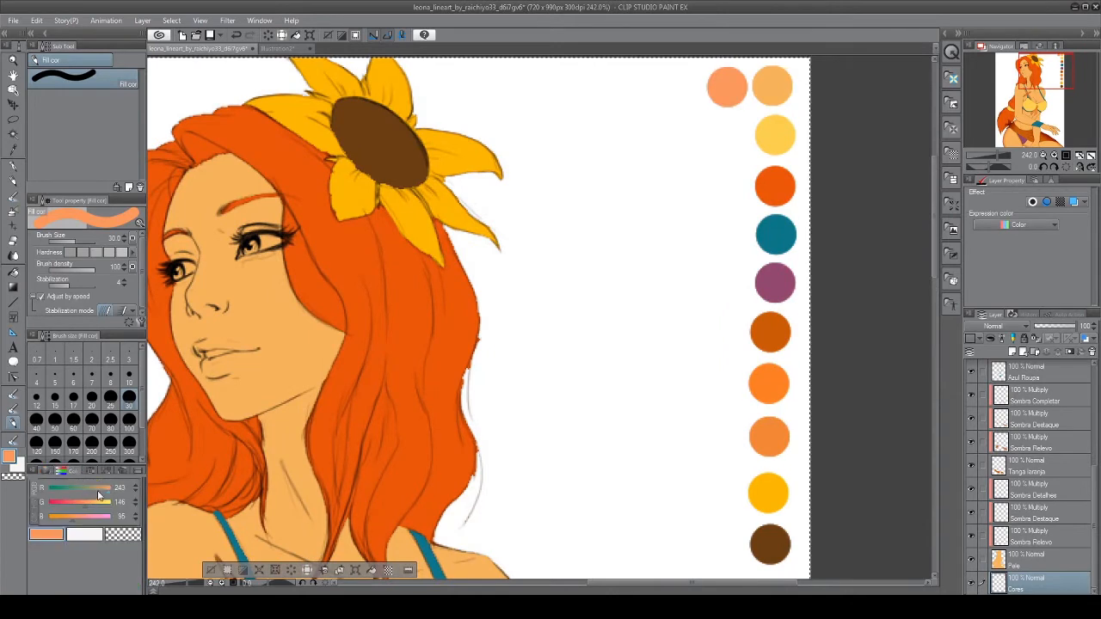
pyautogui.click(126, 472)
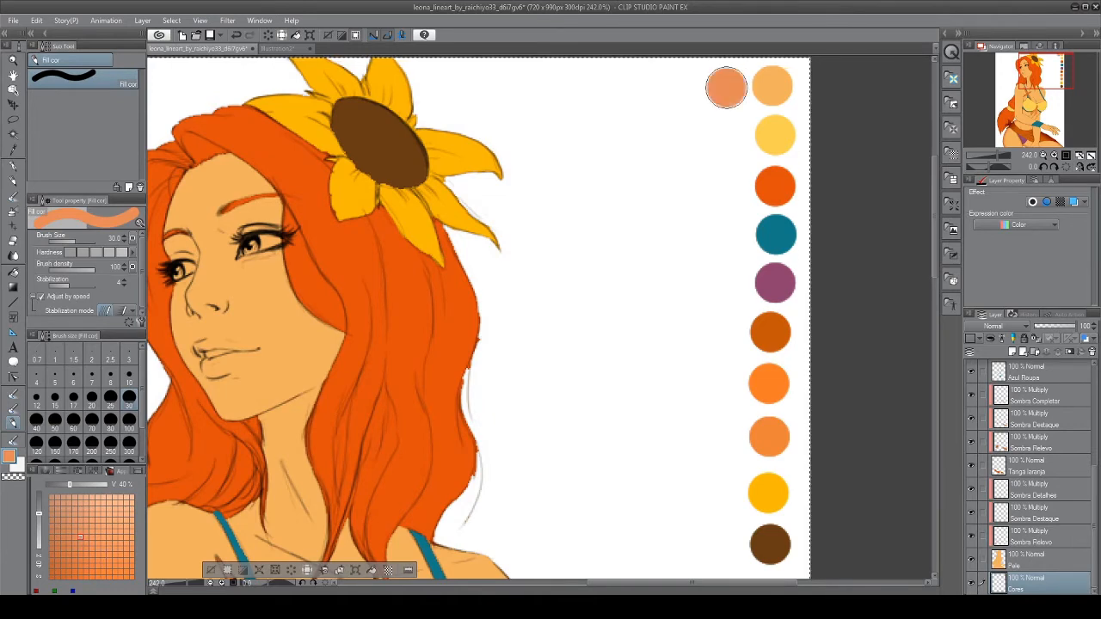
pyautogui.moveTo(551, 319); pyautogui.dragTo(797, 125)
# Examine the shading on the torso, wrap and thighs and compare it with the shadow swatch
pyautogui.moveTo(544, 542); pyautogui.dragTo(563, 224)
pyautogui.moveTo(498, 405); pyautogui.dragTo(455, 244)
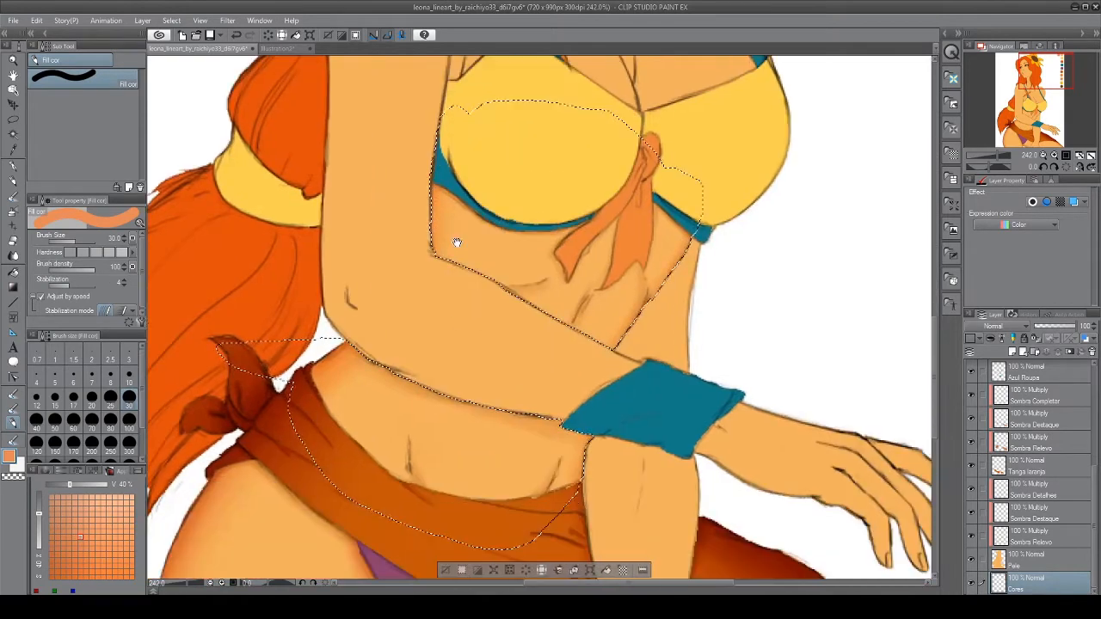
pyautogui.scroll(-2, 385, 346)
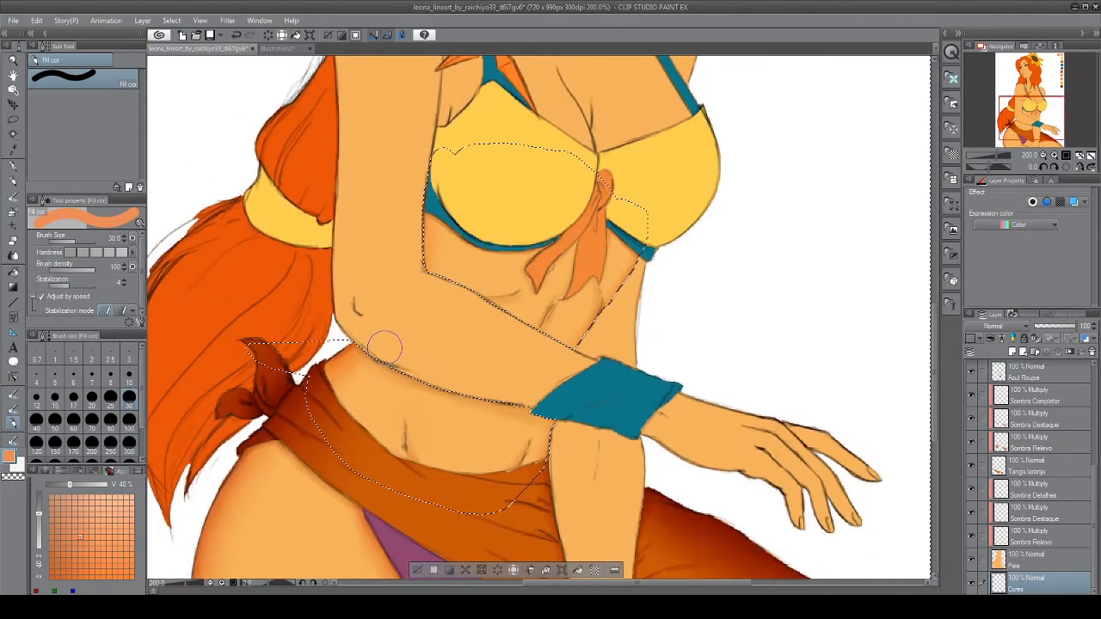
pyautogui.scroll(2, 386, 346)
pyautogui.scroll(-5, 383, 346)
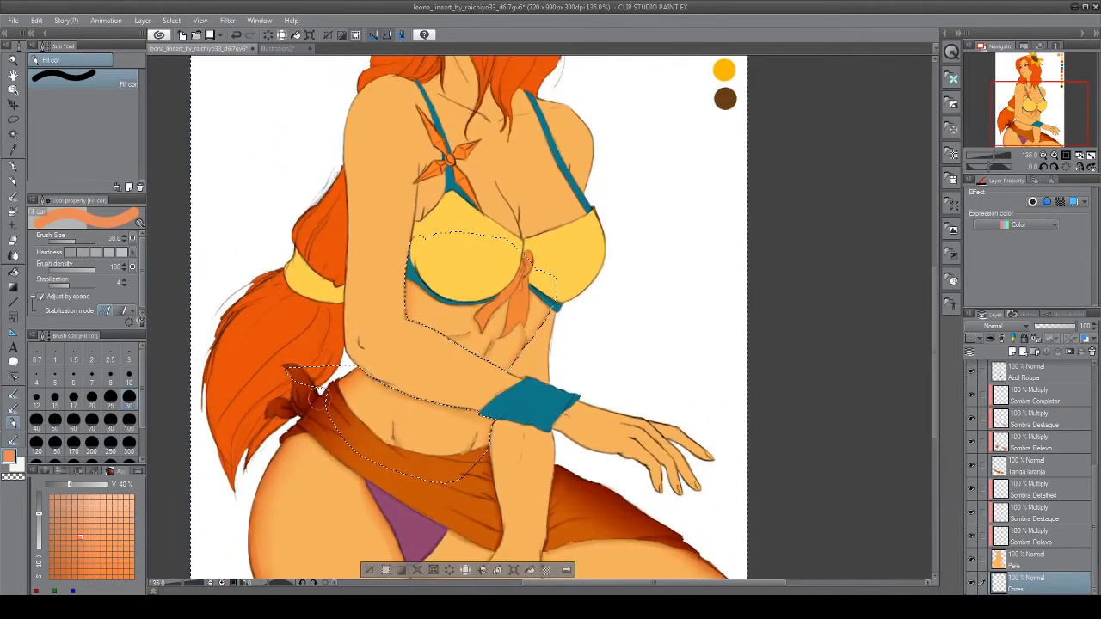
pyautogui.moveTo(608, 458); pyautogui.dragTo(675, 320)
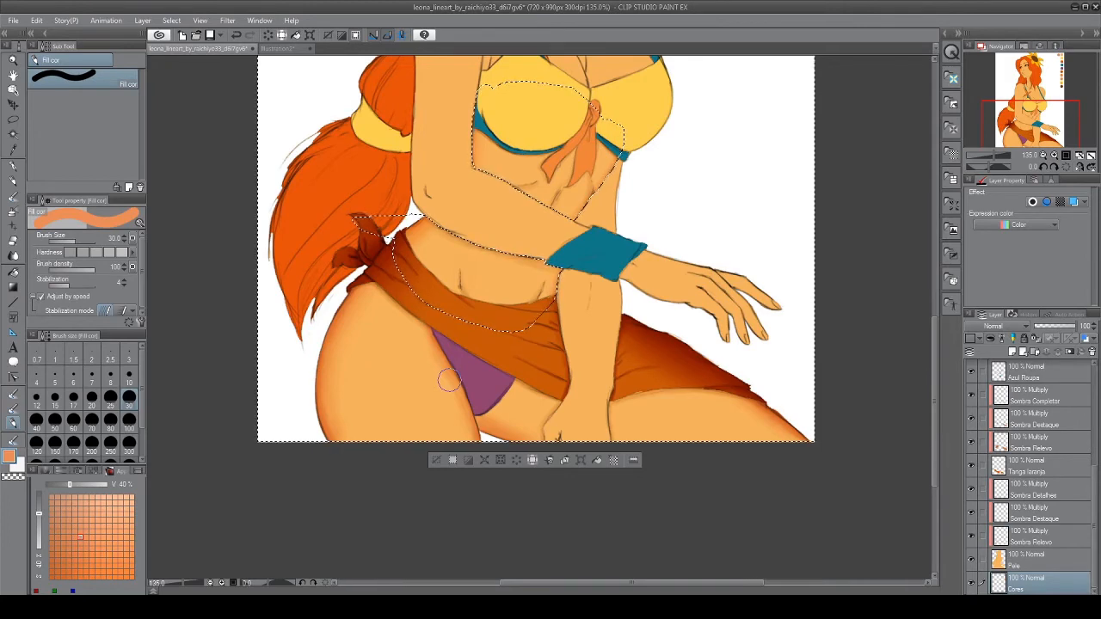
pyautogui.scroll(-2, 457, 344)
pyautogui.scroll(3, 457, 334)
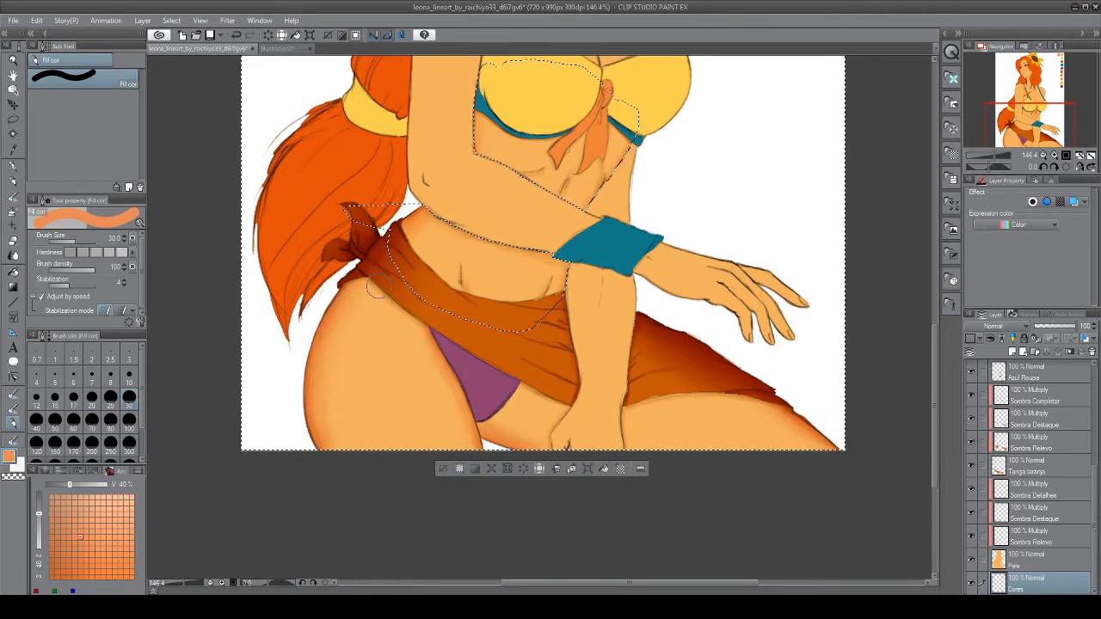
pyautogui.scroll(-2, 568, 189)
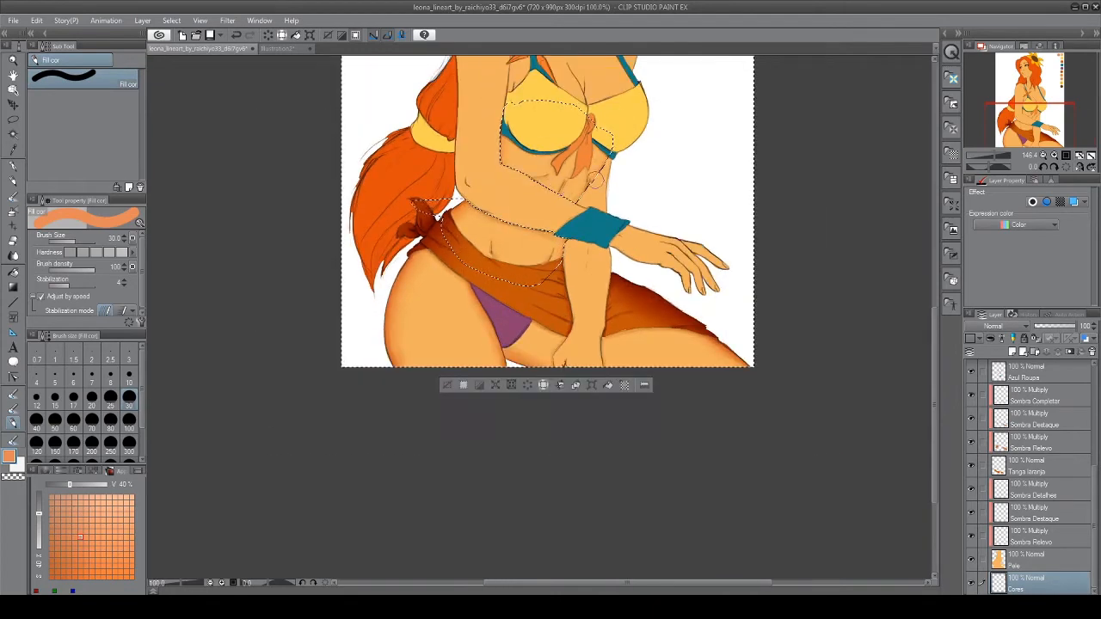
pyautogui.scroll(3, 618, 153)
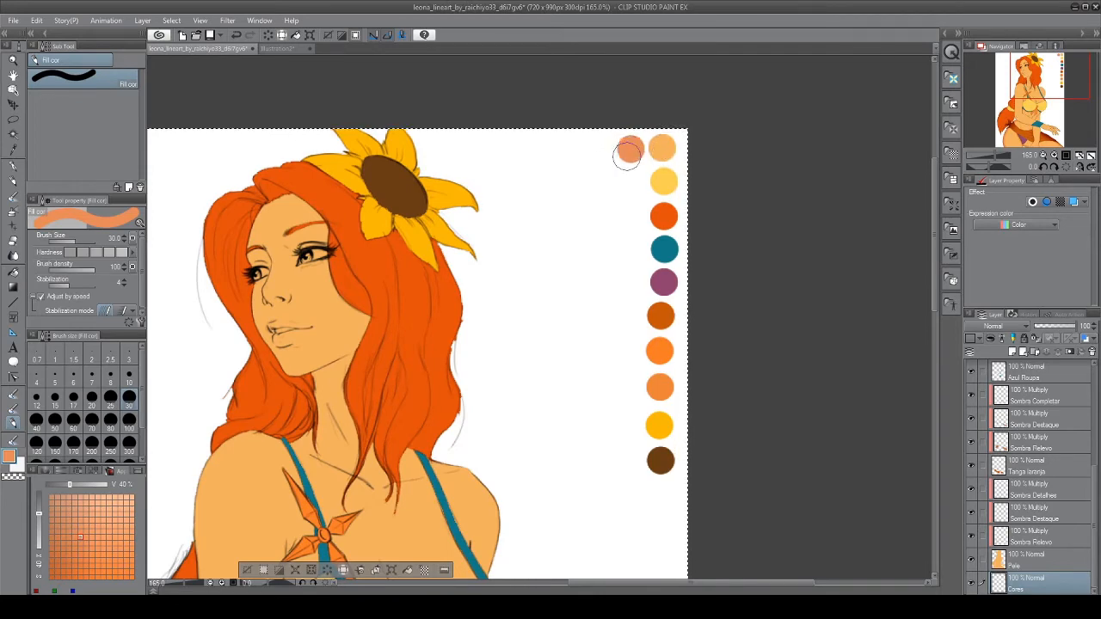
# Paint a relief shadow near the armpit on the skin's Sombra Relevo layer with the Sombra Relevo brush at size 50
pyautogui.scroll(-10, 395, 404)
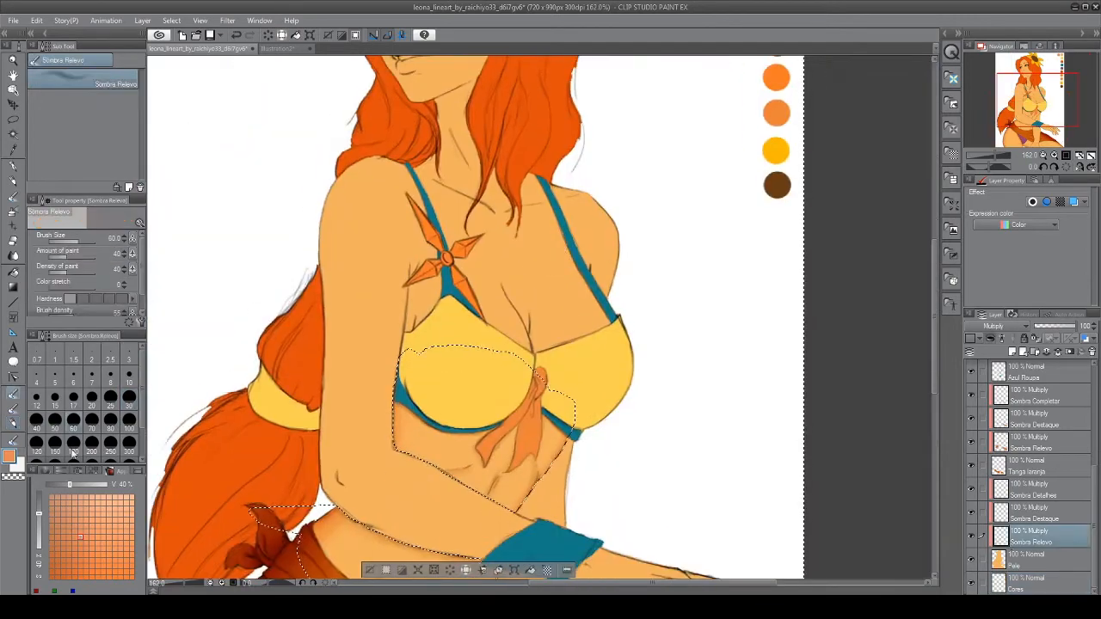
pyautogui.click(55, 420)
pyautogui.moveTo(425, 290); pyautogui.dragTo(415, 325)
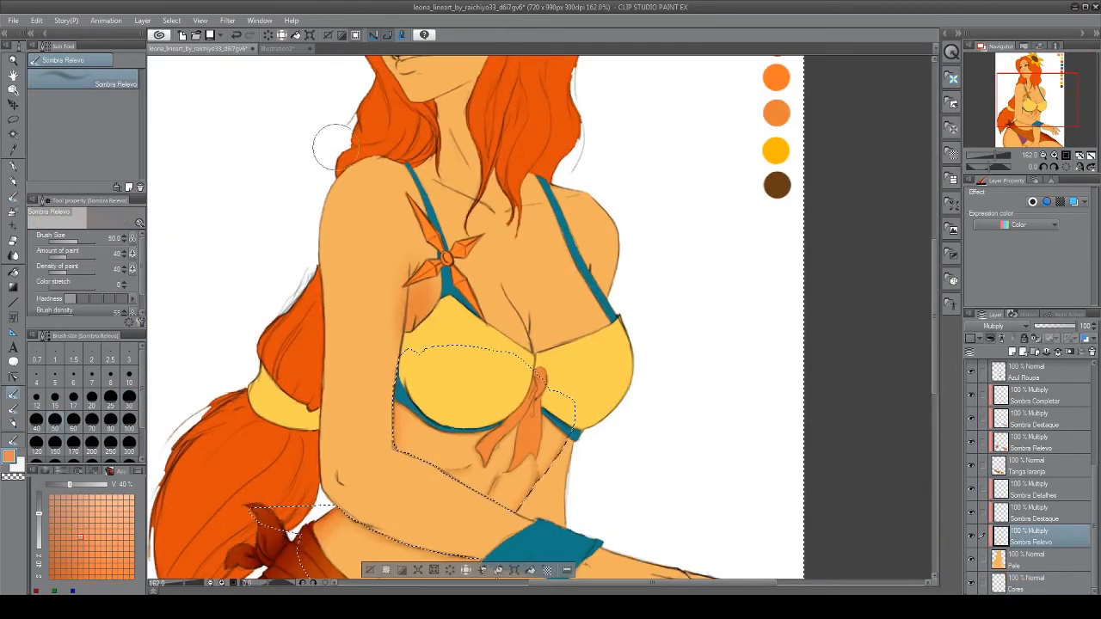
# Paint accent shadows around the cleavage lines on the skin's Sombra Destaque layer with the Detalhes brush at size 10
pyautogui.moveTo(533, 507)
pyautogui.mouseDown()
pyautogui.moveTo(430, 346)
pyautogui.moveTo(295, 263)
pyautogui.moveTo(312, 176)
pyautogui.mouseUp()
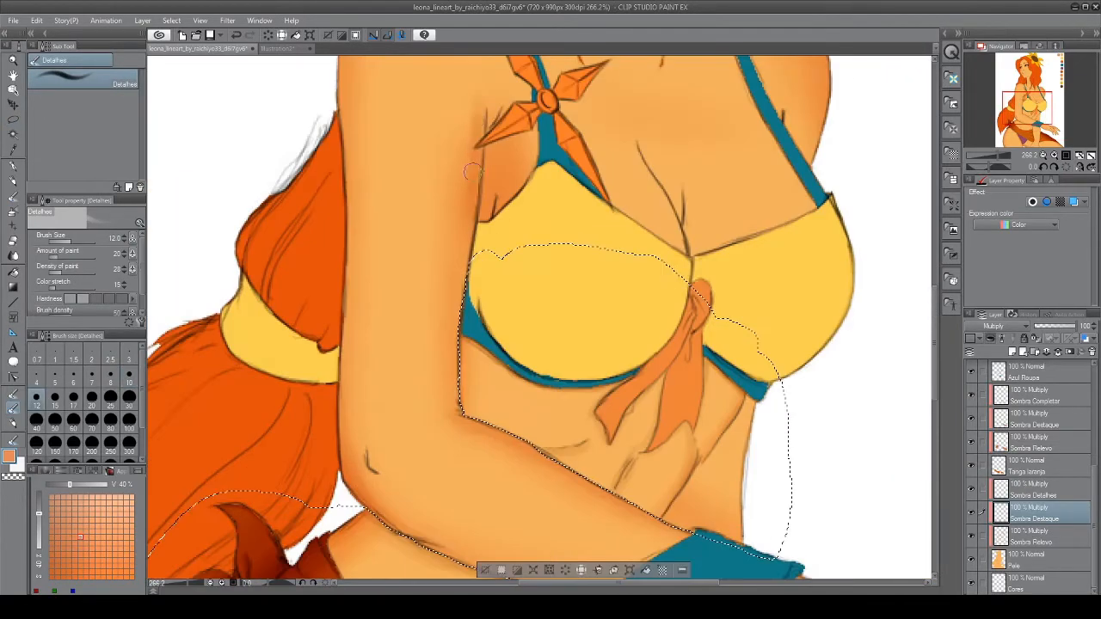
pyautogui.press('[')
pyautogui.scroll(3, 494, 268)
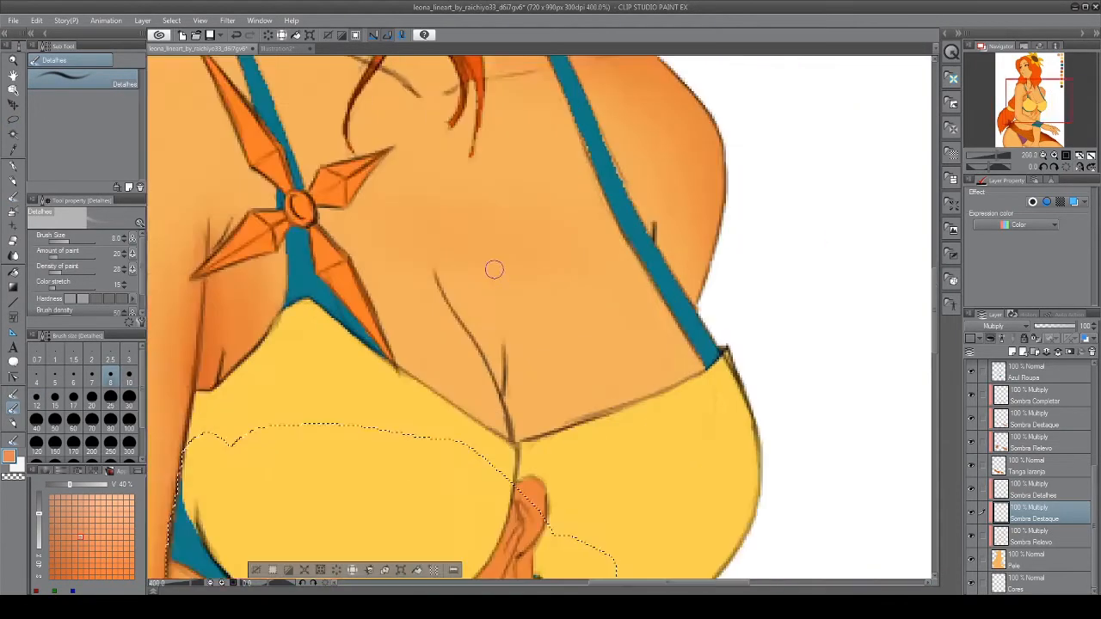
pyautogui.press(']')
pyautogui.moveTo(474, 156); pyautogui.dragTo(525, 216)
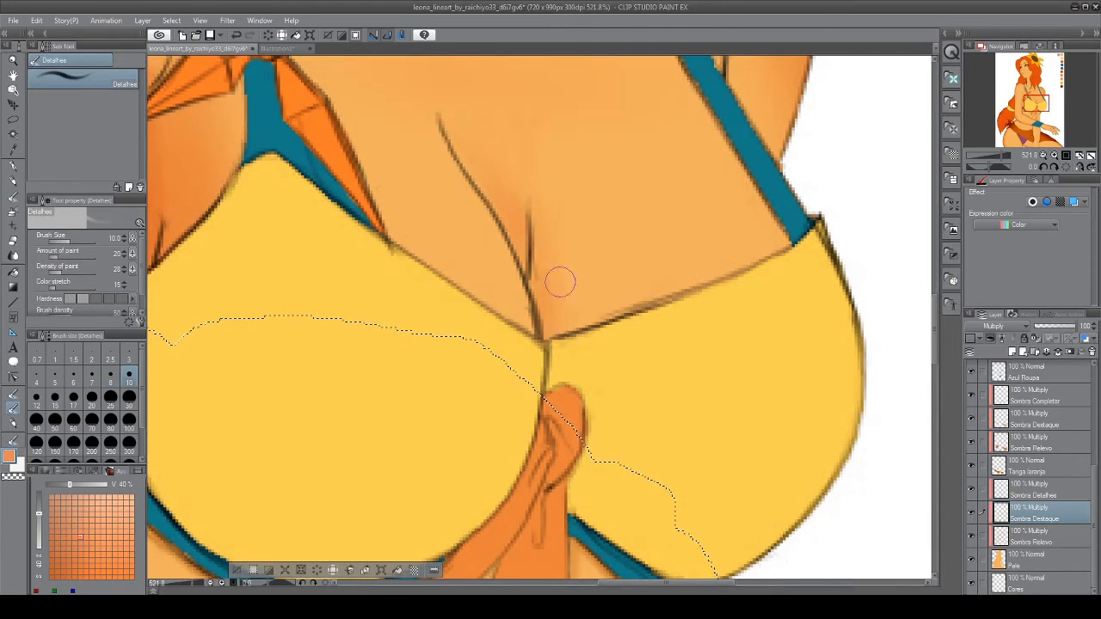
pyautogui.moveTo(731, 124)
pyautogui.mouseDown()
pyautogui.moveTo(548, 248)
pyautogui.moveTo(417, 420)
pyautogui.mouseUp()
pyautogui.moveTo(296, 107)
pyautogui.mouseDown()
pyautogui.moveTo(513, 249)
pyautogui.moveTo(409, 124)
pyautogui.mouseUp()
# Add accent shadows on the skin beneath the hair and around the strap at the far shoulder
pyautogui.scroll(-1, 521, 489)
pyautogui.moveTo(245, 92); pyautogui.dragTo(522, 306)
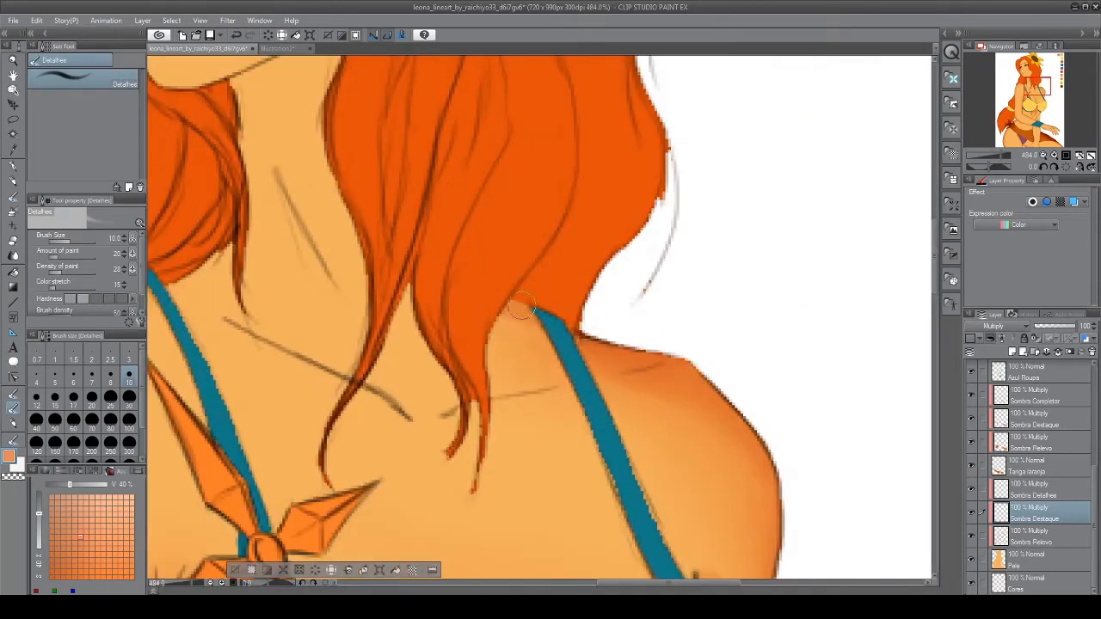
pyautogui.moveTo(205, 268); pyautogui.dragTo(521, 294)
pyautogui.scroll(-2, 505, 284)
pyautogui.moveTo(516, 516); pyautogui.dragTo(523, 125)
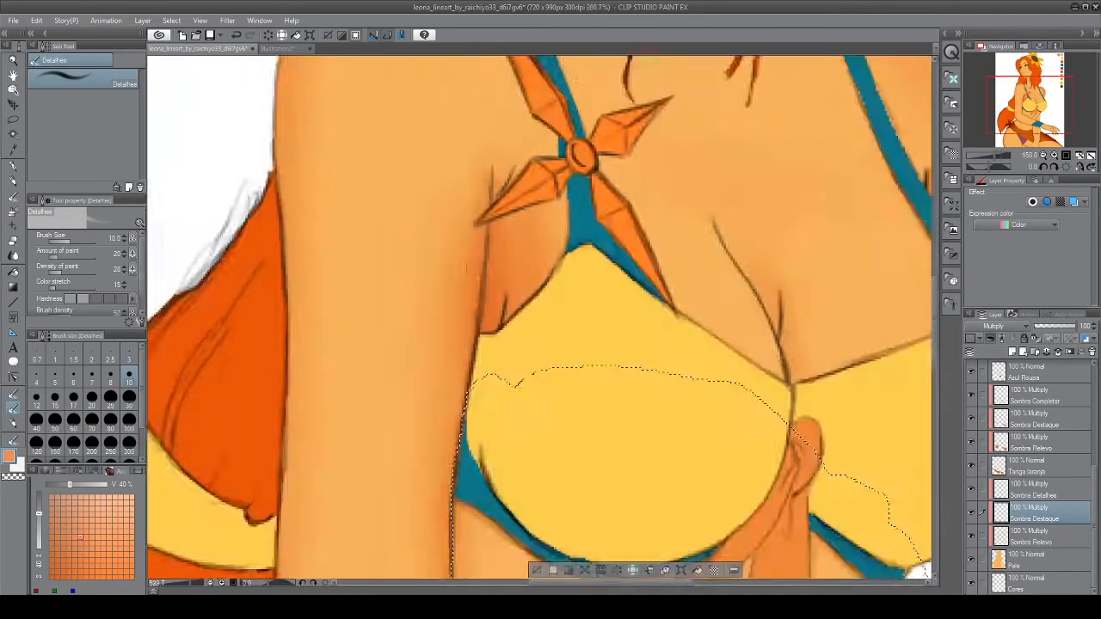
# Deepen the accent shadows around the near armpit and upper arm with the Detalhes brush at size 8
pyautogui.scroll(2, 439, 292)
pyautogui.press('[')
pyautogui.scroll(1, 585, 238)
pyautogui.moveTo(872, 404); pyautogui.dragTo(618, 373)
pyautogui.moveTo(625, 373); pyautogui.dragTo(617, 323)
pyautogui.moveTo(260, 278); pyautogui.dragTo(246, 324)
# Choose a yellower orange shadow colour and paint detail shadows around the near armpit on the skin's Sombra Detalhes layer
pyautogui.click(1034, 489)
pyautogui.scroll(-10, 529, 172)
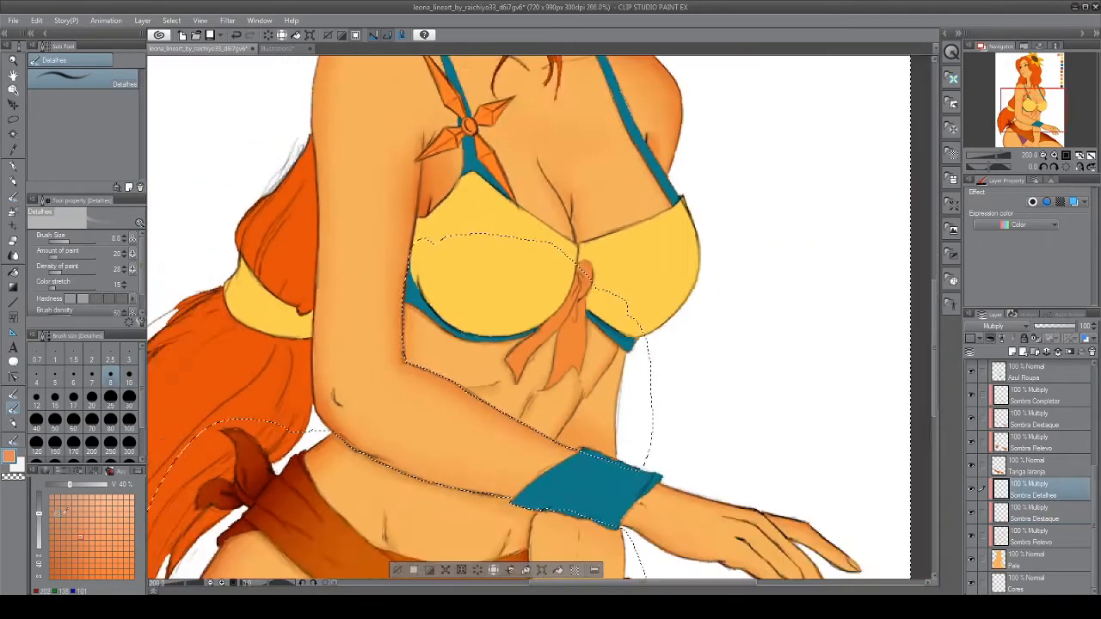
pyautogui.moveTo(482, 413); pyautogui.dragTo(593, 253)
pyautogui.click(44, 470)
pyautogui.click(115, 470)
pyautogui.scroll(5, 516, 215)
pyautogui.moveTo(516, 129); pyautogui.dragTo(419, 365)
pyautogui.scroll(5, 380, 344)
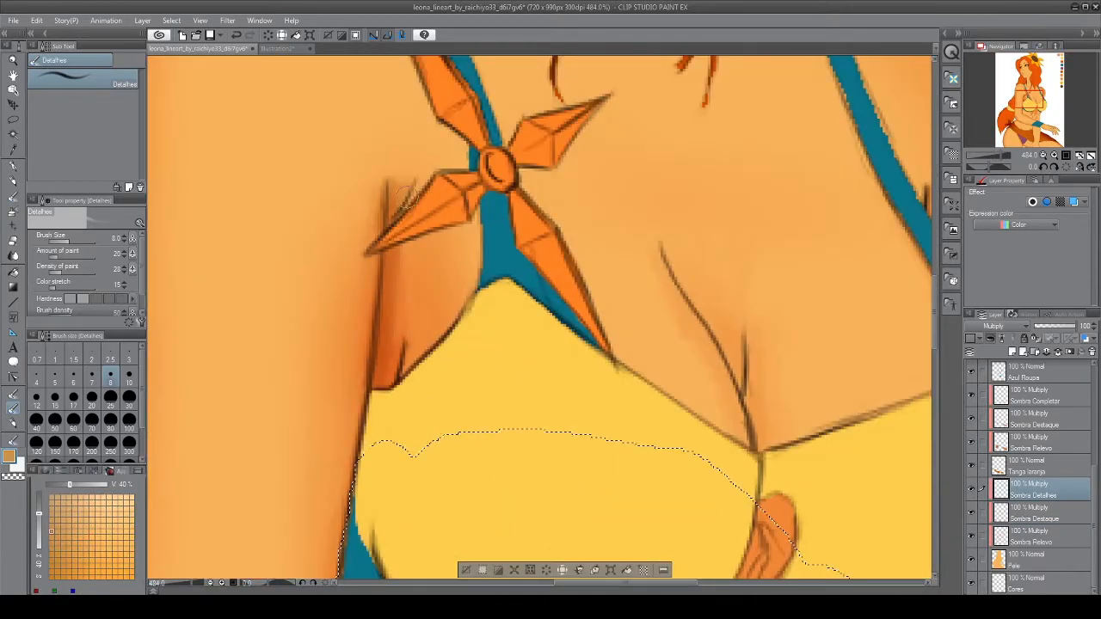
pyautogui.moveTo(259, 550); pyautogui.dragTo(460, 111)
# Shade the back of the hand and the knuckle lines with the Detalhes brush at size 5
pyautogui.press('[')
pyautogui.press('[')
pyautogui.press('[')
pyautogui.moveTo(809, 542)
pyautogui.mouseDown()
pyautogui.moveTo(600, 361)
pyautogui.moveTo(482, 394)
pyautogui.mouseUp()
pyautogui.moveTo(903, 495); pyautogui.dragTo(397, 319)
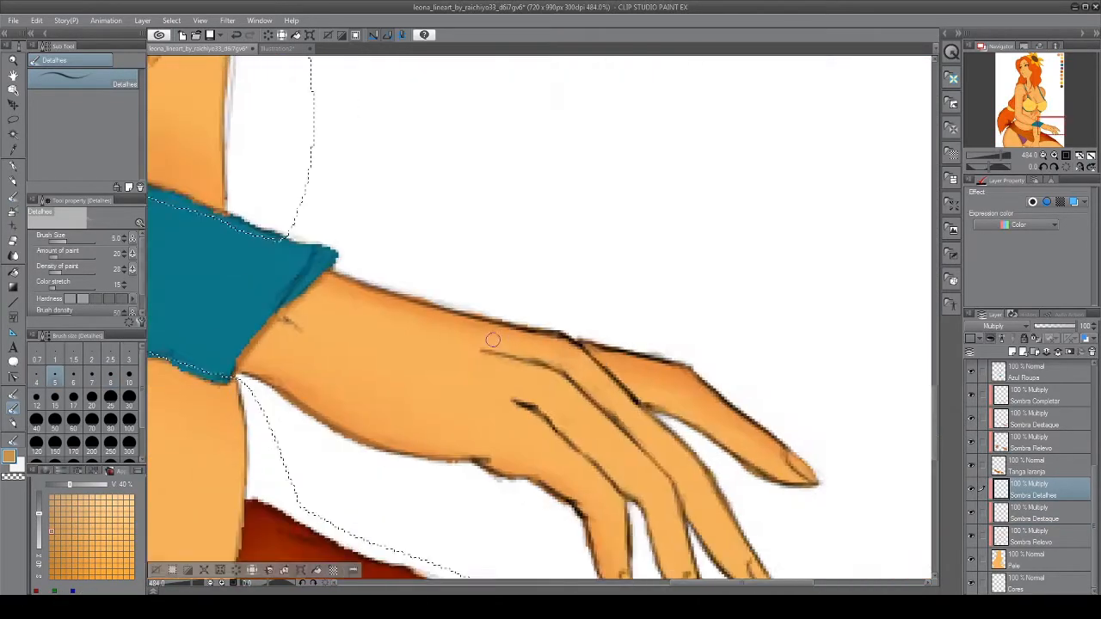
pyautogui.scroll(9, 521, 551)
pyautogui.moveTo(316, 232)
pyautogui.mouseDown()
pyautogui.moveTo(583, 295)
pyautogui.moveTo(745, 561)
pyautogui.mouseUp()
pyautogui.moveTo(653, 198); pyautogui.dragTo(410, 241)
pyautogui.moveTo(370, 207); pyautogui.dragTo(438, 290)
pyautogui.moveTo(516, 379); pyautogui.dragTo(485, 252)
pyautogui.moveTo(523, 297)
pyautogui.mouseDown()
pyautogui.moveTo(611, 495)
pyautogui.moveTo(616, 482)
pyautogui.mouseUp()
pyautogui.moveTo(482, 198); pyautogui.dragTo(507, 396)
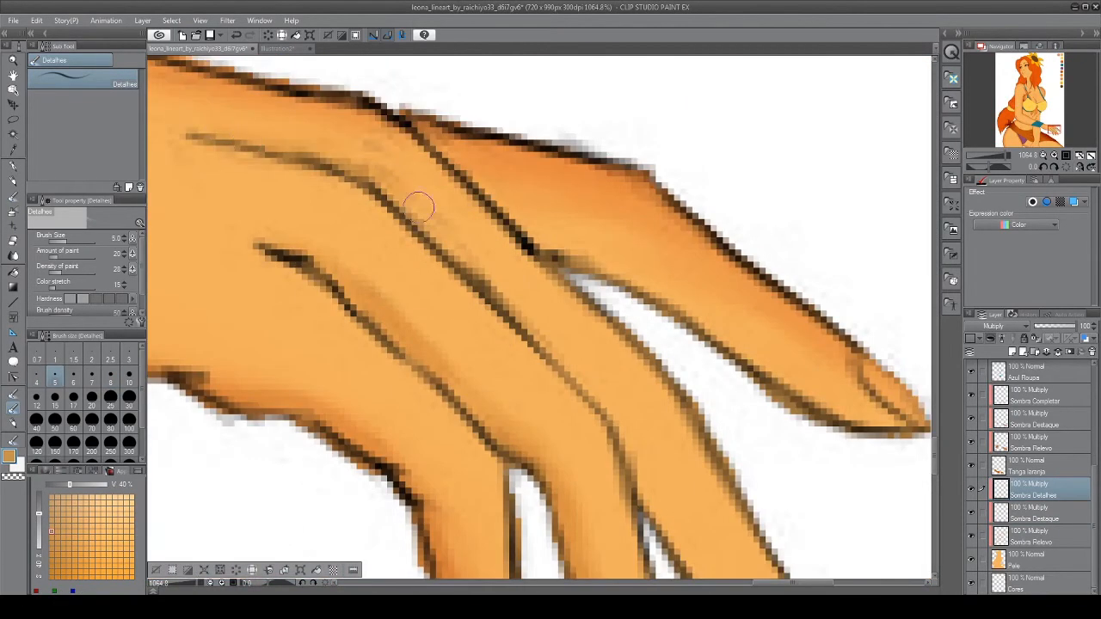
# Add detail shadows along the finger lines and around the index fingertip and nail
pyautogui.moveTo(654, 481); pyautogui.dragTo(516, 237)
pyautogui.moveTo(525, 297); pyautogui.dragTo(631, 404)
pyautogui.moveTo(482, 185); pyautogui.dragTo(620, 501)
pyautogui.moveTo(442, 196); pyautogui.dragTo(490, 230)
pyautogui.moveTo(723, 430); pyautogui.dragTo(533, 313)
pyautogui.moveTo(585, 311); pyautogui.dragTo(730, 381)
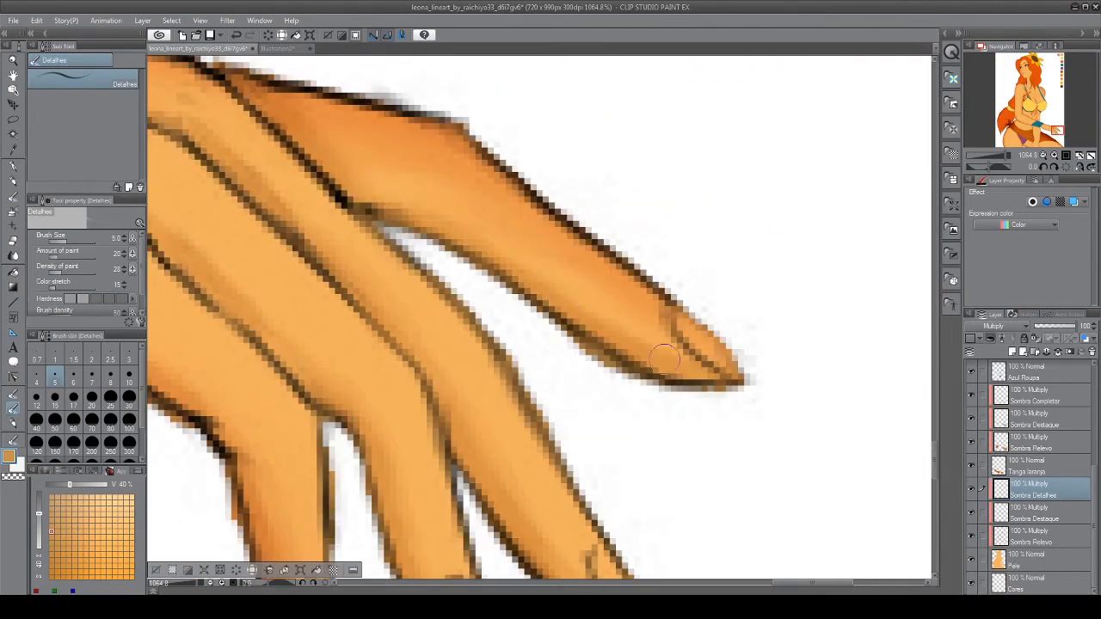
pyautogui.moveTo(684, 353); pyautogui.dragTo(635, 370)
# Paint thin detail shadows along both edges of the far shoulder's strap with the Detalhes brush at size 3
pyautogui.scroll(-12, 707, 366)
pyautogui.moveTo(462, 253); pyautogui.dragTo(443, 542)
pyautogui.scroll(12, 482, 146)
pyautogui.moveTo(373, 290); pyautogui.dragTo(447, 411)
pyautogui.moveTo(331, 202); pyautogui.dragTo(459, 490)
pyautogui.press('[')
pyautogui.press('[')
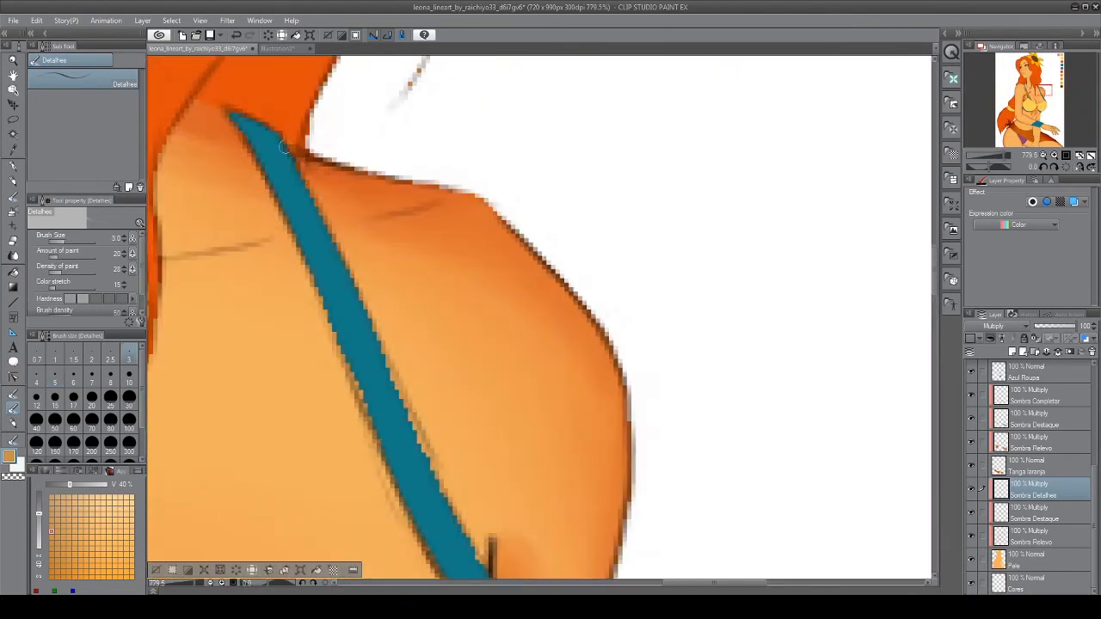
pyautogui.moveTo(285, 146); pyautogui.dragTo(357, 286)
pyautogui.moveTo(410, 435); pyautogui.dragTo(368, 308)
pyautogui.moveTo(284, 192); pyautogui.dragTo(378, 426)
pyautogui.moveTo(320, 266); pyautogui.dragTo(442, 467)
pyautogui.moveTo(365, 306); pyautogui.dragTo(398, 386)
pyautogui.moveTo(456, 464); pyautogui.dragTo(404, 242)
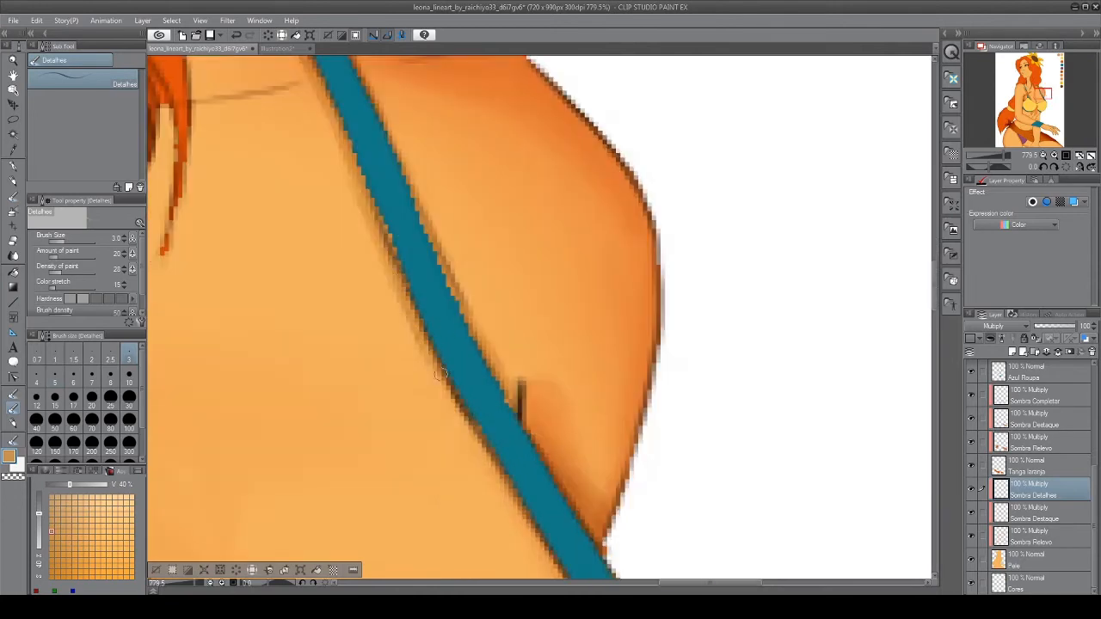
pyautogui.moveTo(473, 447); pyautogui.dragTo(434, 256)
pyautogui.moveTo(437, 251); pyautogui.dragTo(575, 459)
# Paint detail shadows along both edges of the near shoulder's strap with the Detalhes brush at size 4
pyautogui.scroll(-4, 629, 451)
pyautogui.moveTo(189, 155); pyautogui.dragTo(512, 310)
pyautogui.scroll(11, 456, 284)
pyautogui.press(']')
pyautogui.moveTo(394, 179); pyautogui.dragTo(515, 421)
pyautogui.moveTo(514, 417); pyautogui.dragTo(542, 503)
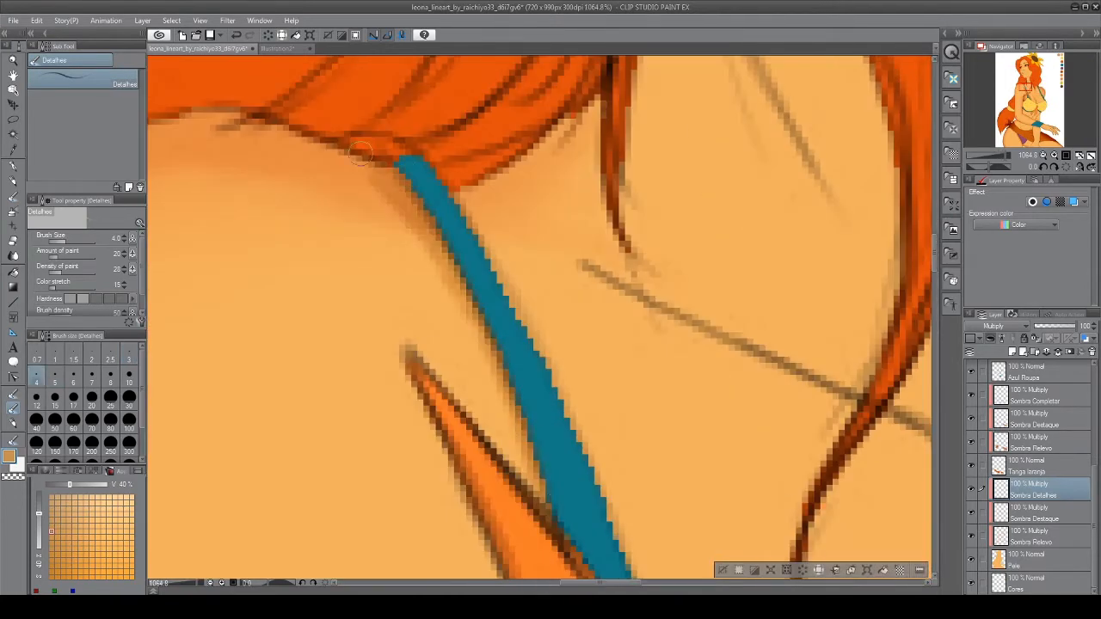
pyautogui.moveTo(458, 204); pyautogui.dragTo(527, 320)
pyautogui.moveTo(572, 349); pyautogui.dragTo(460, 182)
pyautogui.moveTo(409, 455)
pyautogui.mouseDown()
pyautogui.moveTo(483, 437)
pyautogui.moveTo(379, 195)
pyautogui.mouseUp()
pyautogui.moveTo(506, 316); pyautogui.dragTo(393, 172)
# Add detail shadows on the skin around the points of the star-shaped ornament
pyautogui.moveTo(662, 430); pyautogui.dragTo(551, 212)
pyautogui.moveTo(559, 323)
pyautogui.mouseDown()
pyautogui.moveTo(769, 226)
pyautogui.moveTo(662, 368)
pyautogui.mouseUp()
pyautogui.moveTo(654, 379); pyautogui.dragTo(543, 189)
pyautogui.moveTo(594, 413); pyautogui.dragTo(560, 249)
pyautogui.moveTo(538, 194); pyautogui.dragTo(556, 351)
pyautogui.moveTo(527, 302); pyautogui.dragTo(440, 185)
pyautogui.moveTo(151, 359); pyautogui.dragTo(353, 341)
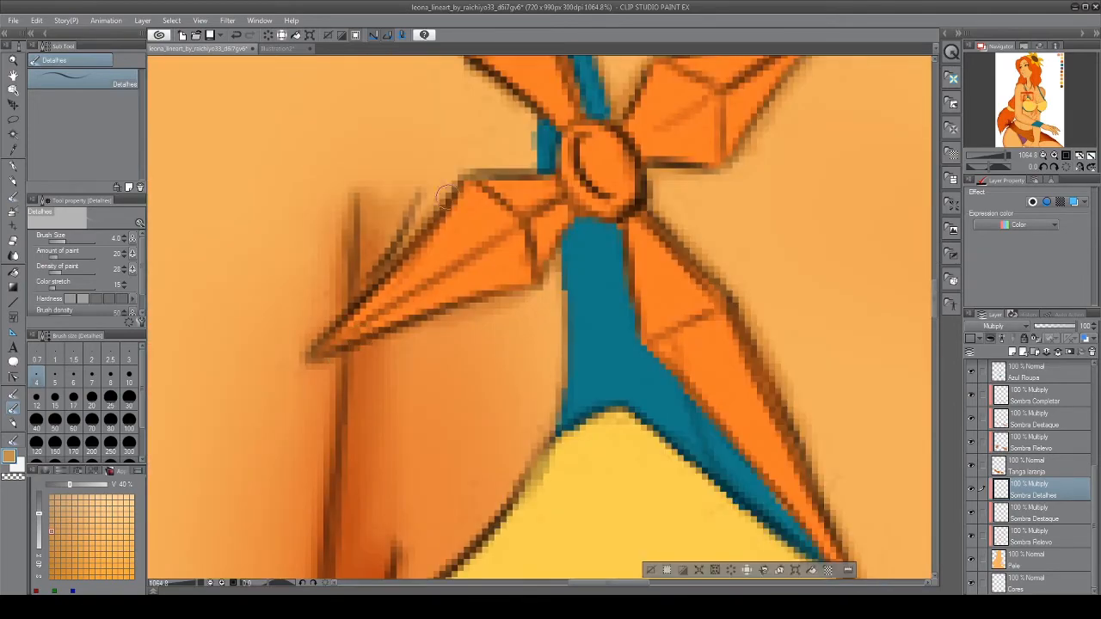
# Add a swatch of the detail shadow colour beside the skin swatches on the Cores layer with the Fill cor brush at size 30
pyautogui.hotkey('ctrl', '0')
pyautogui.scroll(6, 522, 338)
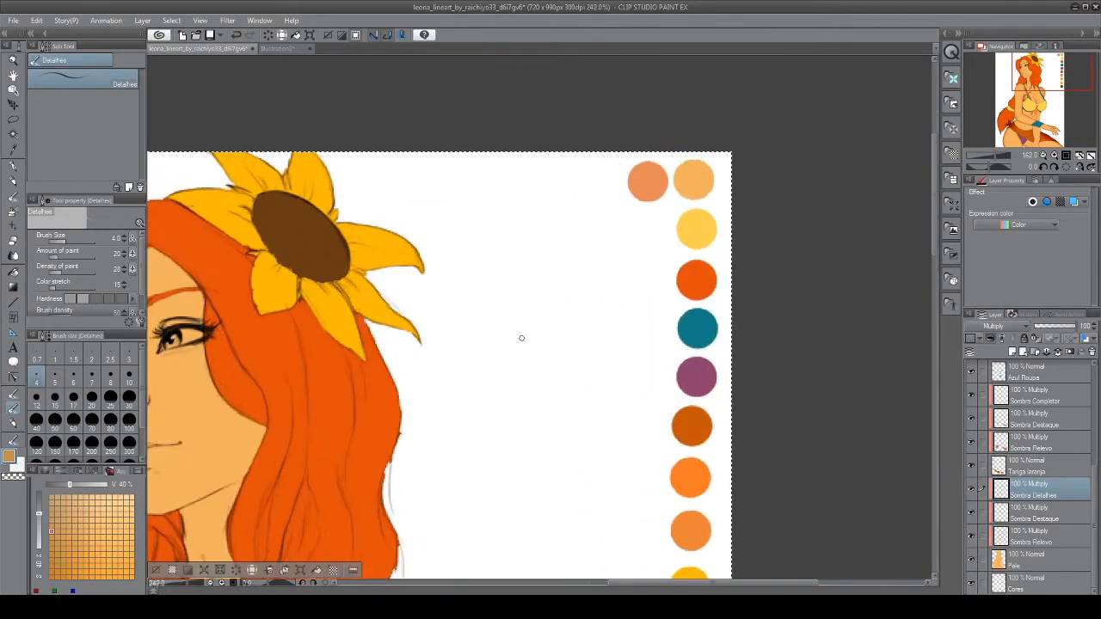
pyautogui.scroll(1, 521, 338)
pyautogui.click(1033, 583)
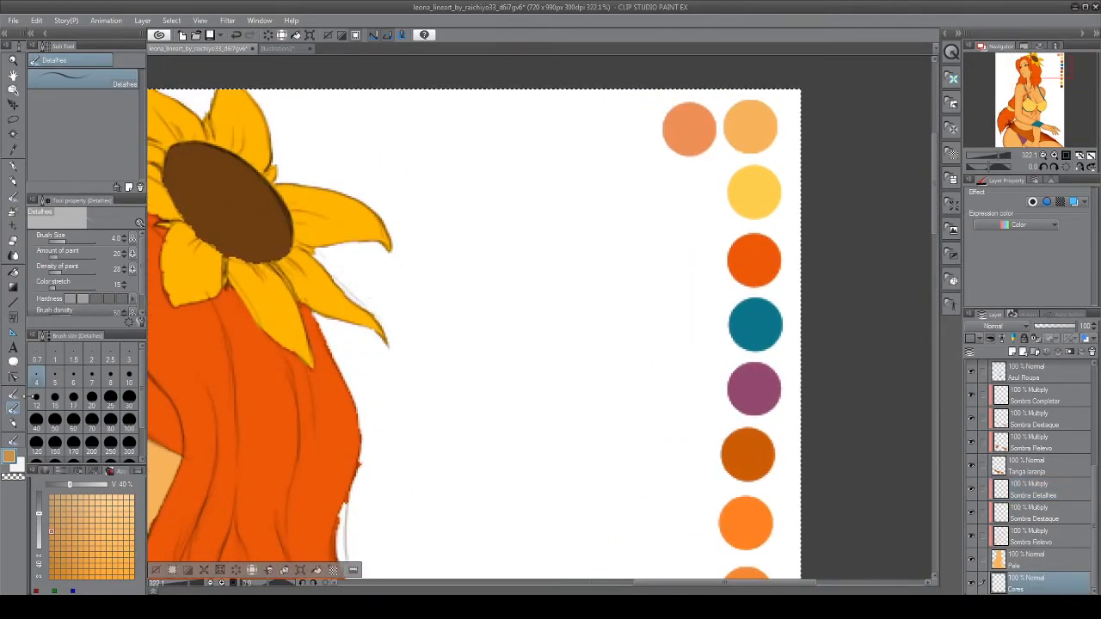
pyautogui.click(13, 419)
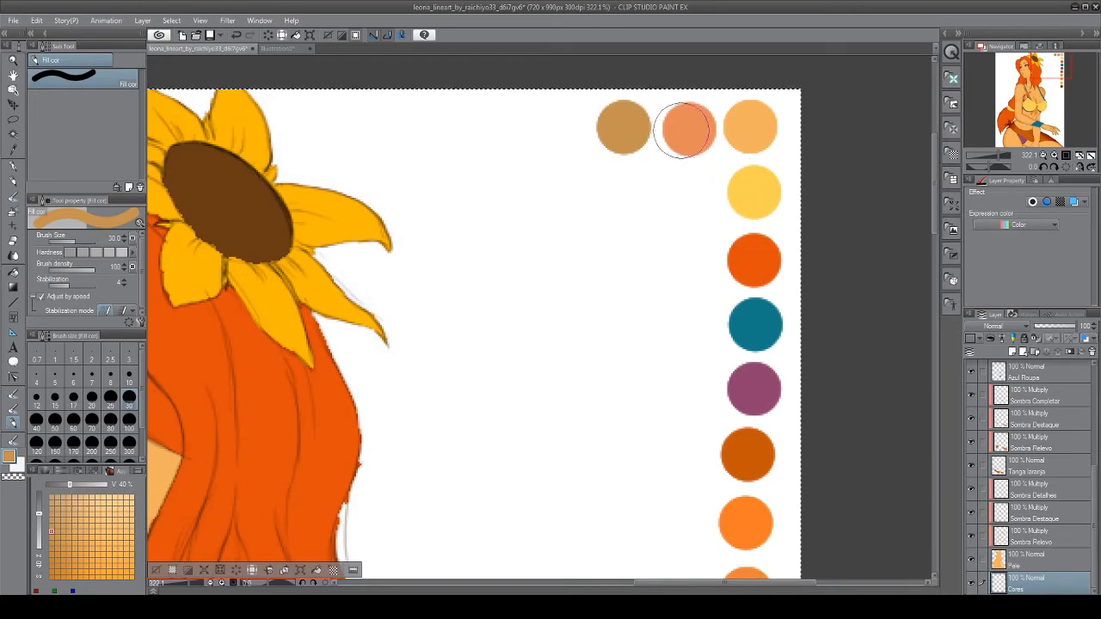
# Examine the detail shadows along the straps, shoulders, neckline and elbow at several zoom levels
pyautogui.scroll(-5, 592, 313)
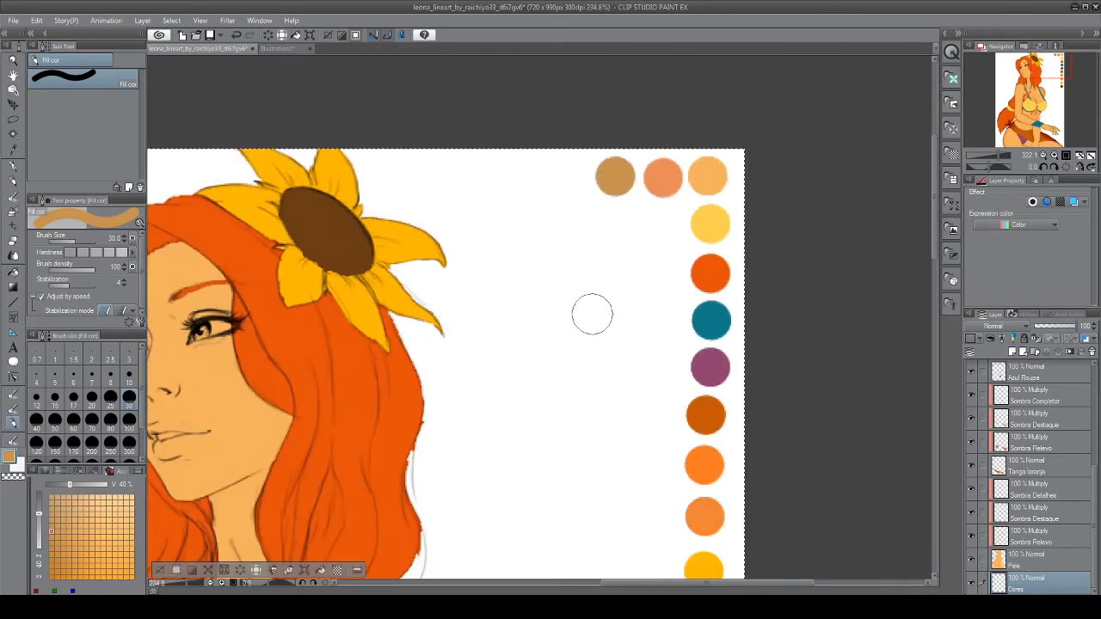
pyautogui.moveTo(413, 388); pyautogui.dragTo(631, 113)
pyautogui.moveTo(536, 339)
pyautogui.mouseDown()
pyautogui.moveTo(476, 257)
pyautogui.moveTo(473, 234)
pyautogui.moveTo(473, 266)
pyautogui.moveTo(447, 279)
pyautogui.mouseUp()
pyautogui.scroll(3, 603, 263)
pyautogui.scroll(2, 527, 275)
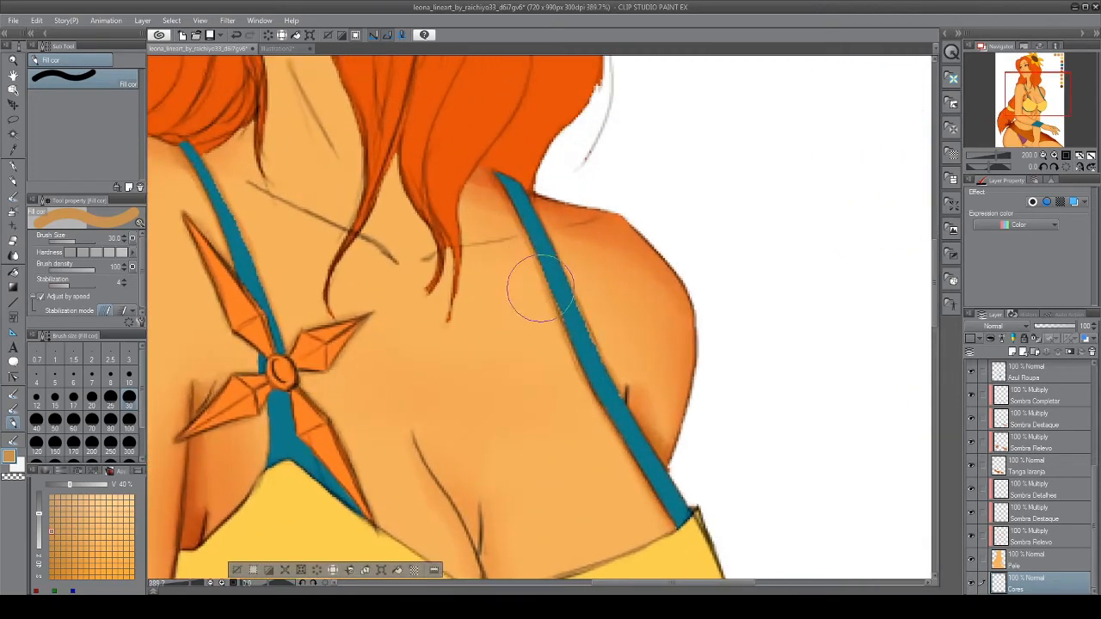
pyautogui.scroll(3, 528, 258)
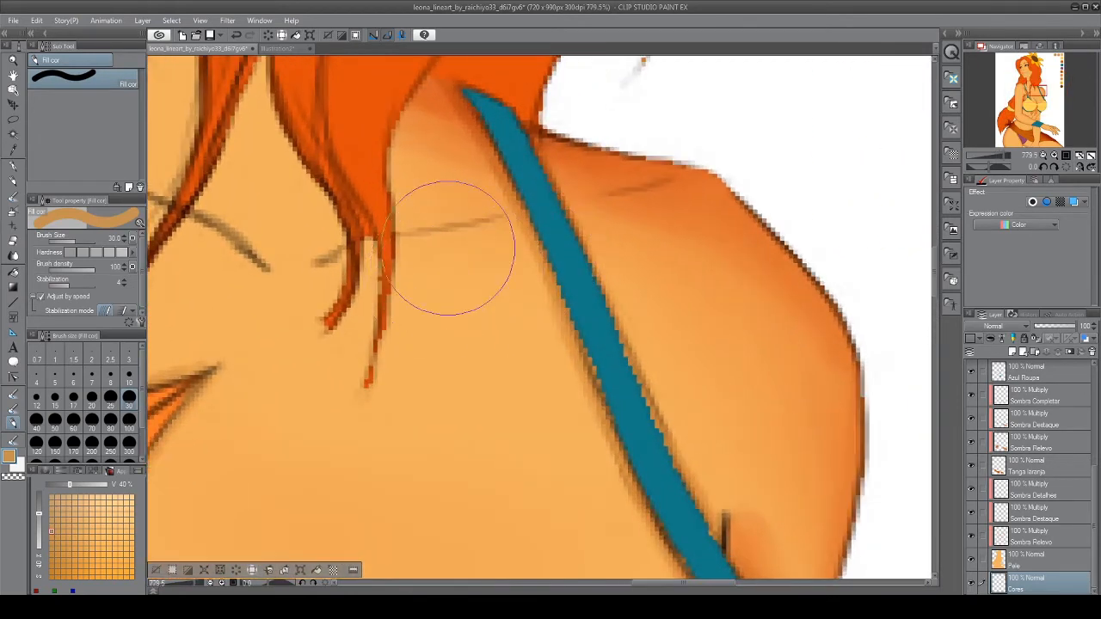
pyautogui.scroll(-5, 465, 374)
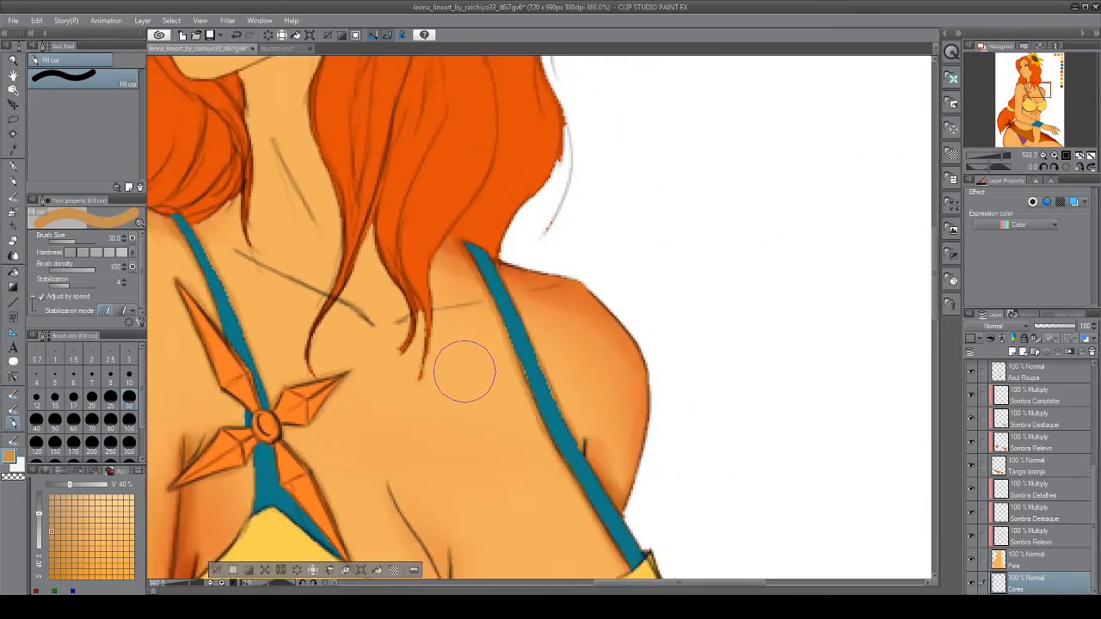
pyautogui.scroll(4, 368, 297)
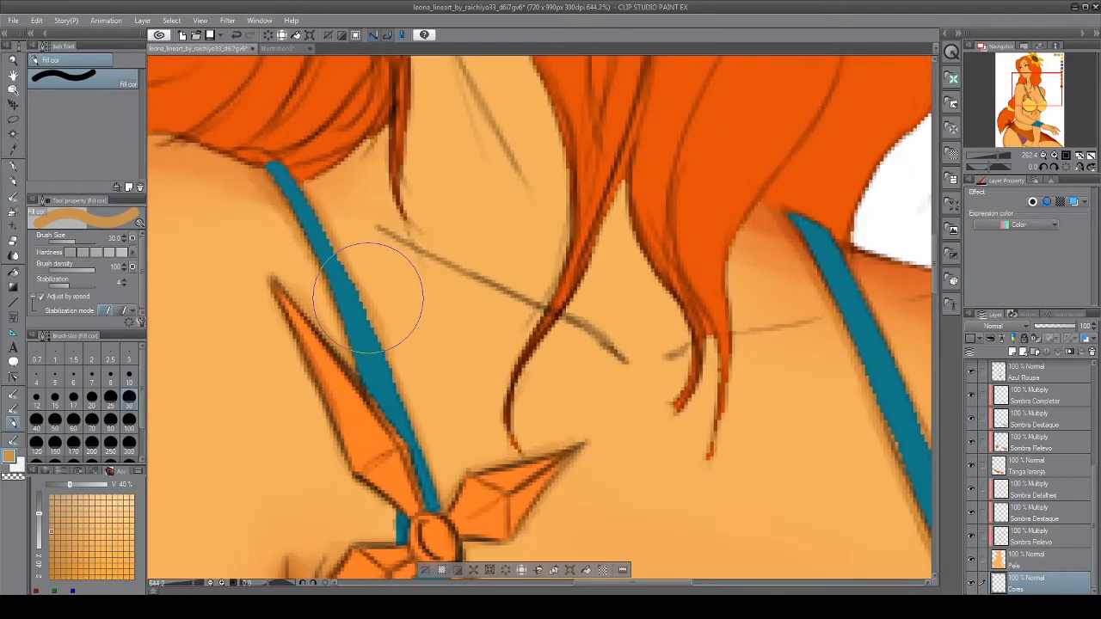
pyautogui.scroll(-4, 383, 341)
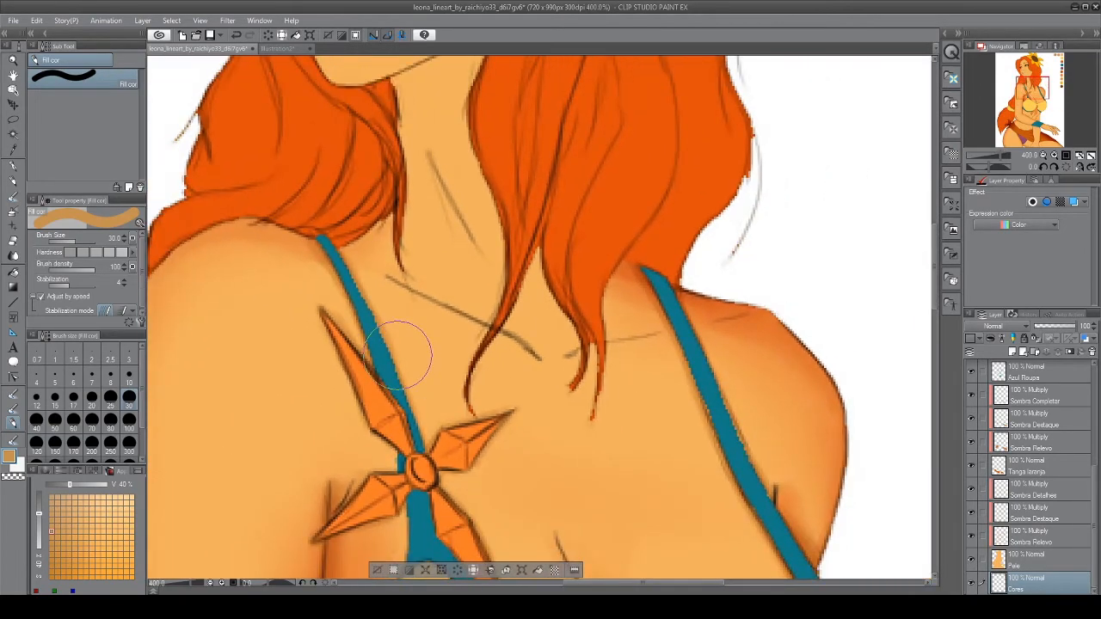
pyautogui.scroll(4, 295, 269)
pyautogui.scroll(-5, 295, 269)
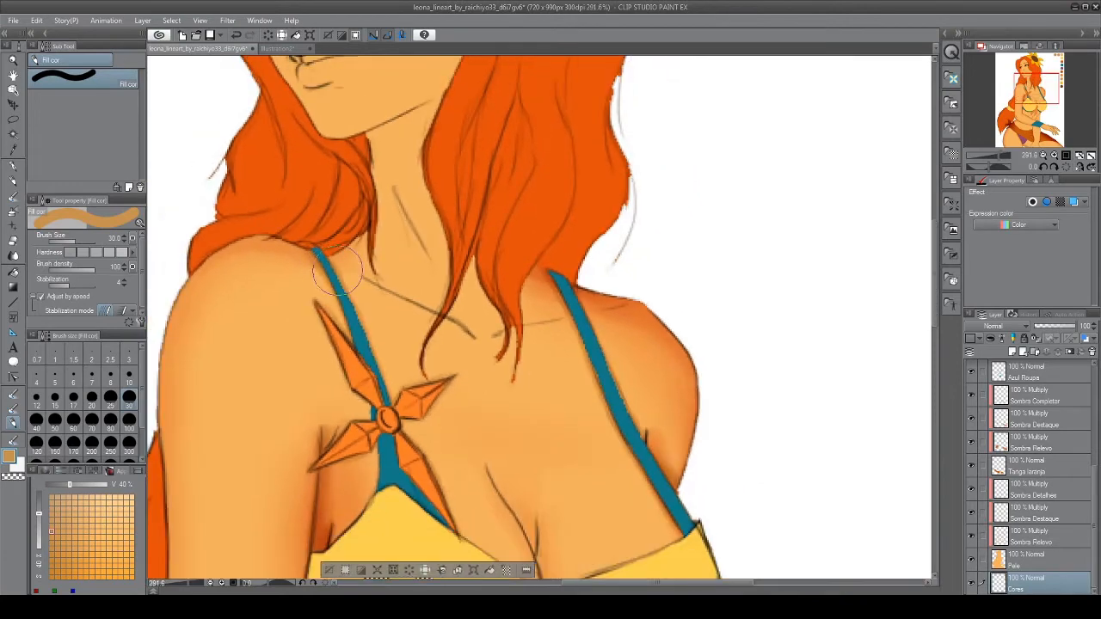
pyautogui.scroll(1, 609, 207)
pyautogui.scroll(-2, 610, 207)
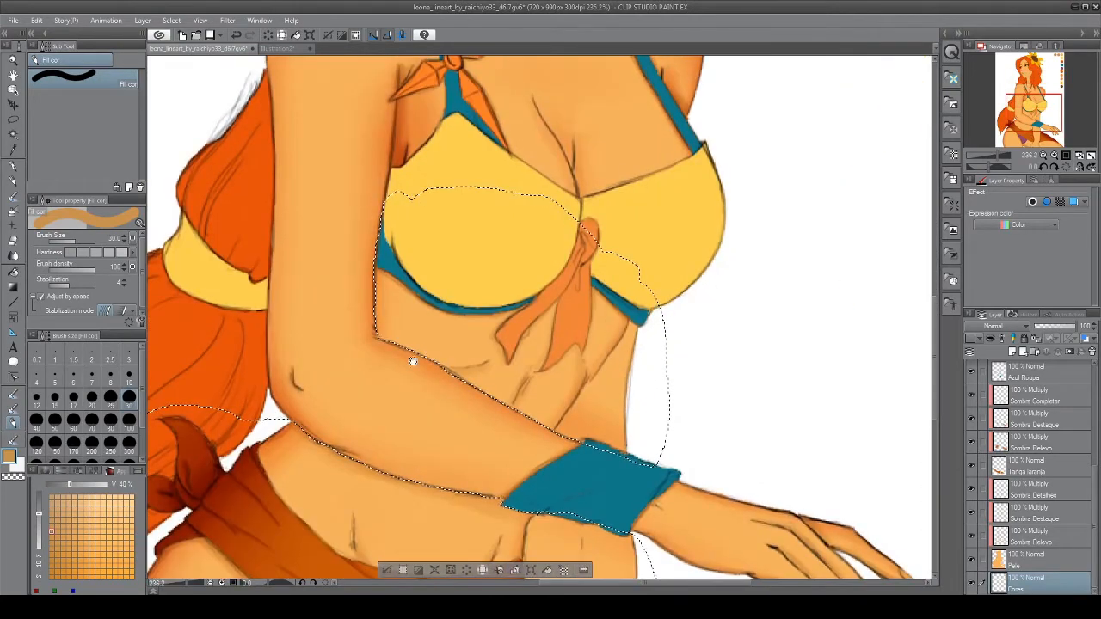
pyautogui.scroll(3, 551, 287)
pyautogui.scroll(5, 455, 312)
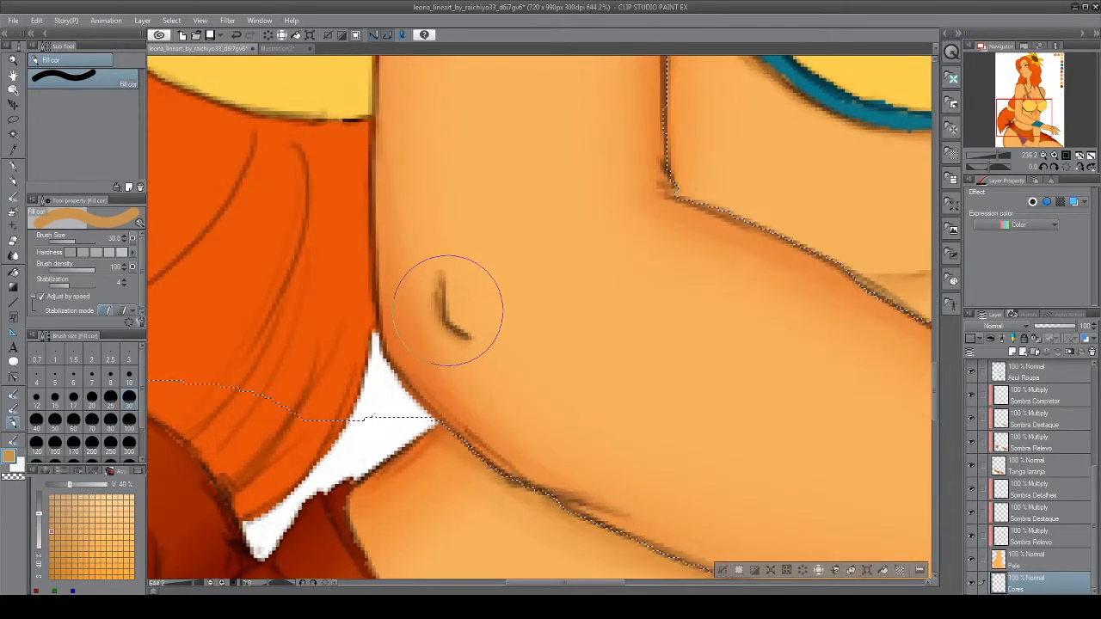
pyautogui.scroll(-7, 535, 307)
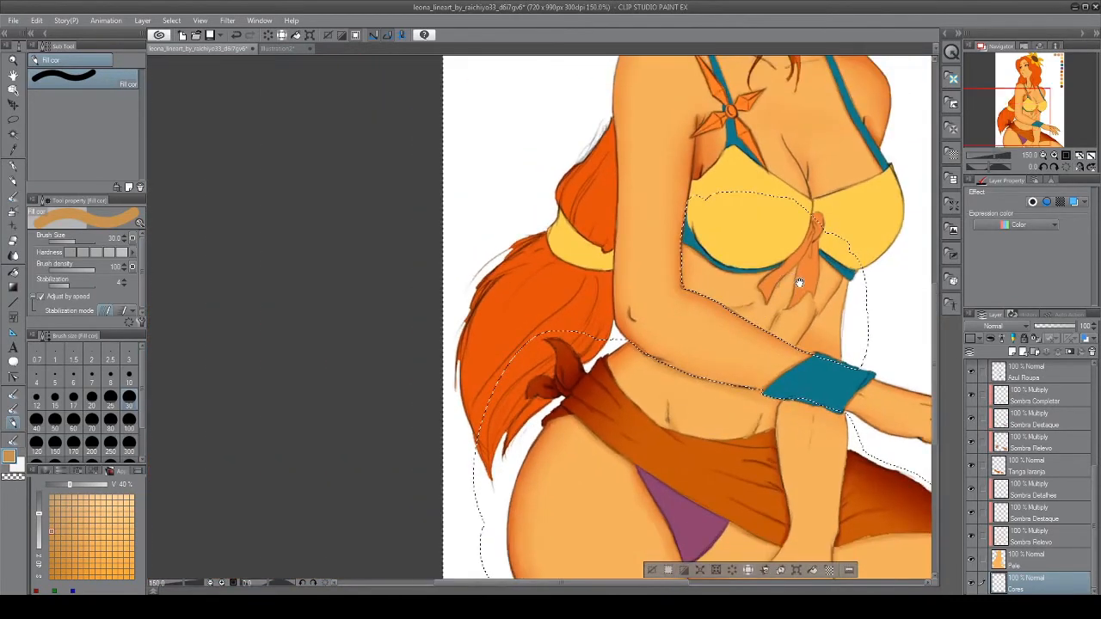
# Examine the shading of the chest and far armpit and compare it with the skin shadow swatches
pyautogui.moveTo(799, 283)
pyautogui.mouseDown()
pyautogui.moveTo(591, 342)
pyautogui.moveTo(666, 238)
pyautogui.moveTo(574, 388)
pyautogui.moveTo(603, 284)
pyautogui.moveTo(589, 217)
pyautogui.moveTo(570, 215)
pyautogui.moveTo(537, 247)
pyautogui.mouseUp()
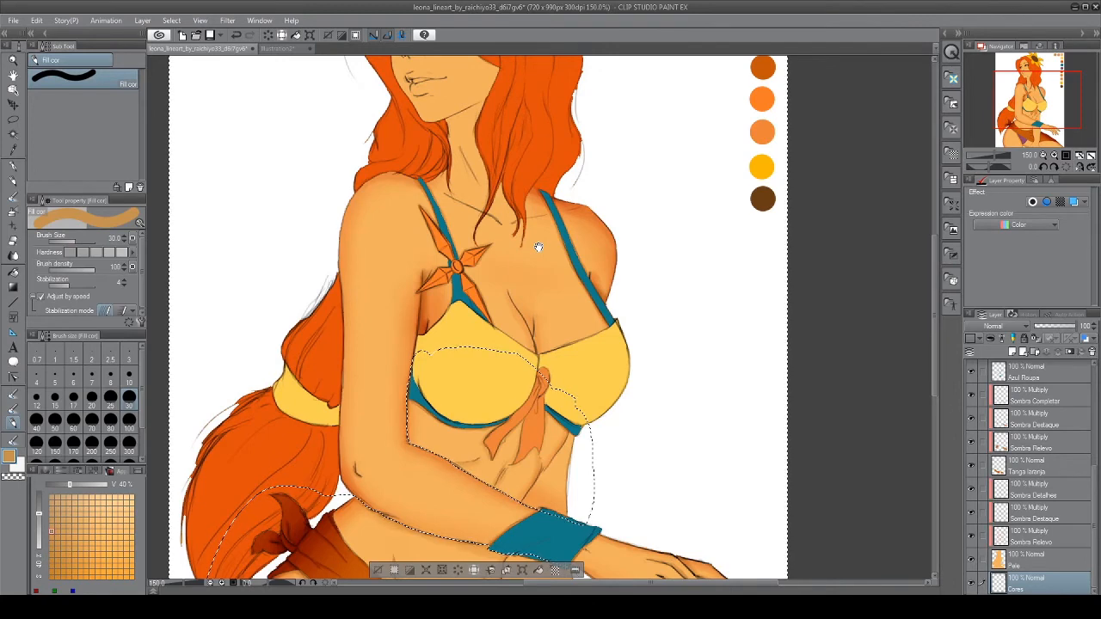
pyautogui.scroll(12, 542, 351)
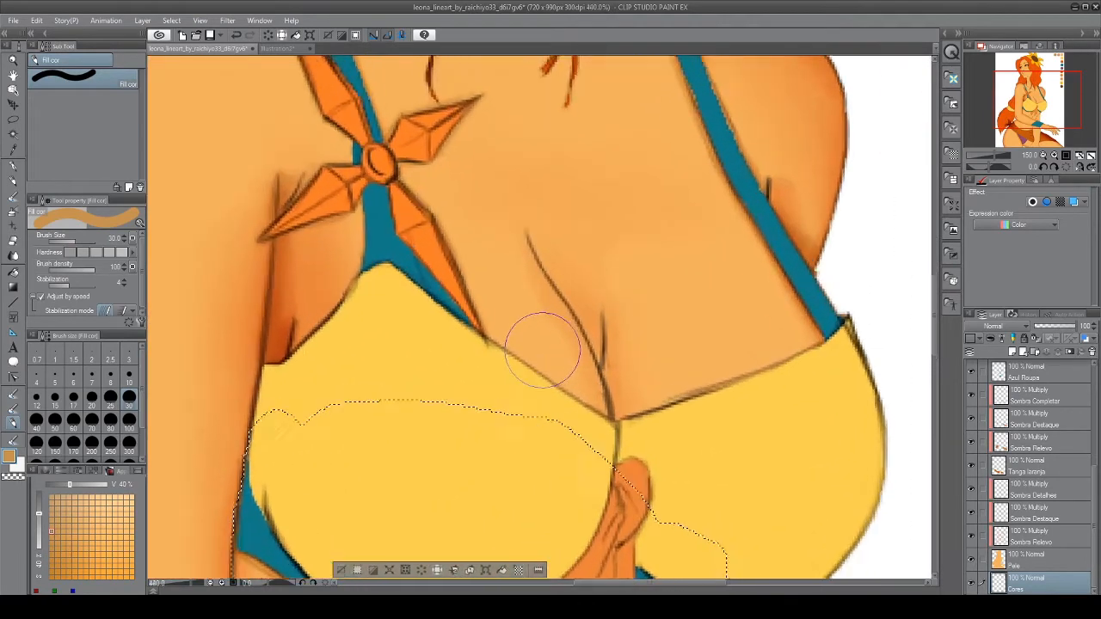
pyautogui.moveTo(287, 305); pyautogui.dragTo(628, 381)
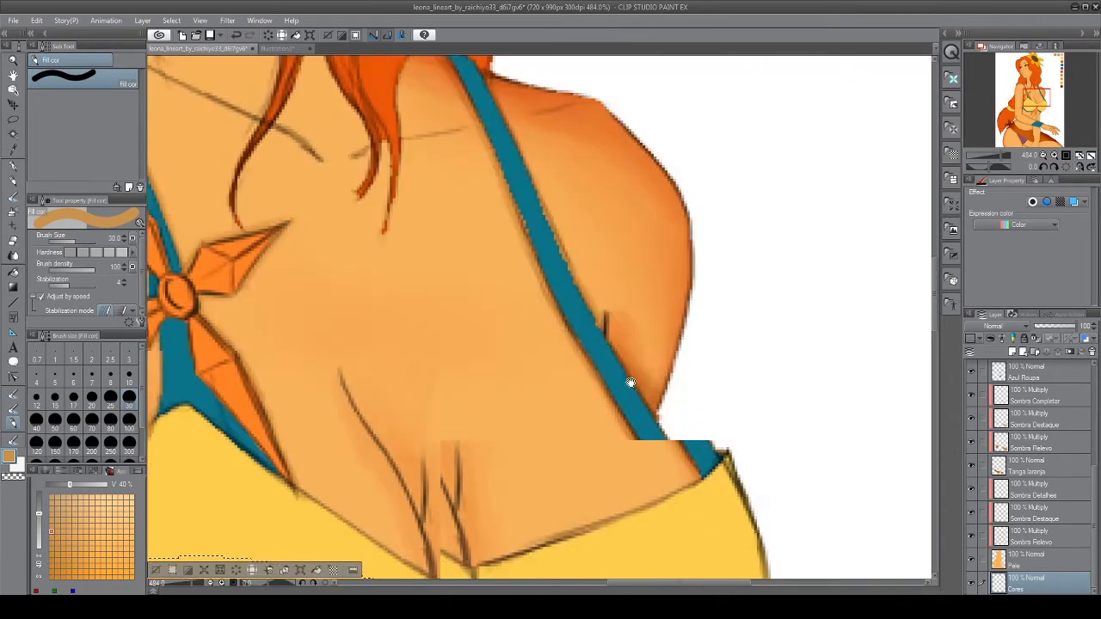
pyautogui.scroll(1, 490, 277)
pyautogui.scroll(8, 490, 277)
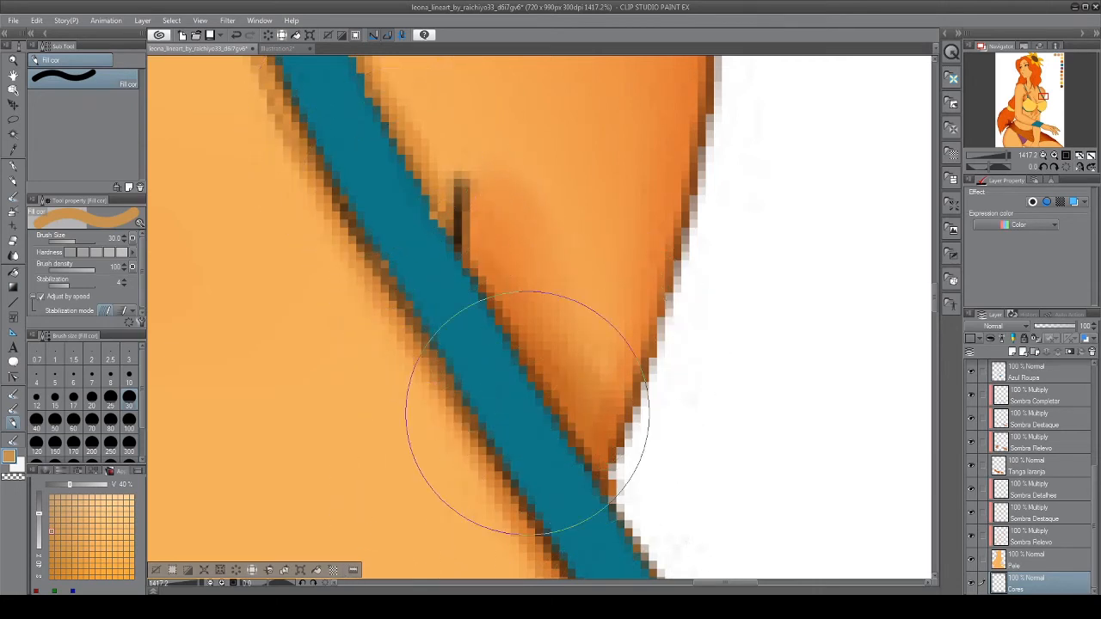
pyautogui.scroll(-9, 527, 412)
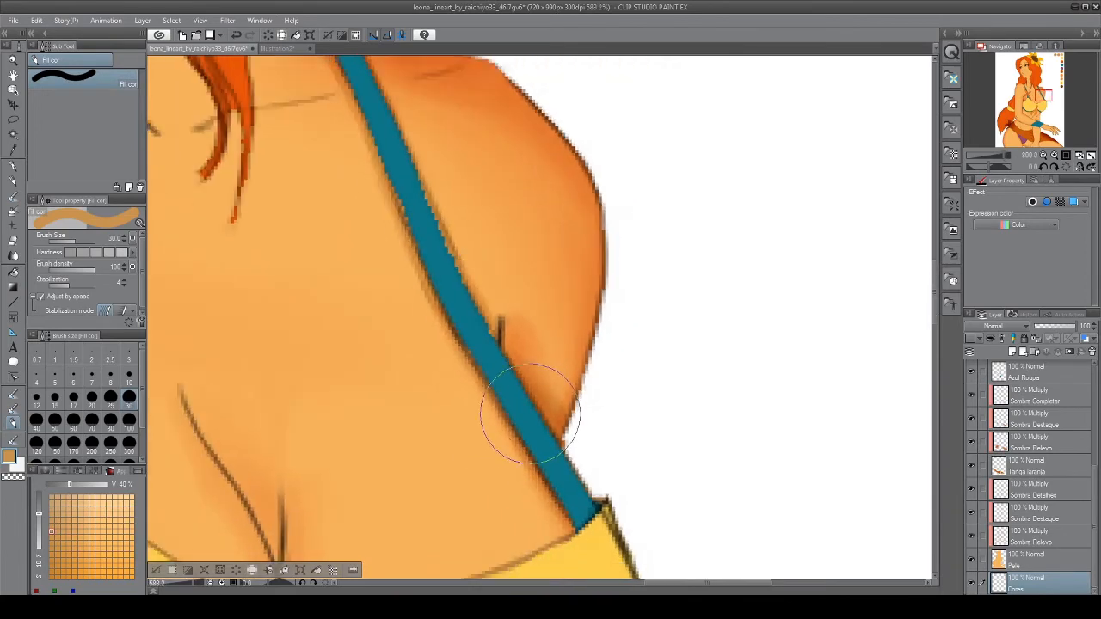
pyautogui.scroll(5, 544, 344)
pyautogui.scroll(-8, 542, 348)
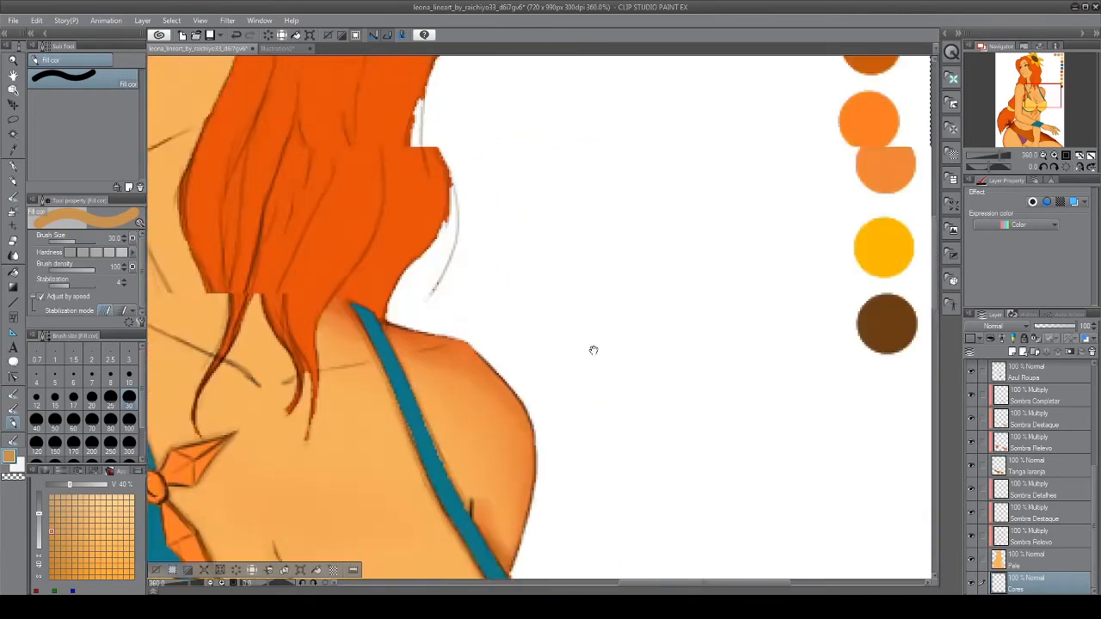
pyautogui.moveTo(593, 349); pyautogui.dragTo(566, 461)
pyautogui.scroll(5, 566, 461)
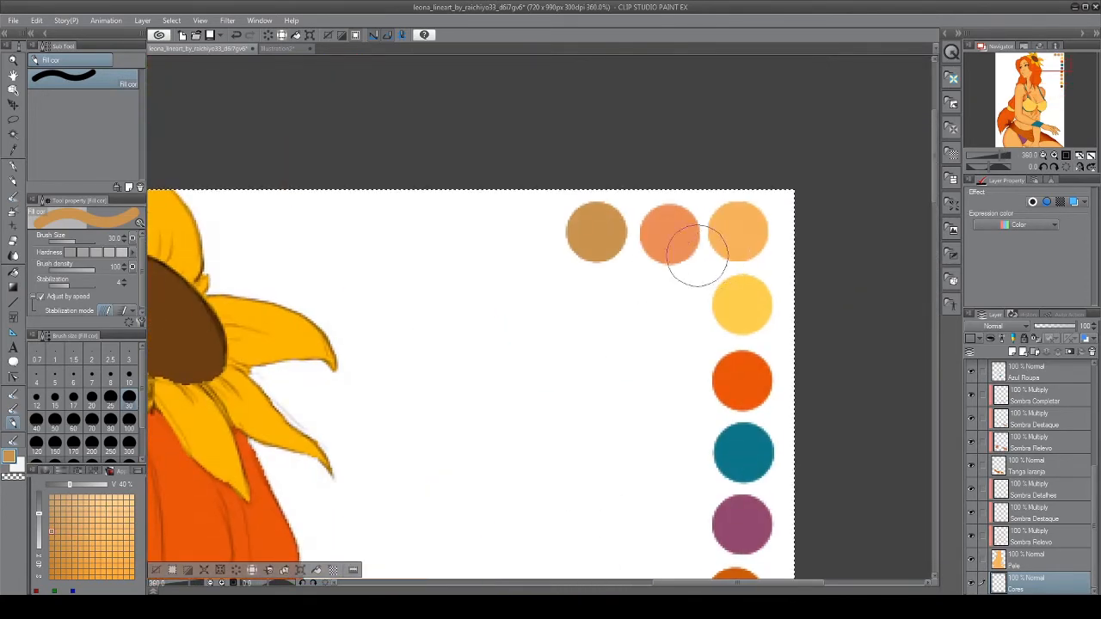
pyautogui.moveTo(483, 567); pyautogui.dragTo(583, 78)
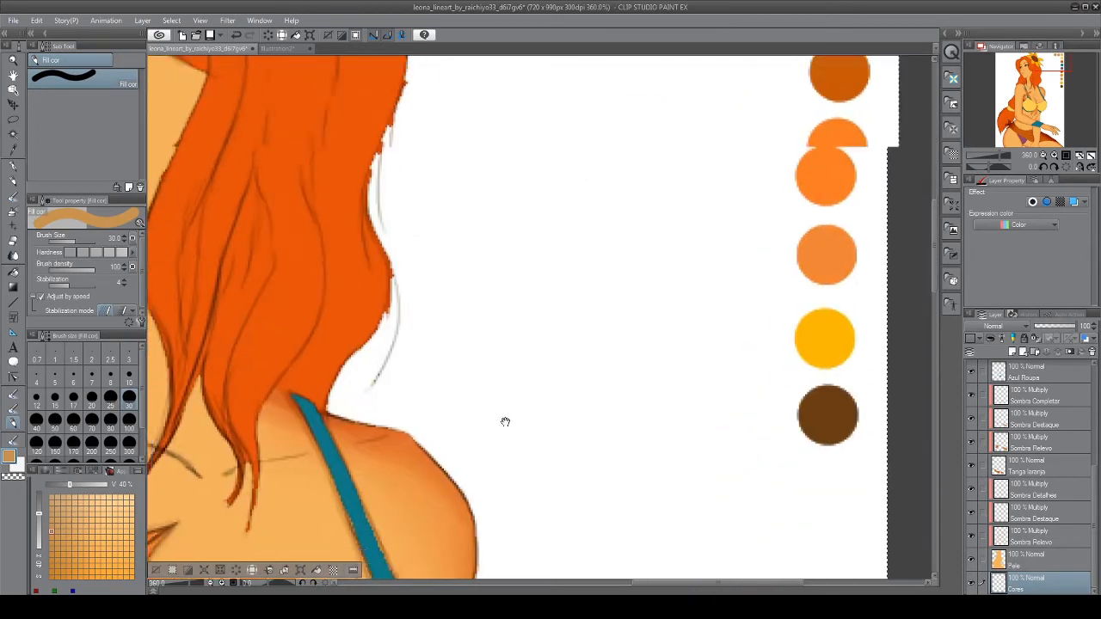
# Examine the skin shading from the colour swatches down over the face, chest and arms at several zoom levels
pyautogui.moveTo(430, 559); pyautogui.dragTo(532, 357)
pyautogui.moveTo(619, 78); pyautogui.dragTo(514, 462)
pyautogui.moveTo(620, 204); pyautogui.dragTo(507, 521)
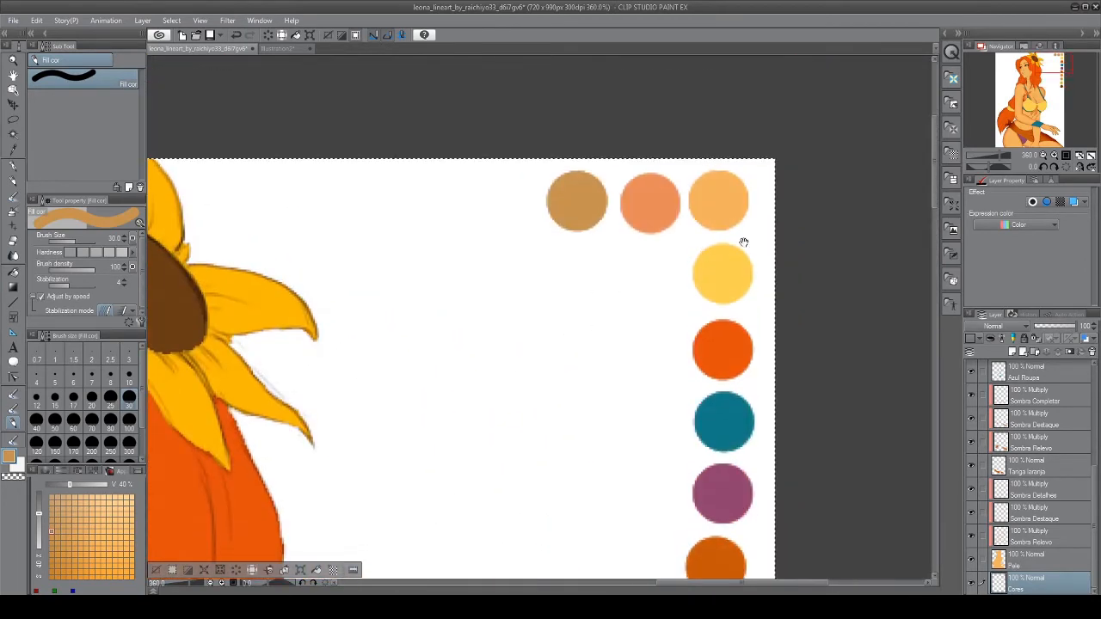
pyautogui.moveTo(512, 389); pyautogui.dragTo(717, 272)
pyautogui.moveTo(501, 553); pyautogui.dragTo(688, 300)
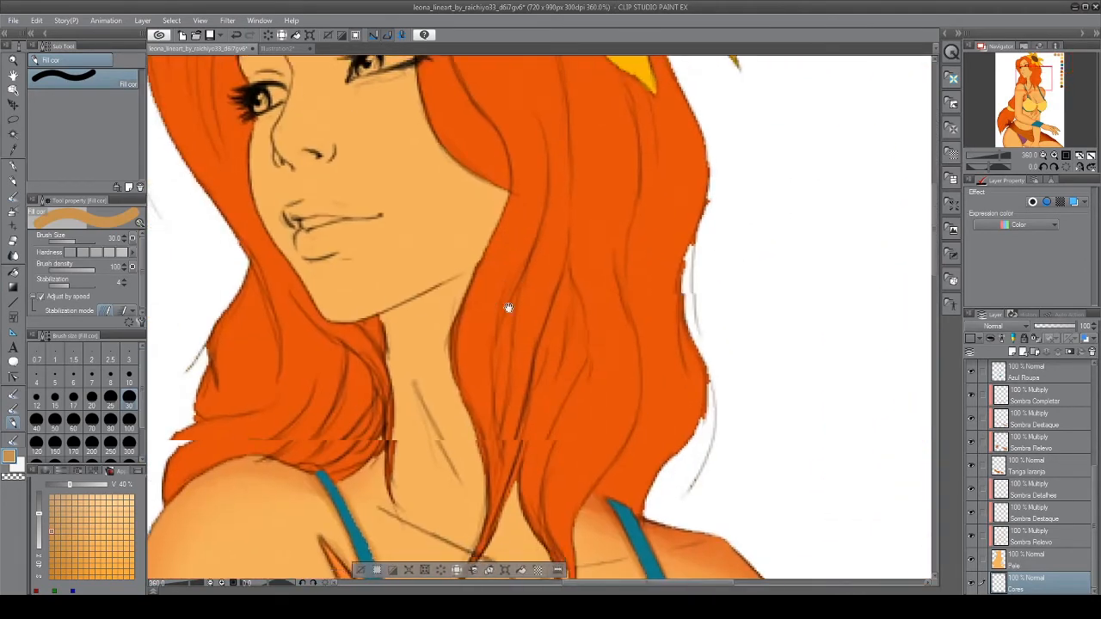
pyautogui.moveTo(533, 527); pyautogui.dragTo(474, 133)
pyautogui.moveTo(595, 452); pyautogui.dragTo(470, 319)
pyautogui.moveTo(452, 257); pyautogui.dragTo(636, 253)
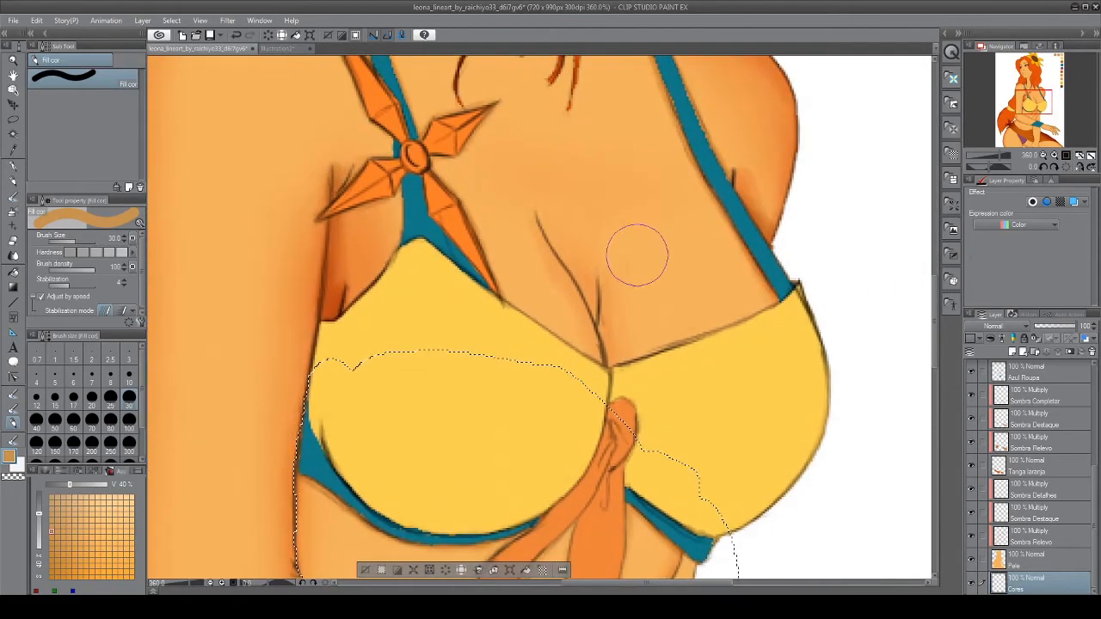
pyautogui.scroll(-5, 637, 255)
pyautogui.scroll(-3, 637, 256)
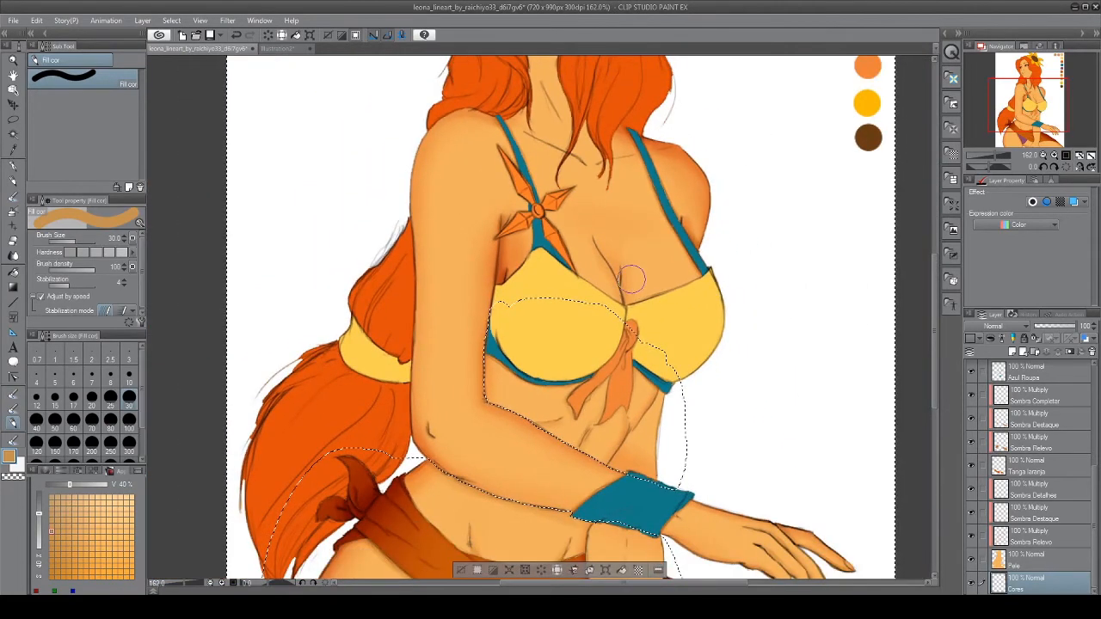
pyautogui.moveTo(662, 362); pyautogui.dragTo(730, 172)
pyautogui.moveTo(672, 258); pyautogui.dragTo(557, 344)
pyautogui.scroll(-1, 353, 430)
pyautogui.moveTo(438, 219); pyautogui.dragTo(462, 337)
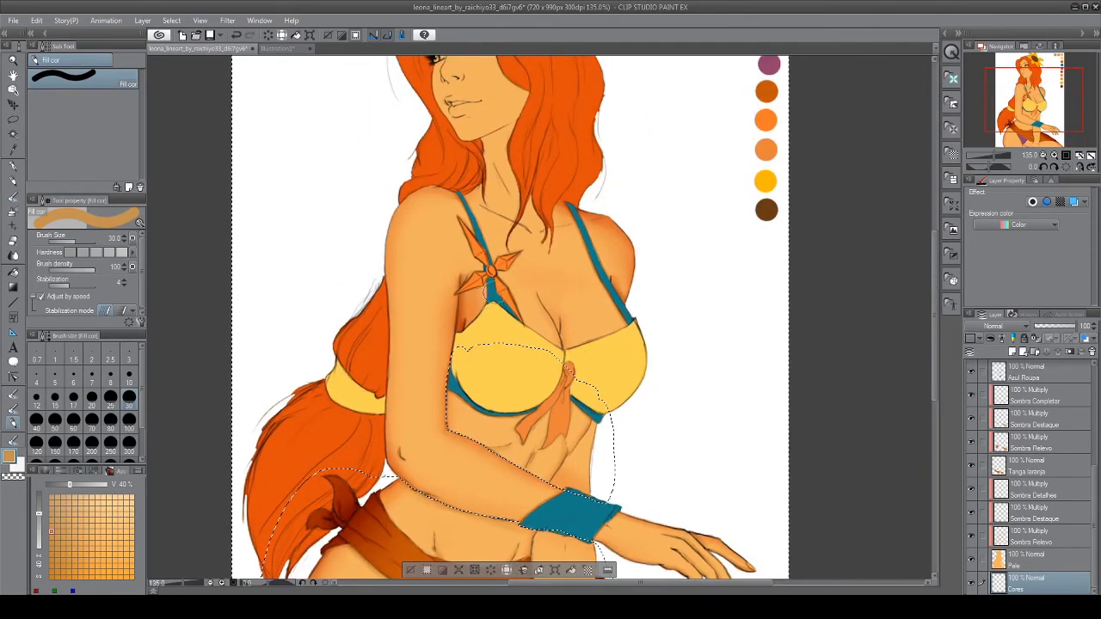
pyautogui.scroll(4, 645, 258)
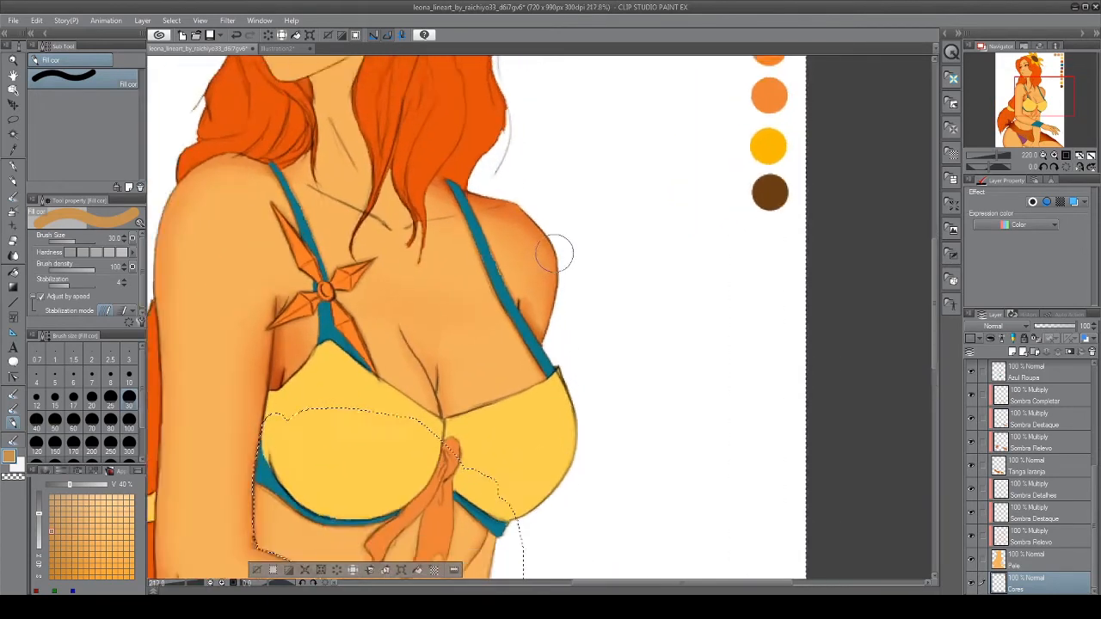
# Try to paint a detail shadow along the upper edge of the bikini top with the Detalhes brush
pyautogui.scroll(-3, 563, 246)
pyautogui.scroll(7, 555, 251)
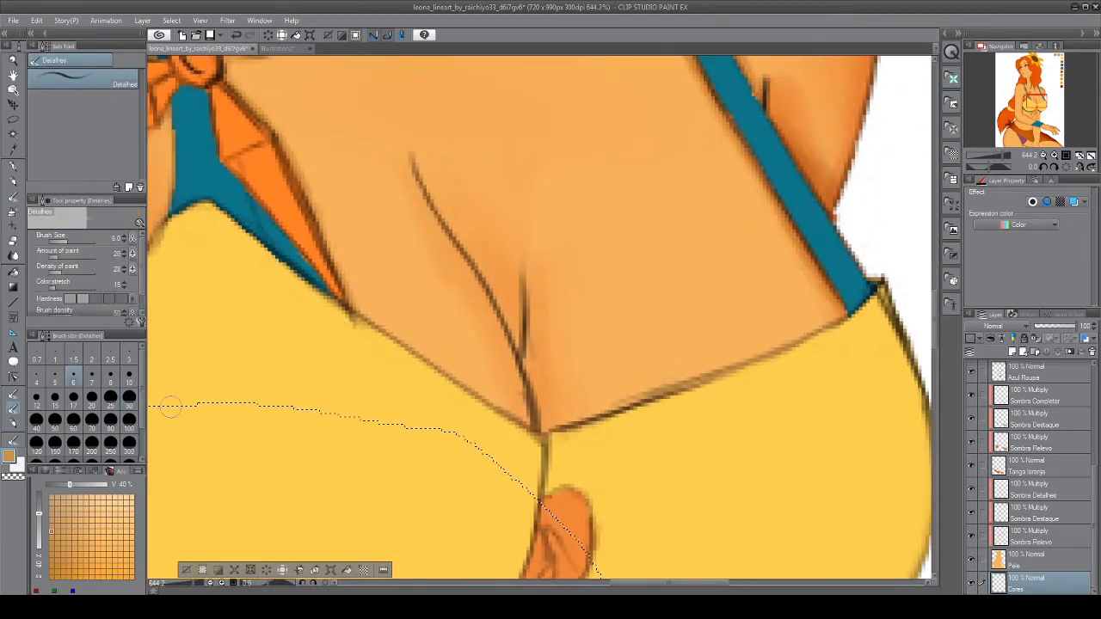
pyautogui.moveTo(840, 320); pyautogui.dragTo(660, 393)
pyautogui.hotkey('ctrl', 'z')
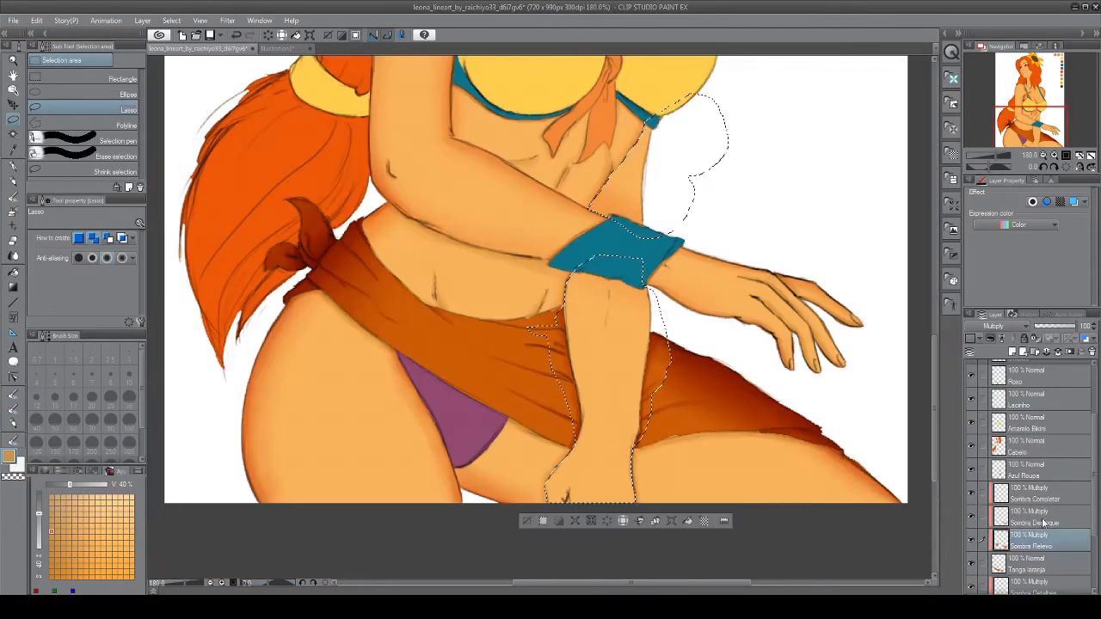
# Add detail shadows to the supporting forearm below the wristband on the skin's Sombra Detalhes layer
pyautogui.click(1042, 499)
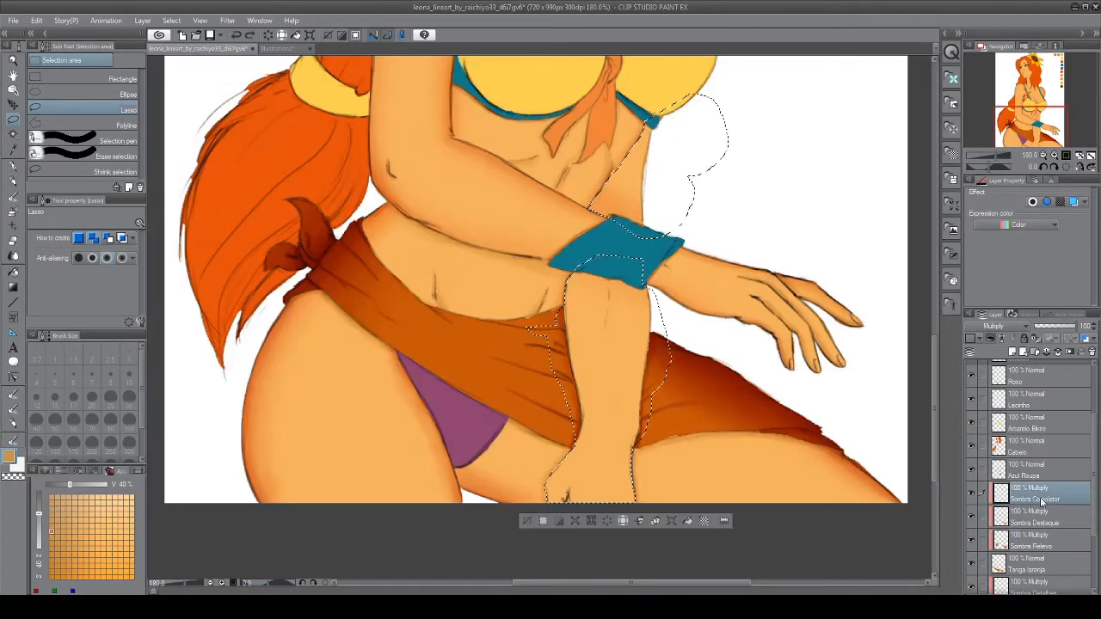
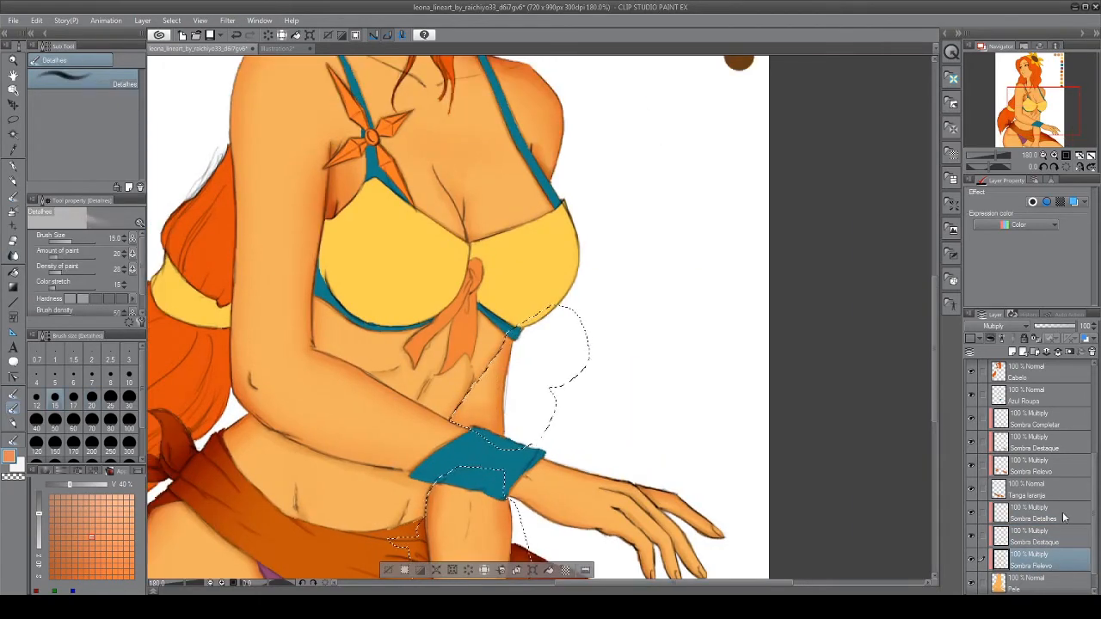
pyautogui.click(1063, 516)
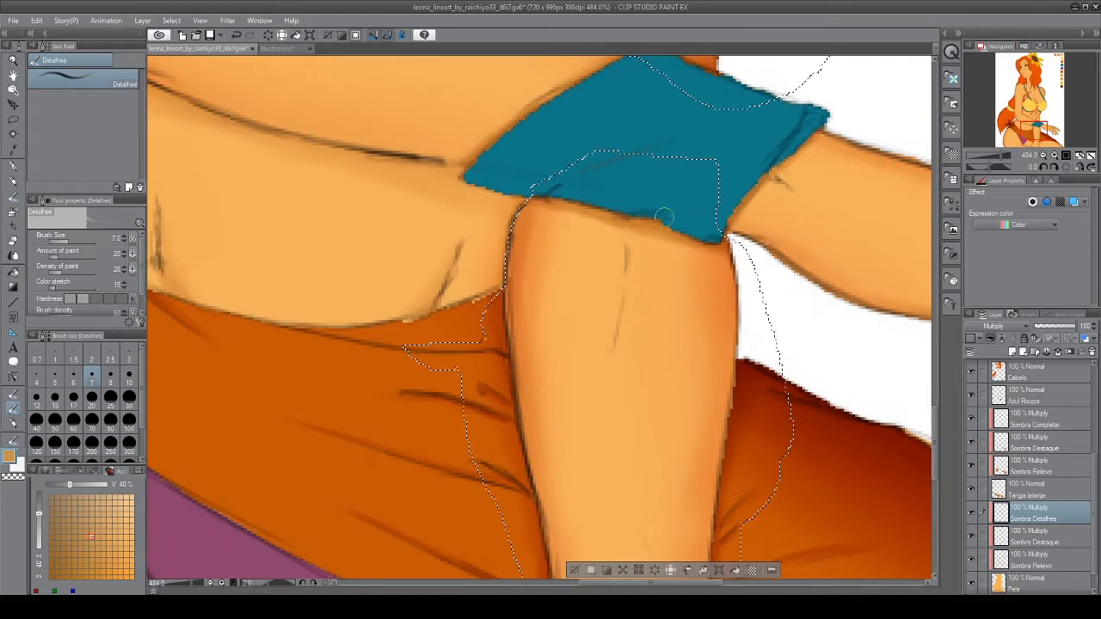
pyautogui.press('e')
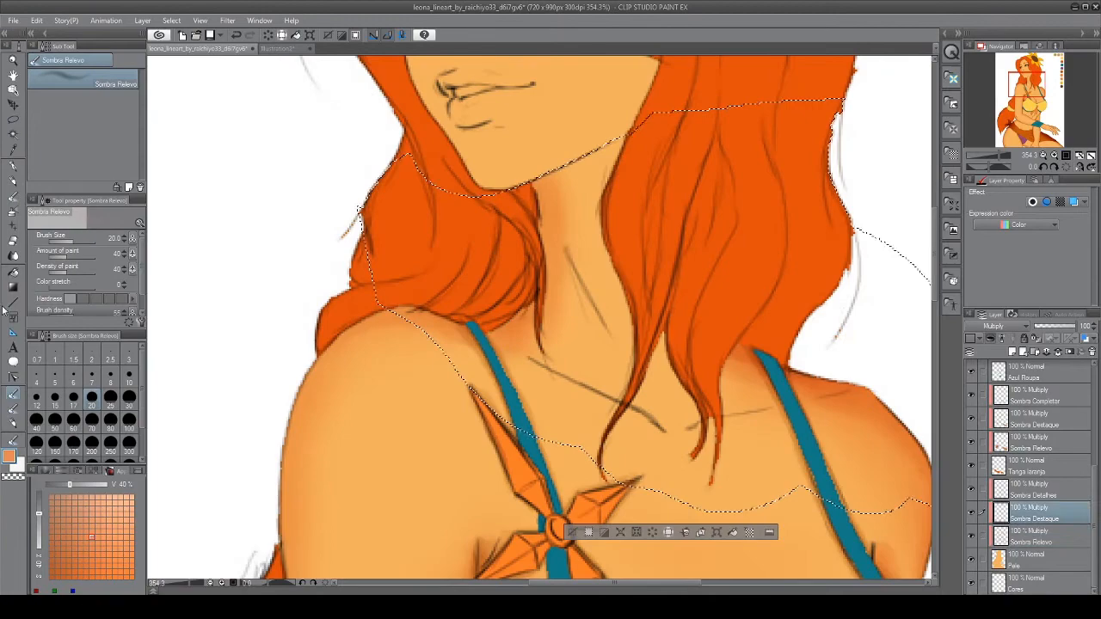
# Paint accent shadows on the neck under the chin on the Sombra Destaque layer, refining them with the Detalhes brush
pyautogui.press(']')
pyautogui.press(']')
pyautogui.moveTo(606, 159); pyautogui.dragTo(509, 172)
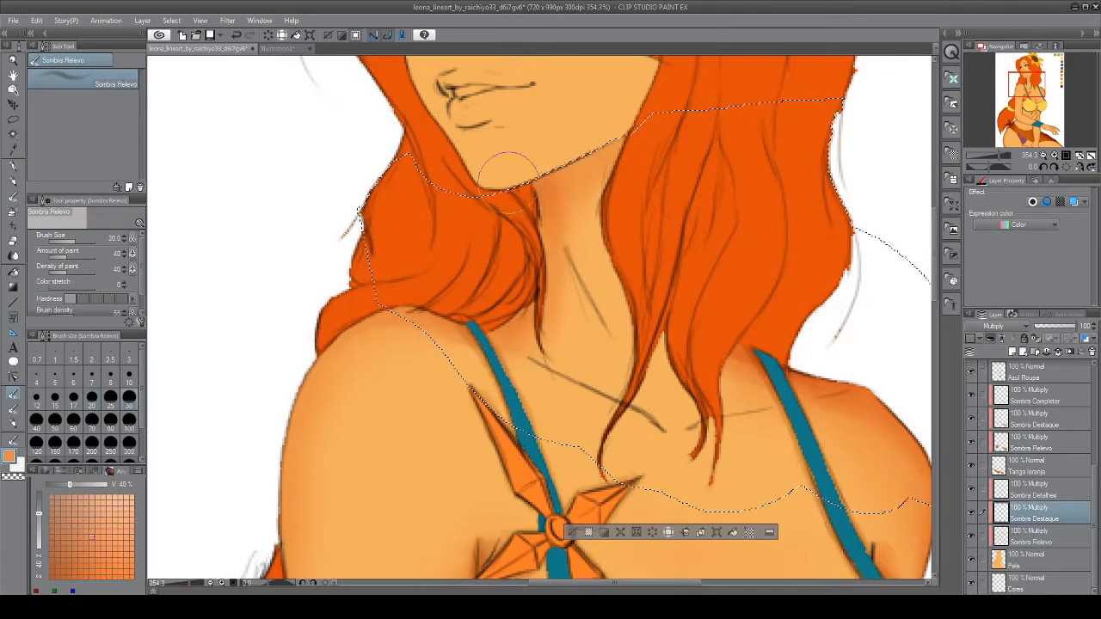
pyautogui.press('b')
pyautogui.press('[')
pyautogui.moveTo(602, 164); pyautogui.dragTo(534, 172)
pyautogui.press('[')
pyautogui.moveTo(520, 239); pyautogui.dragTo(555, 274)
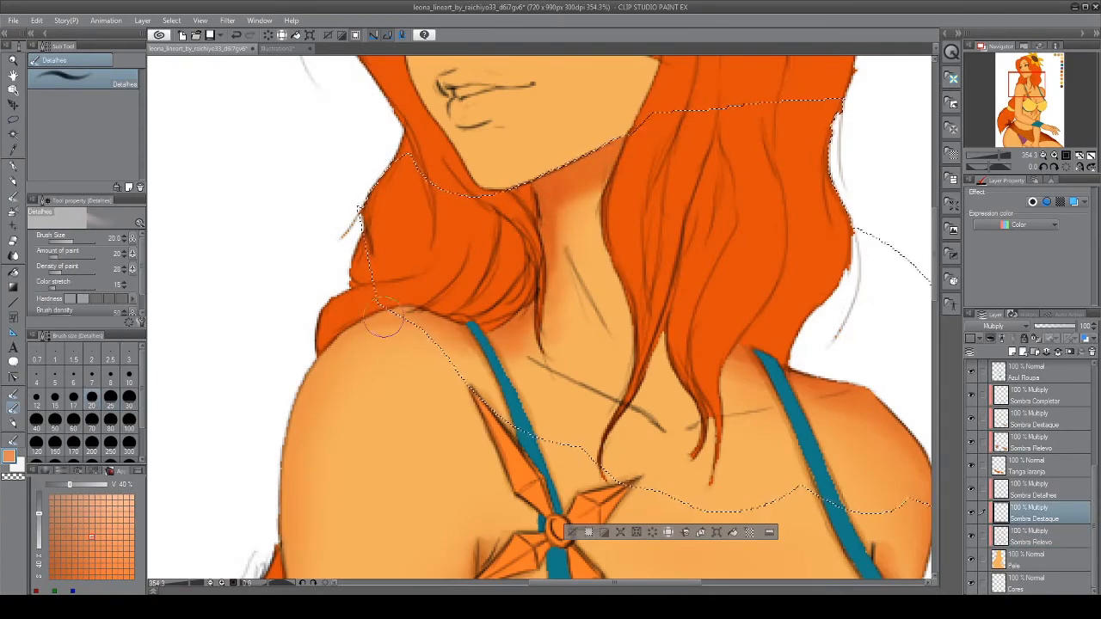
# Darken the neck directly under the jaw on the Sombra Detalhes layer using the detail shadow colour at brush size 15
pyautogui.click(1045, 489)
pyautogui.moveTo(774, 160); pyautogui.dragTo(848, 303)
pyautogui.keyDown('alt'); pyautogui.click(671, 379); pyautogui.keyUp('alt')
pyautogui.press('[')
pyautogui.moveTo(702, 286); pyautogui.dragTo(615, 330)
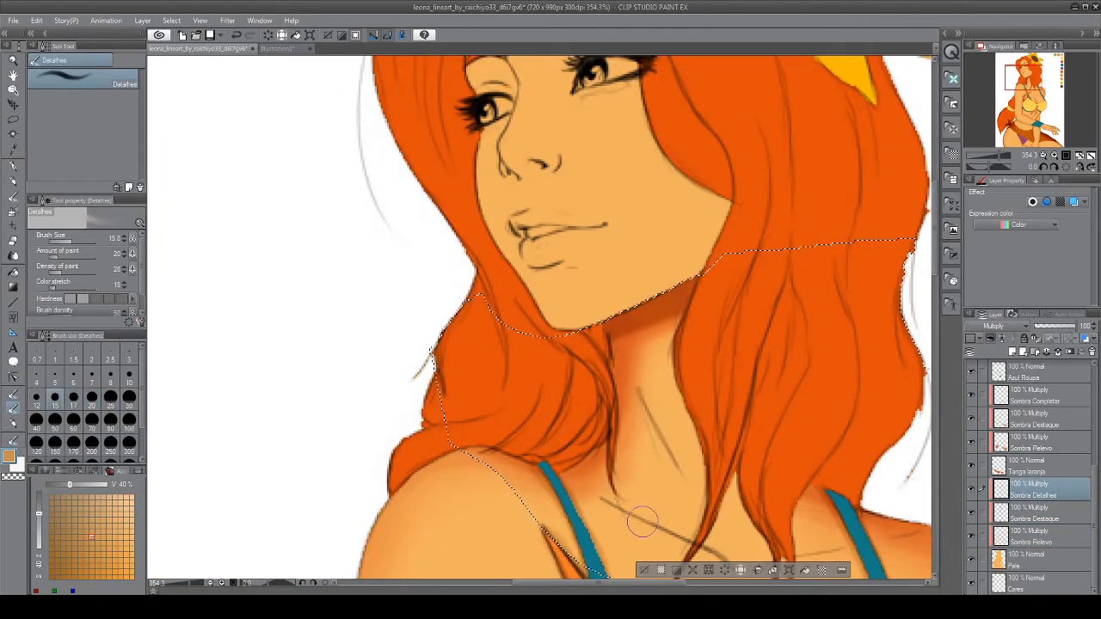
# Add accent shadows above the collarbones on the Sombra Destaque layer with the sampled accent colour
pyautogui.scroll(2, 644, 521)
pyautogui.click(1045, 513)
pyautogui.scroll(-2, 767, 409)
pyautogui.keyDown('alt'); pyautogui.click(578, 325); pyautogui.keyUp('alt')
pyautogui.moveTo(747, 397)
pyautogui.mouseDown()
pyautogui.moveTo(735, 390)
pyautogui.moveTo(753, 378)
pyautogui.mouseUp()
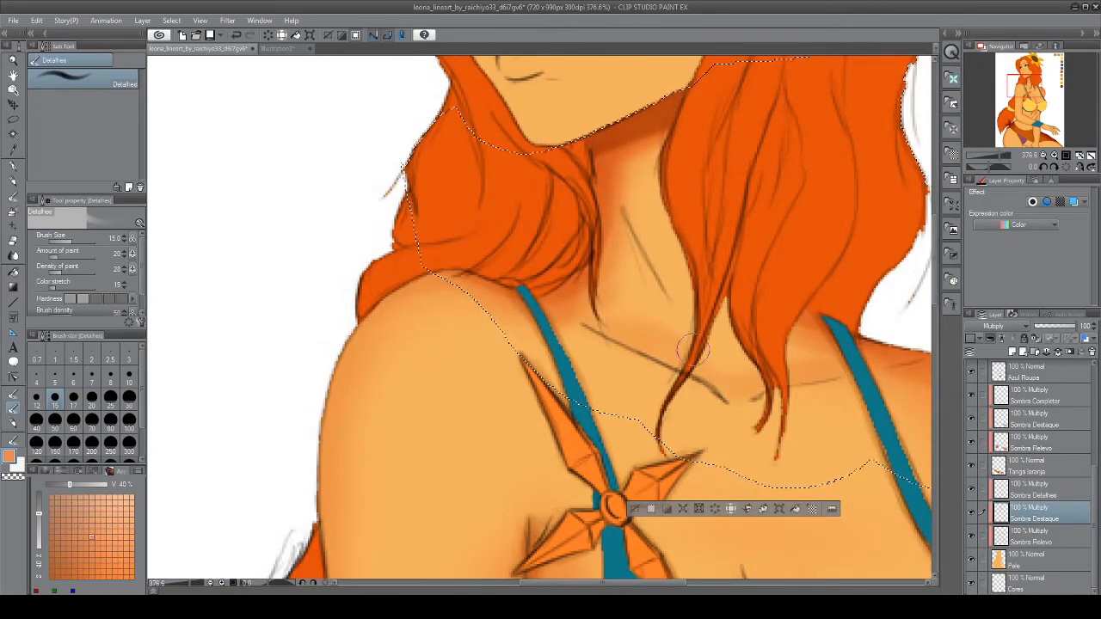
# Add relief shading around the neck and shoulder on the Sombra Relevo layer with the Sombra Relevo brush
pyautogui.scroll(1, 800, 344)
pyautogui.click(1045, 536)
pyautogui.moveTo(562, 249)
pyautogui.mouseDown()
pyautogui.moveTo(505, 298)
pyautogui.moveTo(521, 327)
pyautogui.mouseUp()
pyautogui.scroll(-2, 522, 327)
# Paint detail shadows on the neck beside the hair on the Sombra Detalhes layer using the sampled detail shadow colour
pyautogui.keyDown('alt'); pyautogui.click(480, 349); pyautogui.keyUp('alt')
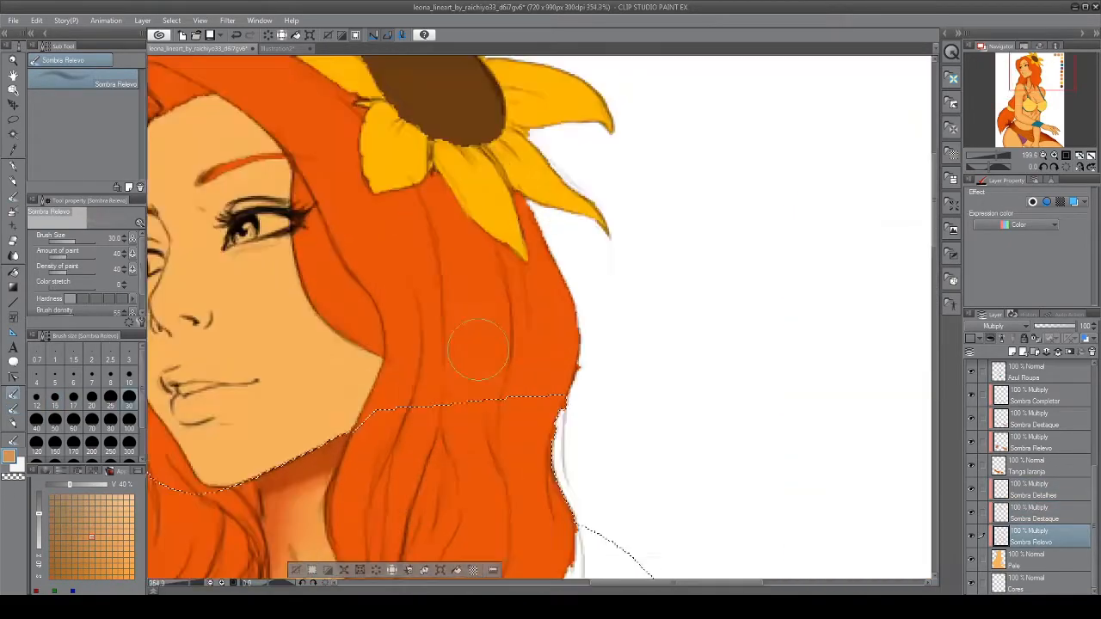
pyautogui.click(1045, 489)
pyautogui.scroll(3, 539, 318)
pyautogui.click(127, 377)
pyautogui.moveTo(538, 551); pyautogui.dragTo(517, 193)
pyautogui.moveTo(513, 413); pyautogui.dragTo(440, 408)
pyautogui.moveTo(774, 198); pyautogui.dragTo(726, 270)
pyautogui.moveTo(659, 418); pyautogui.dragTo(642, 464)
pyautogui.moveTo(307, 66)
pyautogui.mouseDown()
pyautogui.moveTo(531, 278)
pyautogui.moveTo(594, 355)
pyautogui.mouseUp()
# Add fine detail shadows along the collarbones and hair strands with the Detalhes brush at size 4
pyautogui.click(36, 376)
pyautogui.moveTo(638, 277); pyautogui.dragTo(679, 354)
pyautogui.moveTo(659, 292); pyautogui.dragTo(721, 438)
pyautogui.moveTo(535, 509); pyautogui.dragTo(452, 261)
pyautogui.moveTo(452, 262); pyautogui.dragTo(505, 291)
pyautogui.moveTo(579, 316); pyautogui.dragTo(422, 221)
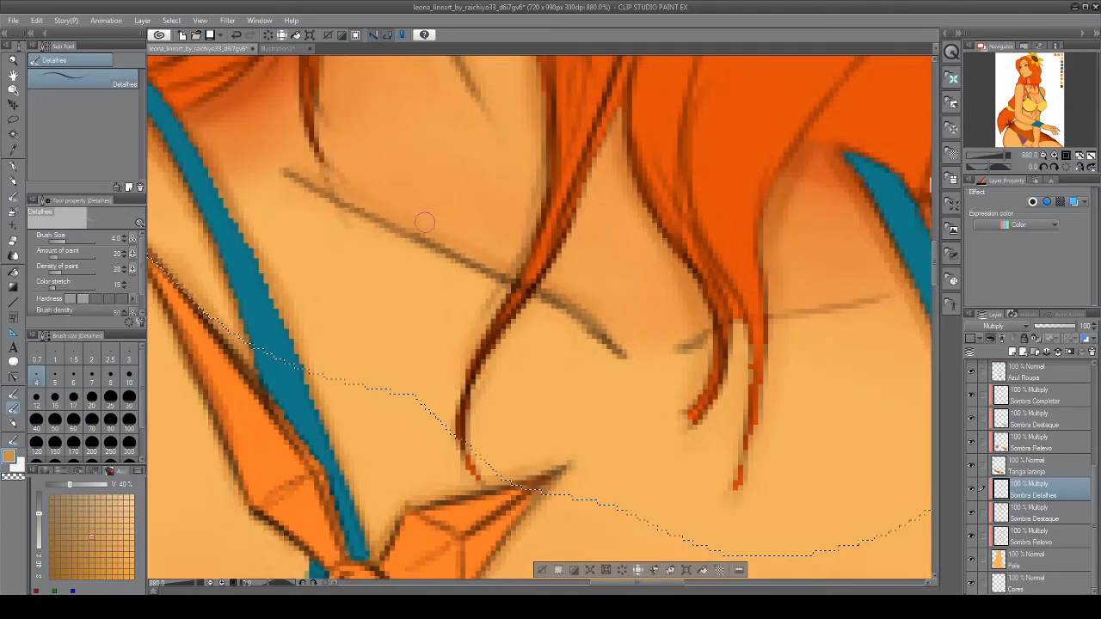
pyautogui.moveTo(742, 302); pyautogui.dragTo(616, 249)
pyautogui.moveTo(860, 222); pyautogui.dragTo(618, 251)
pyautogui.moveTo(636, 244); pyautogui.dragTo(699, 227)
# Sample a skin shadow swatch for the Sombra Relevo brush and raise the colour's red value to 255
pyautogui.scroll(-5, 572, 319)
pyautogui.scroll(4, 563, 284)
pyautogui.moveTo(563, 284)
pyautogui.mouseDown()
pyautogui.moveTo(571, 383)
pyautogui.moveTo(344, 452)
pyautogui.mouseUp()
pyautogui.scroll(-1, 551, 309)
pyautogui.press('b')
pyautogui.keyDown('alt'); pyautogui.click(821, 138); pyautogui.keyUp('alt')
pyautogui.click(62, 472)
pyautogui.click(46, 472)
pyautogui.click(96, 507)
pyautogui.click(62, 471)
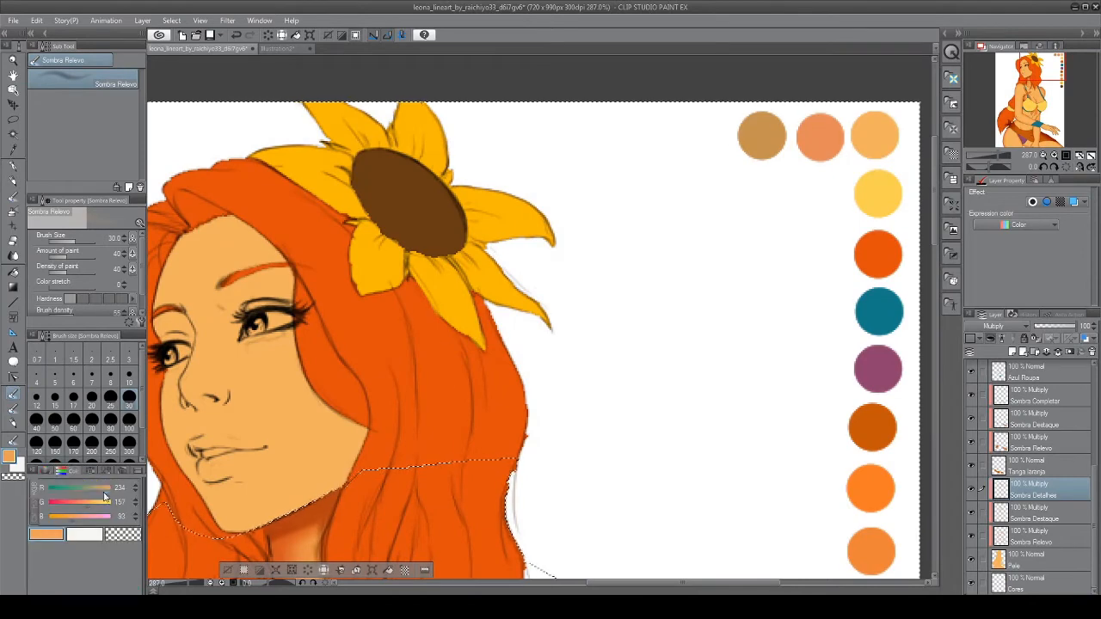
# Try relief shadows on the forehead and cheek on the Sombra Relevo layer with the adjusted orange
pyautogui.click(1031, 537)
pyautogui.moveTo(275, 404); pyautogui.dragTo(487, 340)
pyautogui.scroll(3, 324, 403)
pyautogui.scroll(-1, 325, 404)
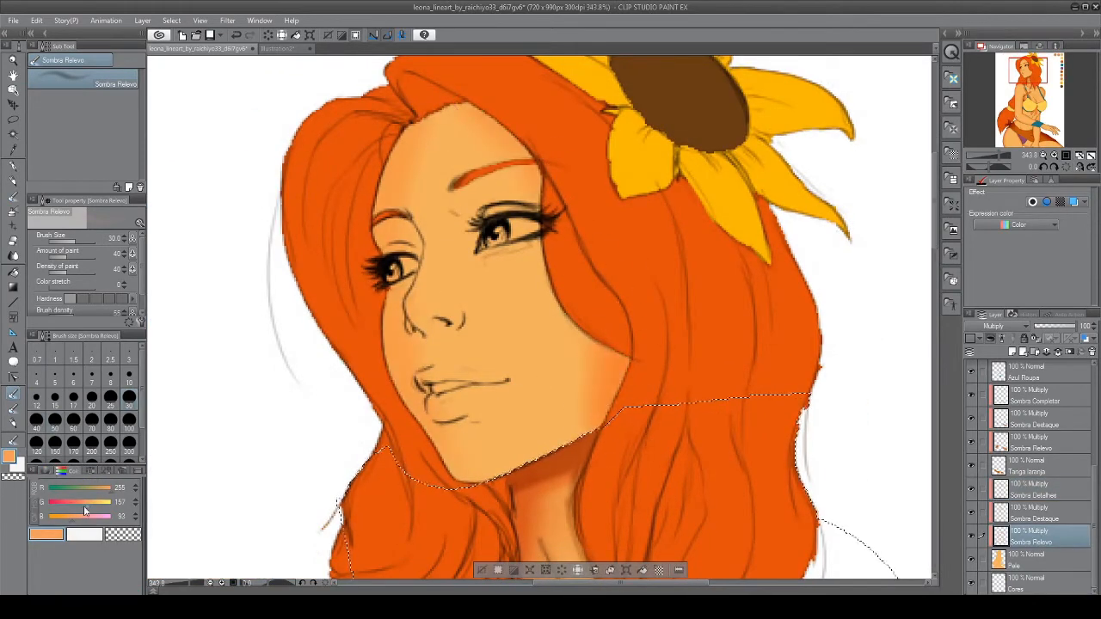
pyautogui.hotkey('ctrl', 'z')
pyautogui.hotkey('ctrl', 'z')
# Shift the shadow colour to a redder hue and paint relief shadows along the forehead, cheeks and jaw at size 30
pyautogui.moveTo(856, 506); pyautogui.dragTo(771, 492)
pyautogui.click(46, 471)
pyautogui.click(43, 503)
pyautogui.moveTo(325, 120); pyautogui.dragTo(298, 172)
pyautogui.moveTo(303, 279); pyautogui.dragTo(374, 460)
pyautogui.moveTo(544, 340); pyautogui.dragTo(508, 393)
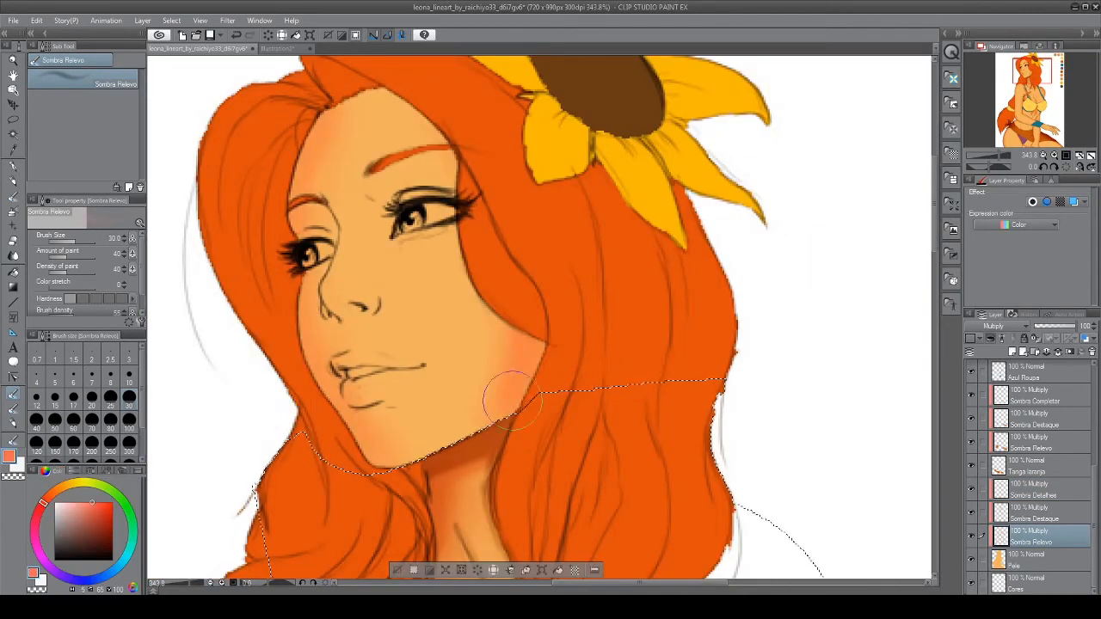
pyautogui.moveTo(336, 118)
pyautogui.mouseDown()
pyautogui.moveTo(426, 116)
pyautogui.moveTo(348, 112)
pyautogui.mouseUp()
pyautogui.moveTo(490, 419); pyautogui.dragTo(394, 459)
# Add accent shadows along the forehead, cheek and jaw edges on the Sombra Destaque layer with the Detalhes brush
pyautogui.click(1034, 515)
pyautogui.scroll(5, 370, 224)
pyautogui.moveTo(362, 198); pyautogui.dragTo(524, 327)
pyautogui.click(12, 409)
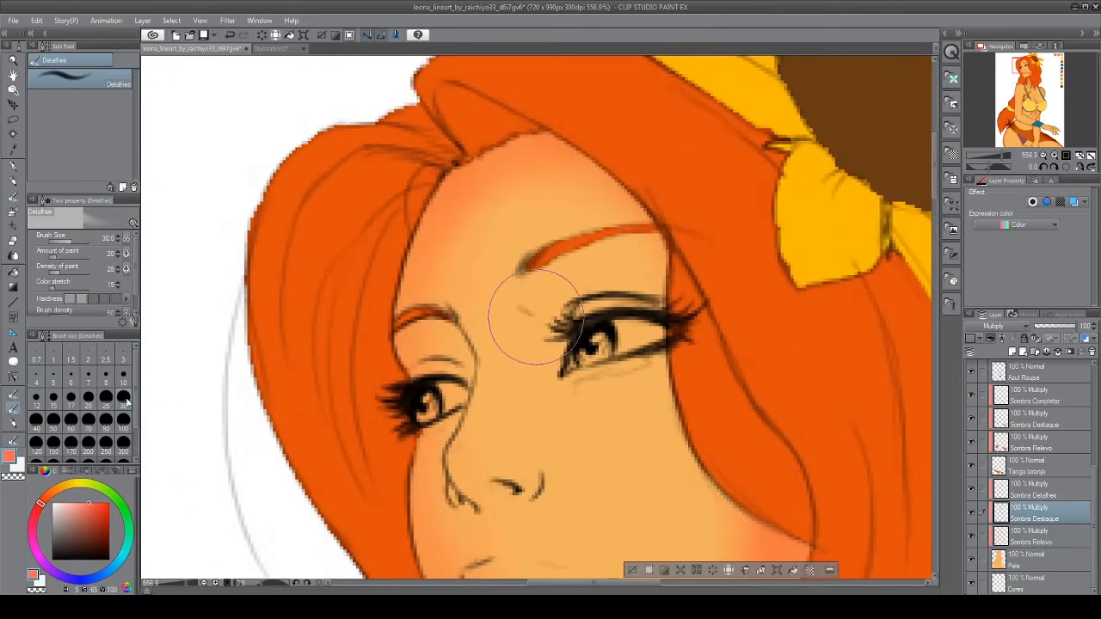
pyautogui.scroll(-1, 539, 318)
pyautogui.moveTo(680, 533); pyautogui.dragTo(493, 248)
pyautogui.moveTo(626, 247); pyautogui.dragTo(604, 303)
pyautogui.click(37, 398)
pyautogui.moveTo(540, 349); pyautogui.dragTo(426, 384)
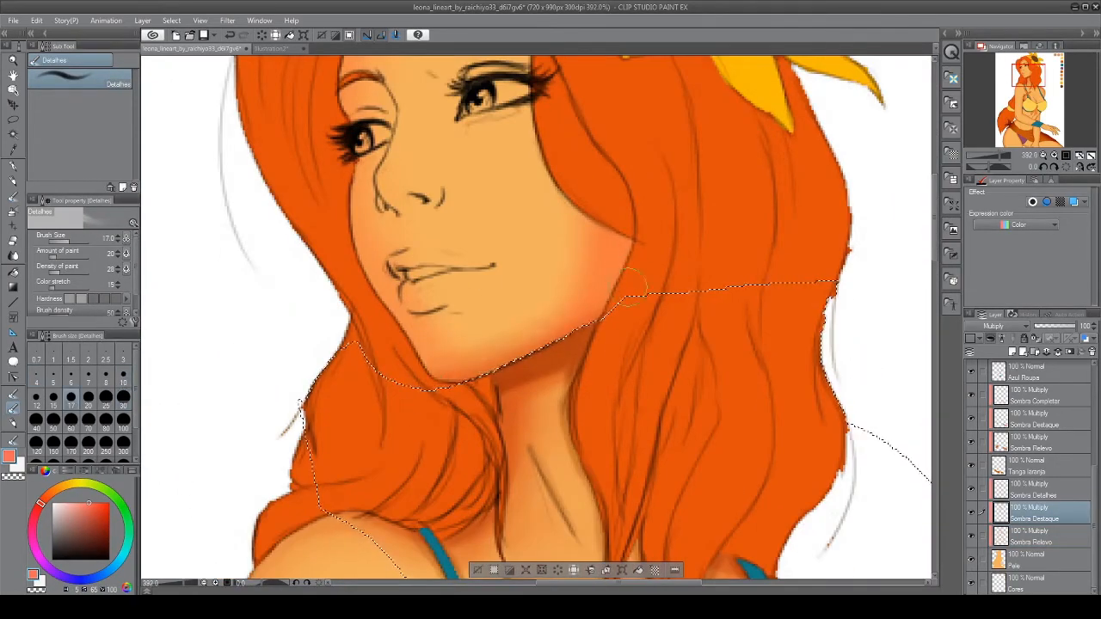
pyautogui.scroll(-2, 516, 292)
pyautogui.moveTo(482, 224); pyautogui.dragTo(538, 351)
pyautogui.moveTo(374, 113); pyautogui.dragTo(345, 207)
pyautogui.moveTo(356, 274); pyautogui.dragTo(395, 447)
# Smooth the facial shadows from the forehead to the chin with the Blend tool at size 20
pyautogui.click(12, 288)
pyautogui.click(12, 255)
pyautogui.click(81, 80)
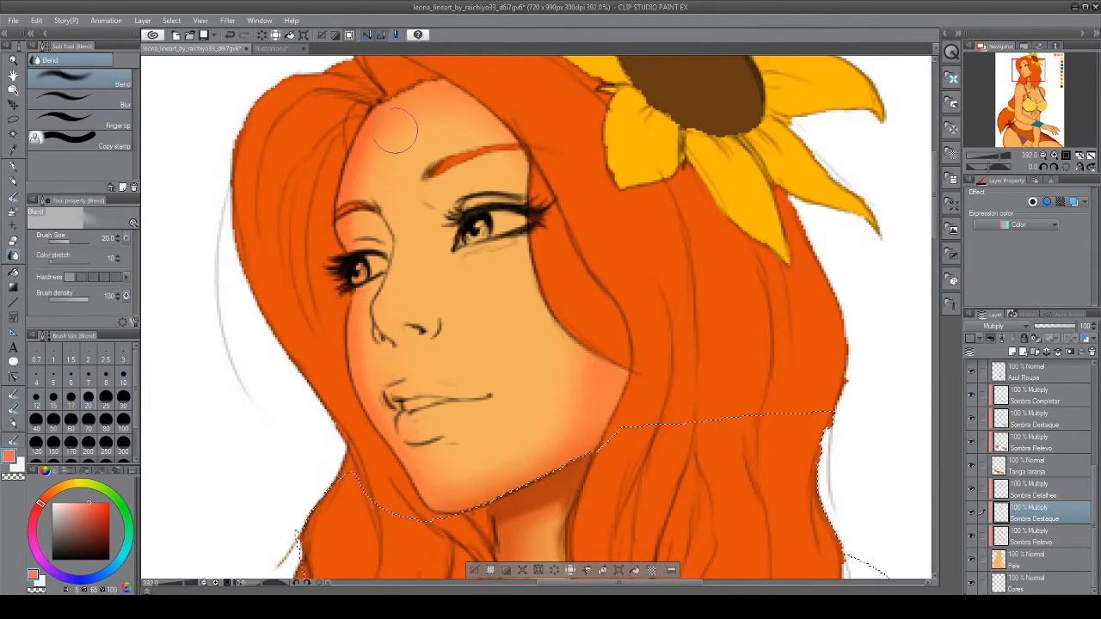
pyautogui.moveTo(398, 135)
pyautogui.mouseDown()
pyautogui.moveTo(398, 443)
pyautogui.moveTo(445, 483)
pyautogui.mouseUp()
pyautogui.scroll(2, 430, 430)
pyautogui.scroll(-1, 524, 359)
# Paint accent shadows around the nose bridge and both eyes on the Sombra Destaque layer with the Detalhes brush
pyautogui.click(12, 409)
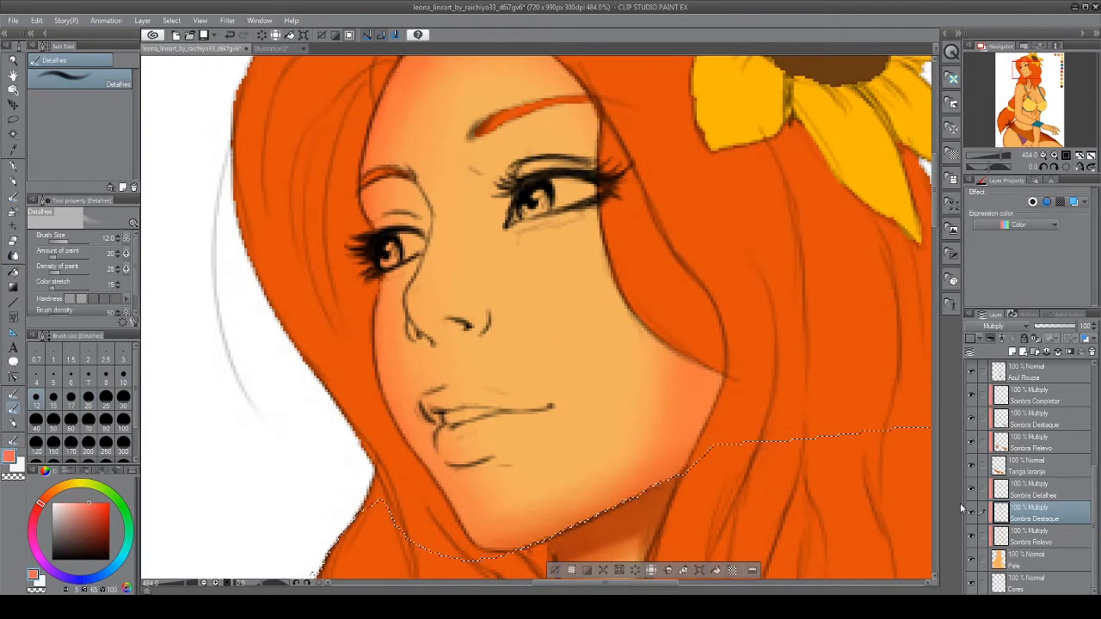
pyautogui.moveTo(912, 159)
pyautogui.mouseDown()
pyautogui.moveTo(561, 403)
pyautogui.moveTo(912, 159)
pyautogui.mouseUp()
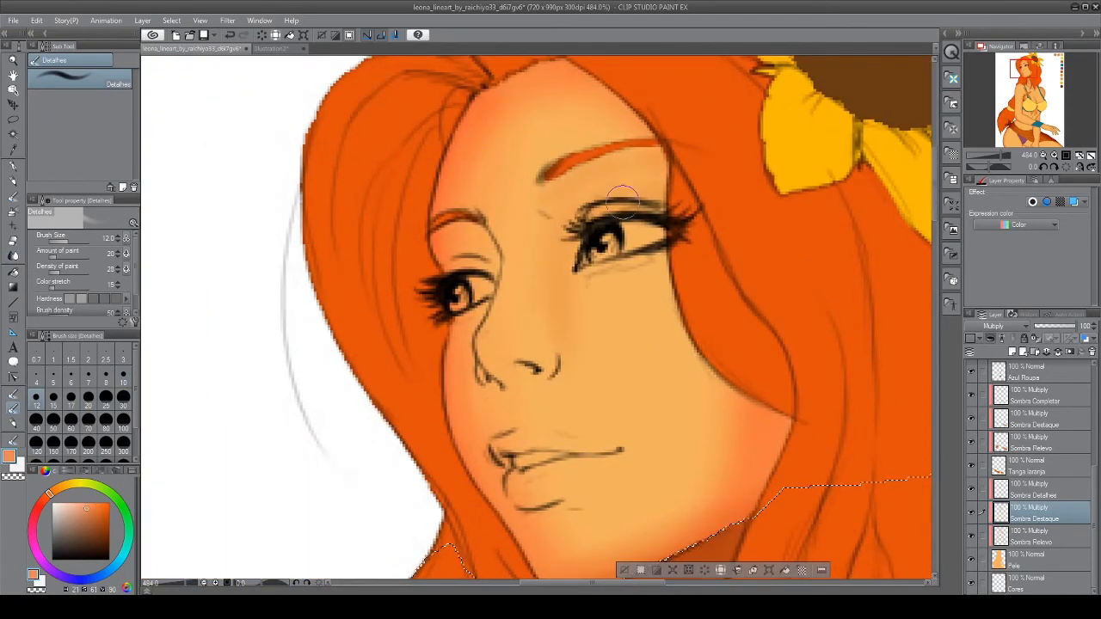
pyautogui.moveTo(607, 266)
pyautogui.mouseDown()
pyautogui.moveTo(656, 290)
pyautogui.moveTo(594, 303)
pyautogui.mouseUp()
pyautogui.press('[')
pyautogui.moveTo(440, 237)
pyautogui.mouseDown()
pyautogui.moveTo(488, 258)
pyautogui.moveTo(469, 228)
pyautogui.mouseUp()
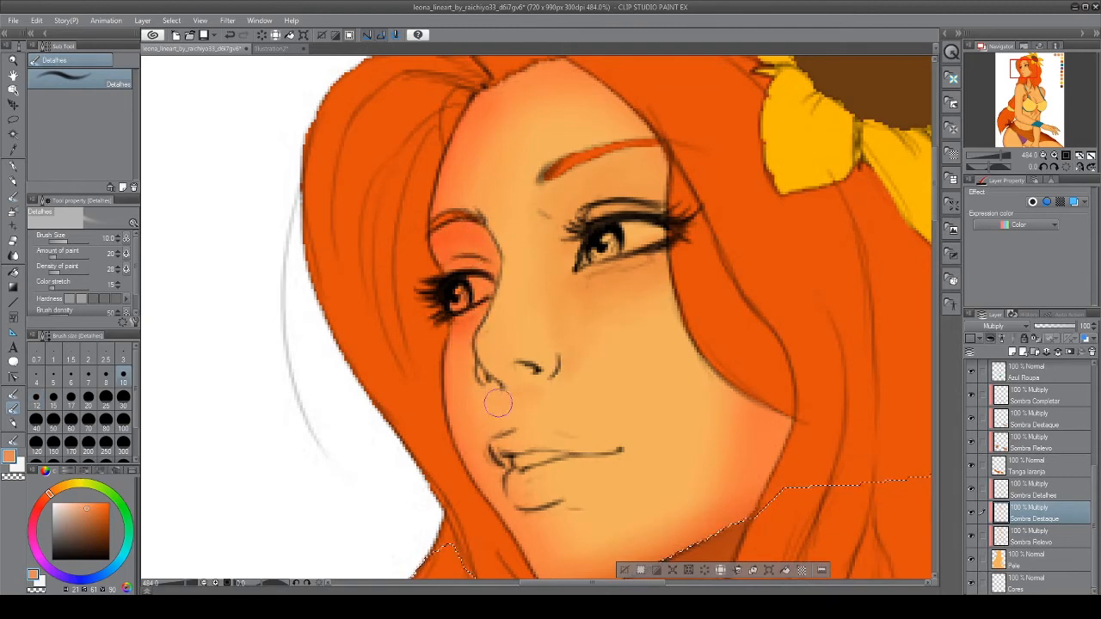
# Reduce the Detalhes brush to size 3 and add an accent shadow under the nostril
pyautogui.press('[')
pyautogui.press('[')
pyautogui.press('[')
pyautogui.press('[')
pyautogui.press('[')
pyautogui.press('[')
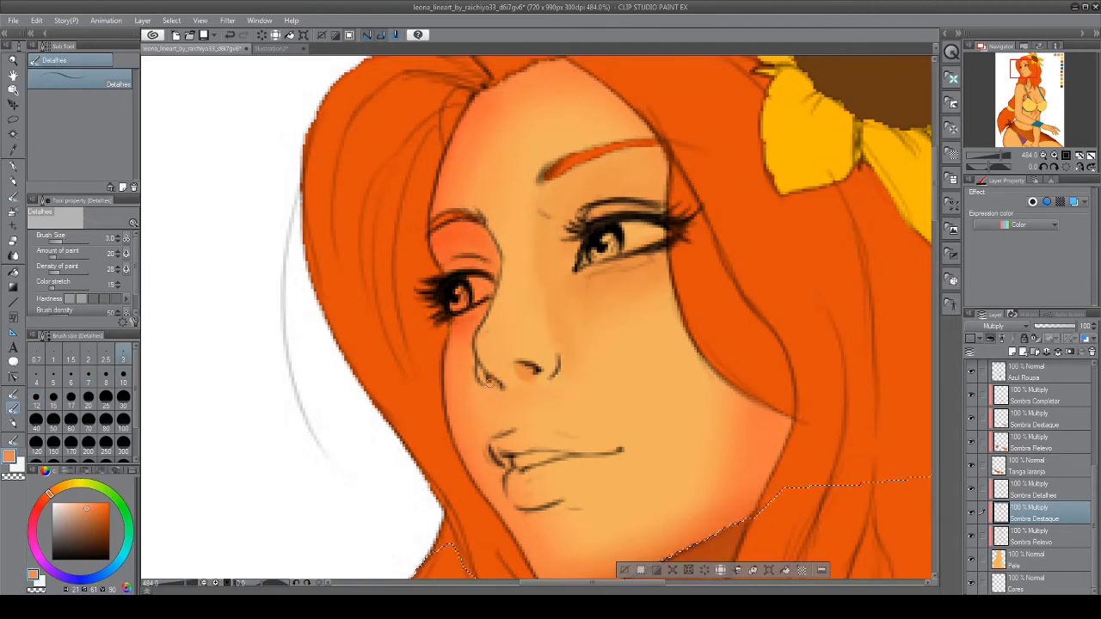
# Darken both nostrils on the Sombra Detalhes layer with the detail shadow colour at brush size 3
pyautogui.scroll(6, 494, 381)
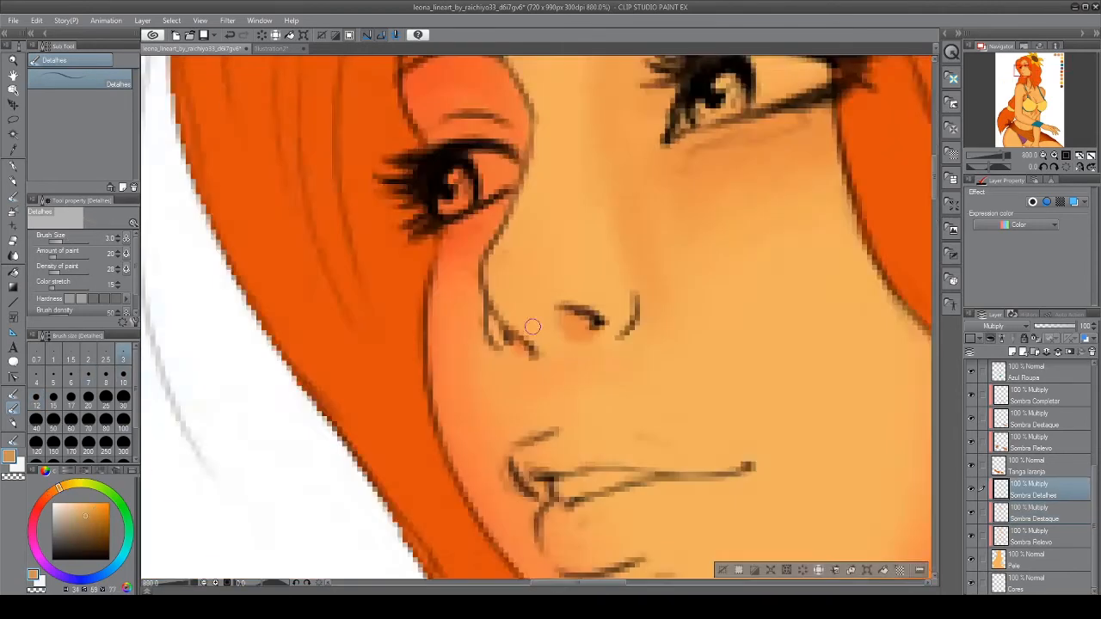
pyautogui.scroll(4, 533, 327)
pyautogui.moveTo(578, 310); pyautogui.dragTo(612, 331)
pyautogui.moveTo(506, 351); pyautogui.dragTo(527, 374)
# Add detail shadows around the far eye and along the far side of the nose, enlarging the brush to size 8
pyautogui.moveTo(492, 147); pyautogui.dragTo(454, 225)
pyautogui.press(']')
pyautogui.press(']')
pyautogui.press(']')
pyautogui.press(']')
pyautogui.press(']')
pyautogui.moveTo(471, 177); pyautogui.dragTo(421, 228)
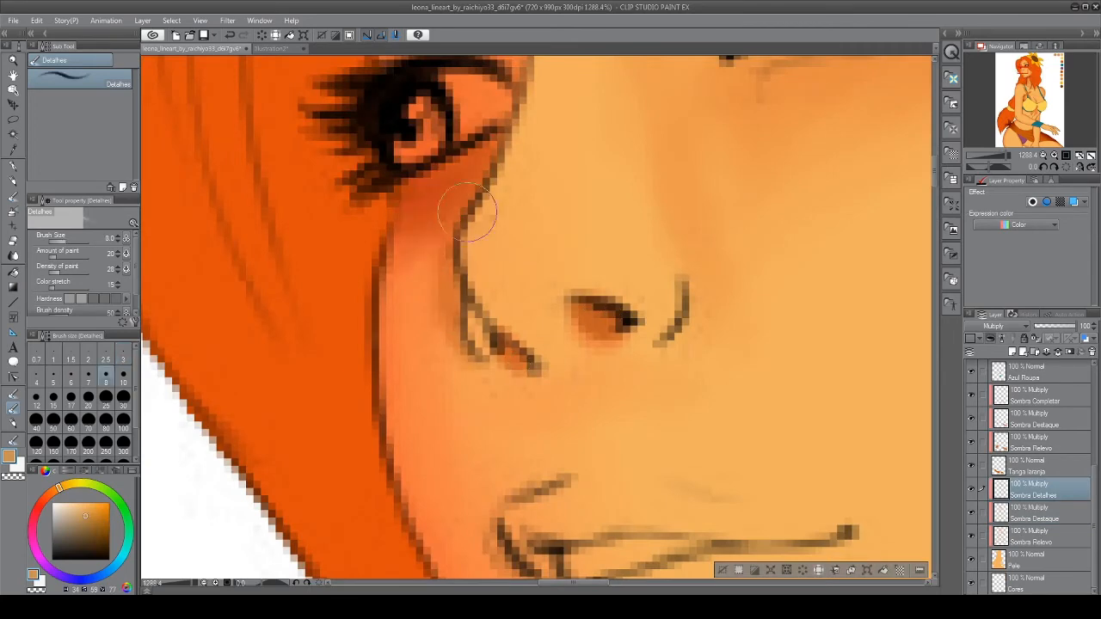
pyautogui.moveTo(484, 216); pyautogui.dragTo(497, 517)
pyautogui.moveTo(503, 266)
pyautogui.mouseDown()
pyautogui.moveTo(377, 287)
pyautogui.moveTo(405, 297)
pyautogui.mouseUp()
pyautogui.scroll(-10, 797, 174)
pyautogui.moveTo(754, 217)
pyautogui.mouseDown()
pyautogui.moveTo(754, 277)
pyautogui.moveTo(880, 153)
pyautogui.mouseUp()
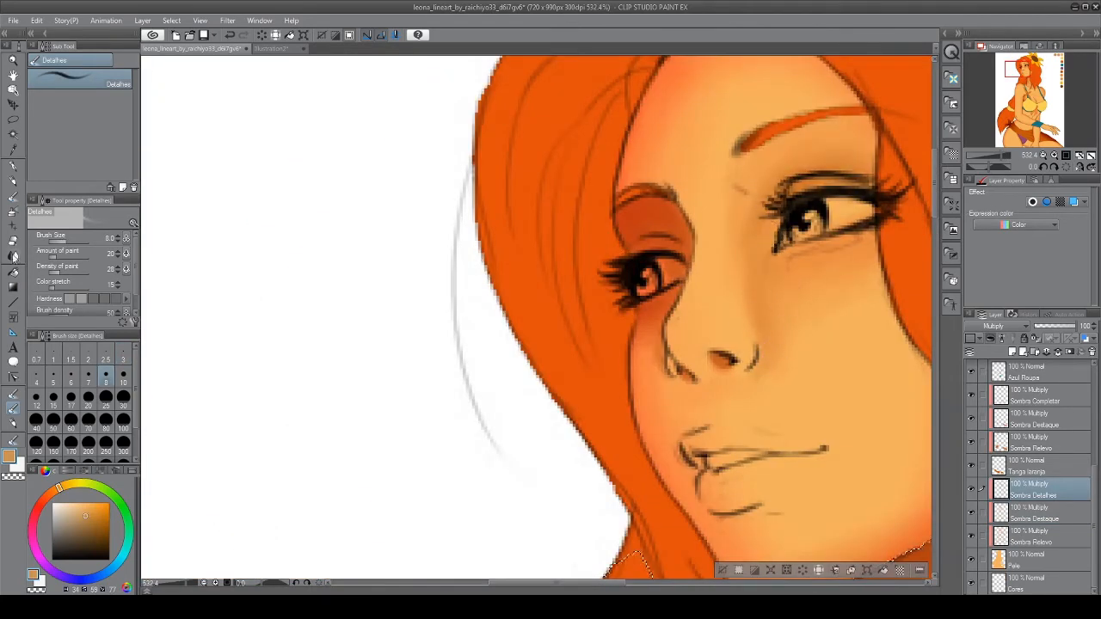
# Blend the detail shadows around the far eye and deepen the nose's far side with a darker brown at size 5
pyautogui.press('j')
pyautogui.scroll(1, 615, 276)
pyautogui.press('b')
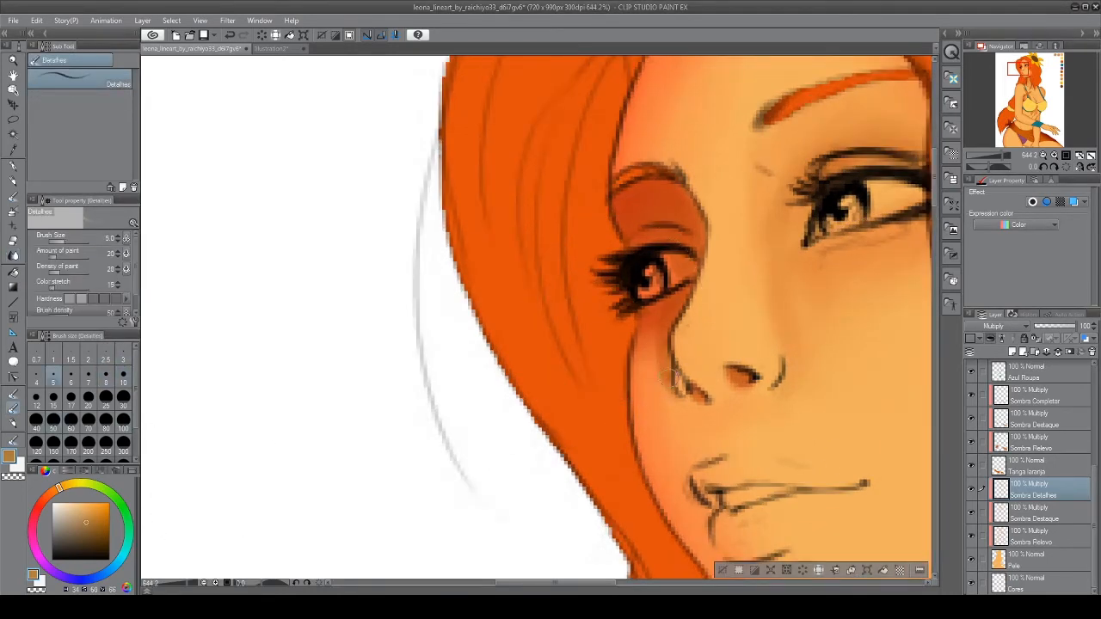
# Lighten the far eyelid's shadow with the Soft eraser and darken the near side of the nose bridge at size 5
pyautogui.press('e')
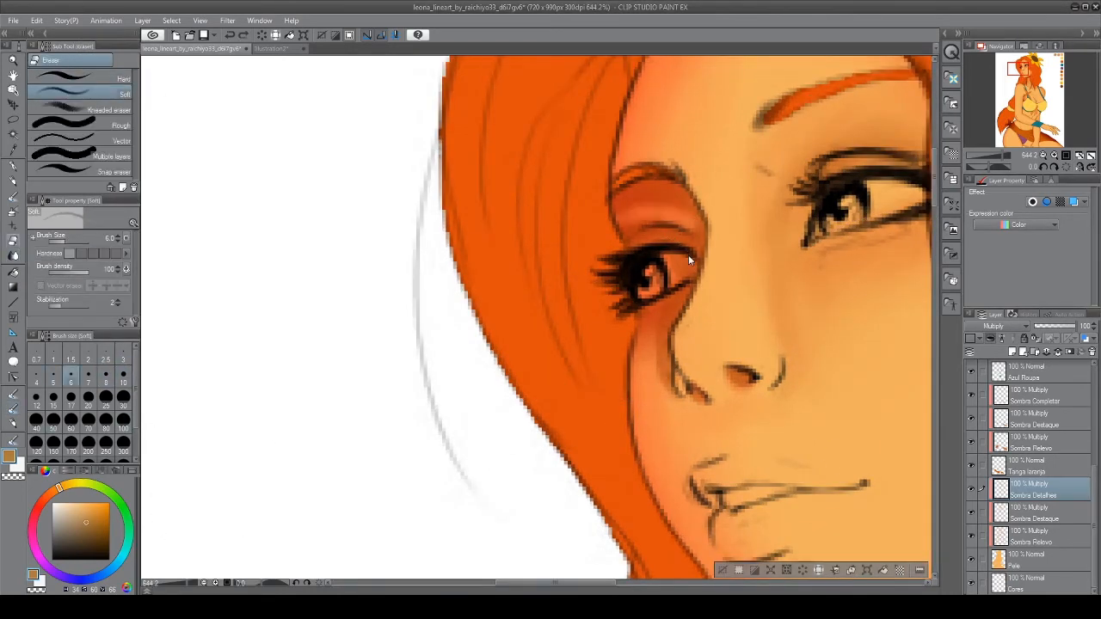
pyautogui.scroll(-1, 697, 221)
pyautogui.press('b')
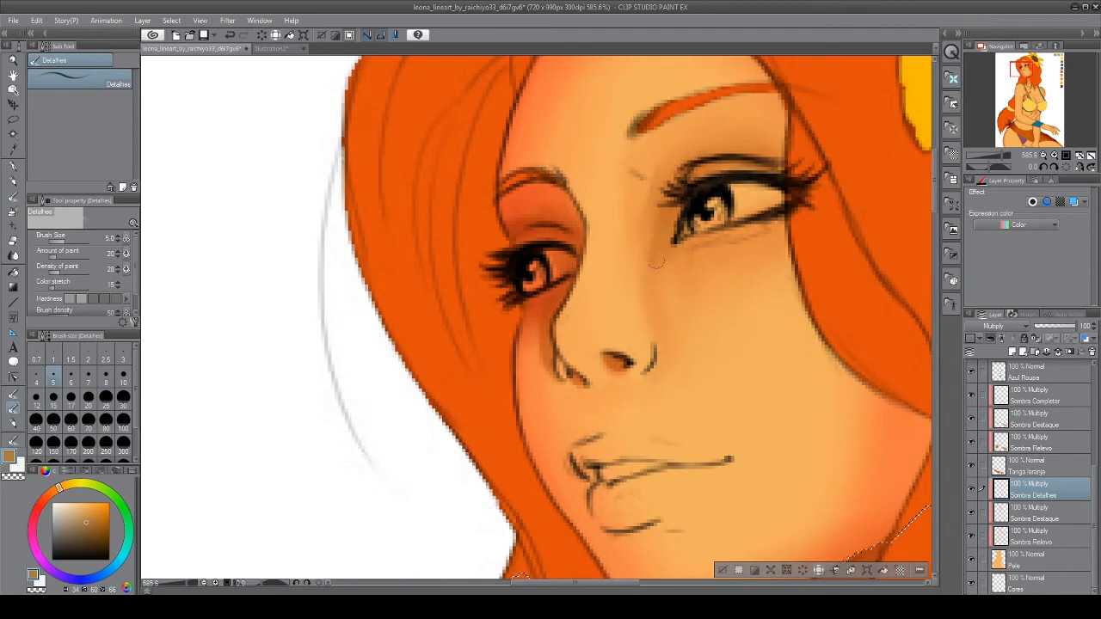
pyautogui.scroll(-2, 656, 274)
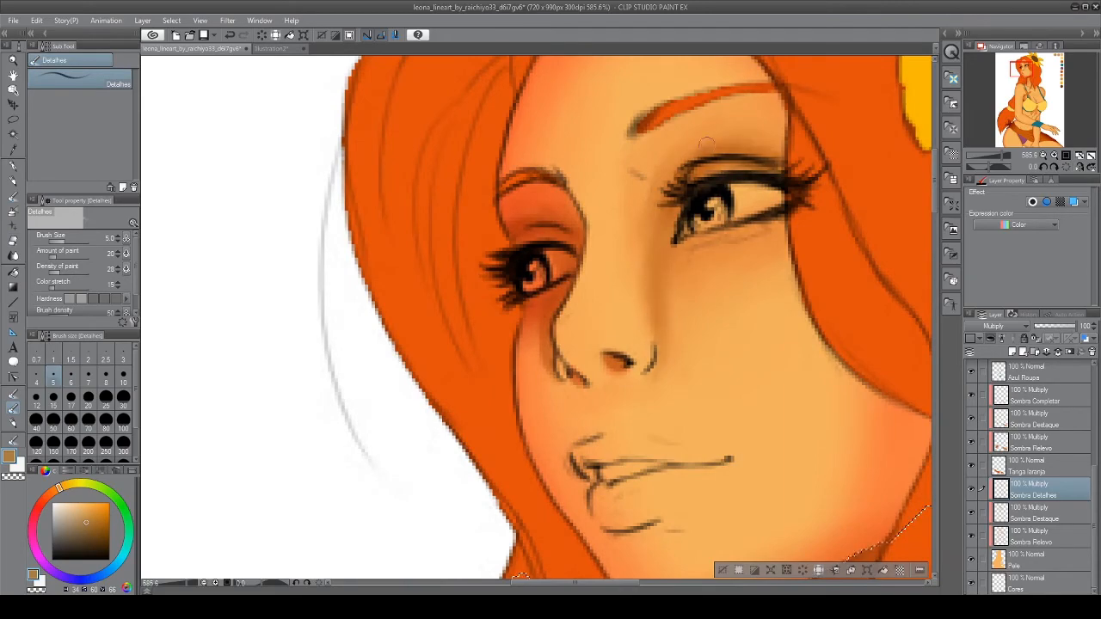
# Outline the upper and lower lips on the Sombra Detalhes layer with the detail shadow colour, working around brush size 5
pyautogui.scroll(3, 718, 347)
pyautogui.scroll(-3, 560, 334)
pyautogui.scroll(2, 692, 272)
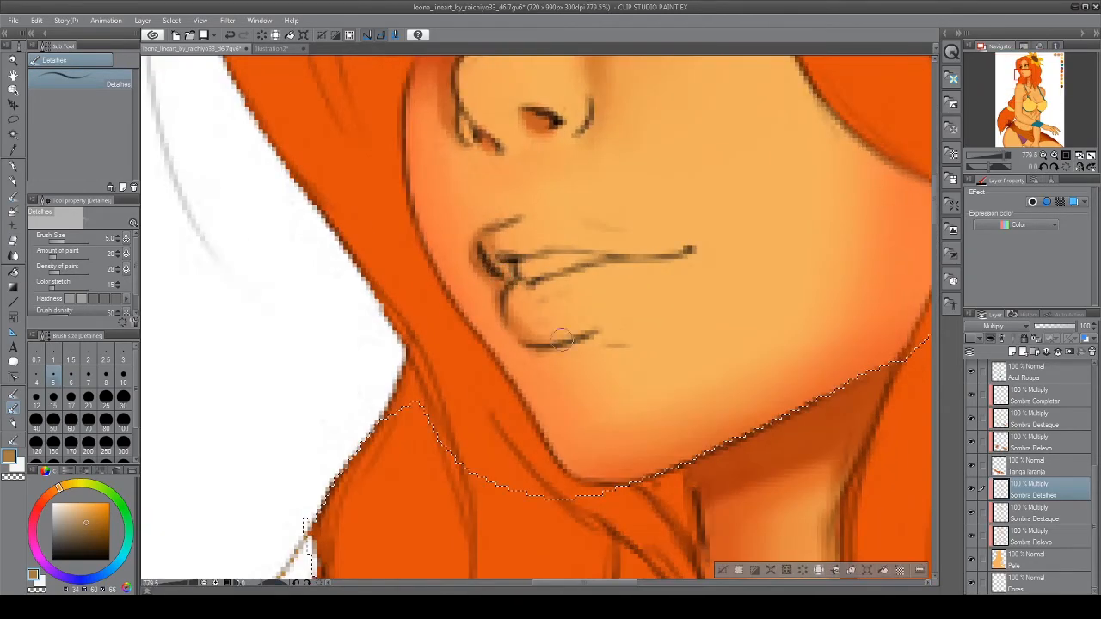
pyautogui.moveTo(526, 217)
pyautogui.mouseDown()
pyautogui.moveTo(610, 232)
pyautogui.moveTo(482, 224)
pyautogui.mouseUp()
pyautogui.press('[')
pyautogui.press('[')
pyautogui.moveTo(604, 331)
pyautogui.mouseDown()
pyautogui.moveTo(688, 265)
pyautogui.moveTo(545, 216)
pyautogui.mouseUp()
pyautogui.press(']')
pyautogui.press(']')
pyautogui.moveTo(565, 354); pyautogui.dragTo(621, 349)
pyautogui.moveTo(496, 301); pyautogui.dragTo(512, 339)
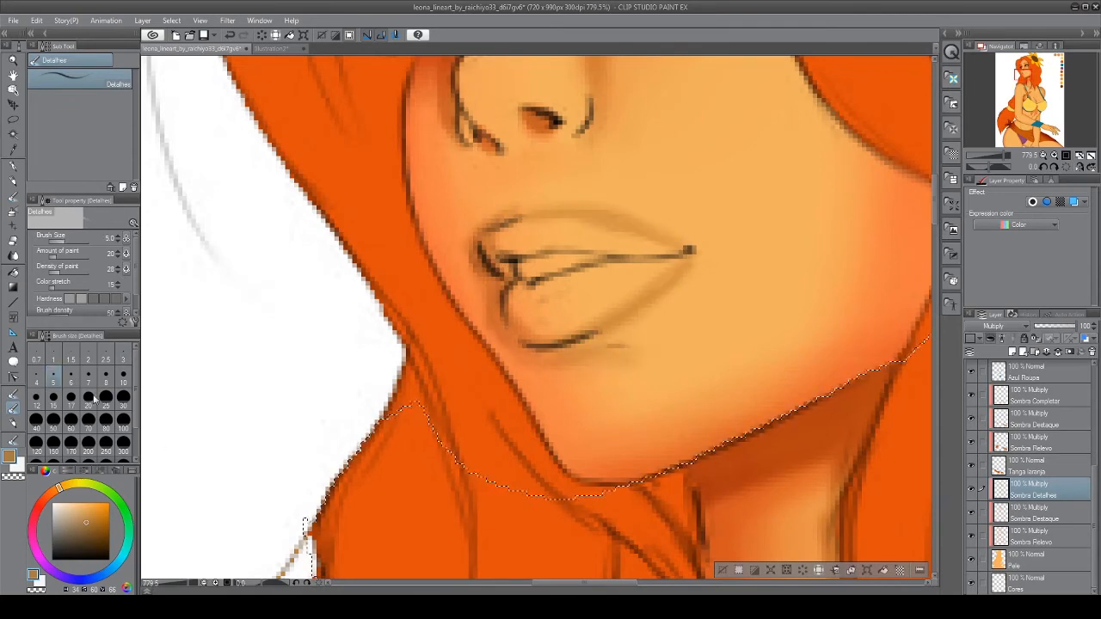
# Add a shadow beneath the lower lip with a larger brush and lighten the lip shading with the Soft eraser at size 30
pyautogui.press(']')
pyautogui.press(']')
pyautogui.press(']')
pyautogui.press(']')
pyautogui.moveTo(561, 372); pyautogui.dragTo(645, 368)
pyautogui.scroll(-1, 666, 347)
pyautogui.click(13, 242)
pyautogui.moveTo(509, 357); pyautogui.dragTo(432, 379)
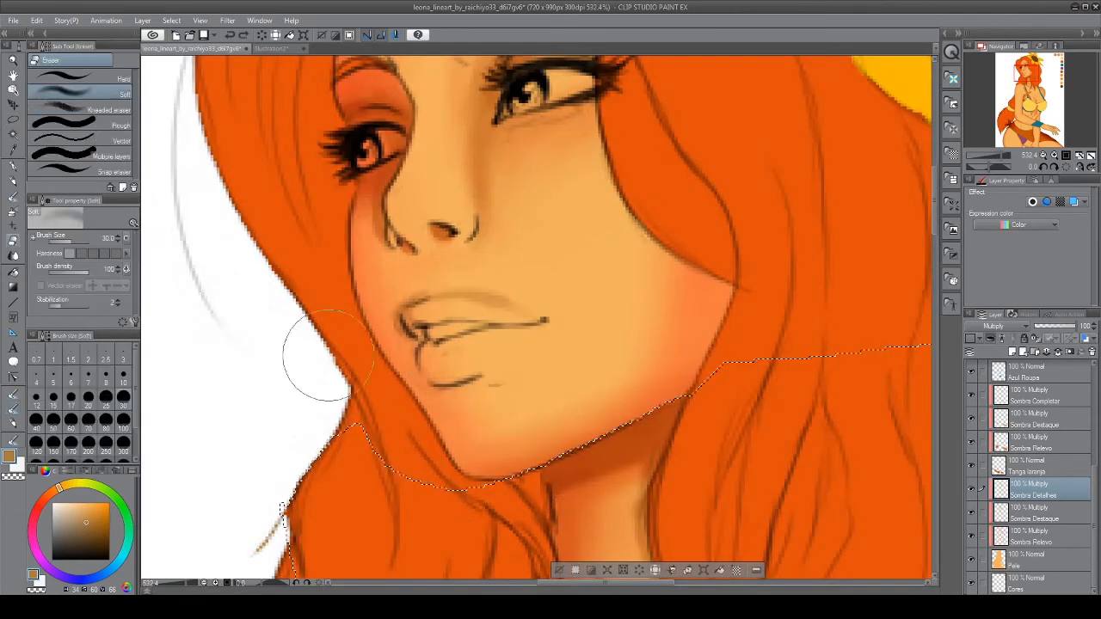
pyautogui.moveTo(430, 327); pyautogui.dragTo(508, 317)
# Rework the lip contours and darken the mouth opening with the Detalhes brush at size 5
pyautogui.scroll(2, 413, 396)
pyautogui.click(13, 409)
pyautogui.click(54, 375)
pyautogui.moveTo(452, 184); pyautogui.dragTo(420, 280)
pyautogui.moveTo(430, 185)
pyautogui.mouseDown()
pyautogui.moveTo(418, 277)
pyautogui.moveTo(700, 280)
pyautogui.moveTo(713, 248)
pyautogui.mouseUp()
pyautogui.moveTo(460, 180); pyautogui.dragTo(698, 215)
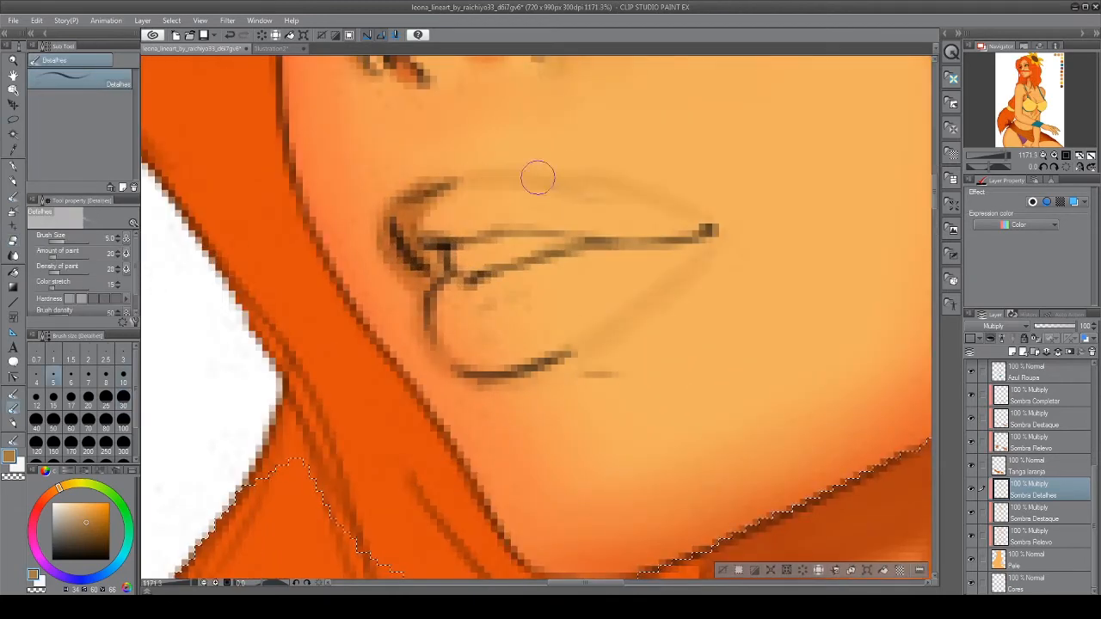
pyautogui.moveTo(447, 260); pyautogui.dragTo(571, 244)
# Shade the hollow beneath the lower lip with the Detalhes brush at size 10 and soften the lip shading with the eraser
pyautogui.press(']')
pyautogui.press(']')
pyautogui.press(']')
pyautogui.press(']')
pyautogui.moveTo(521, 416); pyautogui.dragTo(663, 370)
pyautogui.scroll(-5, 609, 349)
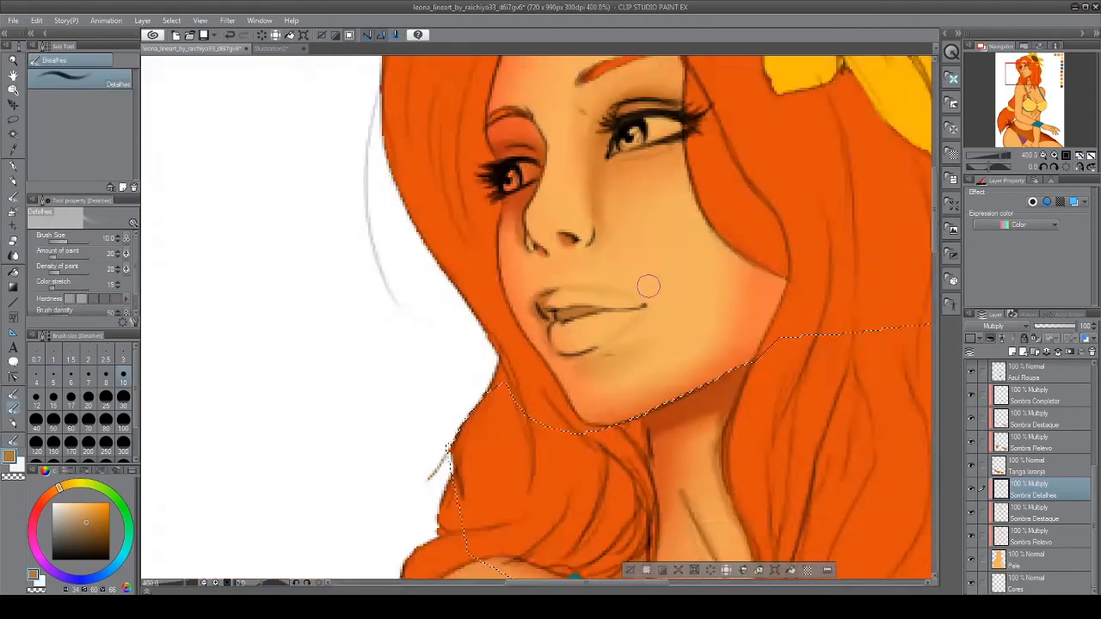
pyautogui.press('e')
pyautogui.scroll(5, 647, 327)
pyautogui.moveTo(602, 336)
pyautogui.mouseDown()
pyautogui.moveTo(584, 243)
pyautogui.moveTo(576, 268)
pyautogui.mouseUp()
pyautogui.click(13, 409)
pyautogui.moveTo(372, 432); pyautogui.dragTo(442, 428)
# Refine the edges of the lips with fine detail shadows at brush size 2
pyautogui.click(88, 353)
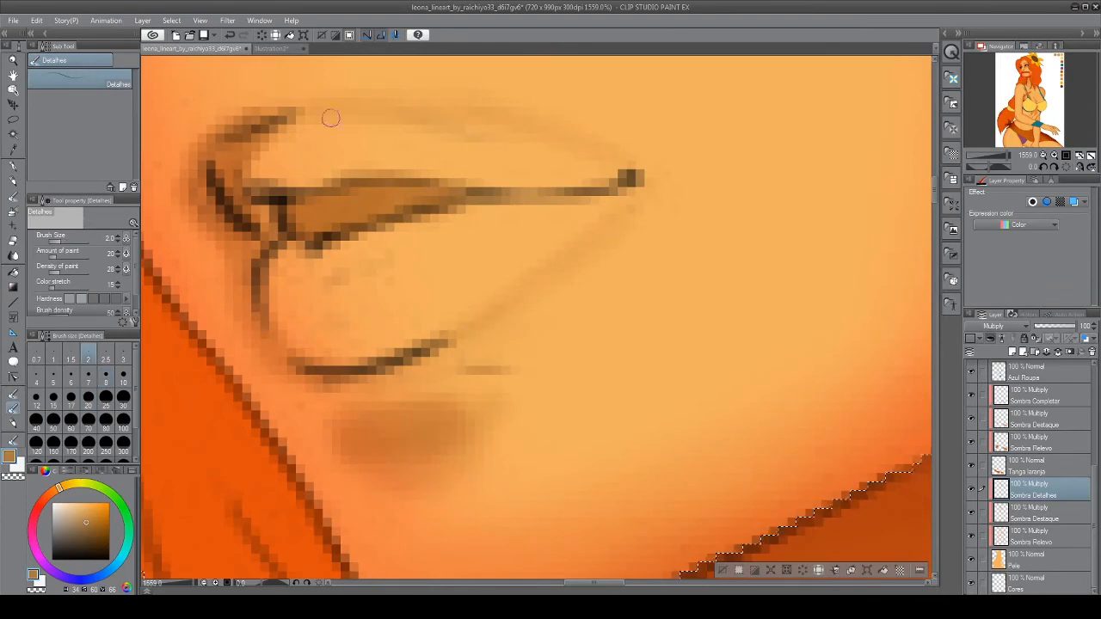
pyautogui.moveTo(329, 118); pyautogui.dragTo(418, 352)
pyautogui.press(']')
pyautogui.scroll(-8, 390, 226)
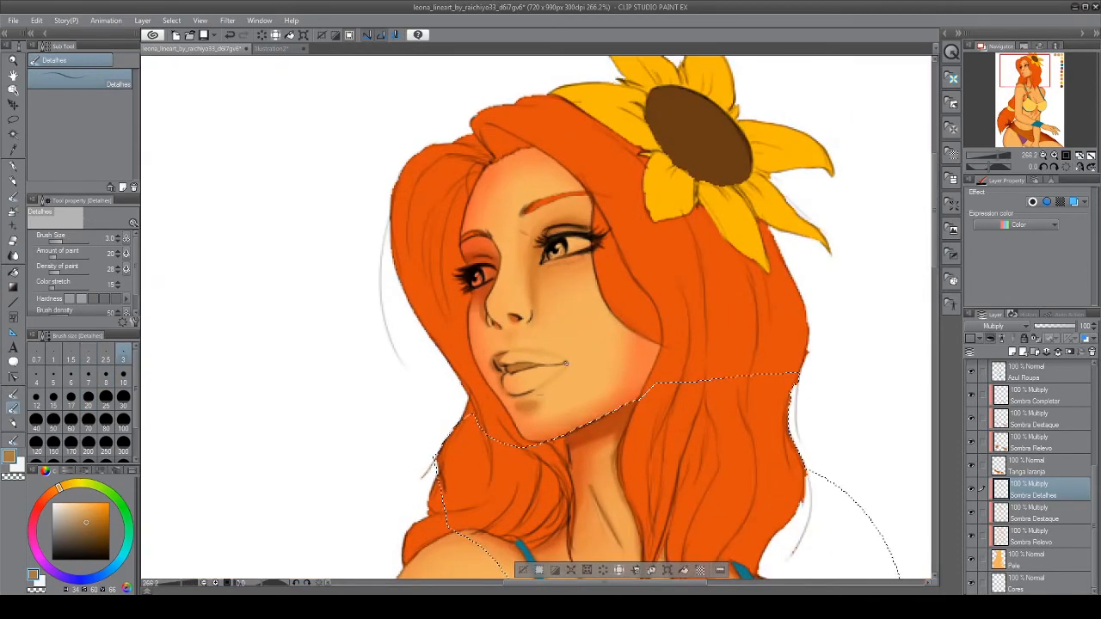
# Clear the remaining selection around the neck and bring the whole figure into view
pyautogui.scroll(2, 566, 364)
pyautogui.scroll(-3, 619, 348)
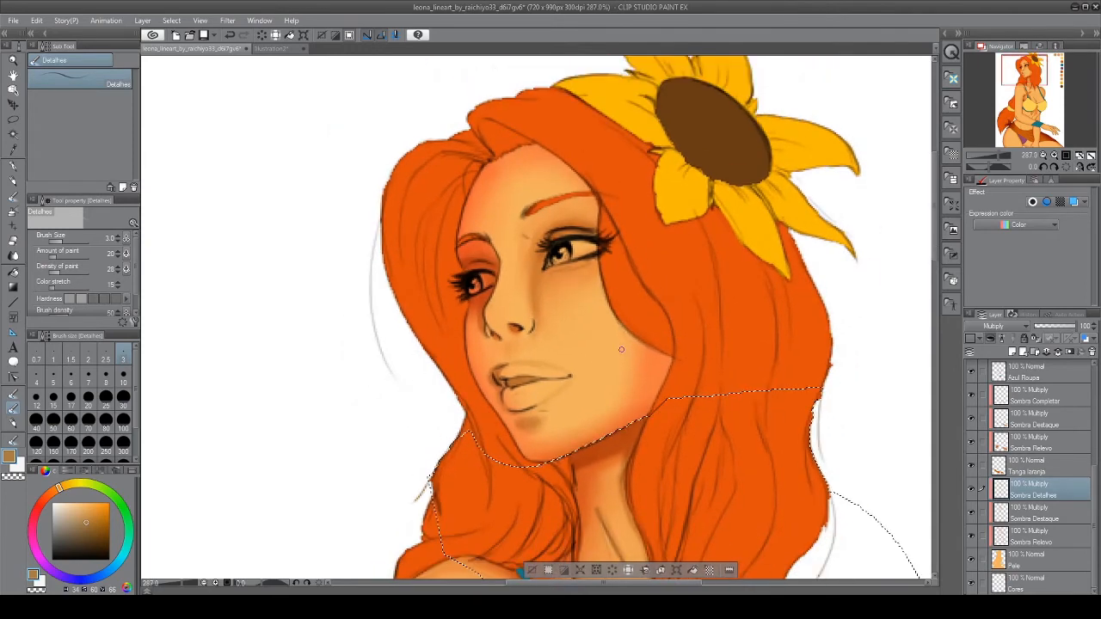
pyautogui.scroll(-3, 619, 348)
pyautogui.scroll(-5, 603, 331)
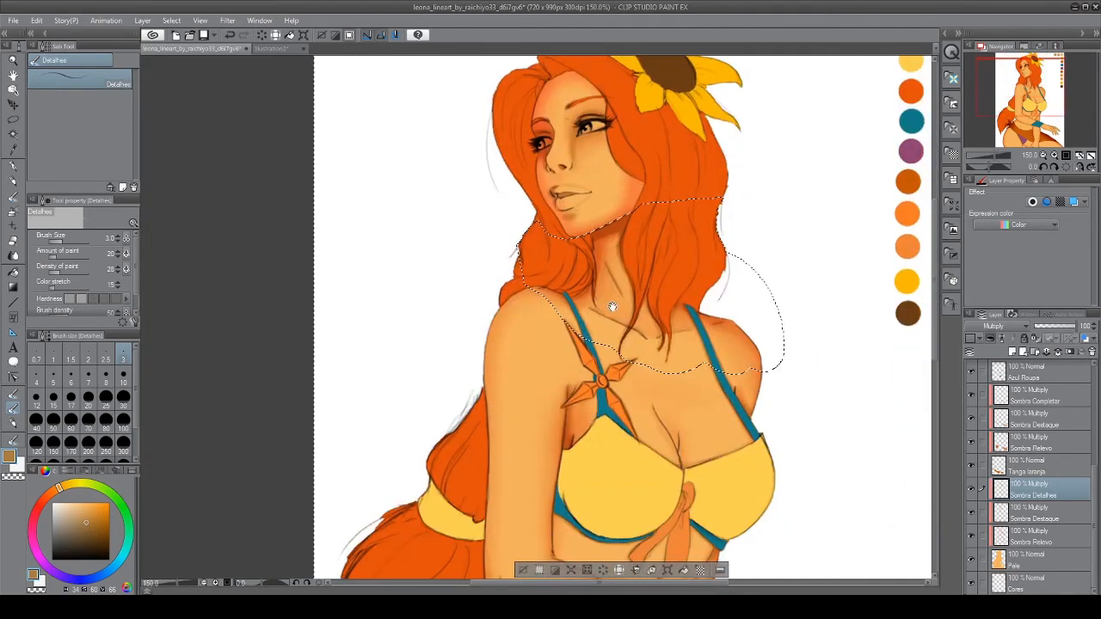
pyautogui.scroll(-4, 591, 313)
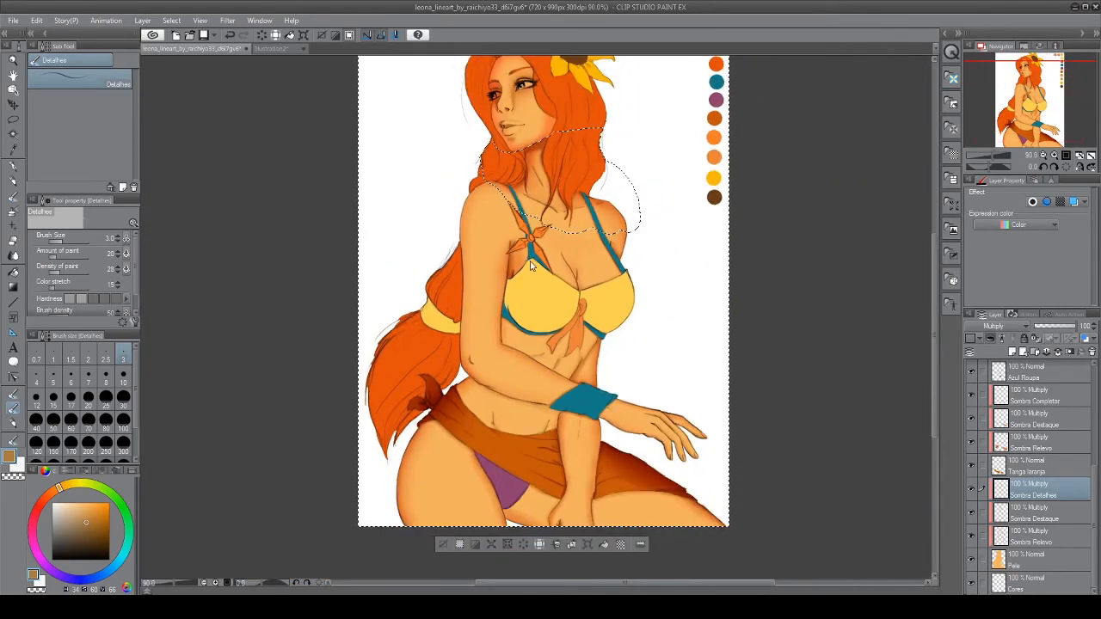
pyautogui.moveTo(582, 313); pyautogui.dragTo(513, 351)
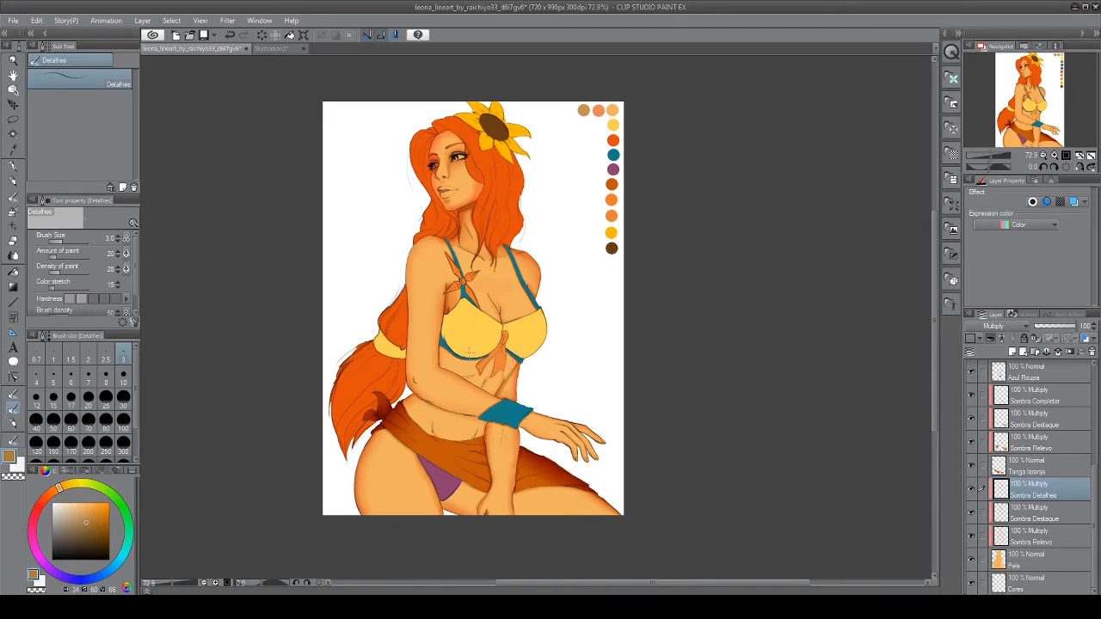
# Examine the layer stack and compare the orange skirt with and without the Tanga laranja layer and its clipped shadows
pyautogui.scroll(2, 1056, 423)
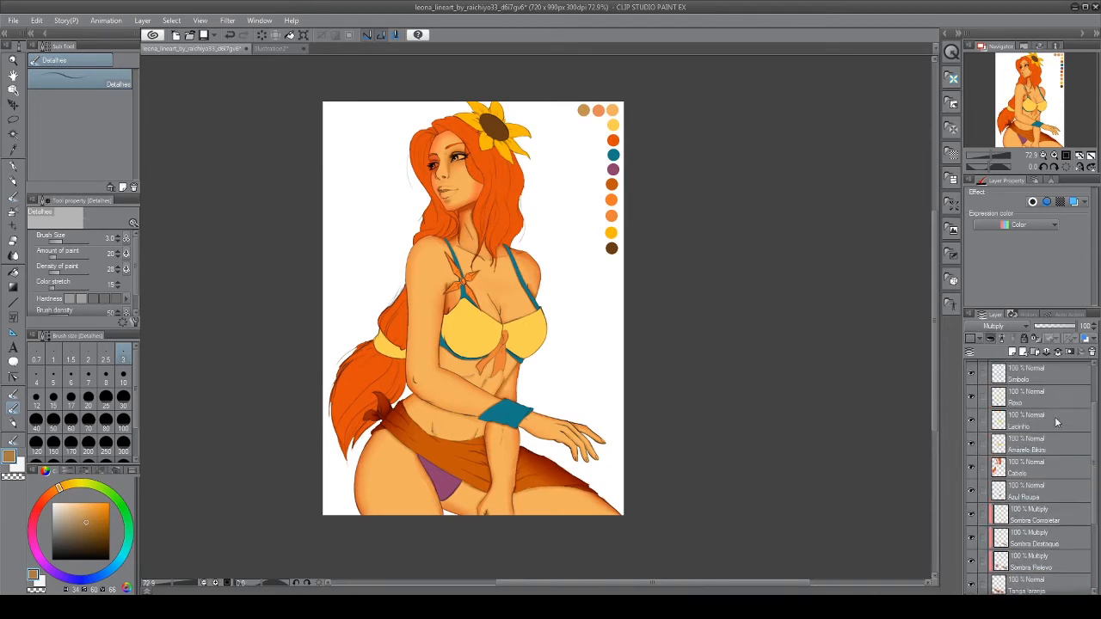
pyautogui.scroll(-2, 1056, 422)
pyautogui.click(1051, 399)
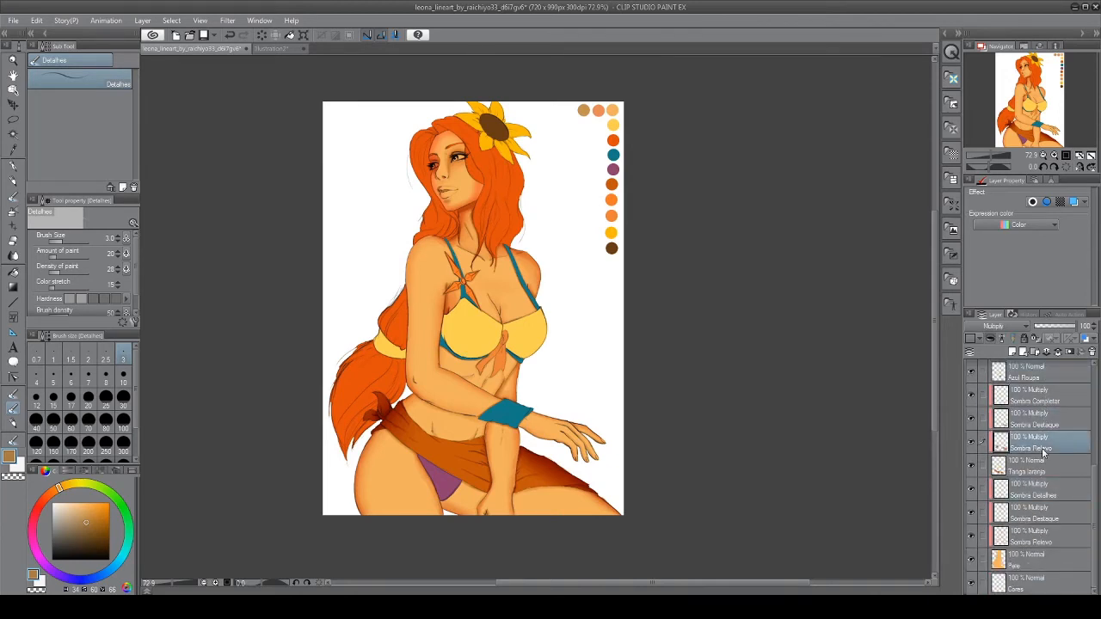
pyautogui.click(1042, 468)
pyautogui.click(973, 466)
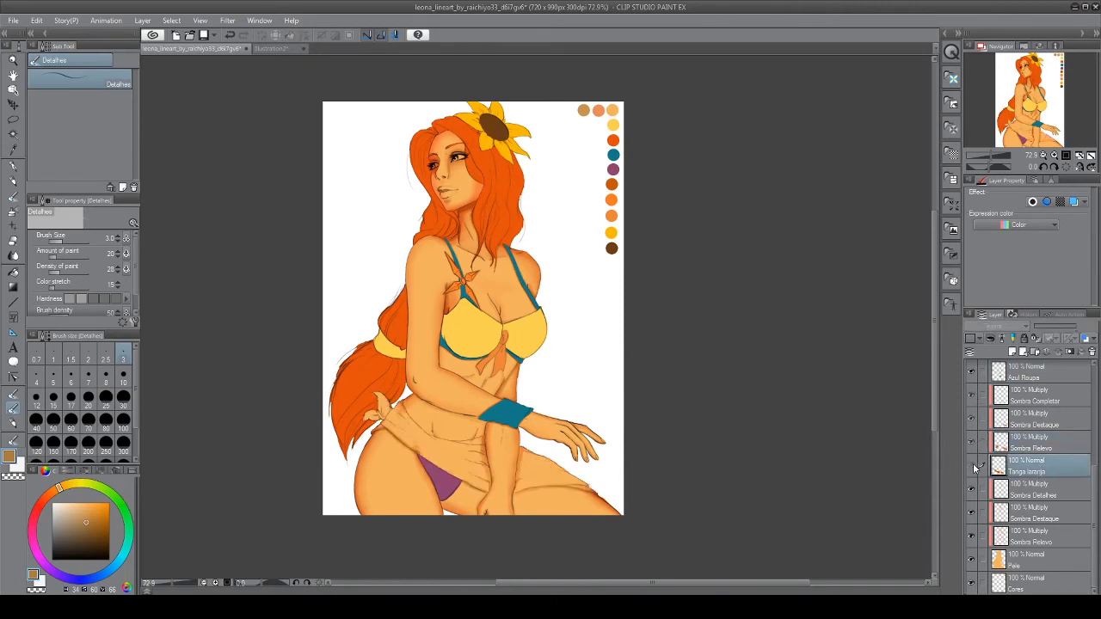
pyautogui.click(973, 465)
pyautogui.click(973, 465)
pyautogui.click(973, 466)
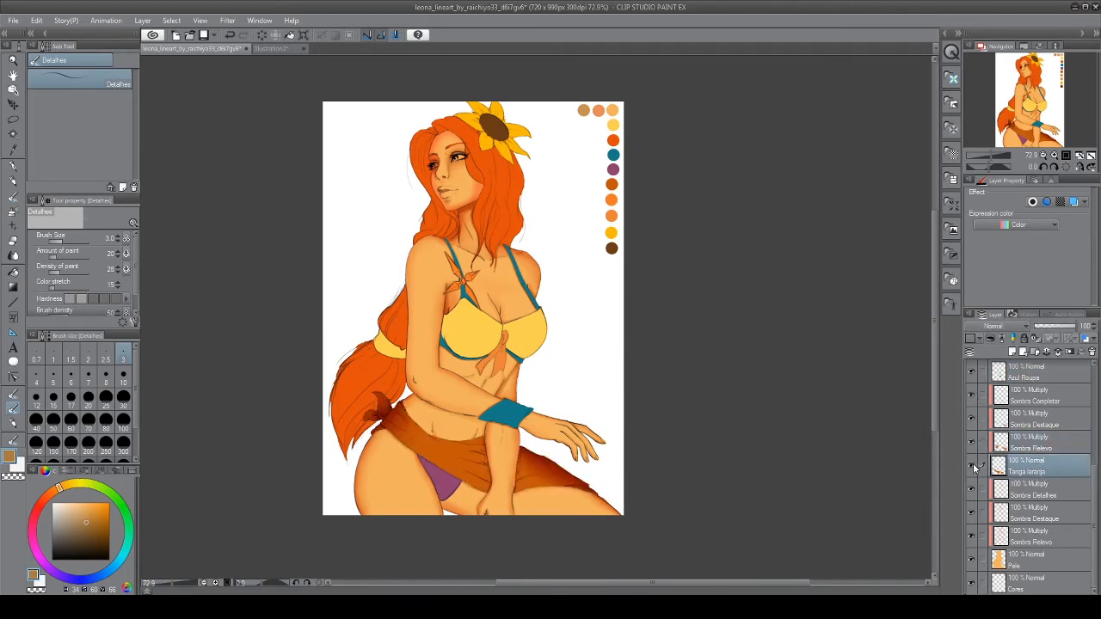
pyautogui.click(973, 465)
pyautogui.click(973, 465)
pyautogui.click(973, 466)
pyautogui.click(973, 466)
pyautogui.click(973, 466)
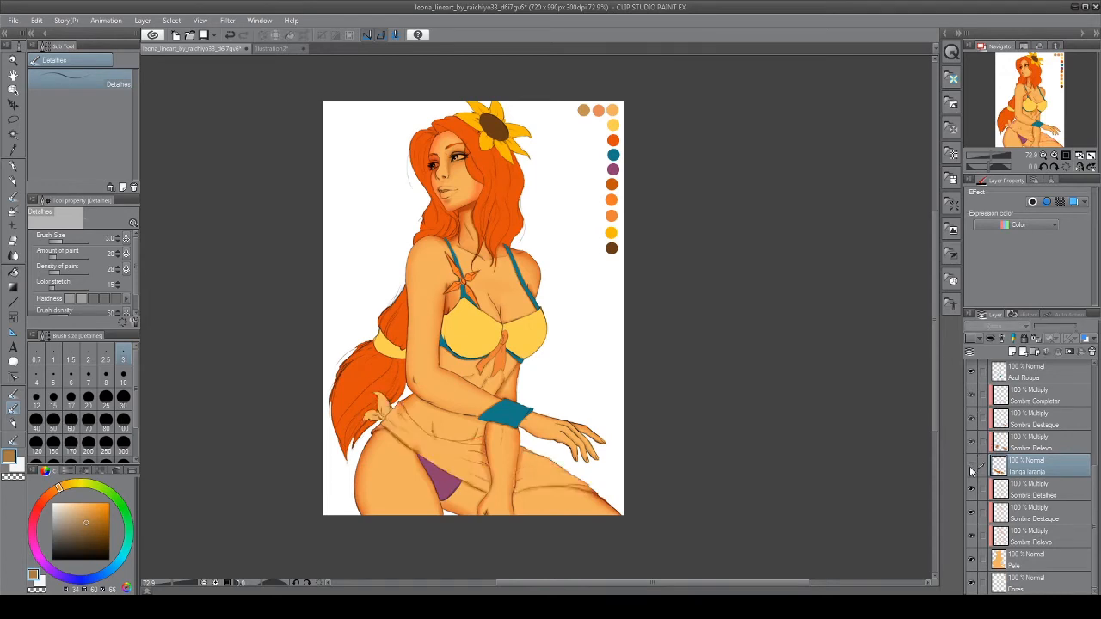
pyautogui.click(973, 466)
pyautogui.click(973, 465)
pyautogui.click(973, 559)
pyautogui.click(973, 559)
pyautogui.click(974, 470)
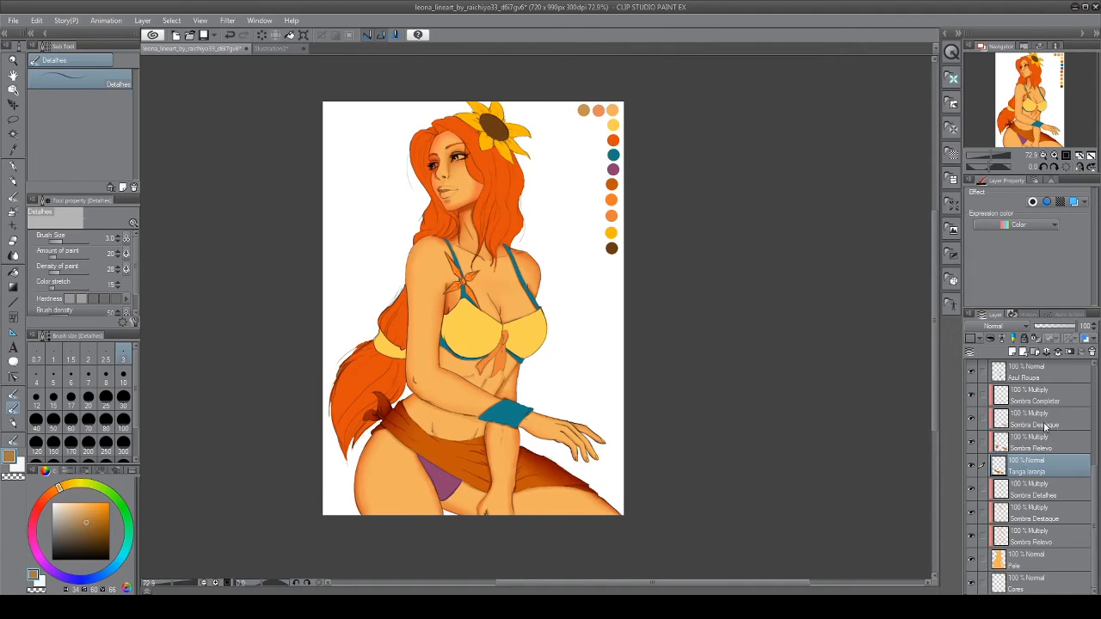
# Select the skirt's Sombra Relevo layer and compare the figure with and without the Pele layer
pyautogui.click(1035, 449)
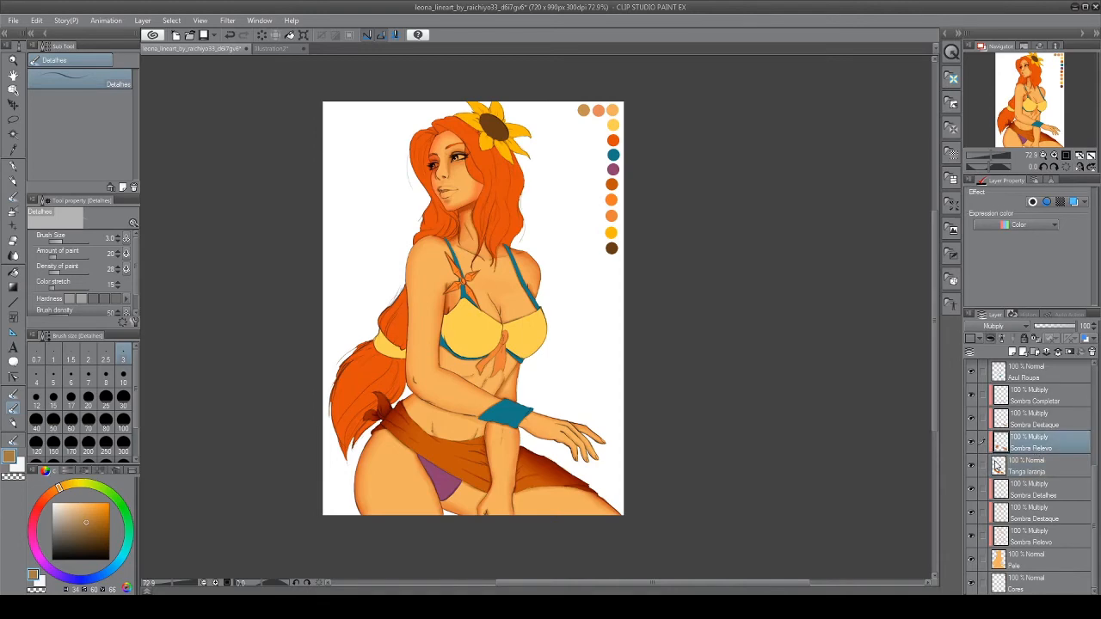
pyautogui.scroll(3, 533, 515)
pyautogui.scroll(-2, 532, 515)
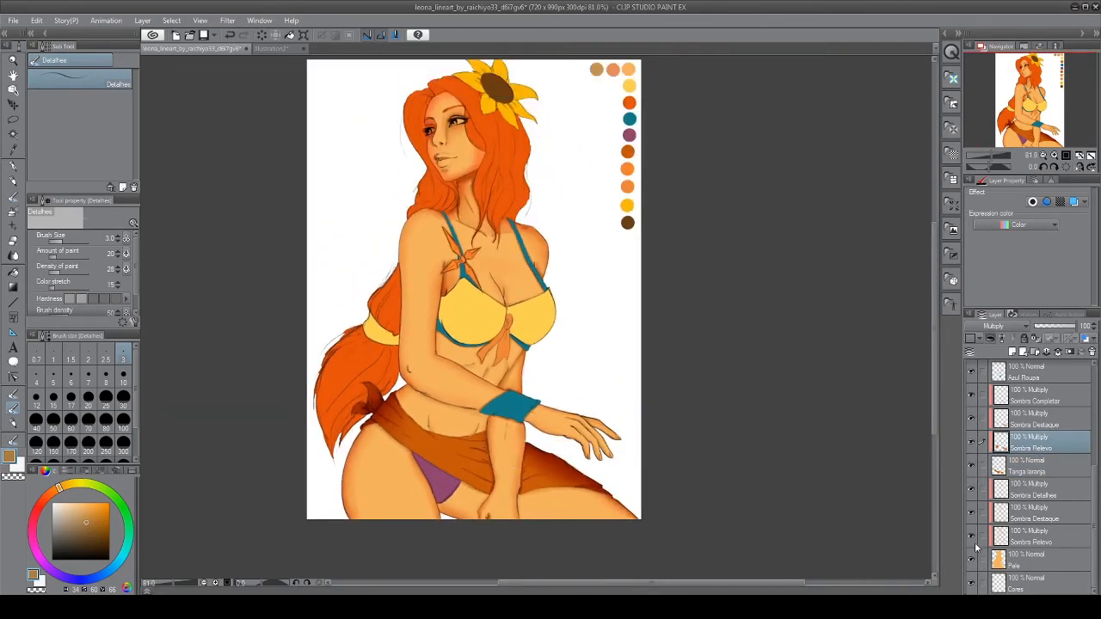
pyautogui.click(973, 560)
pyautogui.click(973, 560)
pyautogui.click(972, 560)
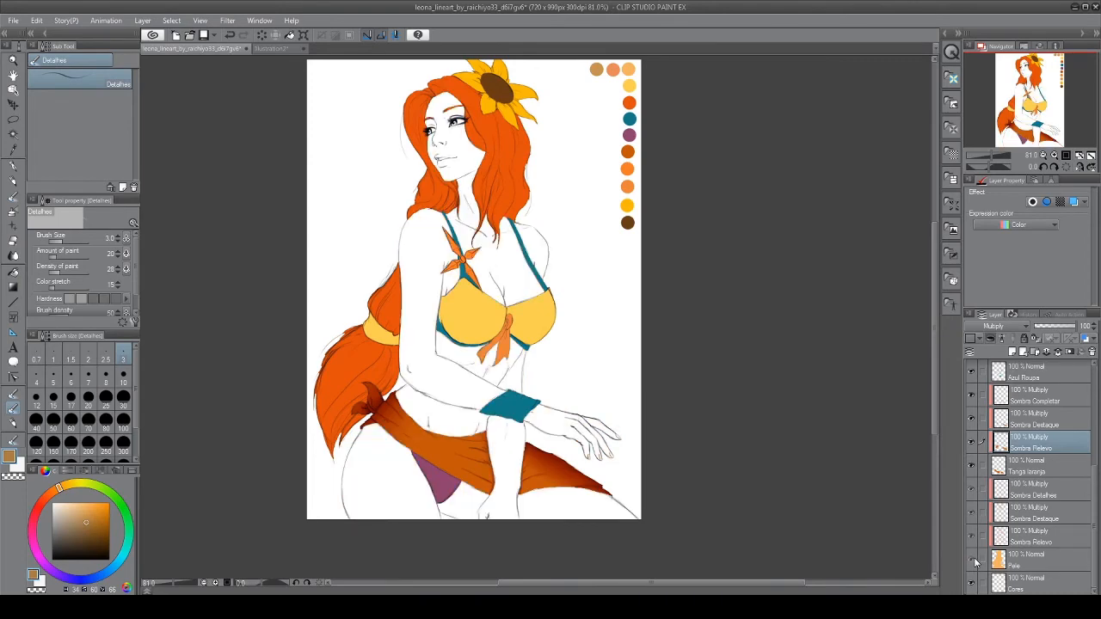
pyautogui.click(973, 560)
pyautogui.click(973, 560)
pyautogui.click(973, 560)
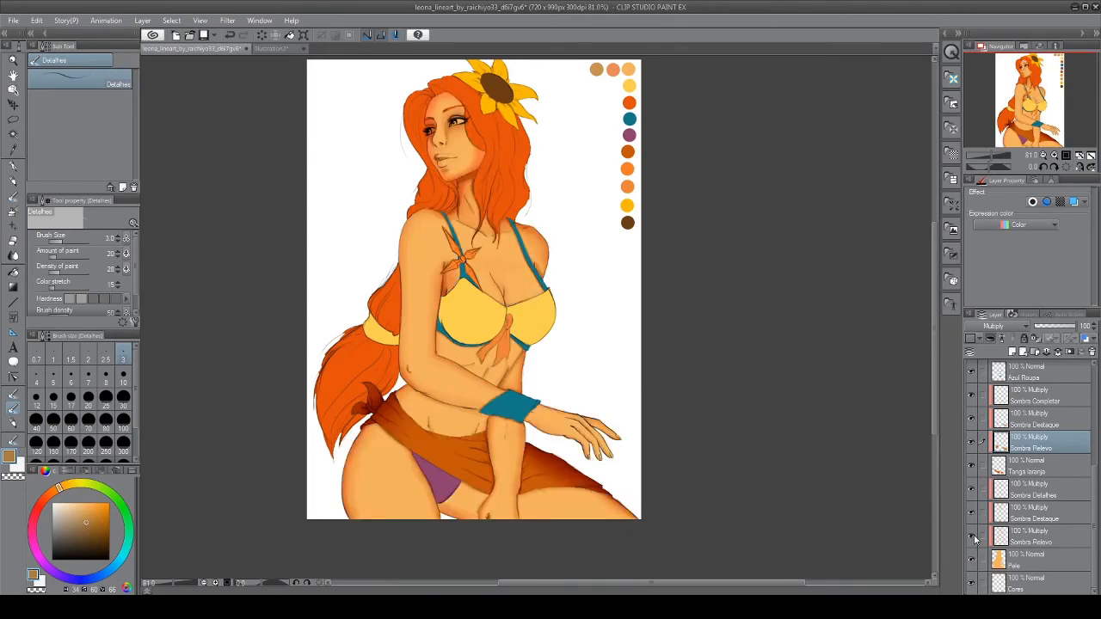
# Compare the skin with and without its Sombra Relevo and Sombra Destaque layers
pyautogui.click(973, 537)
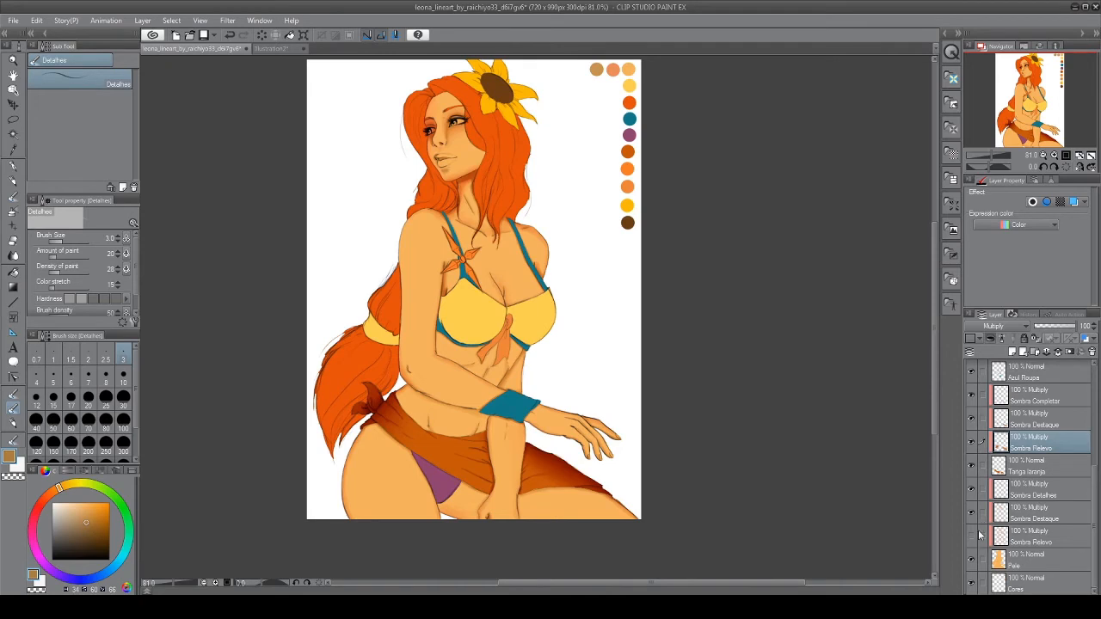
pyautogui.click(973, 515)
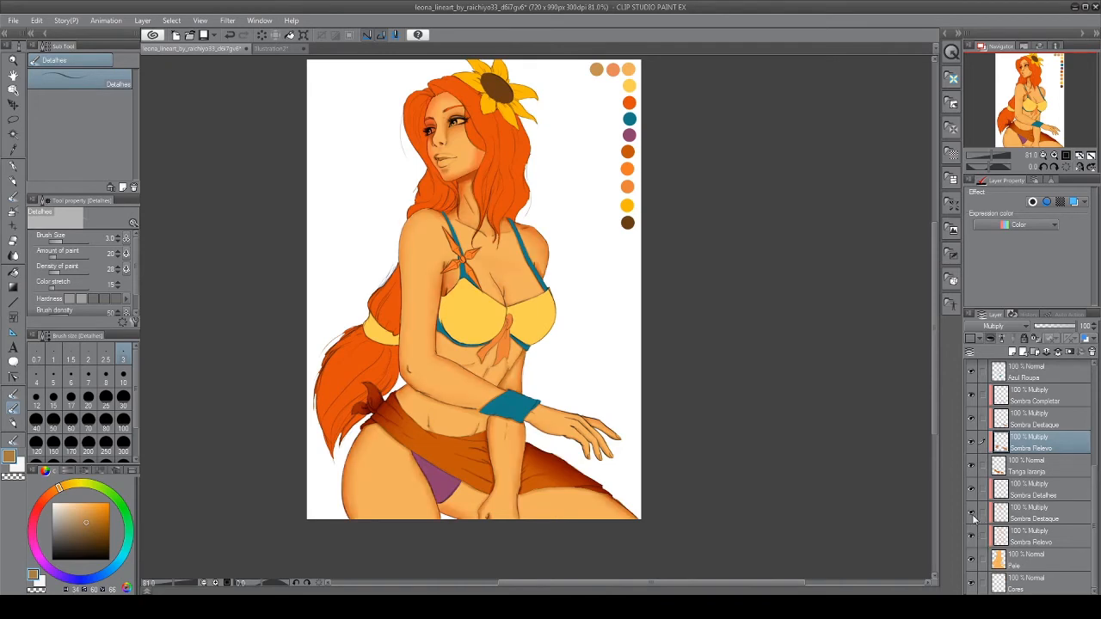
pyautogui.click(973, 516)
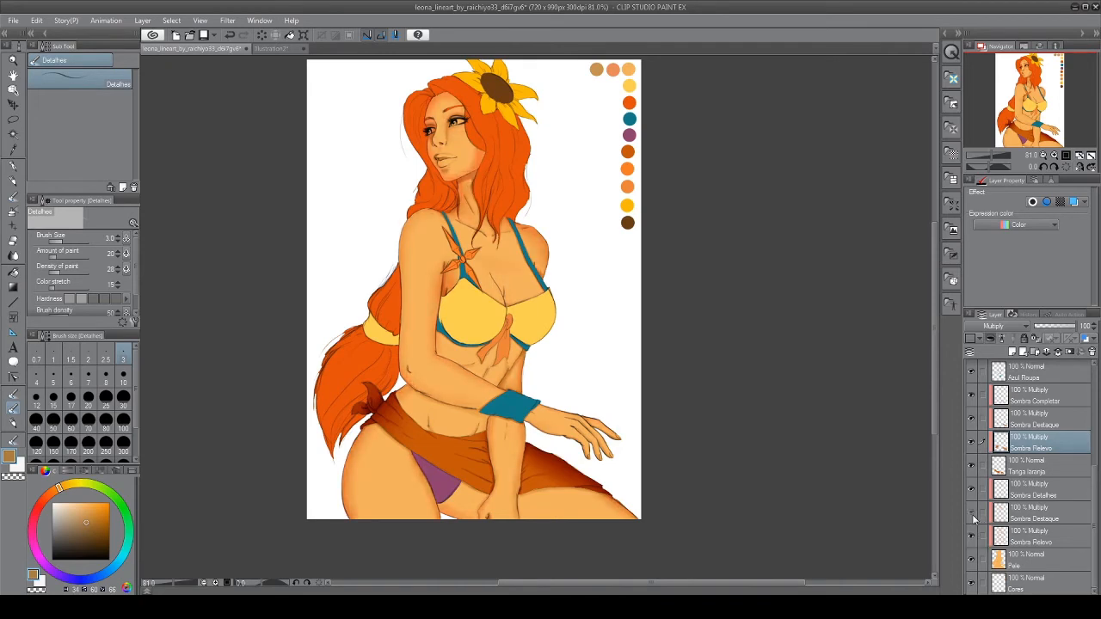
pyautogui.click(973, 516)
pyautogui.click(972, 516)
pyautogui.click(973, 516)
pyautogui.click(973, 516)
pyautogui.click(973, 516)
pyautogui.click(973, 516)
pyautogui.click(973, 516)
pyautogui.click(973, 516)
pyautogui.click(973, 516)
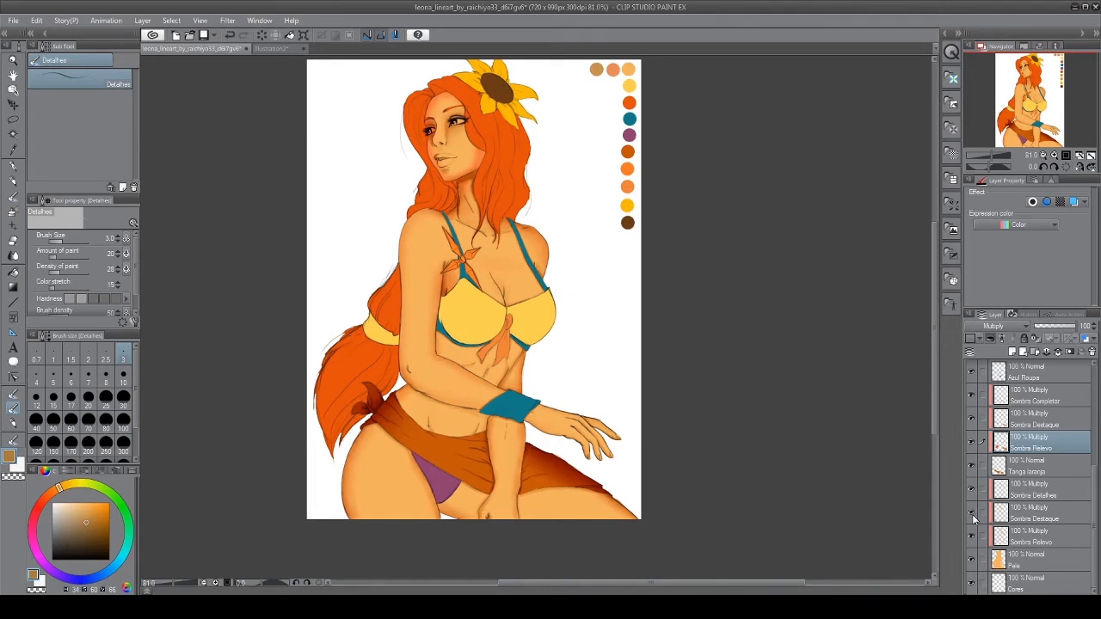
pyautogui.click(973, 516)
pyautogui.click(973, 516)
pyautogui.click(973, 516)
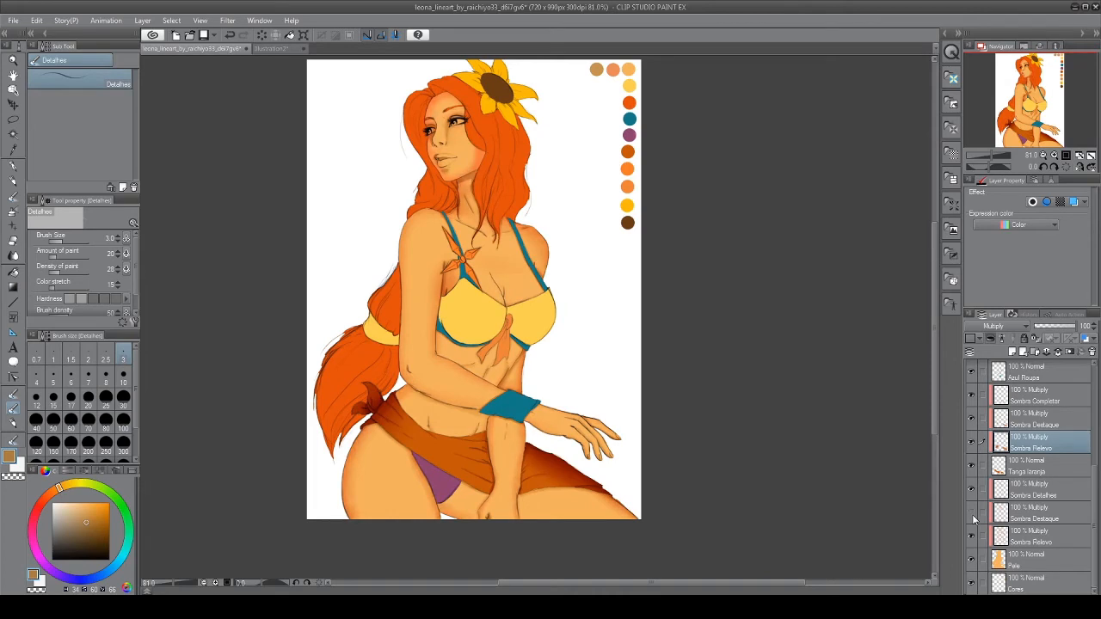
pyautogui.click(973, 517)
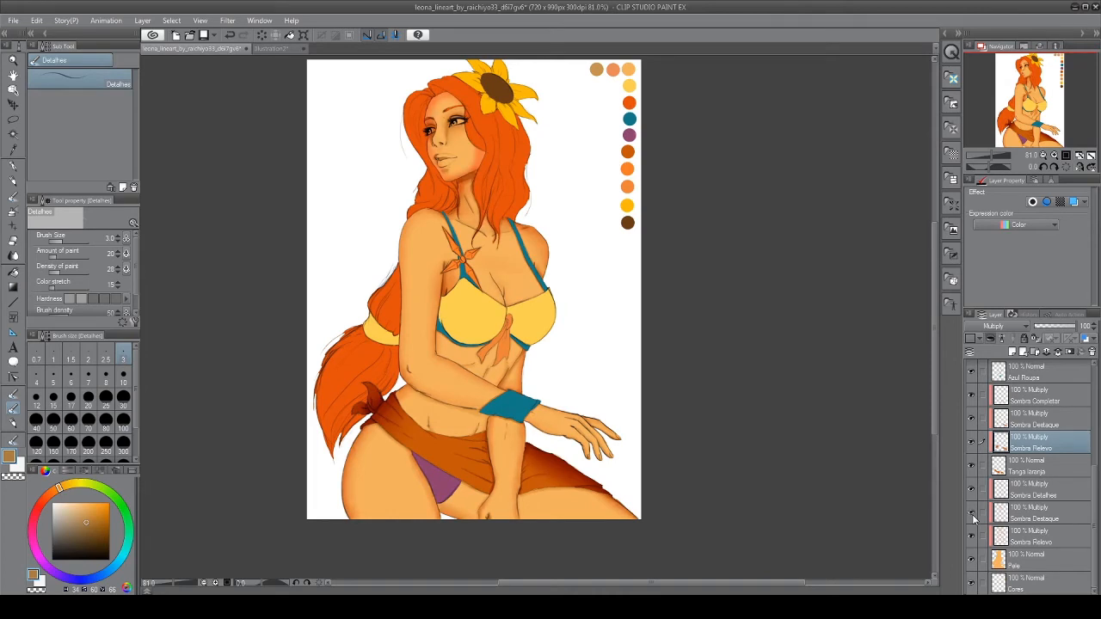
pyautogui.click(973, 516)
pyautogui.click(973, 516)
pyautogui.click(973, 516)
pyautogui.click(973, 516)
pyautogui.click(973, 516)
pyautogui.click(973, 516)
pyautogui.click(973, 516)
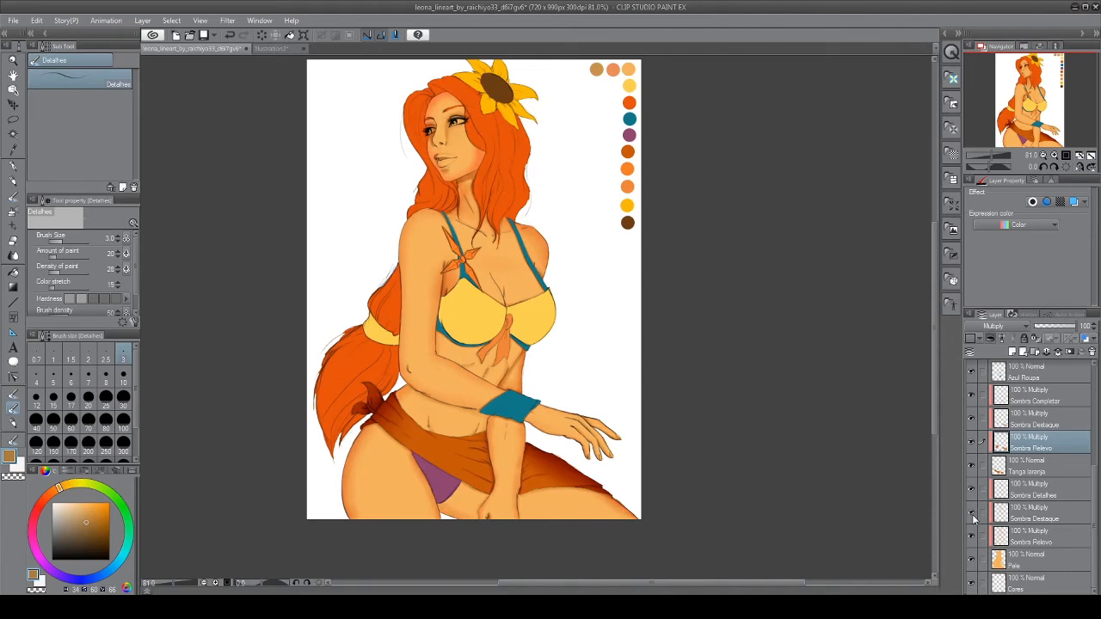
pyautogui.click(973, 516)
pyautogui.click(973, 516)
pyautogui.click(973, 516)
pyautogui.click(973, 516)
pyautogui.click(973, 516)
pyautogui.click(973, 516)
pyautogui.click(973, 516)
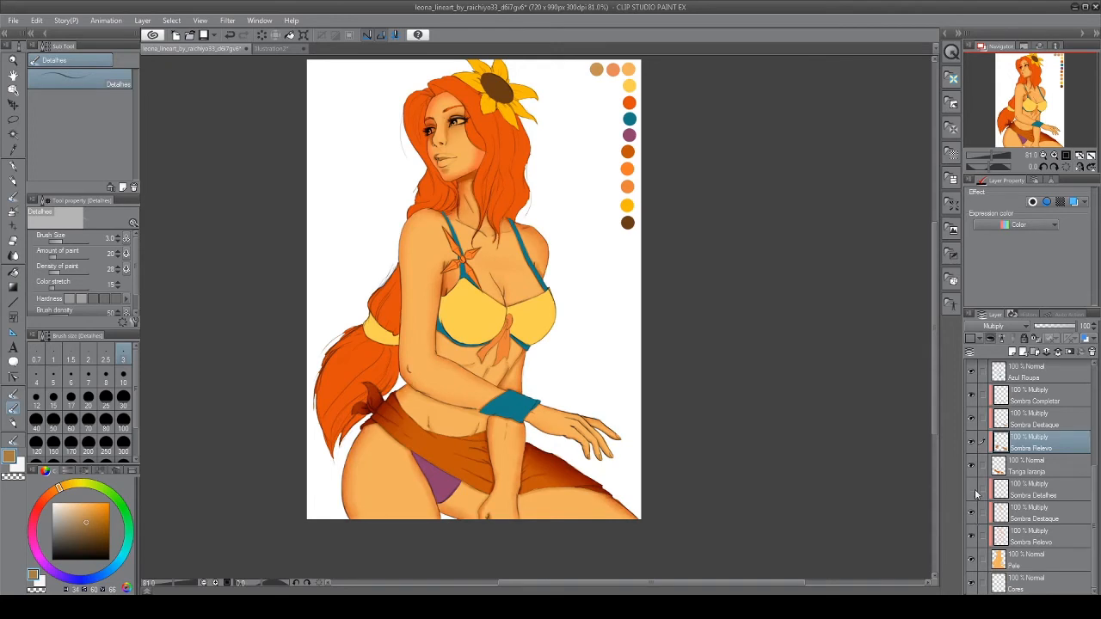
# Compare the skin with and without the Sombra Detalhes layer
pyautogui.click(974, 492)
pyautogui.click(975, 491)
pyautogui.click(975, 491)
pyautogui.click(975, 492)
pyautogui.click(975, 491)
pyautogui.click(975, 491)
pyautogui.click(975, 491)
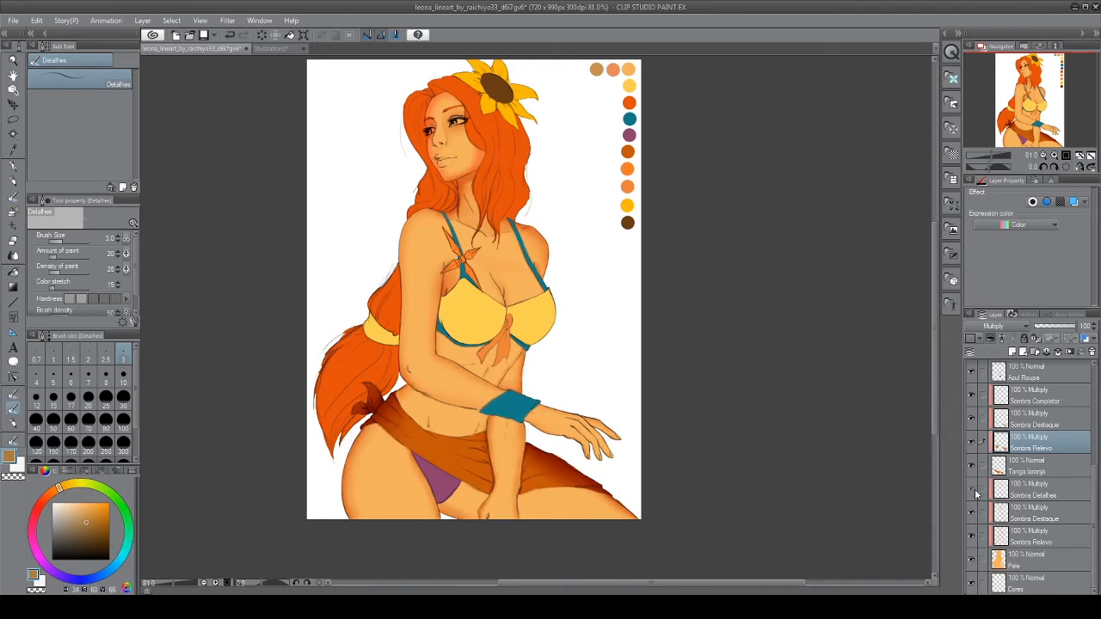
pyautogui.click(974, 492)
pyautogui.click(975, 491)
pyautogui.click(974, 491)
pyautogui.click(975, 491)
# Hide the skin's shadow layers and show Sombra Relevo, Sombra Destaque and Sombra Detalhes again one at a time
pyautogui.click(975, 513)
pyautogui.click(975, 537)
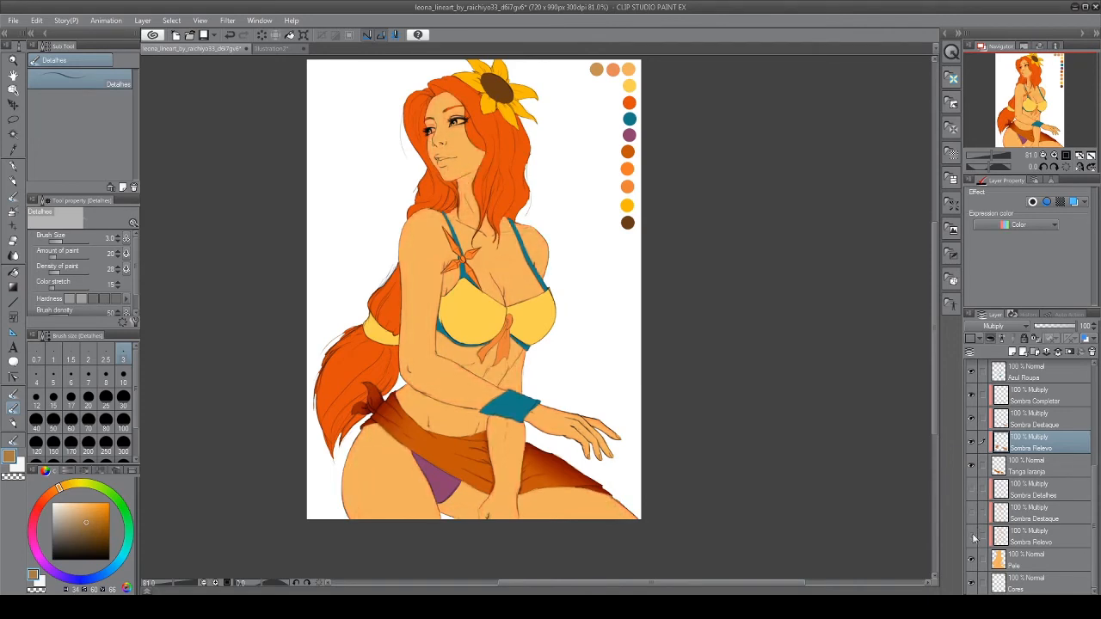
pyautogui.click(975, 537)
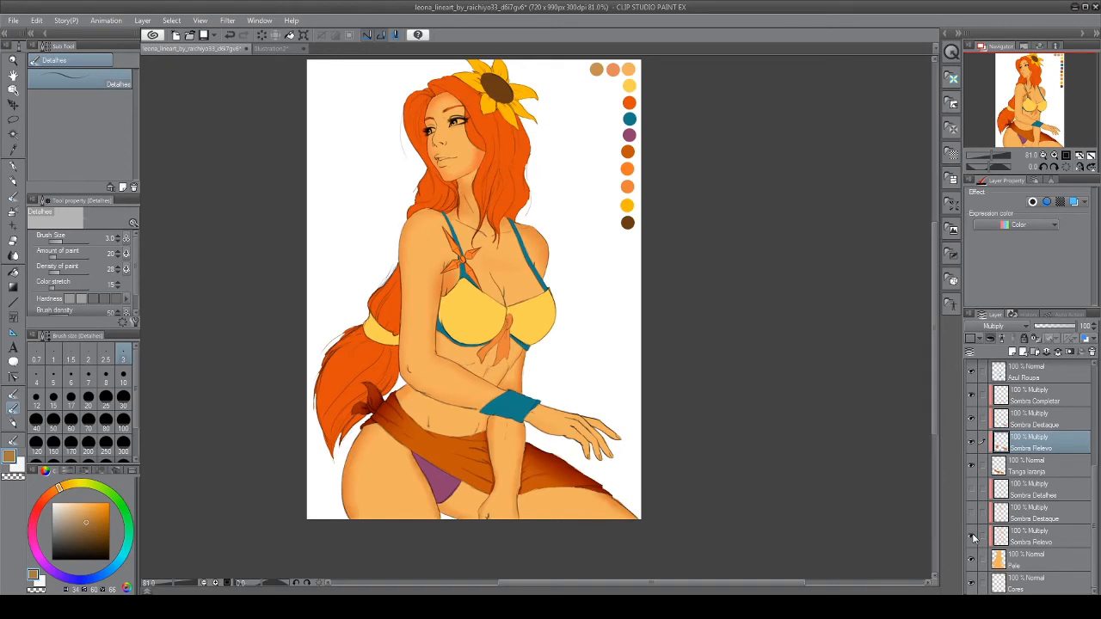
pyautogui.click(973, 516)
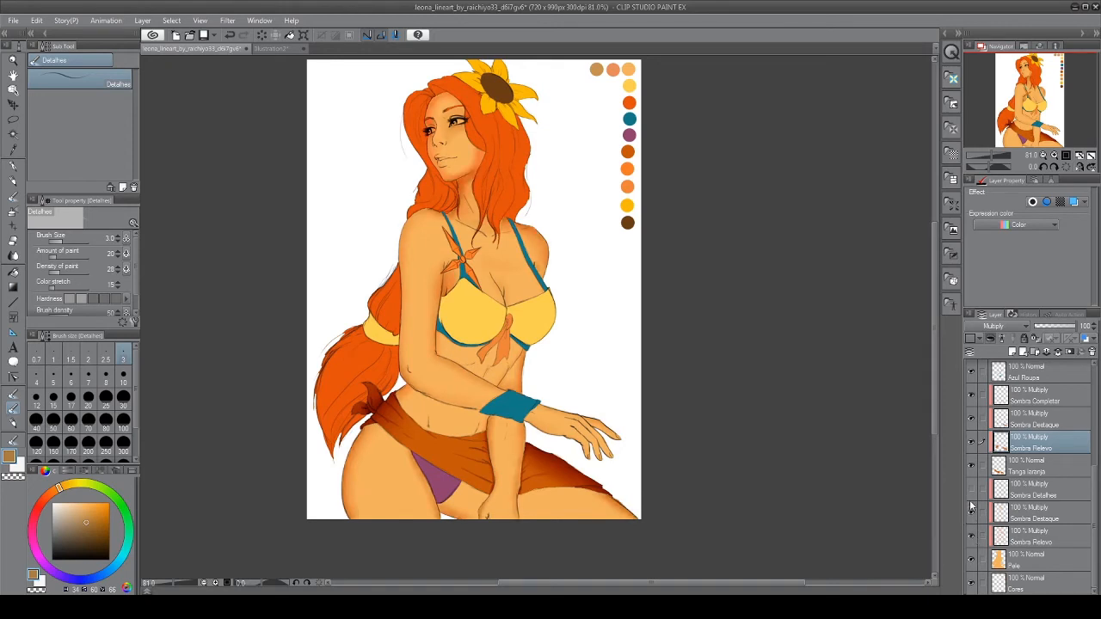
pyautogui.click(972, 492)
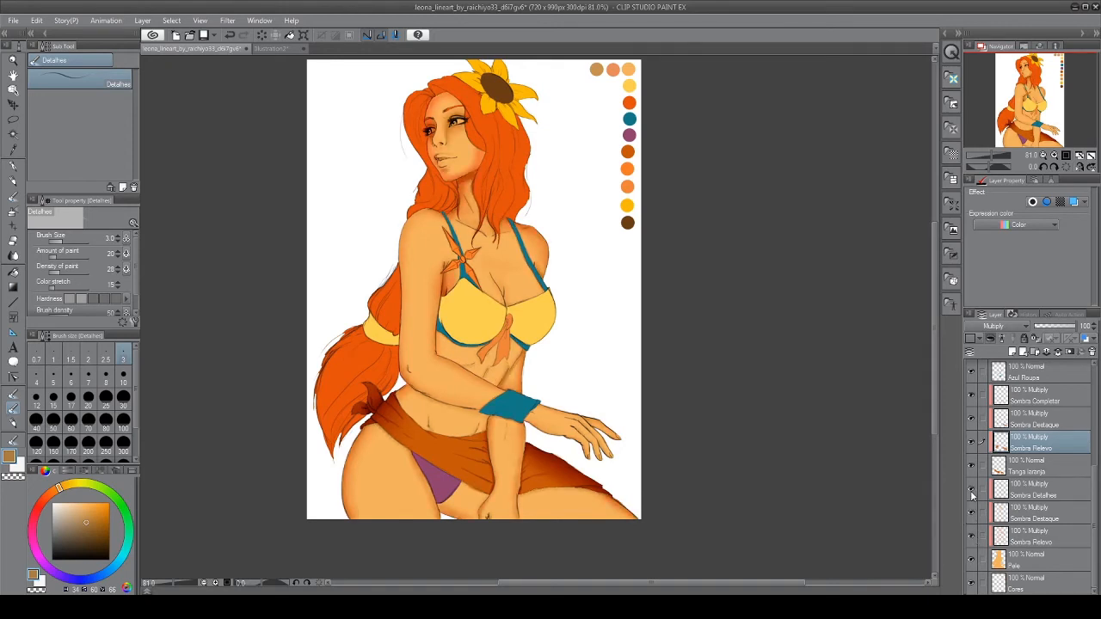
# Compare the skin under different combinations of its three shadow layers, ending with all of them shown
pyautogui.click(973, 516)
pyautogui.click(972, 537)
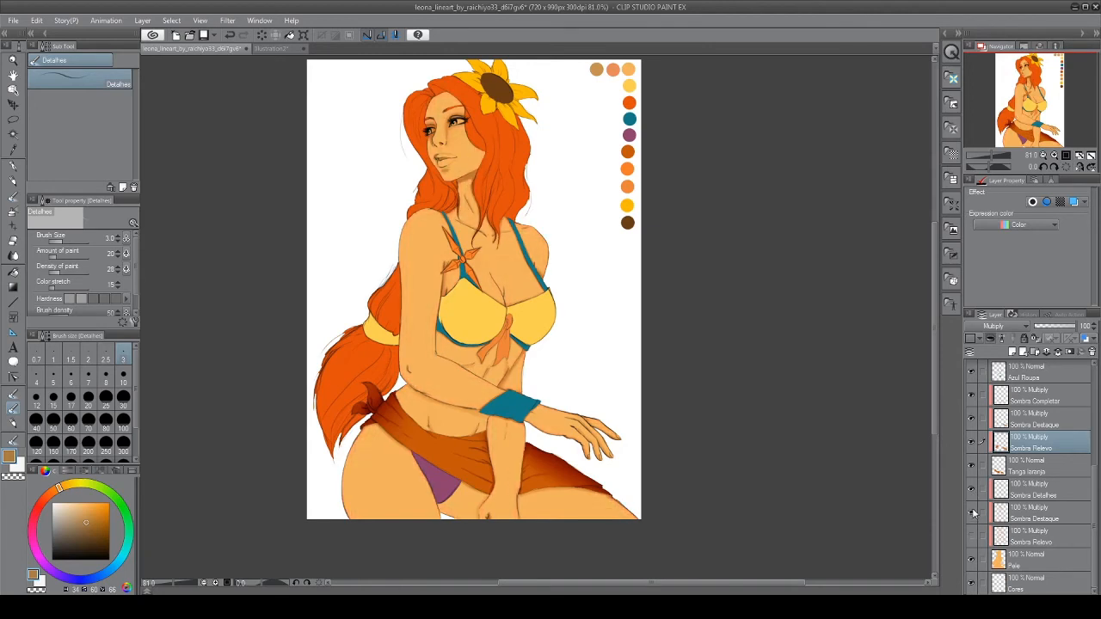
pyautogui.click(973, 513)
pyautogui.click(973, 514)
pyautogui.click(972, 537)
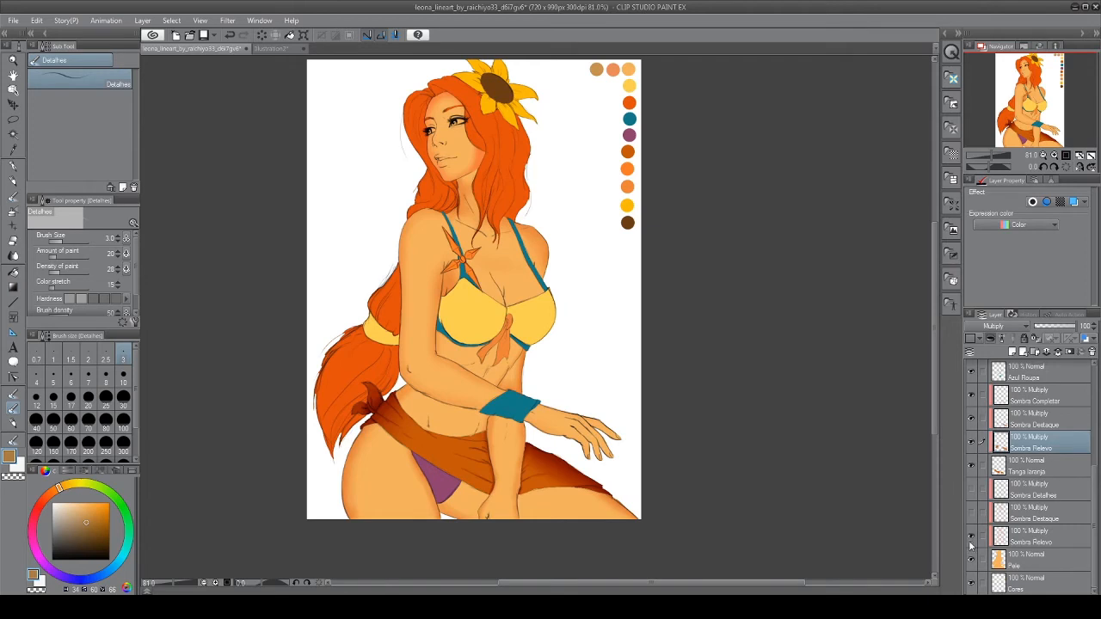
pyautogui.click(972, 516)
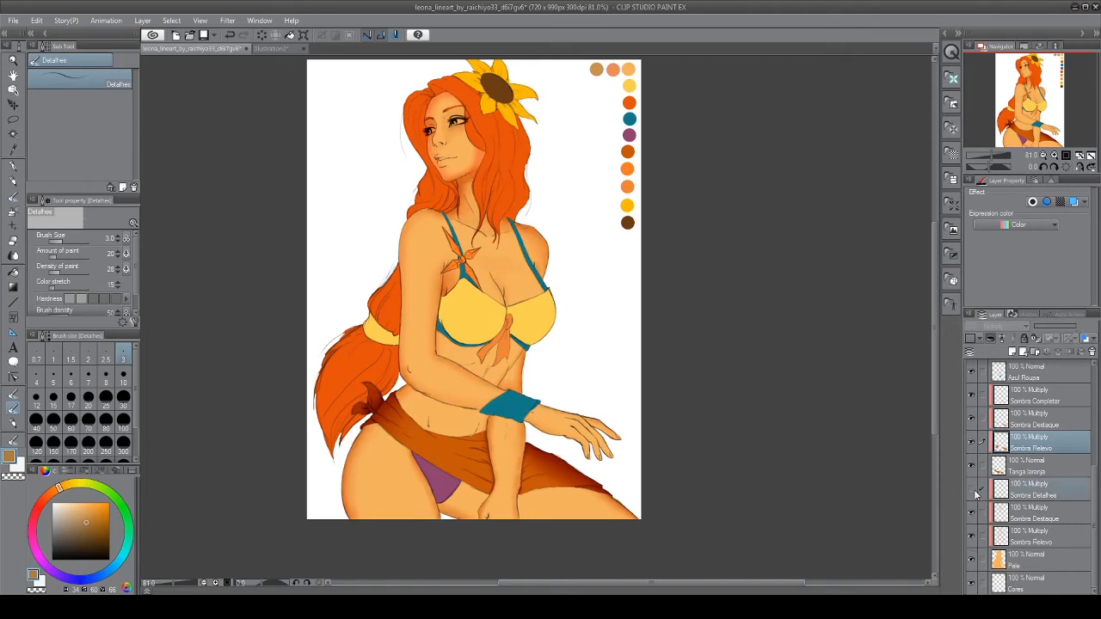
pyautogui.click(972, 493)
# Compare the orange skirt with and without its Sombra Relevo layer
pyautogui.scroll(1, 972, 490)
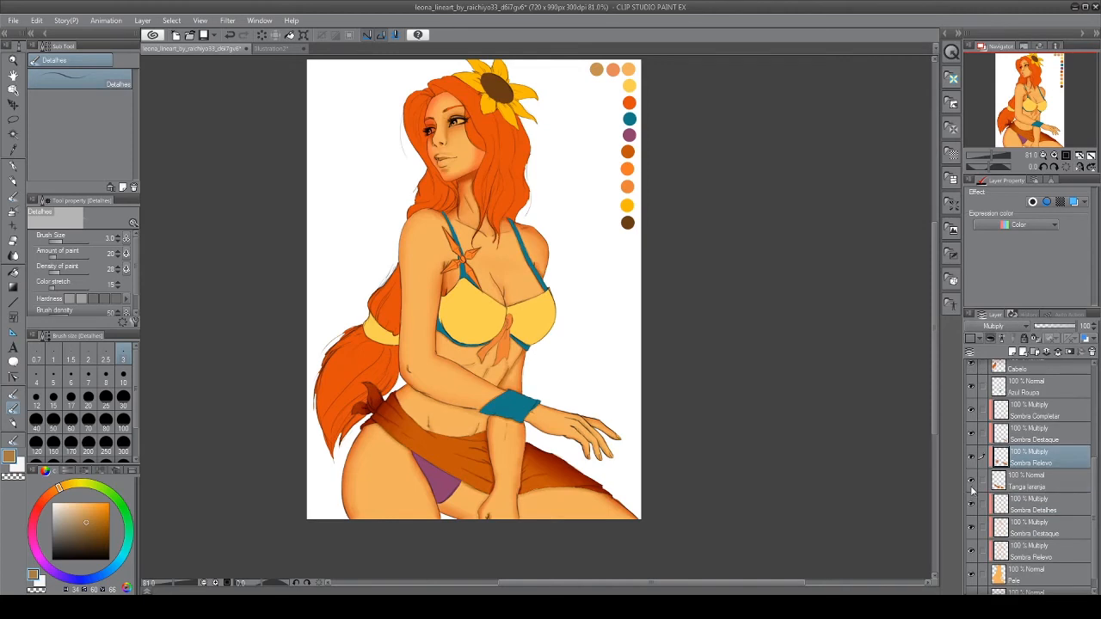
pyautogui.click(971, 460)
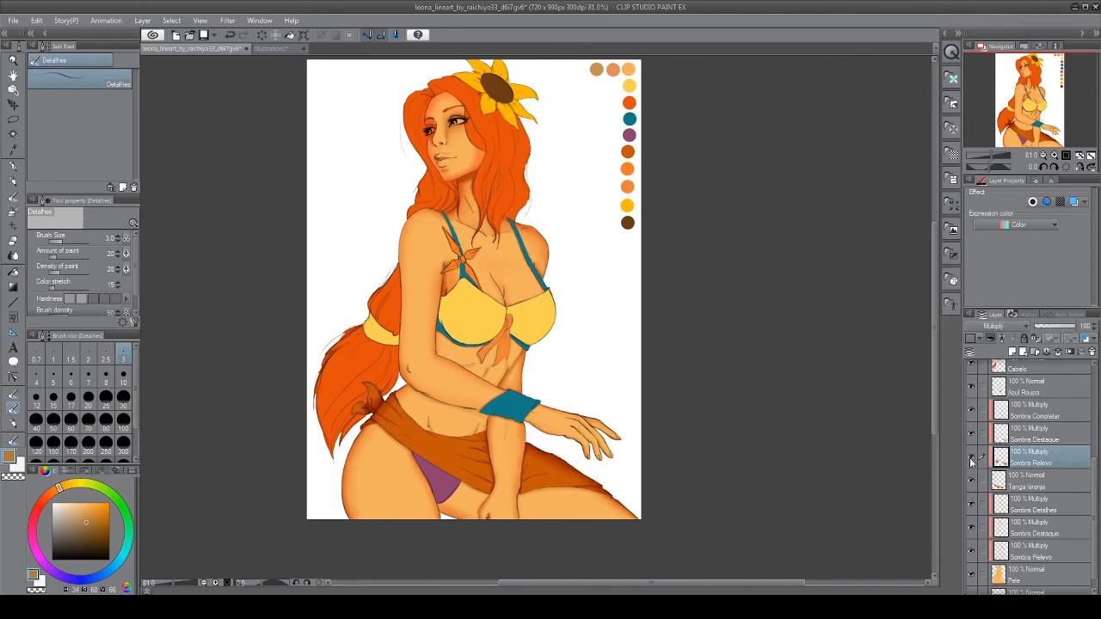
pyautogui.click(971, 460)
pyautogui.click(972, 460)
pyautogui.click(972, 460)
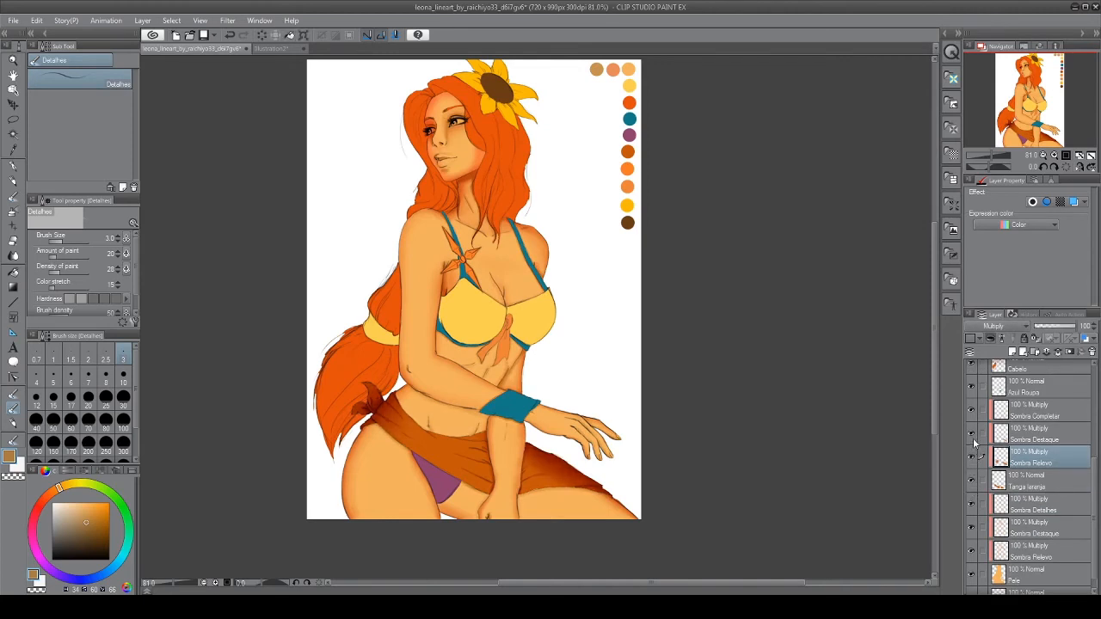
# Compare the orange skirt with and without its Sombra Destaque and Sombra Completar layers
pyautogui.click(973, 440)
pyautogui.click(974, 440)
pyautogui.click(974, 439)
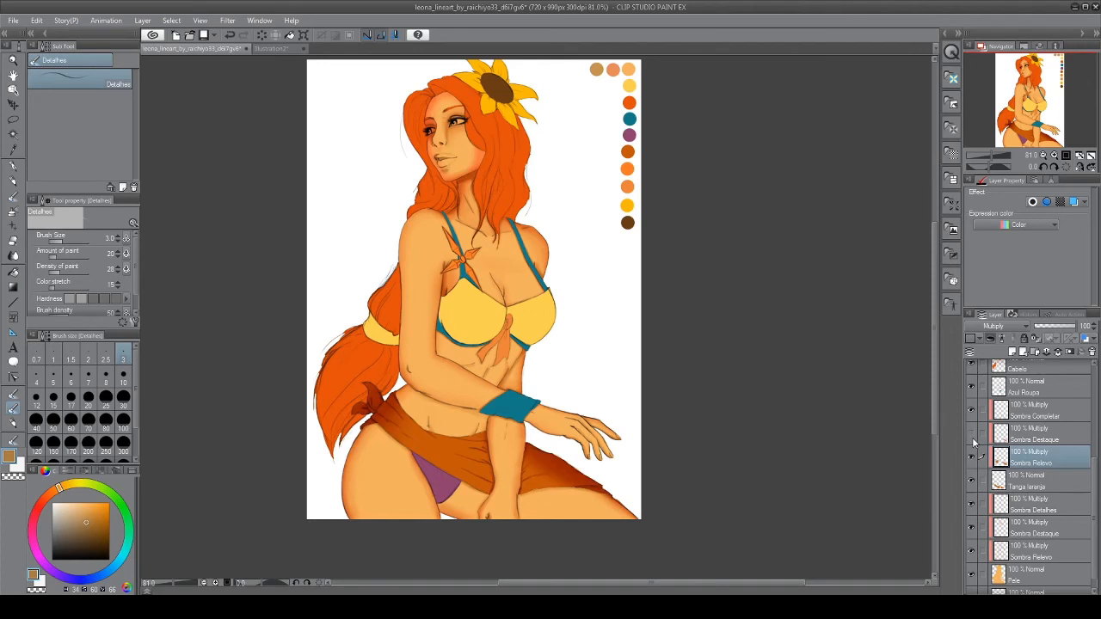
pyautogui.click(974, 440)
pyautogui.click(974, 439)
pyautogui.click(973, 440)
pyautogui.click(973, 440)
pyautogui.click(974, 440)
pyautogui.click(974, 439)
pyautogui.click(973, 440)
pyautogui.click(973, 412)
pyautogui.click(971, 411)
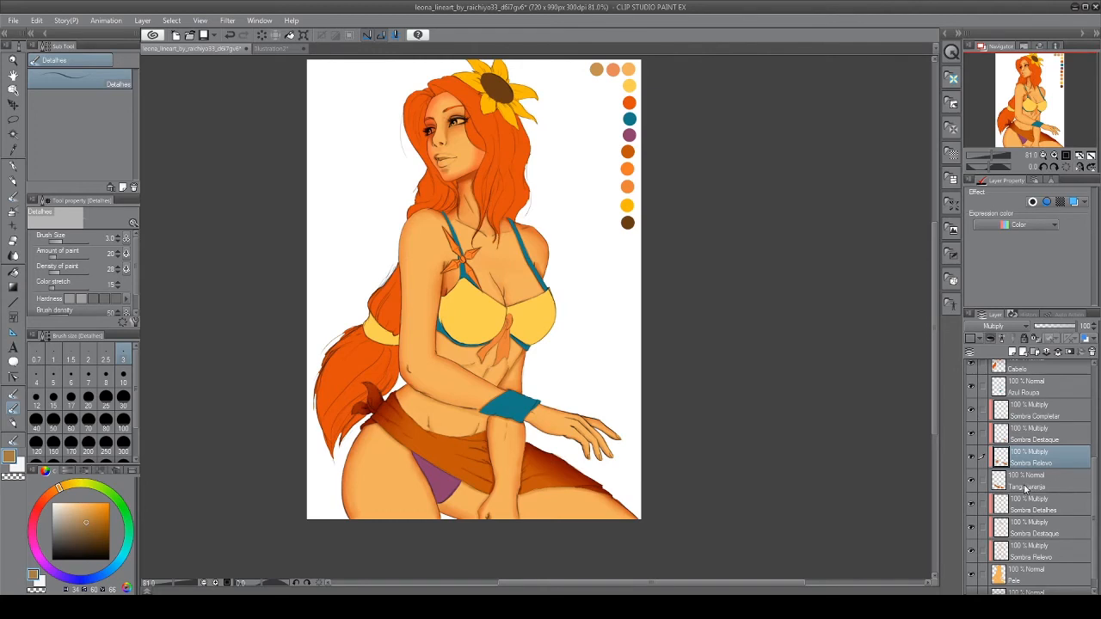
# Select the Lineart layer at the head of the layer stack and set the brush size to 100
pyautogui.scroll(1, 1025, 488)
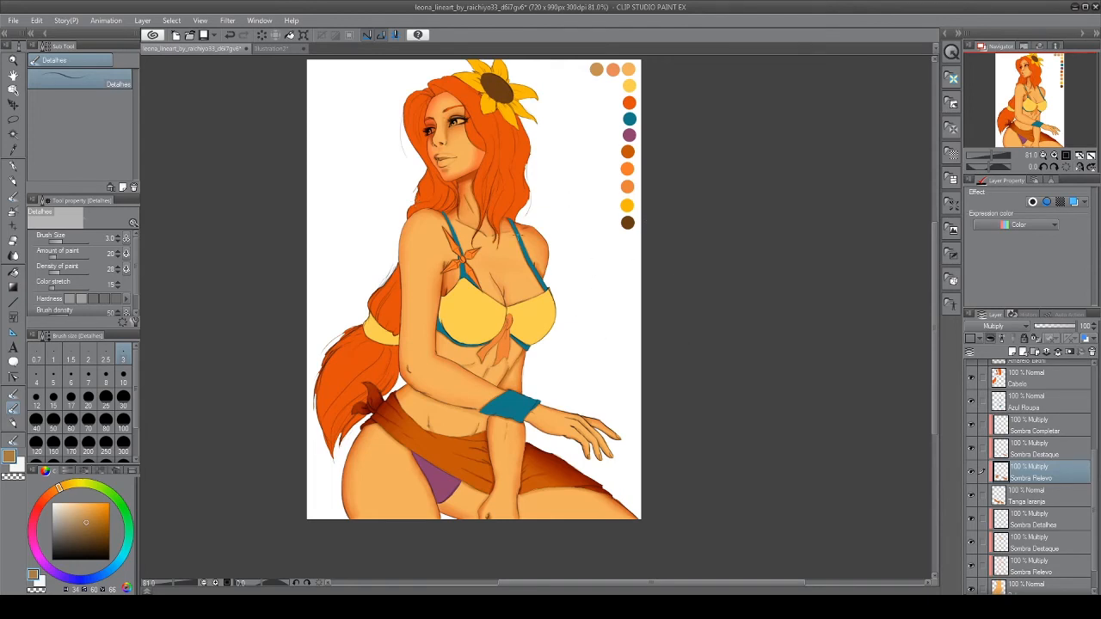
pyautogui.scroll(4, 1007, 443)
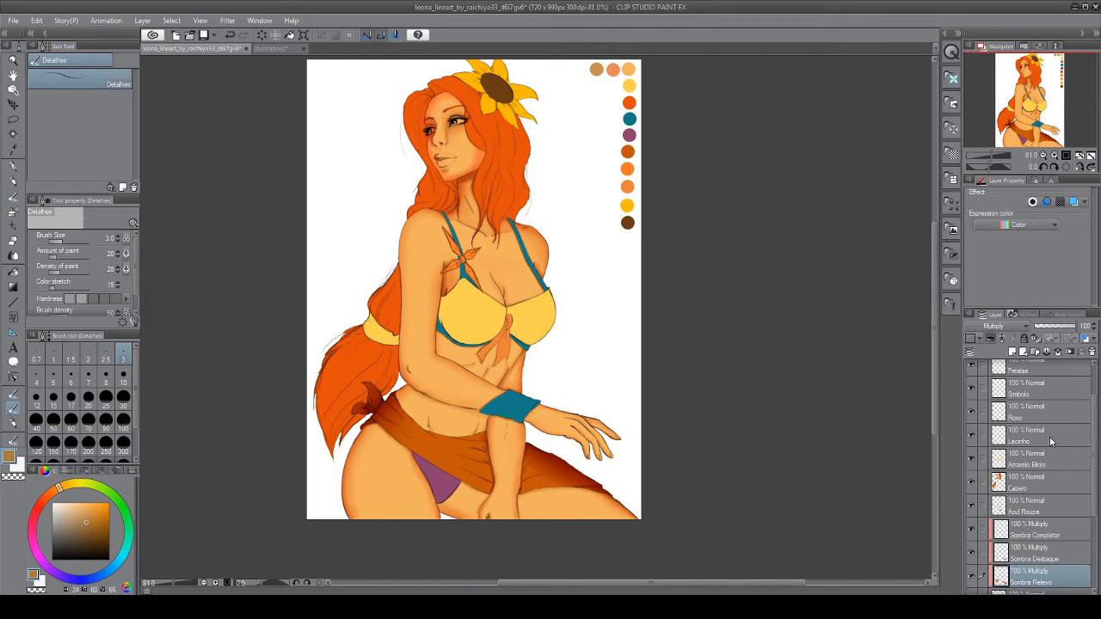
pyautogui.scroll(2, 1032, 439)
pyautogui.scroll(3, 482, 232)
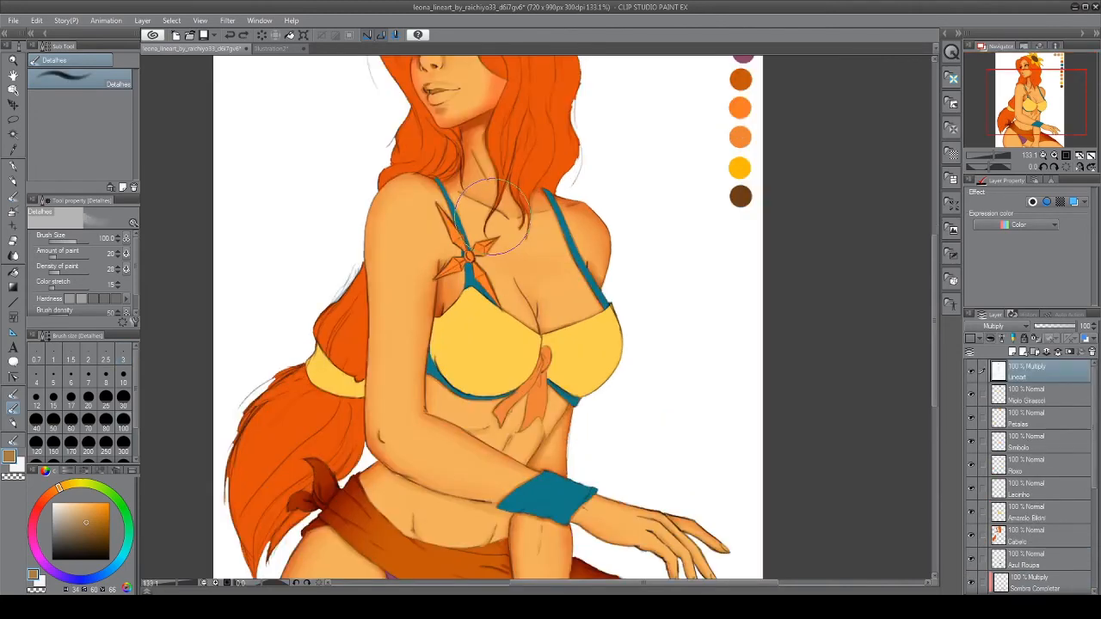
# Examine the shaded figure as a whole and the palette of colour swatches beside it
pyautogui.scroll(-2, 492, 212)
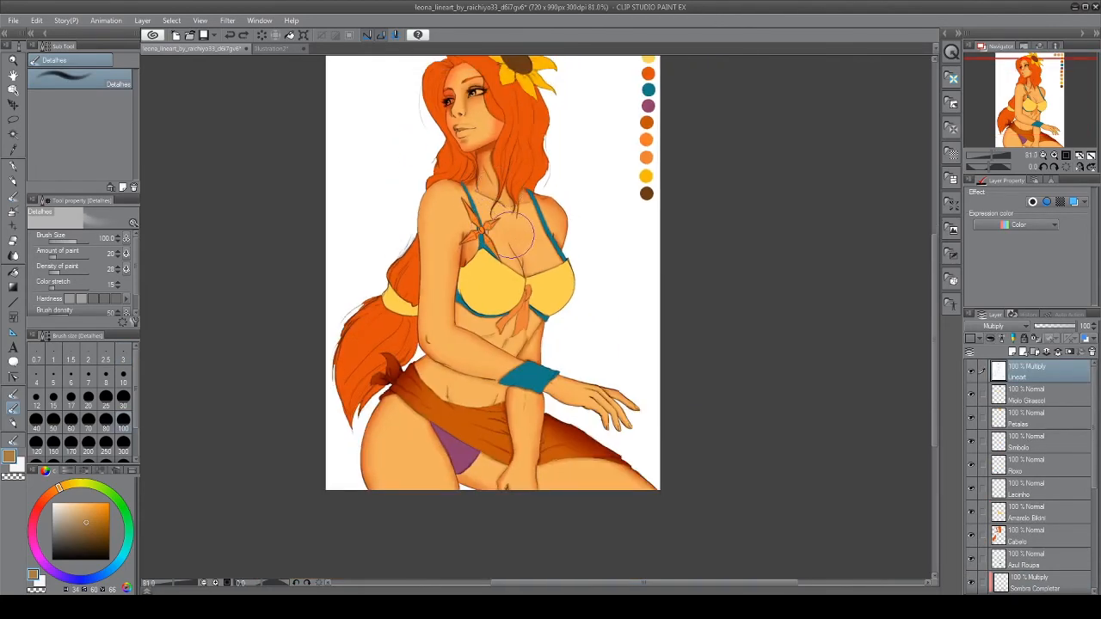
pyautogui.scroll(2, 507, 241)
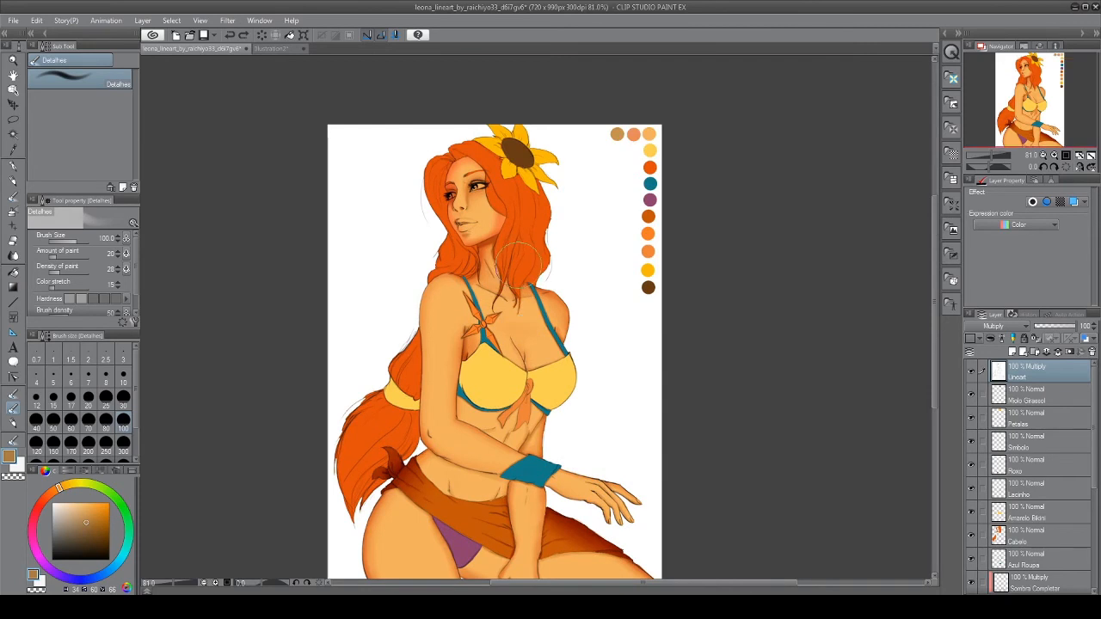
pyautogui.scroll(2, 522, 264)
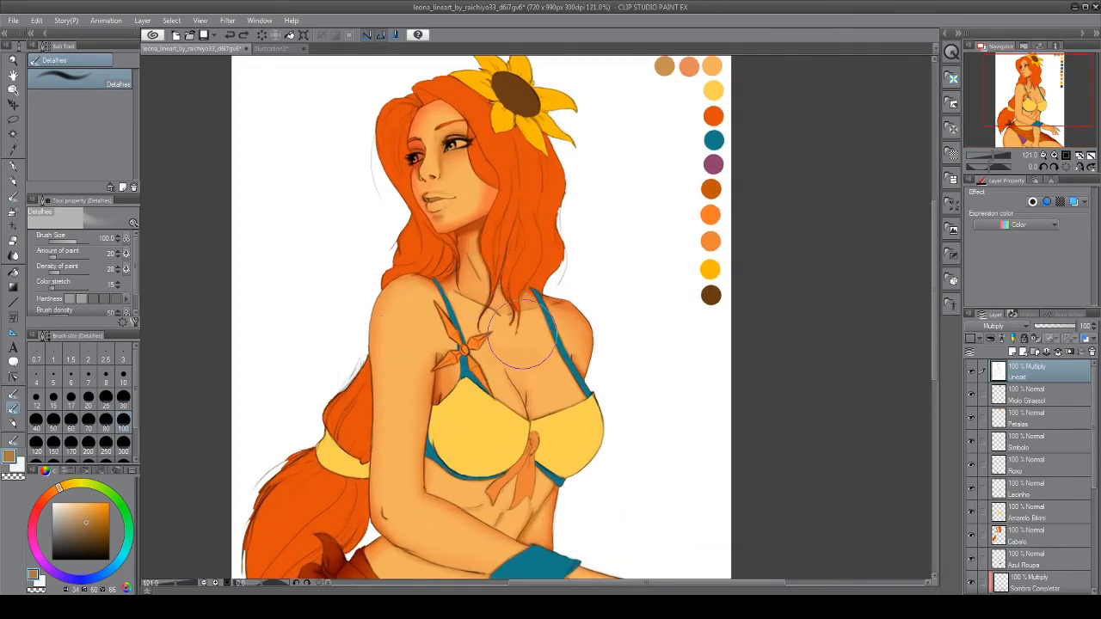
pyautogui.scroll(-2, 522, 337)
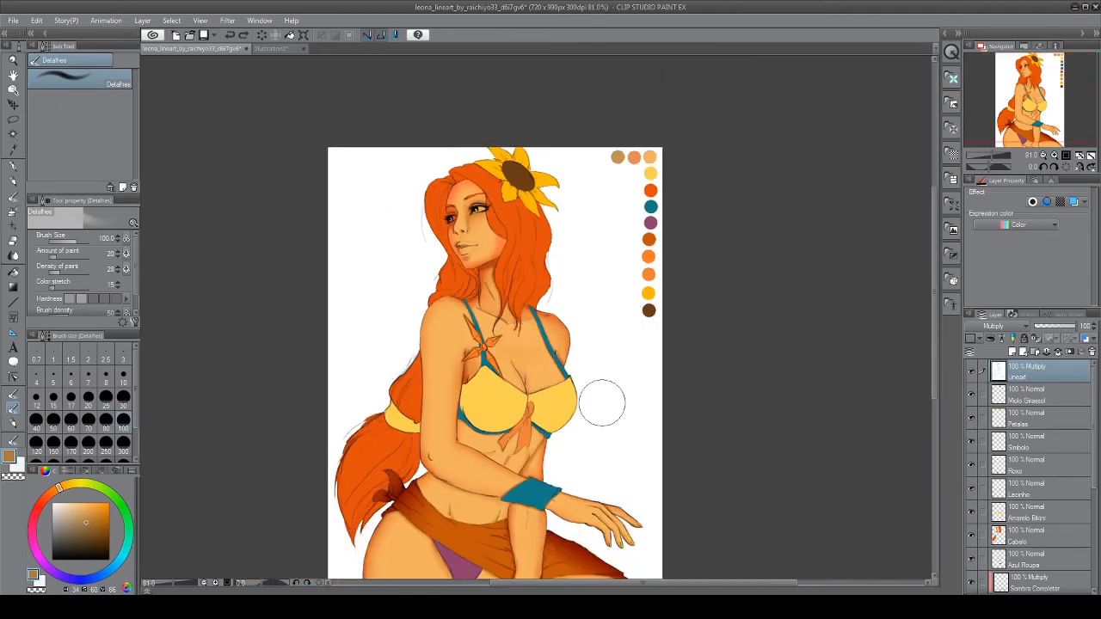
pyautogui.moveTo(581, 428); pyautogui.dragTo(544, 351)
pyautogui.scroll(2, 490, 362)
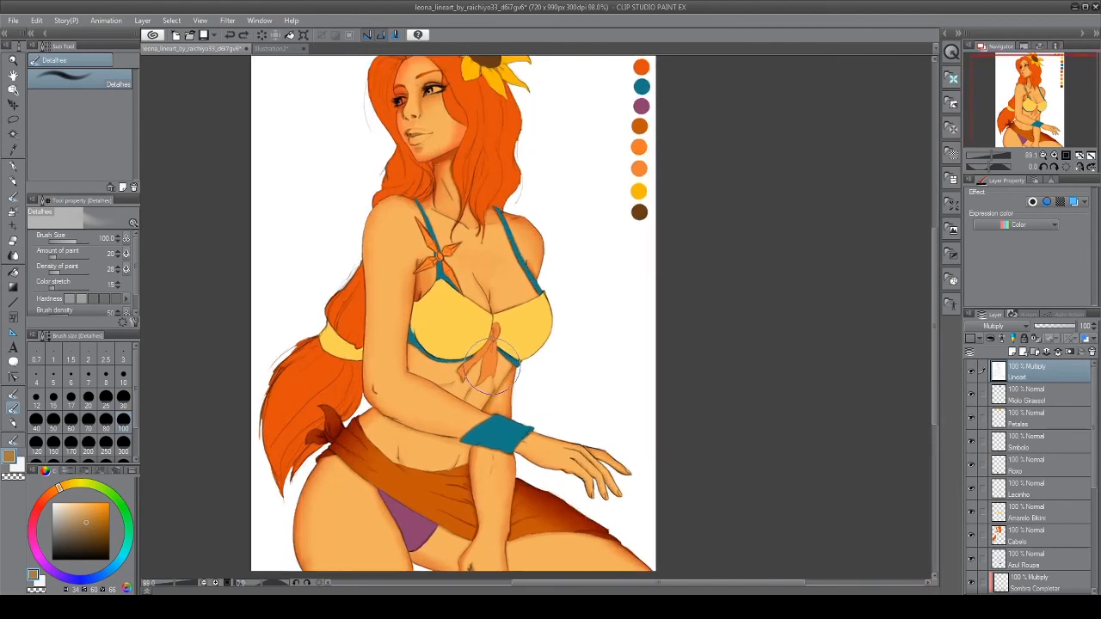
pyautogui.scroll(-3, 490, 362)
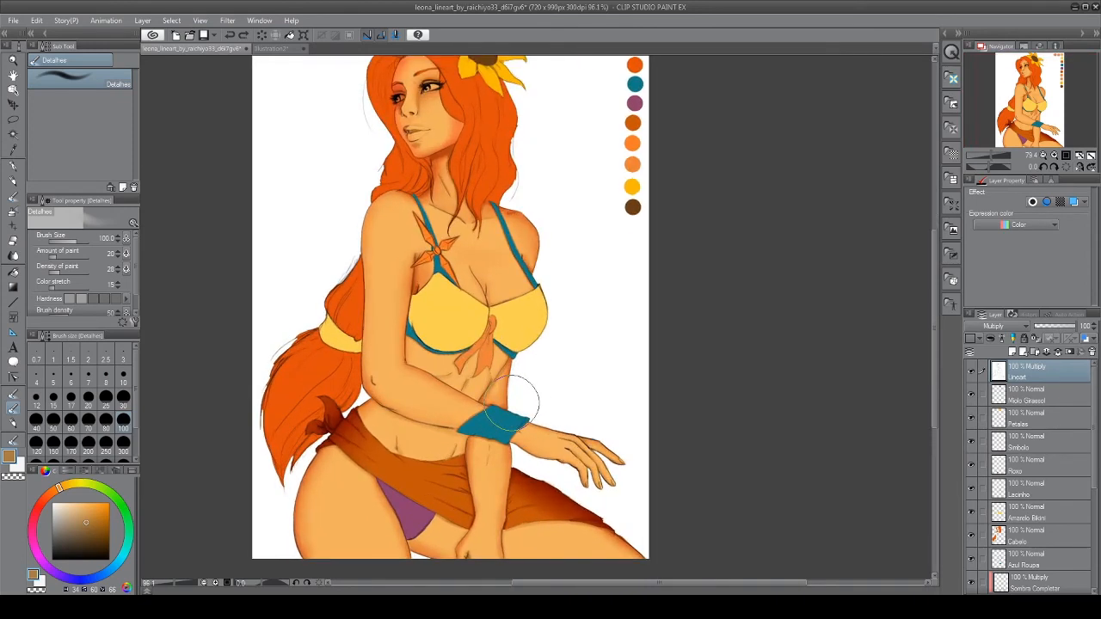
pyautogui.scroll(1, 526, 394)
pyautogui.moveTo(642, 197); pyautogui.dragTo(601, 358)
pyautogui.scroll(3, 570, 155)
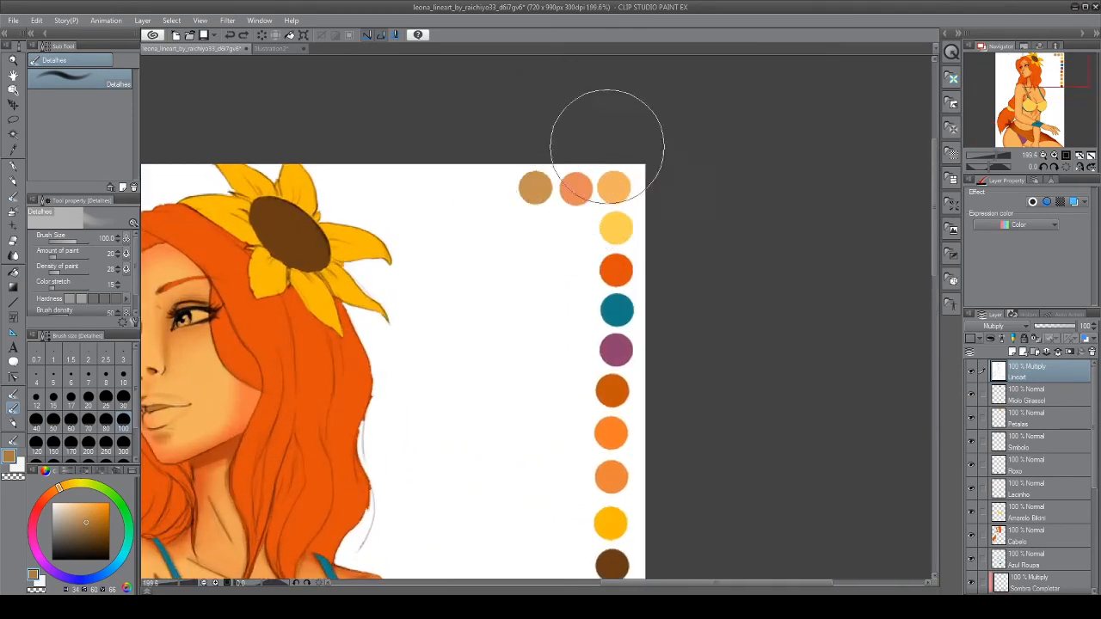
pyautogui.scroll(1, 623, 179)
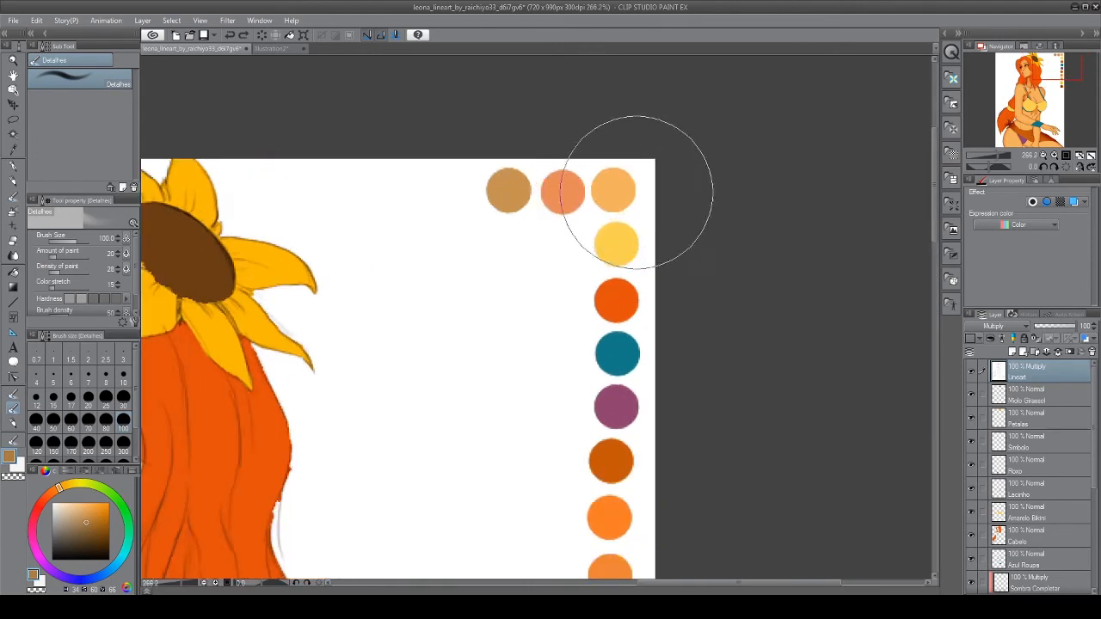
# Set the brush size to 6 and inspect the three skin-tone swatches against the face
pyautogui.click(71, 378)
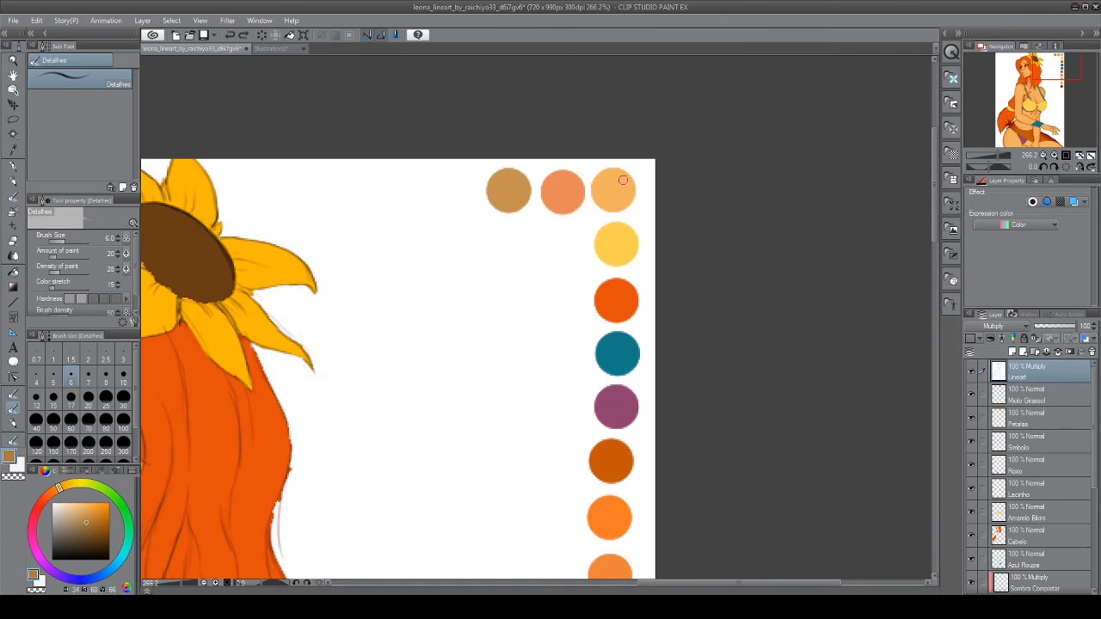
pyautogui.scroll(-5, 392, 374)
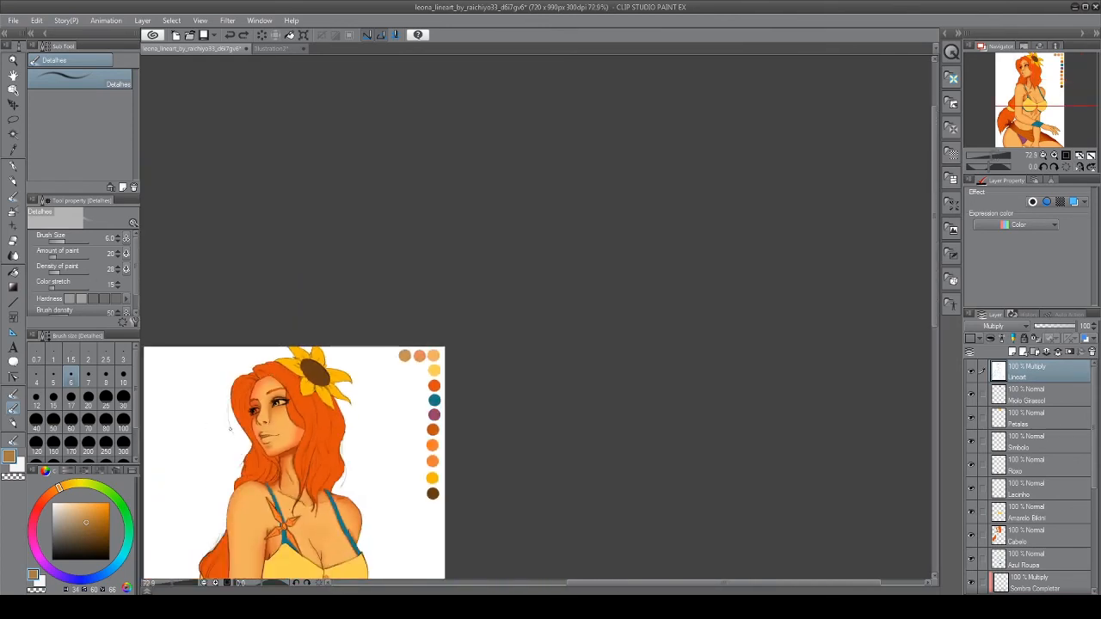
pyautogui.moveTo(331, 425); pyautogui.dragTo(482, 292)
pyautogui.scroll(7, 539, 233)
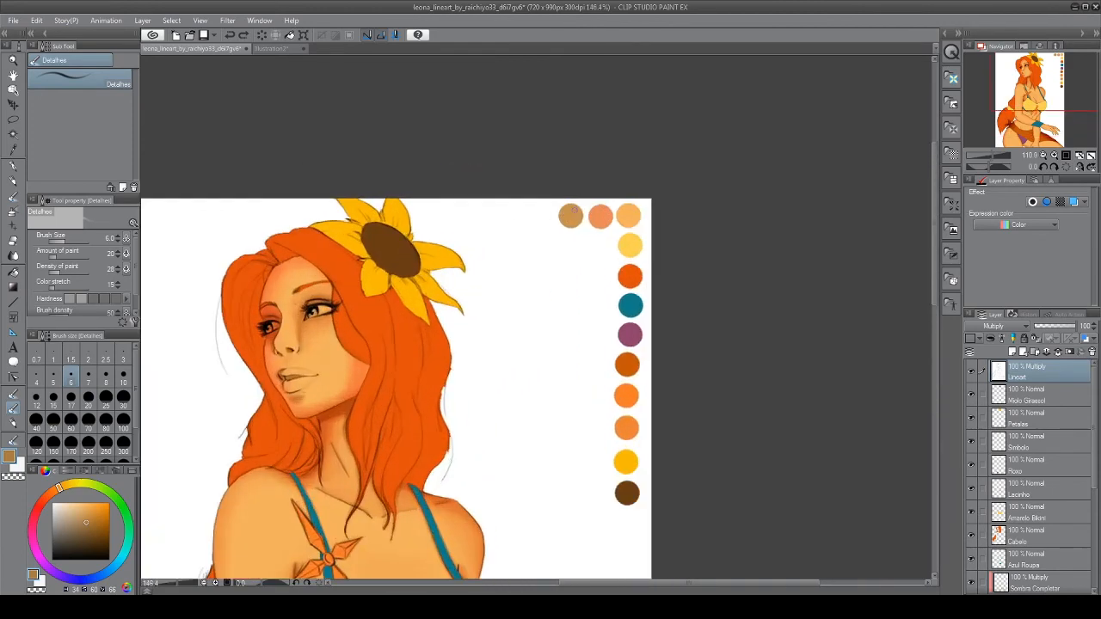
pyautogui.scroll(6, 572, 210)
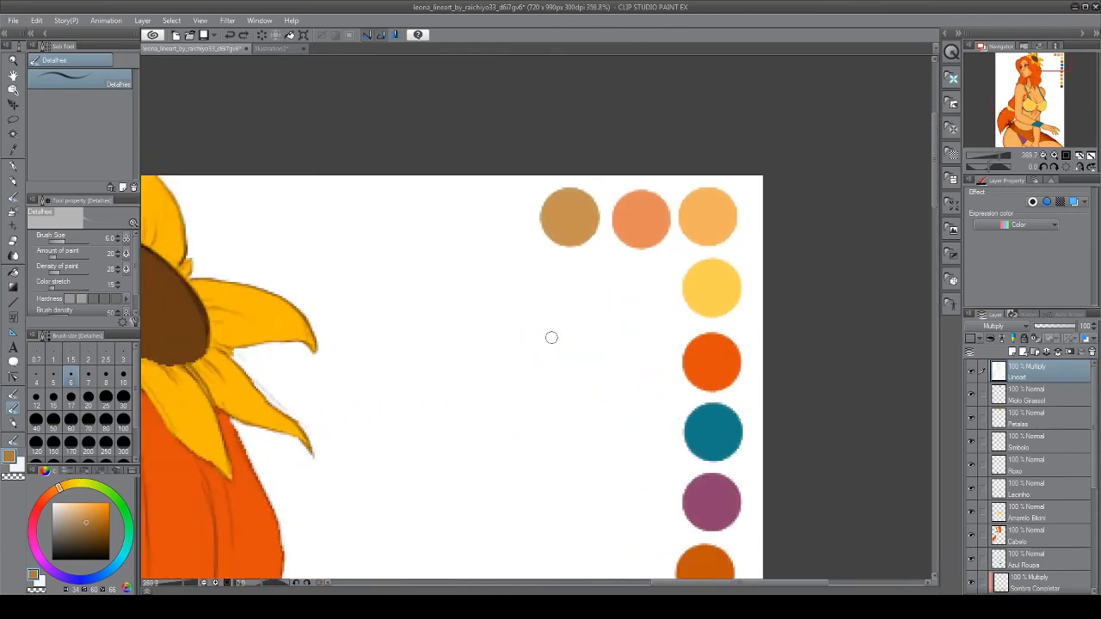
pyautogui.scroll(-4, 551, 337)
pyautogui.scroll(-3, 490, 424)
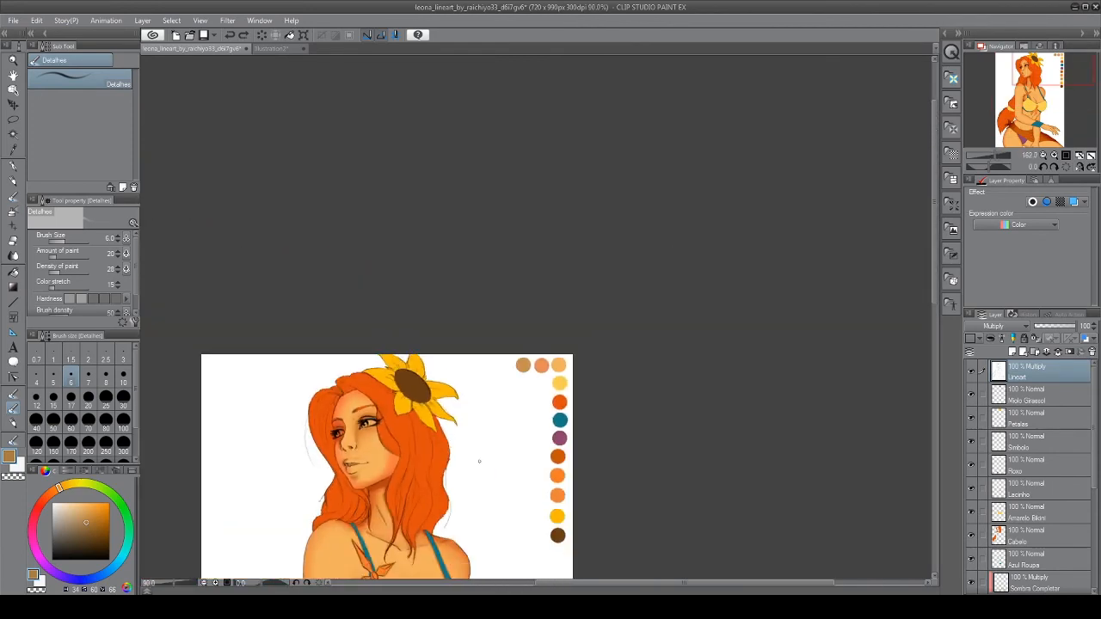
# Examine the skirt's shading, the colour swatches next to the face, and the torso and arms up close
pyautogui.moveTo(491, 424); pyautogui.dragTo(547, 58)
pyautogui.scroll(4, 344, 348)
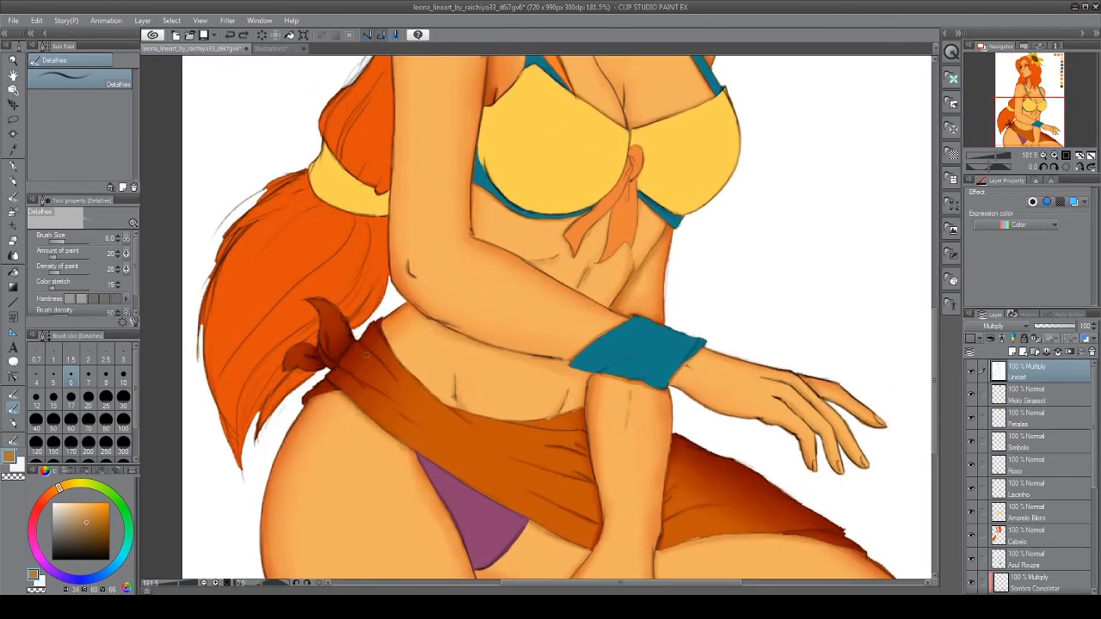
pyautogui.scroll(-2, 367, 354)
pyautogui.scroll(1, 387, 357)
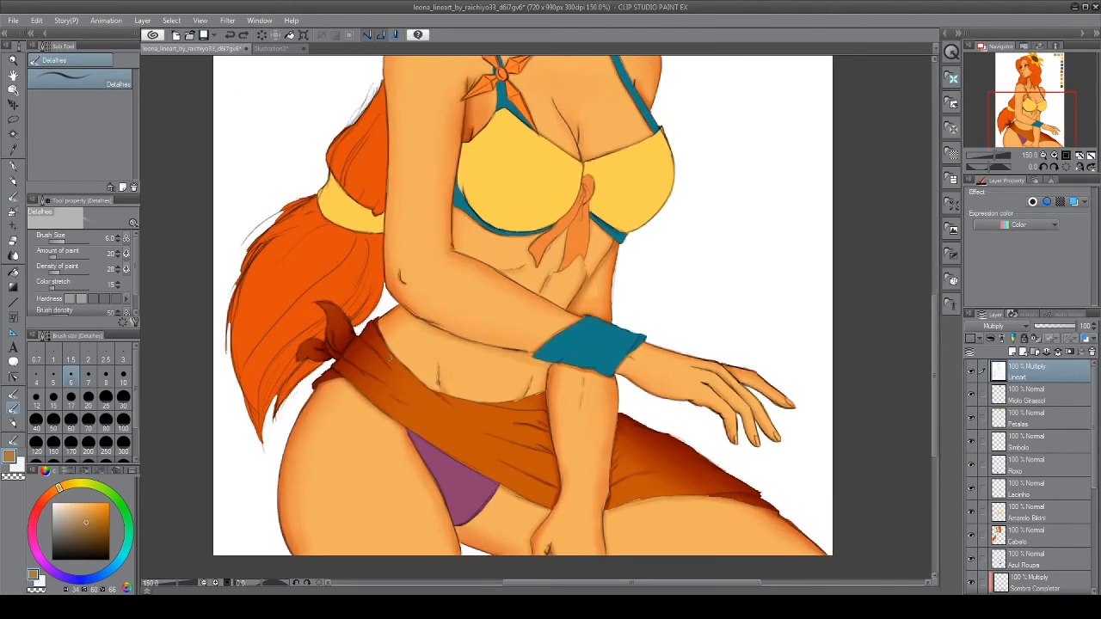
pyautogui.scroll(-3, 367, 335)
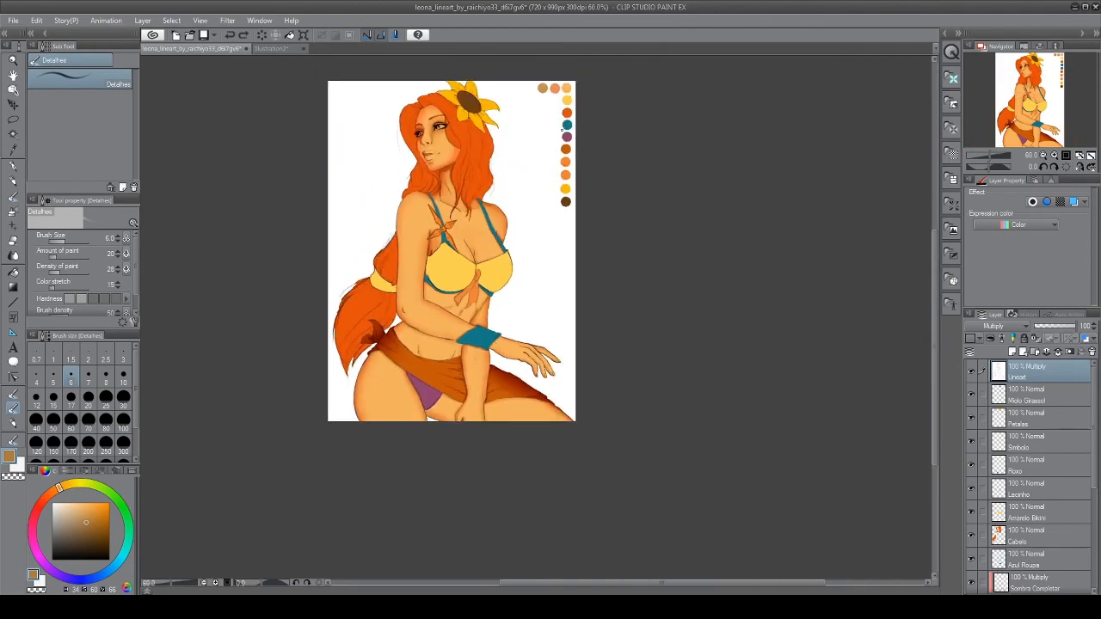
pyautogui.scroll(5, 563, 127)
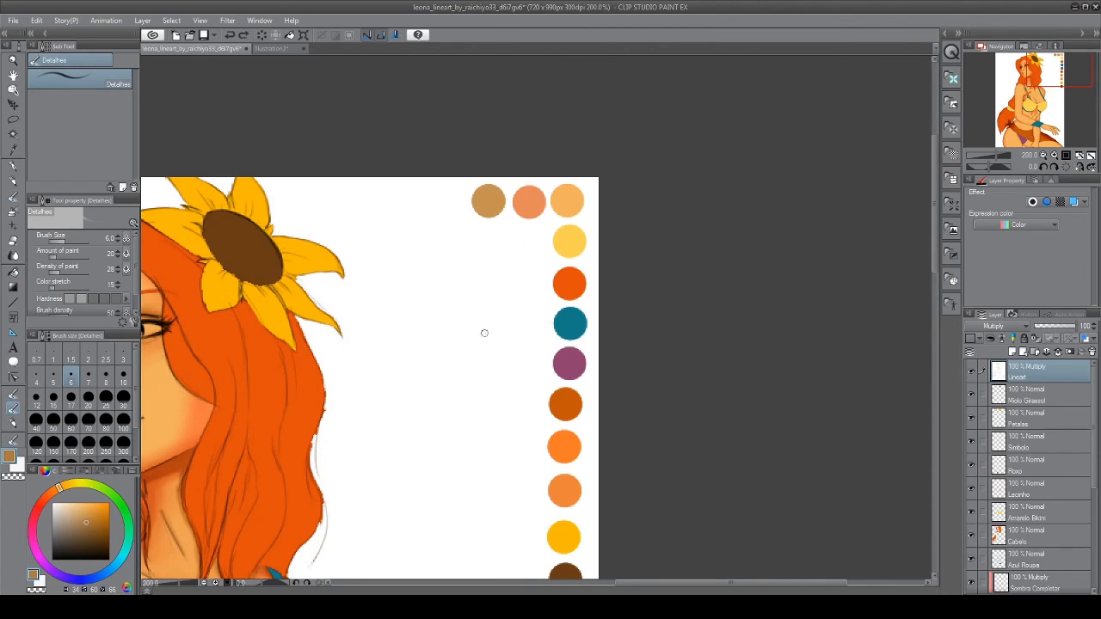
pyautogui.moveTo(484, 333); pyautogui.dragTo(612, 304)
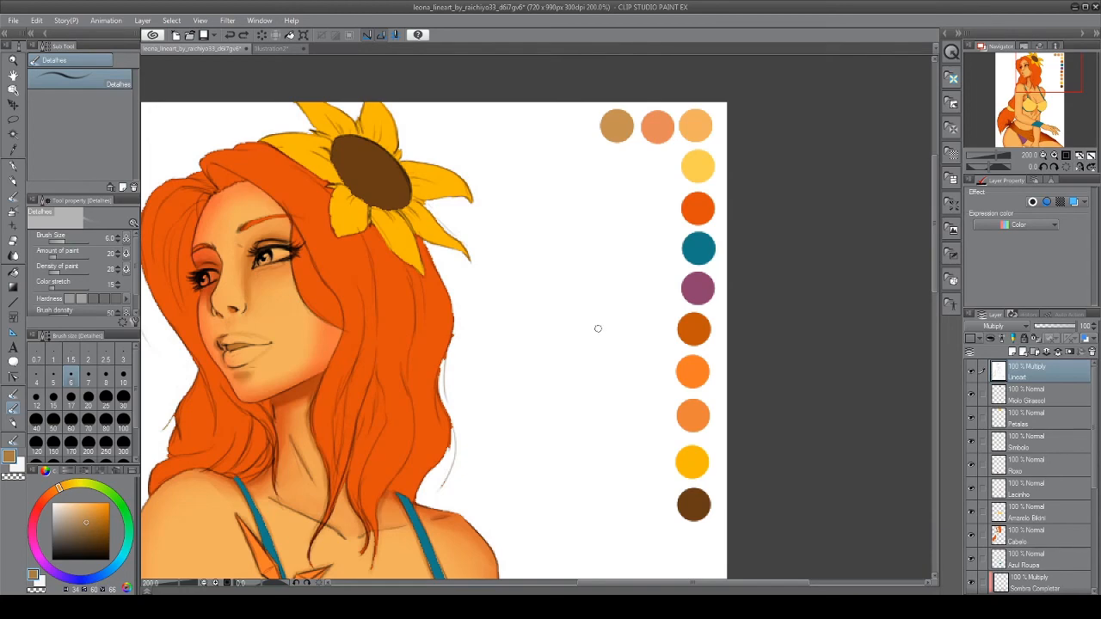
pyautogui.scroll(-4, 598, 328)
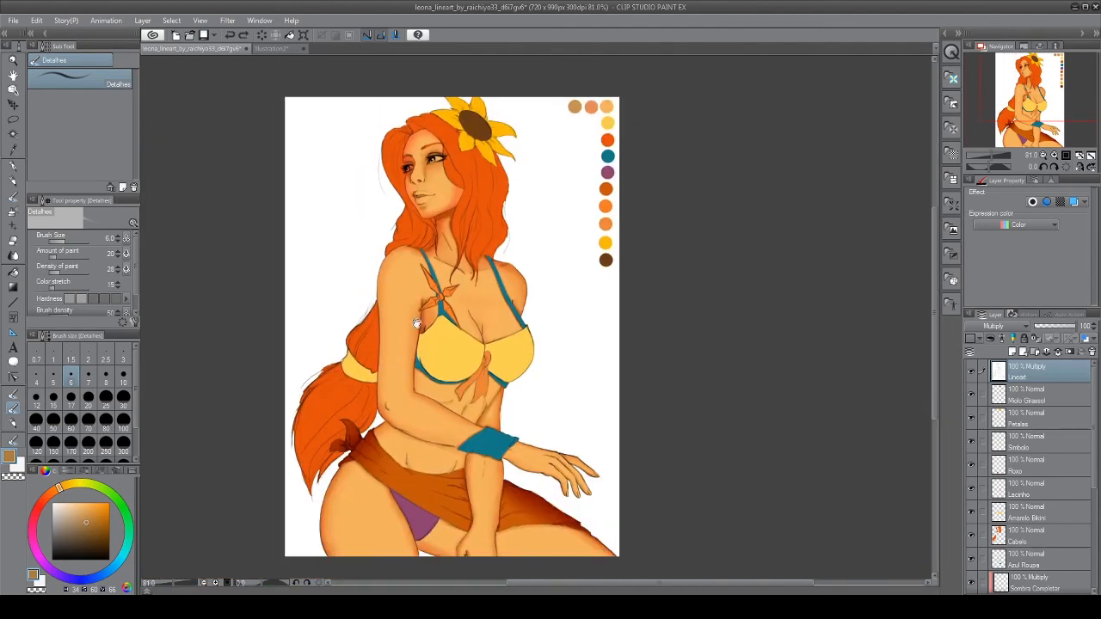
pyautogui.scroll(3, 397, 332)
pyautogui.moveTo(392, 311); pyautogui.dragTo(394, 212)
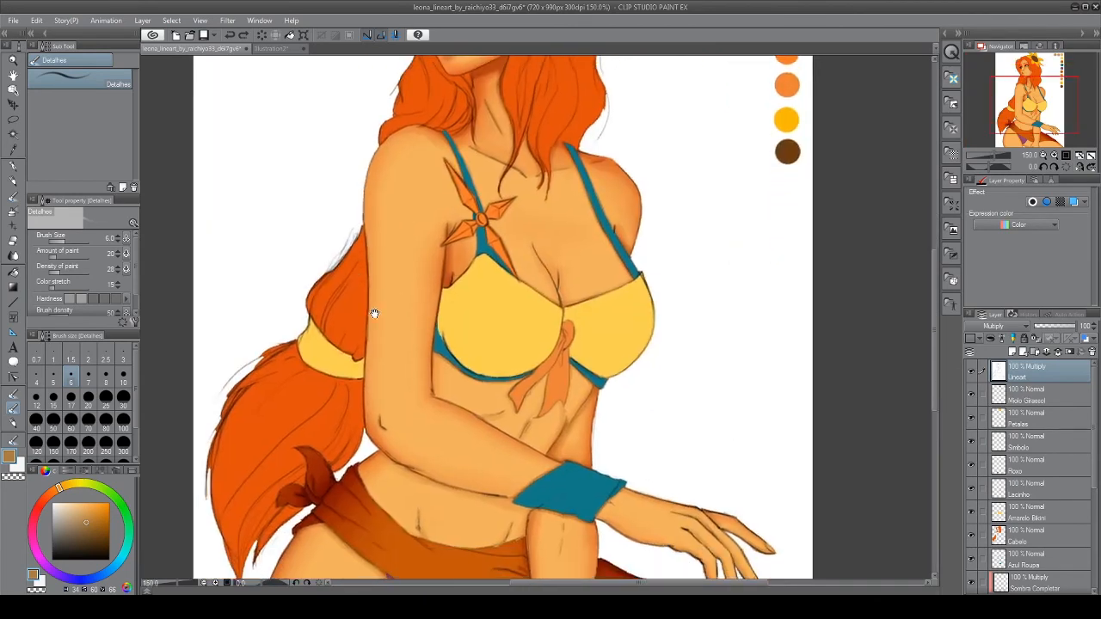
# Examine the shading on the torso, arms, skirt and thighs up close and on the figure as a whole
pyautogui.moveTo(373, 414); pyautogui.dragTo(418, 310)
pyautogui.moveTo(355, 470); pyautogui.dragTo(408, 334)
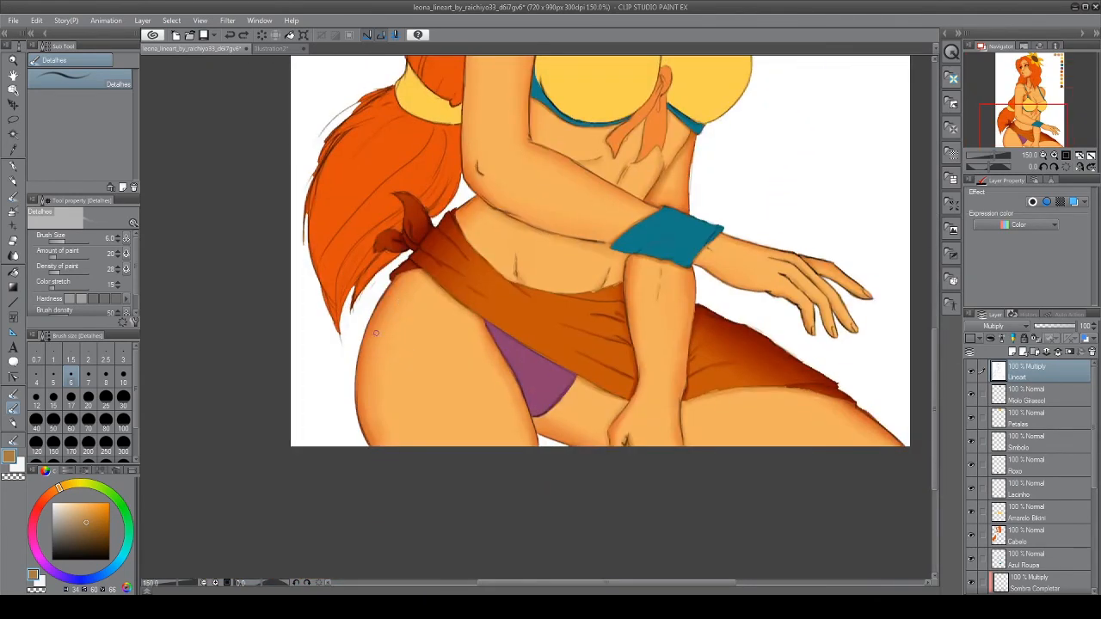
pyautogui.moveTo(423, 274); pyautogui.dragTo(367, 473)
pyautogui.moveTo(637, 193); pyautogui.dragTo(608, 278)
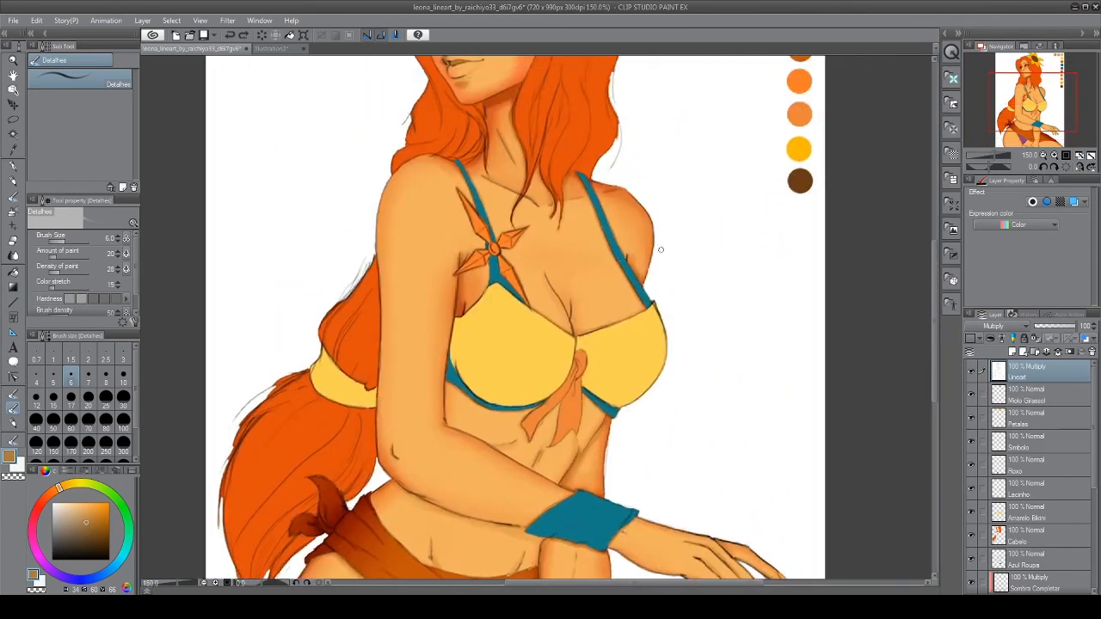
pyautogui.moveTo(649, 425); pyautogui.dragTo(637, 370)
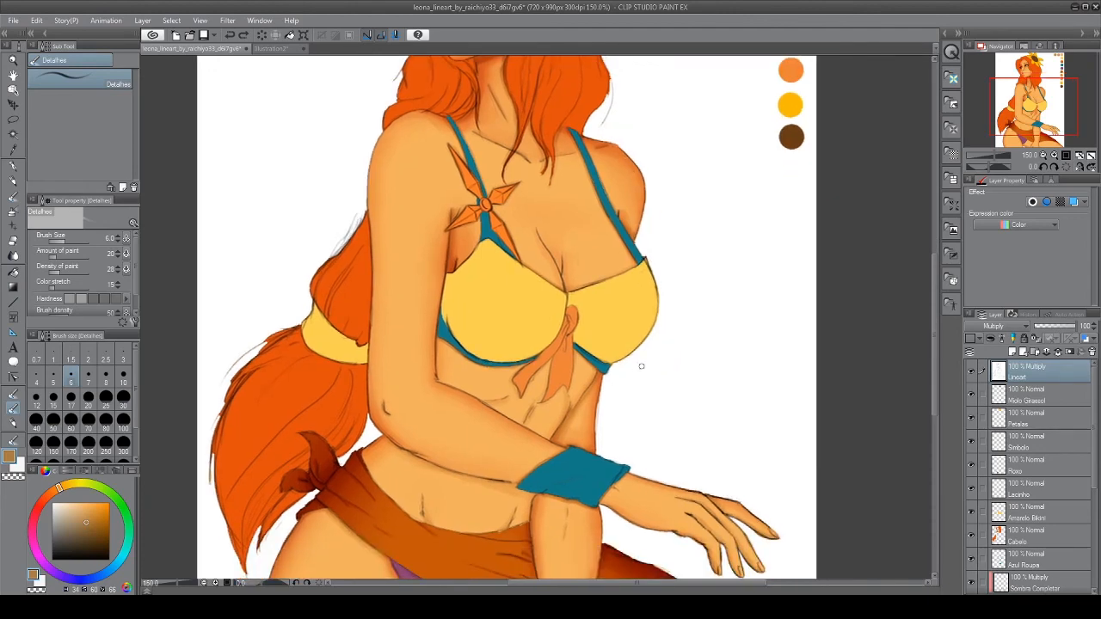
pyautogui.scroll(-3, 641, 367)
pyautogui.scroll(3, 641, 365)
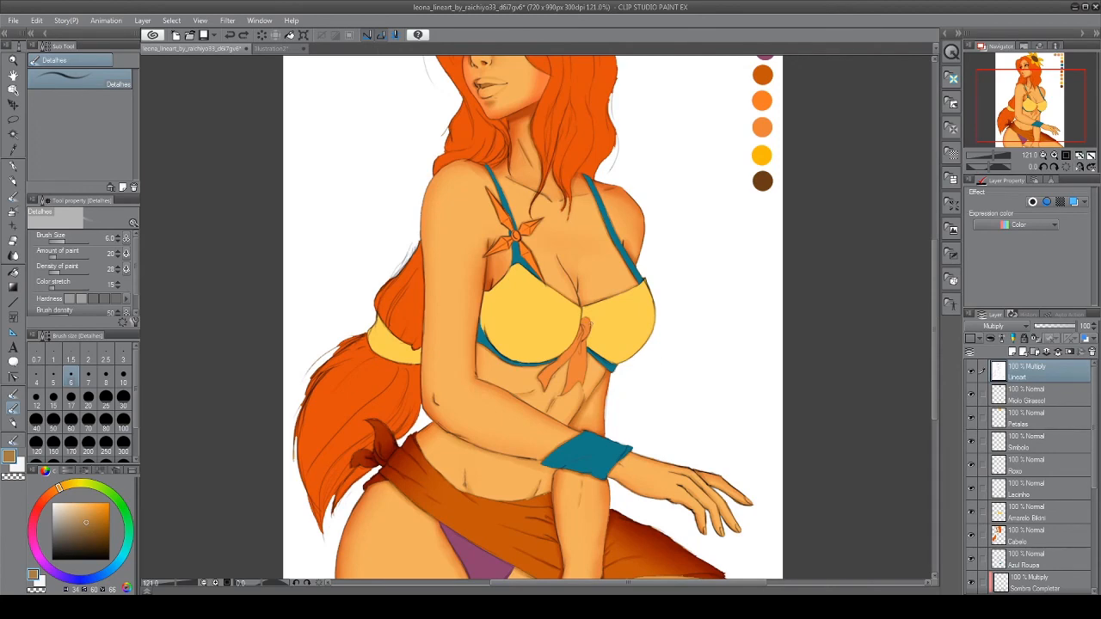
pyautogui.scroll(-3, 587, 322)
pyautogui.scroll(4, 586, 322)
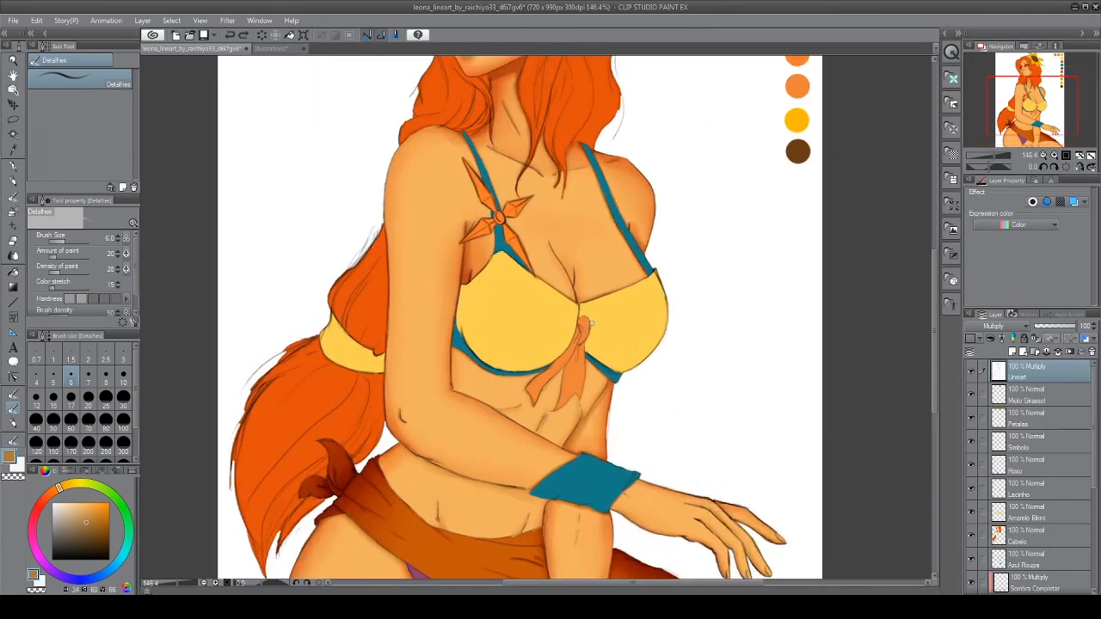
pyautogui.scroll(-3, 591, 323)
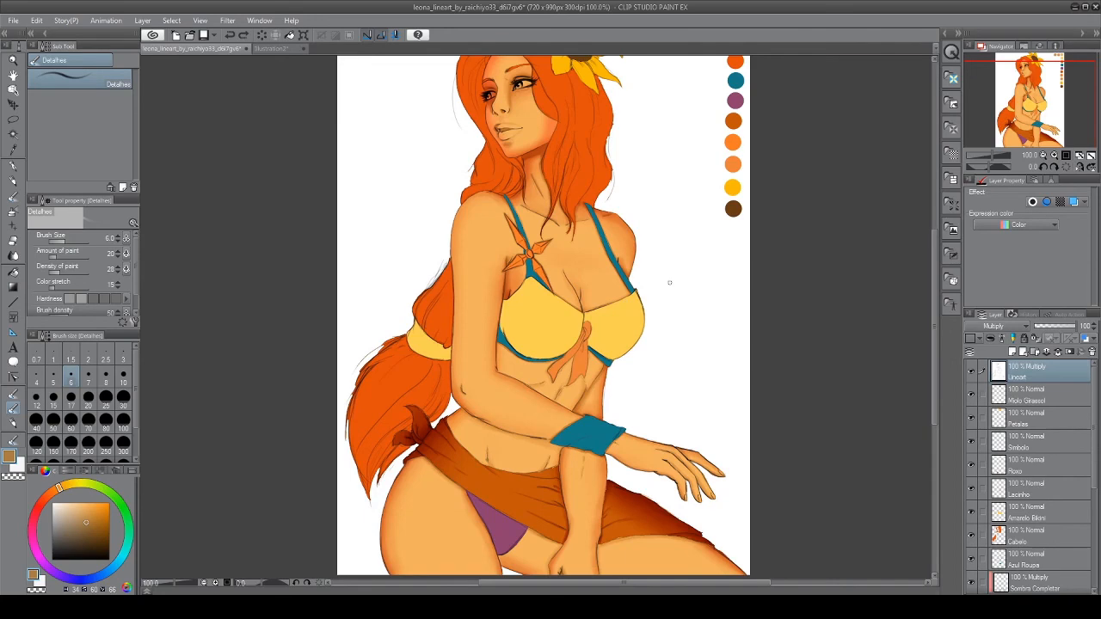
pyautogui.scroll(-3, 652, 436)
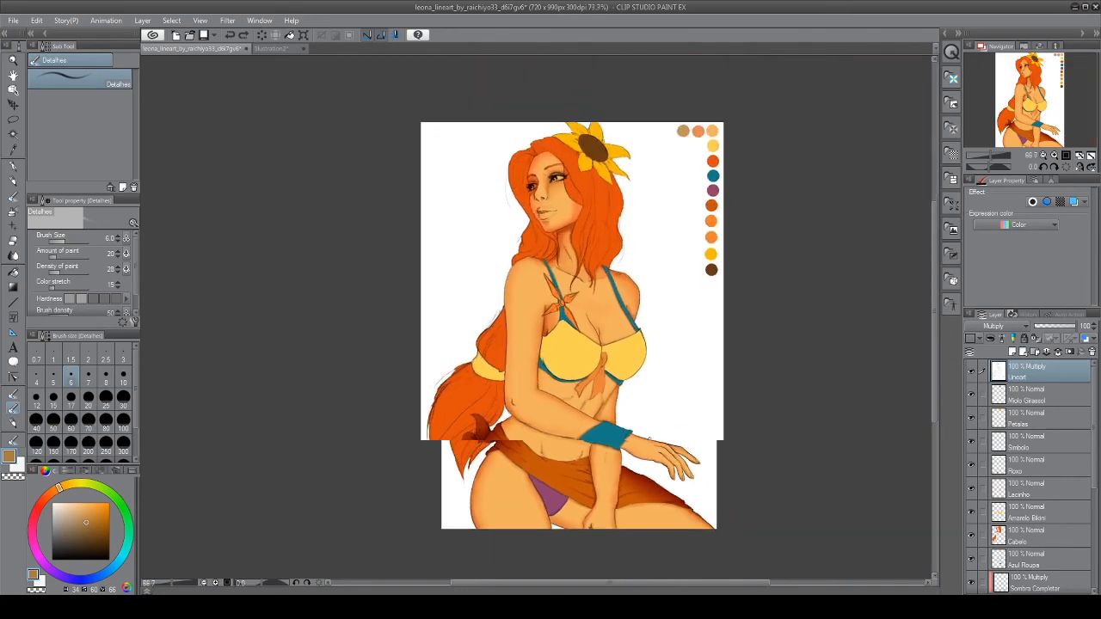
pyautogui.scroll(3, 652, 436)
pyautogui.moveTo(595, 348)
pyautogui.mouseDown()
pyautogui.moveTo(577, 362)
pyautogui.moveTo(574, 257)
pyautogui.mouseUp()
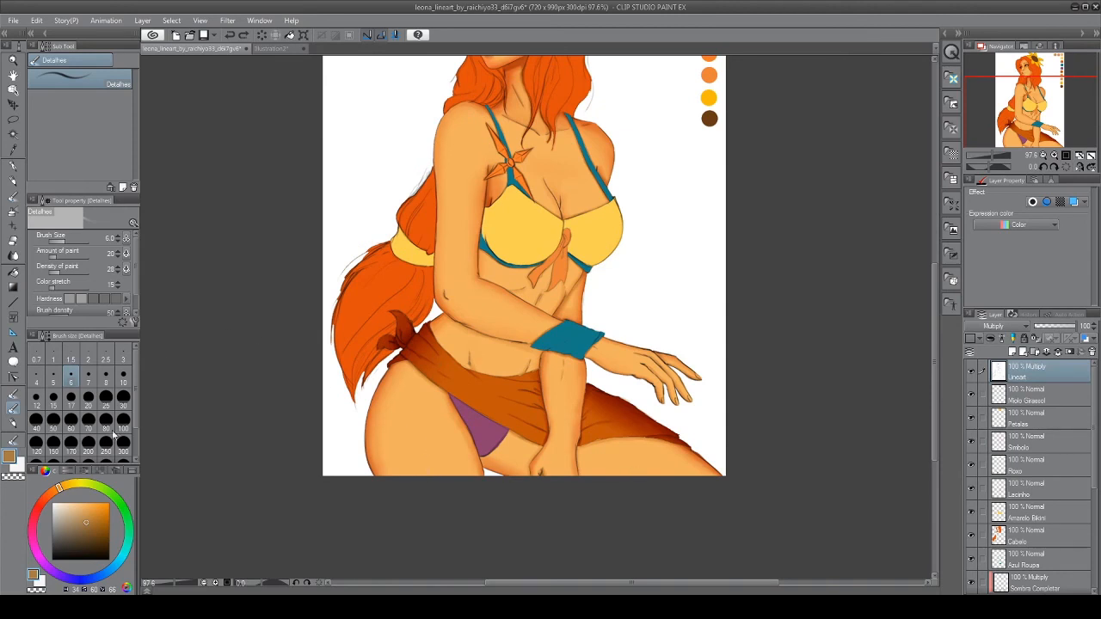
# Choose the Sombra Relevo brush at size 100 and a paler tint of the skin colour sampled from the thigh
pyautogui.click(14, 395)
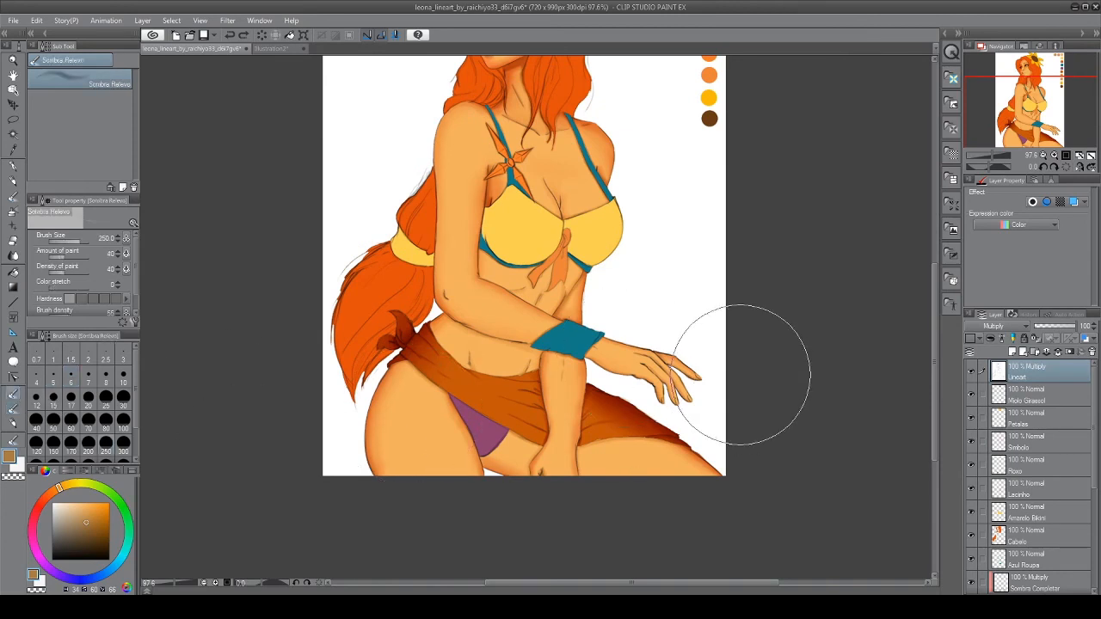
pyautogui.click(1055, 579)
pyautogui.scroll(-2, 1054, 568)
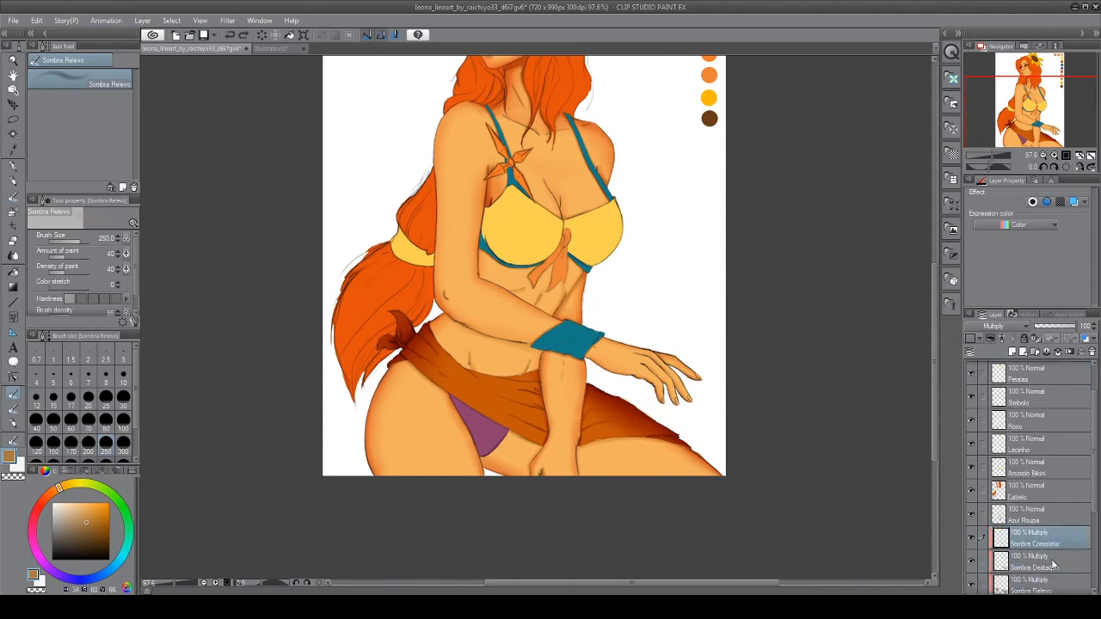
pyautogui.scroll(1, 739, 447)
pyautogui.keyDown('alt'); pyautogui.click(373, 457); pyautogui.keyUp('alt')
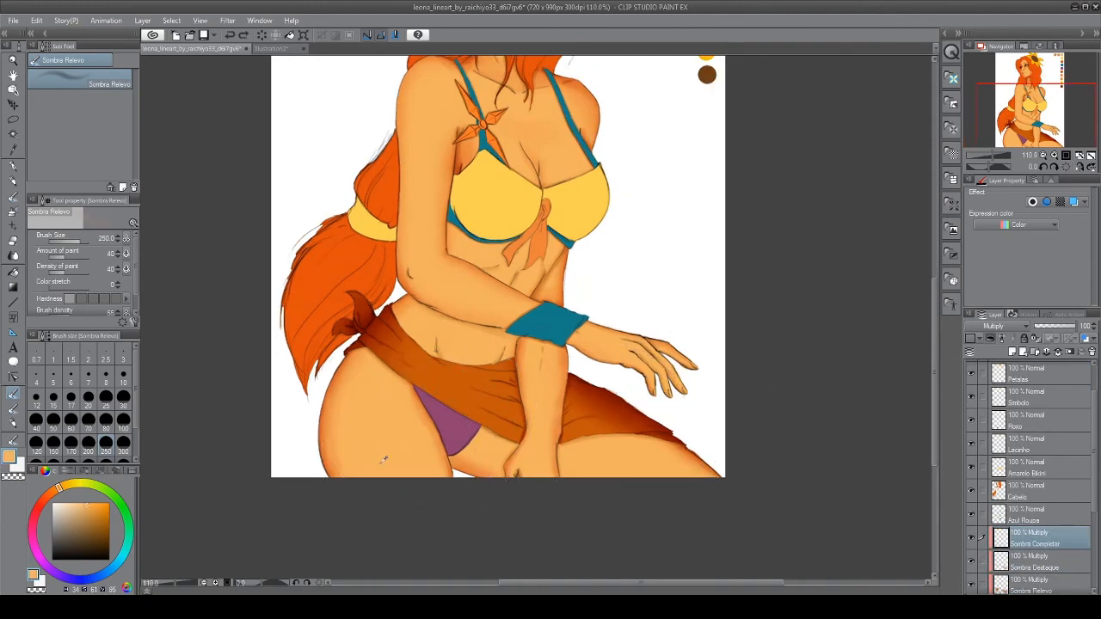
pyautogui.click(74, 503)
pyautogui.click(120, 433)
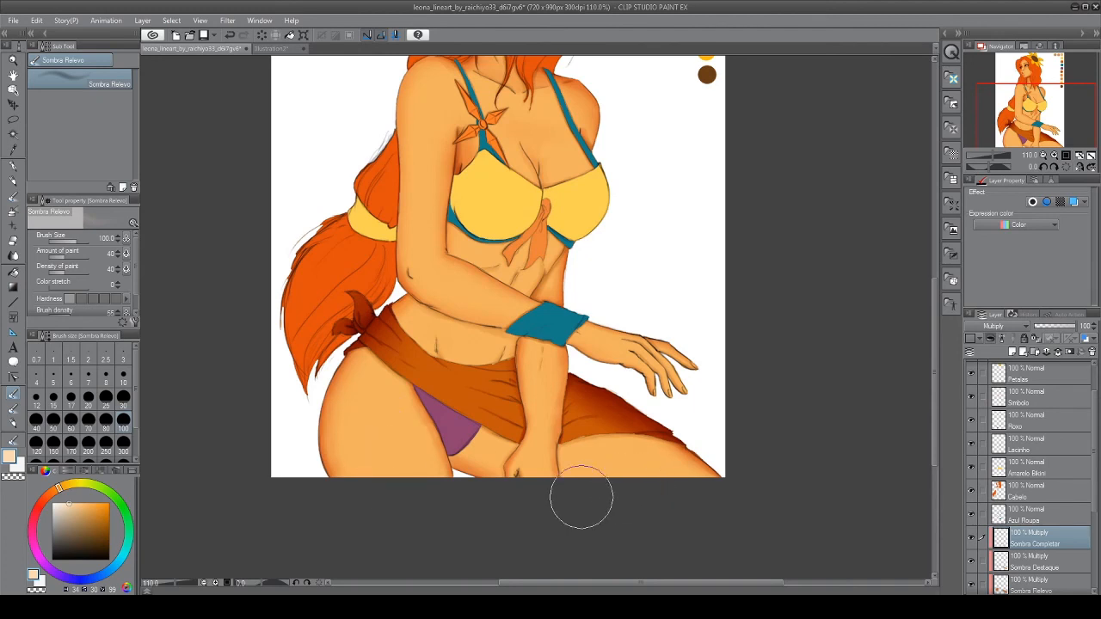
# Select the Pele skin layer beneath its three clipped shadow layers
pyautogui.scroll(-3, 1065, 536)
pyautogui.scroll(-3, 1065, 537)
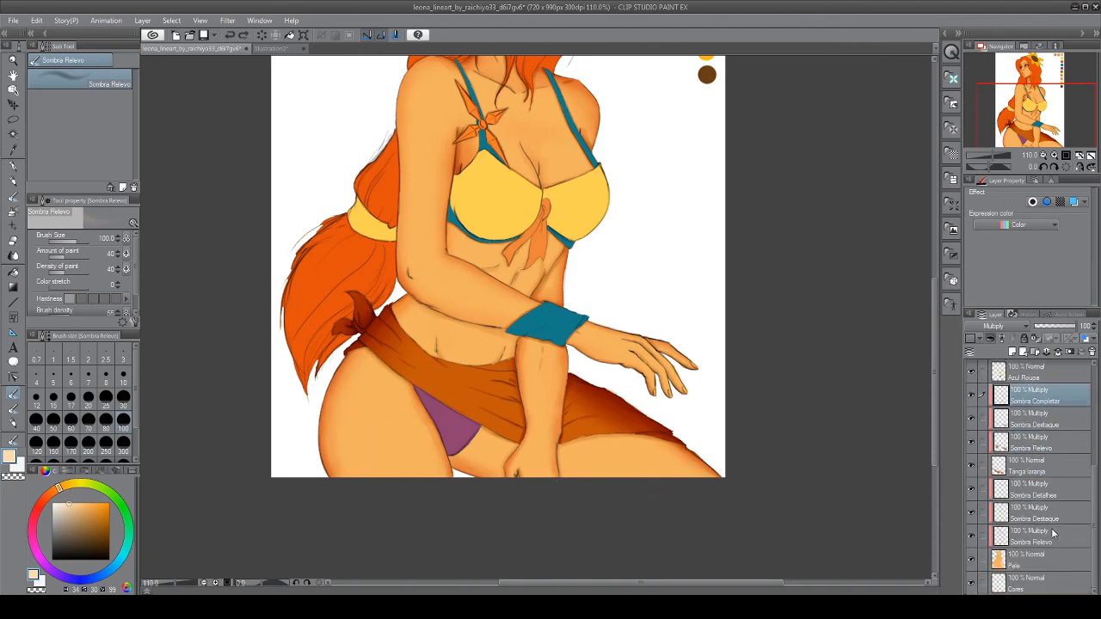
pyautogui.click(1039, 497)
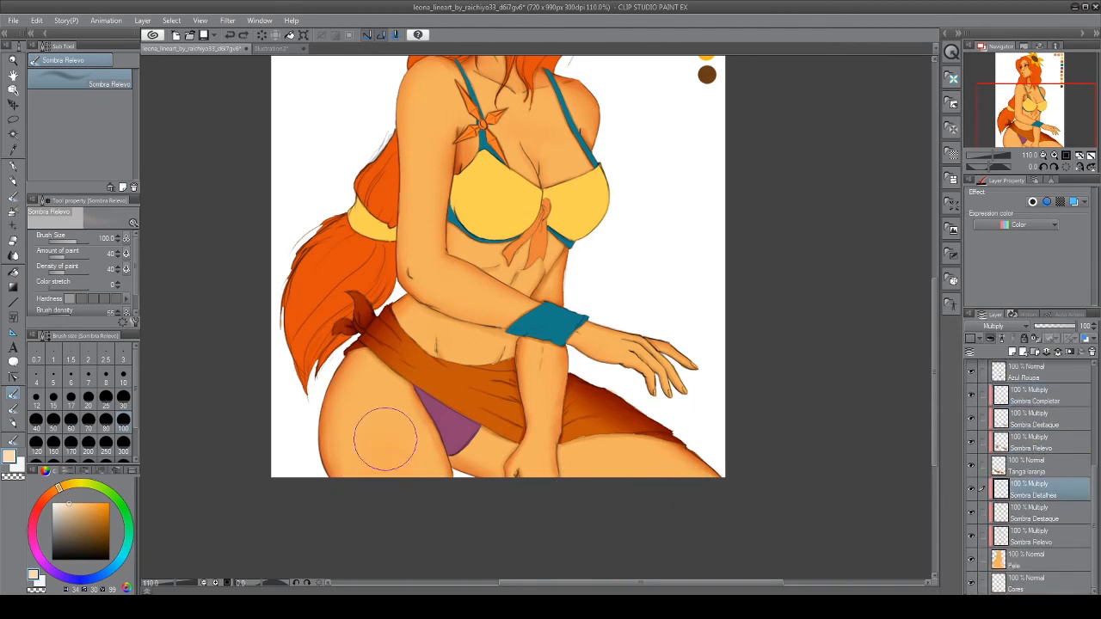
pyautogui.click(1040, 561)
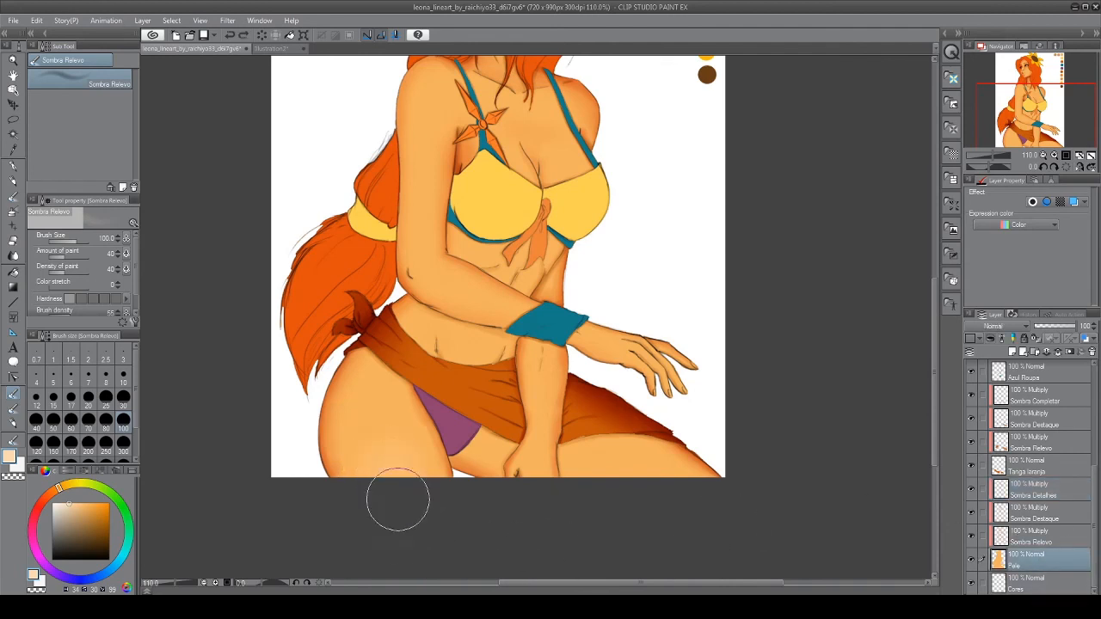
# Try a soft pale highlight on the lower part of the bare thigh, check it up close and undo it
pyautogui.moveTo(388, 478); pyautogui.dragTo(386, 464)
pyautogui.scroll(-3, 430, 540)
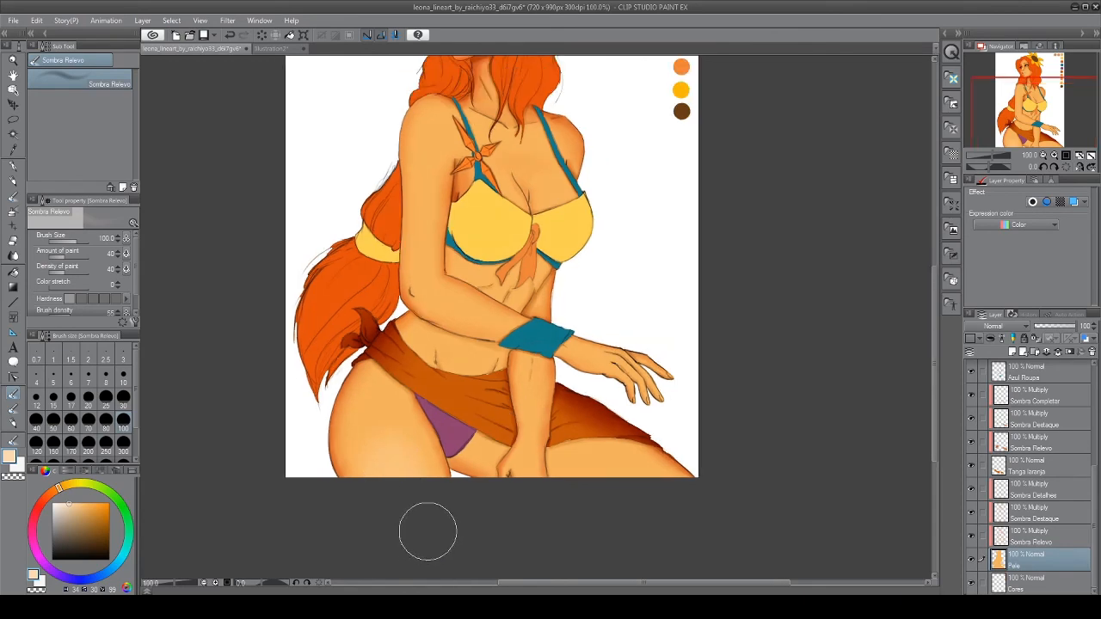
pyautogui.scroll(3, 419, 475)
pyautogui.scroll(3, 419, 476)
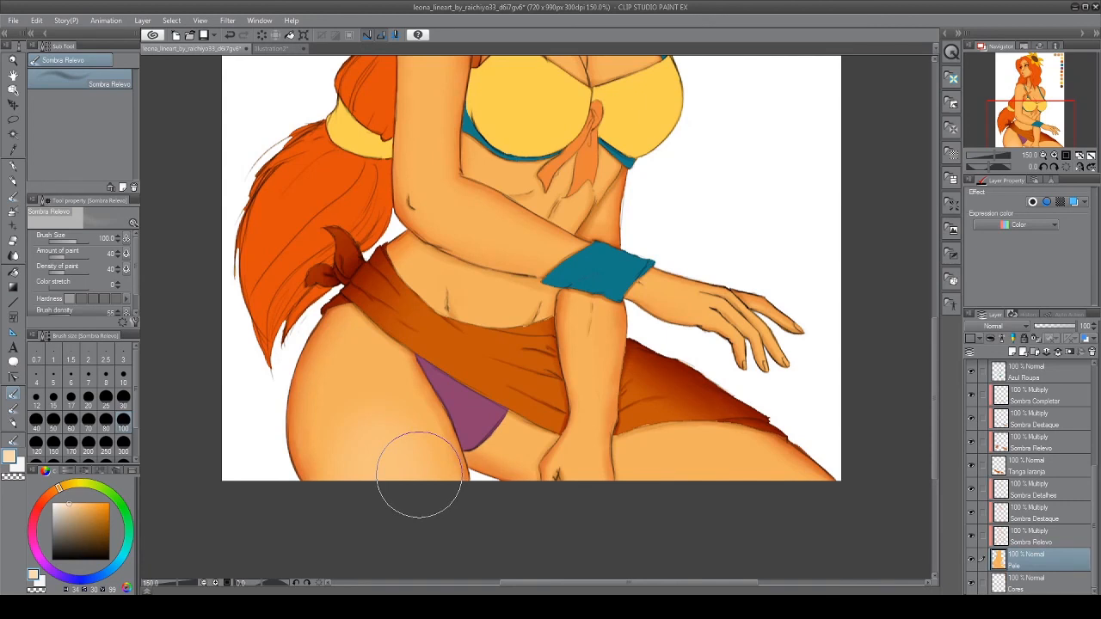
pyautogui.hotkey('ctrl', 'z')
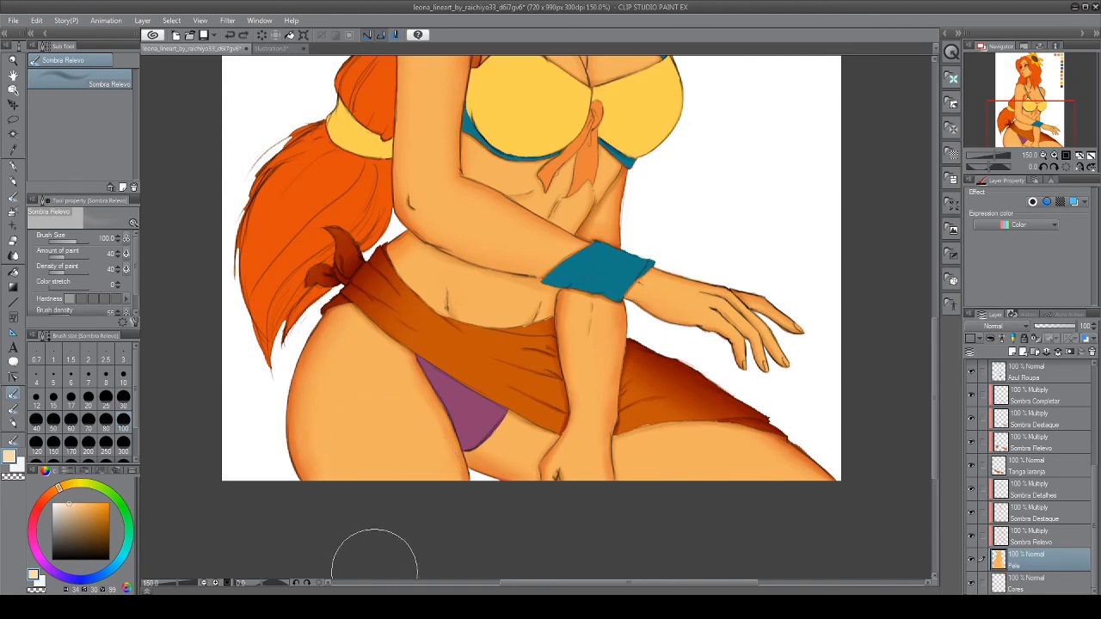